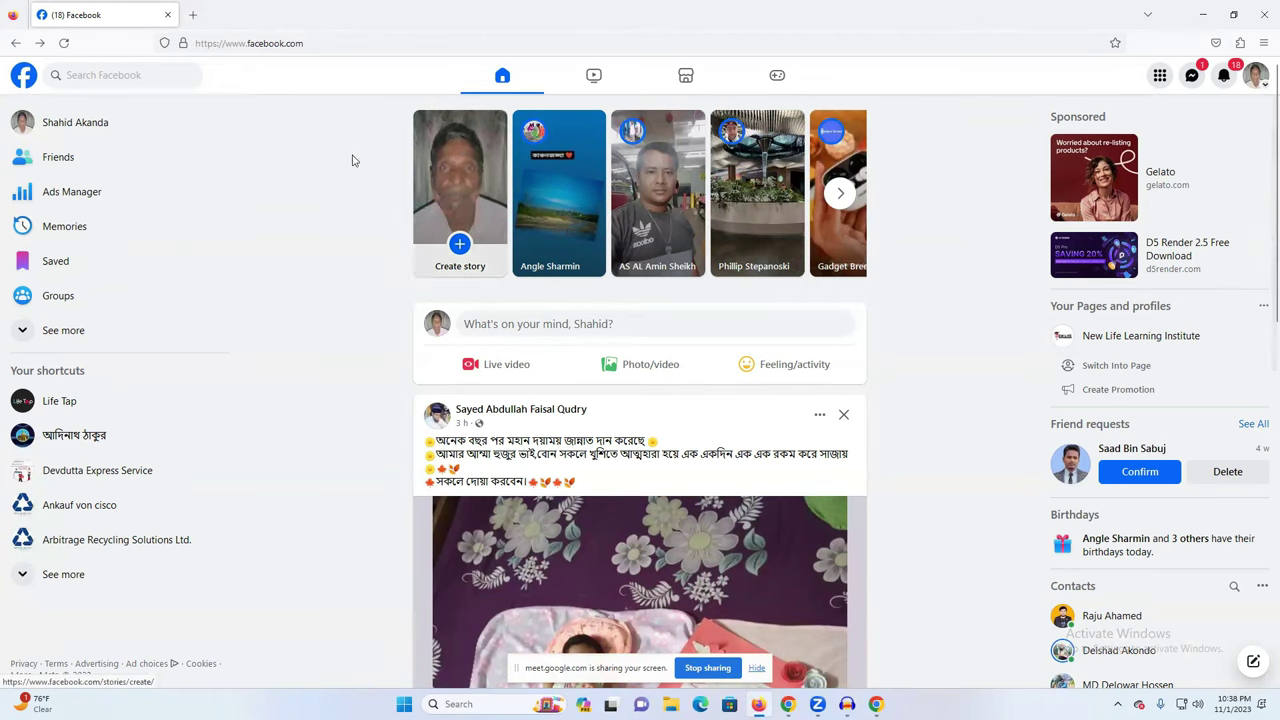
# - Go from Facebook to Ads Manager, open the ad account's billing page and start paying the current balance
pyautogui.click(93, 194)
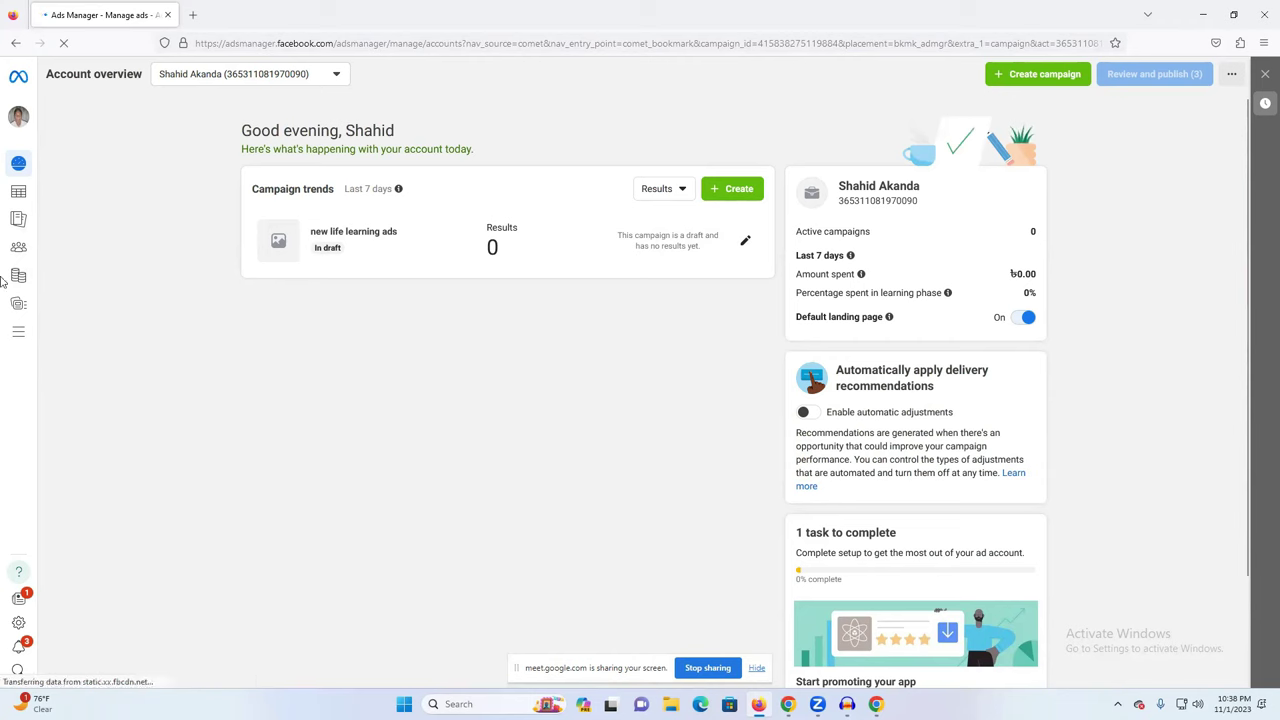
pyautogui.click(9, 340)
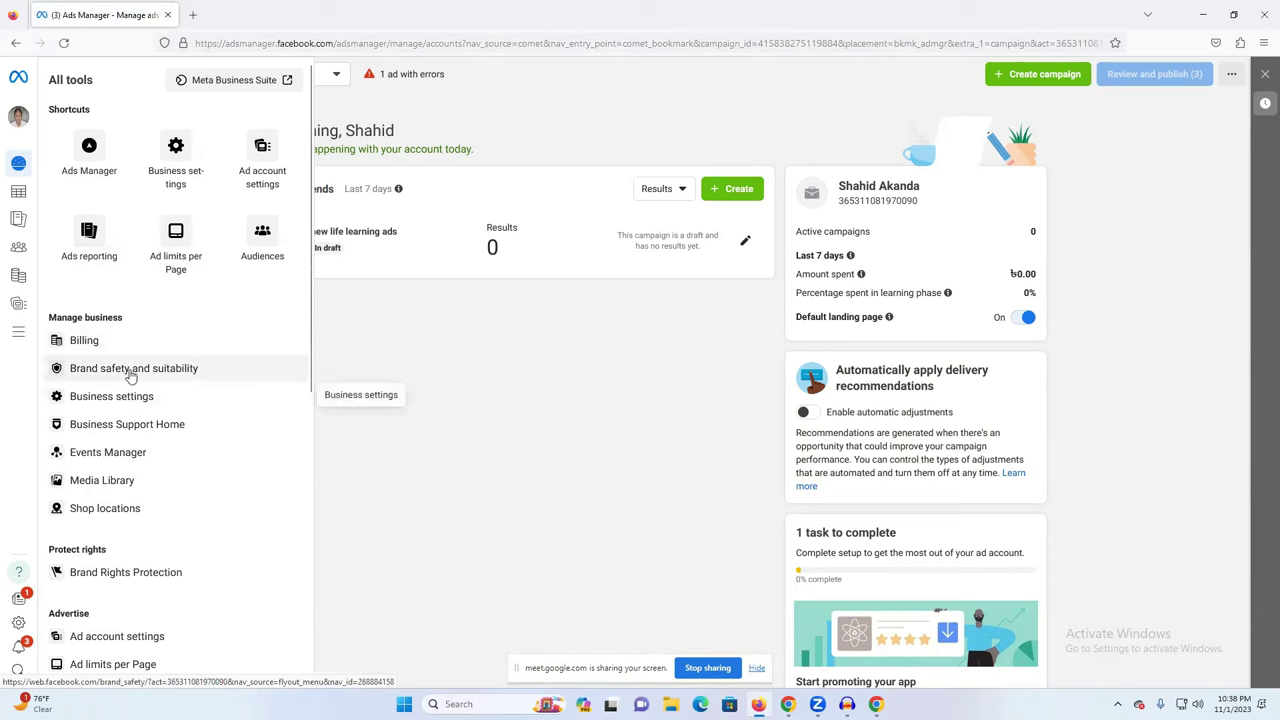
pyautogui.click(124, 350)
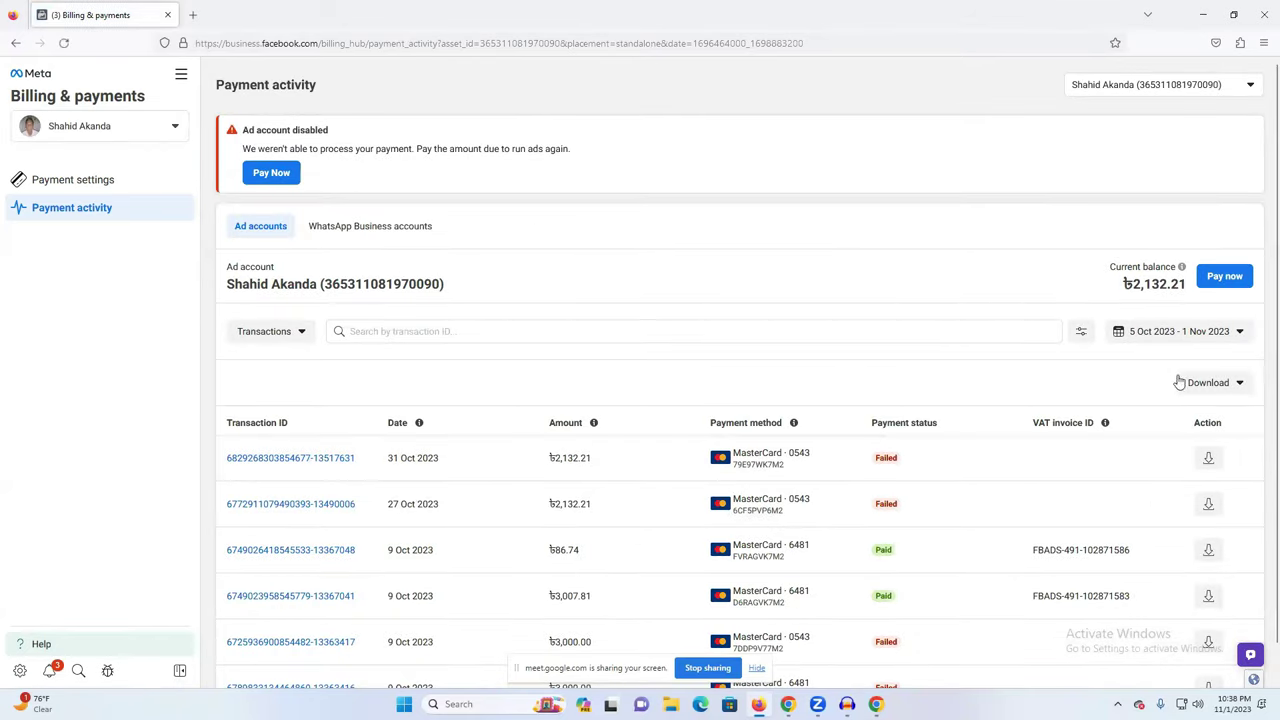
pyautogui.click(1225, 281)
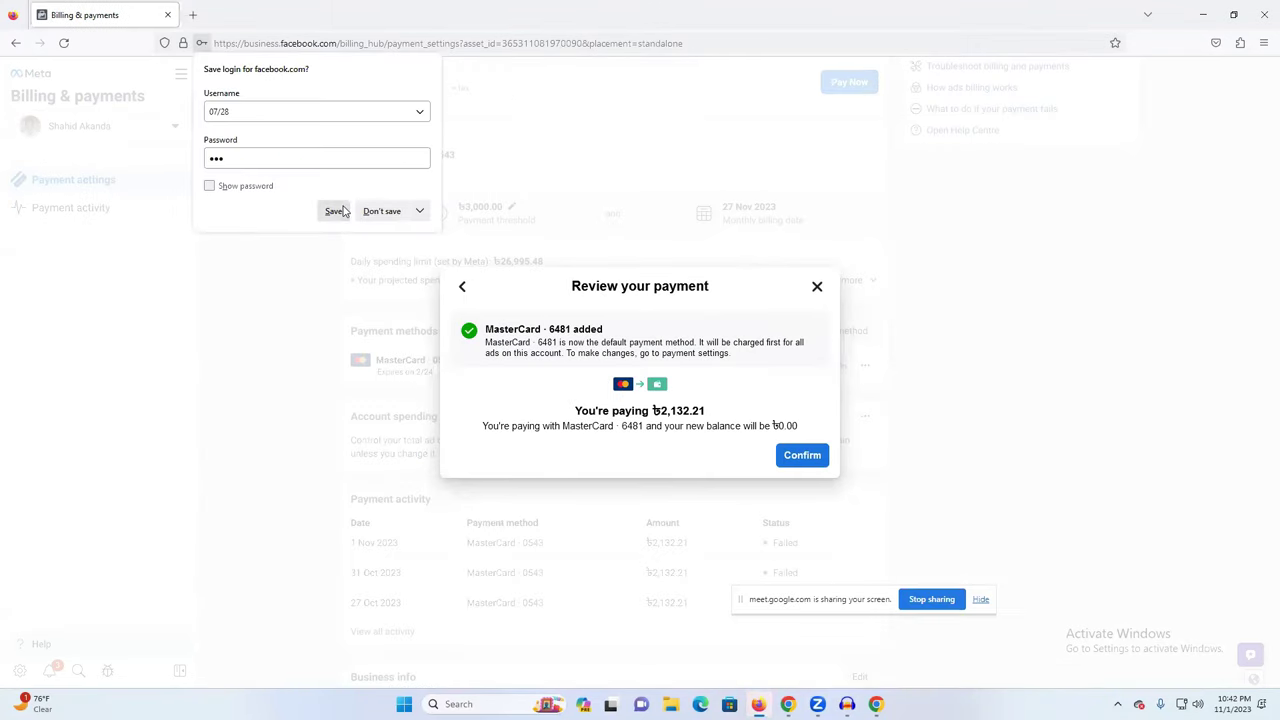
# - Save the offered browser login, try to pay the full outstanding balance with the newly added MasterCard, and close the payment dialog
pyautogui.click(333, 211)
pyautogui.click(805, 457)
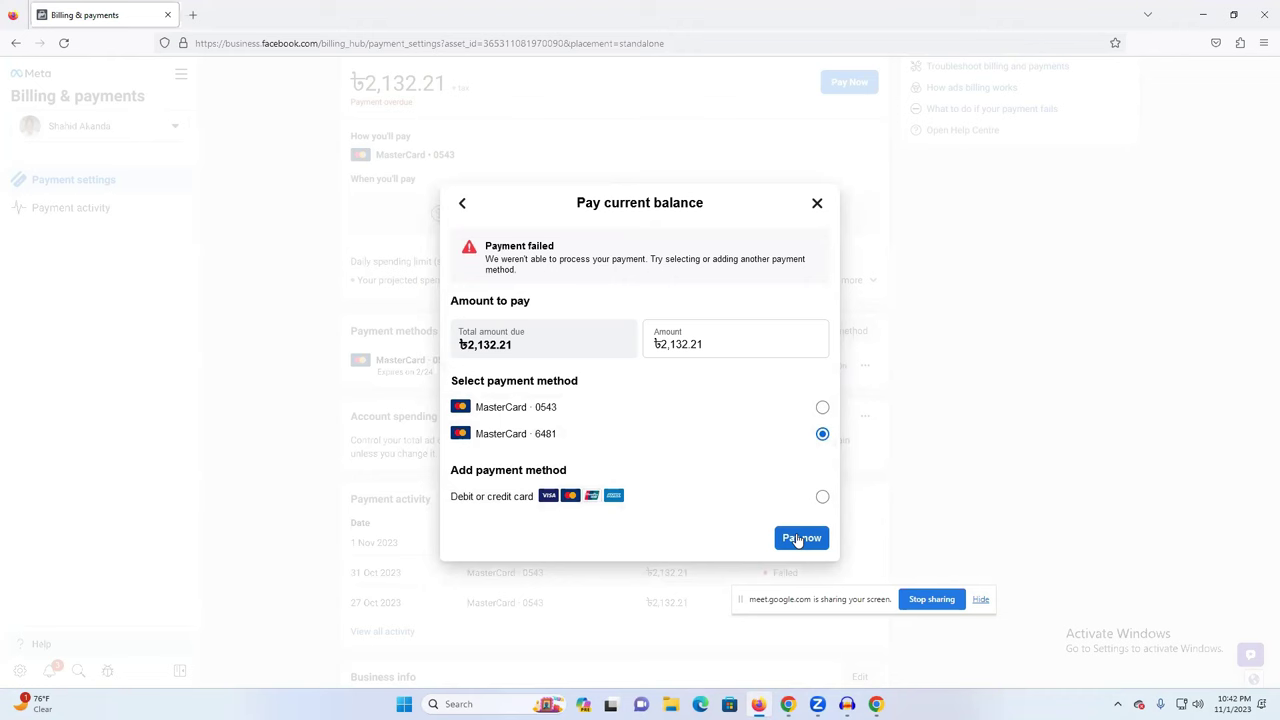
pyautogui.click(801, 539)
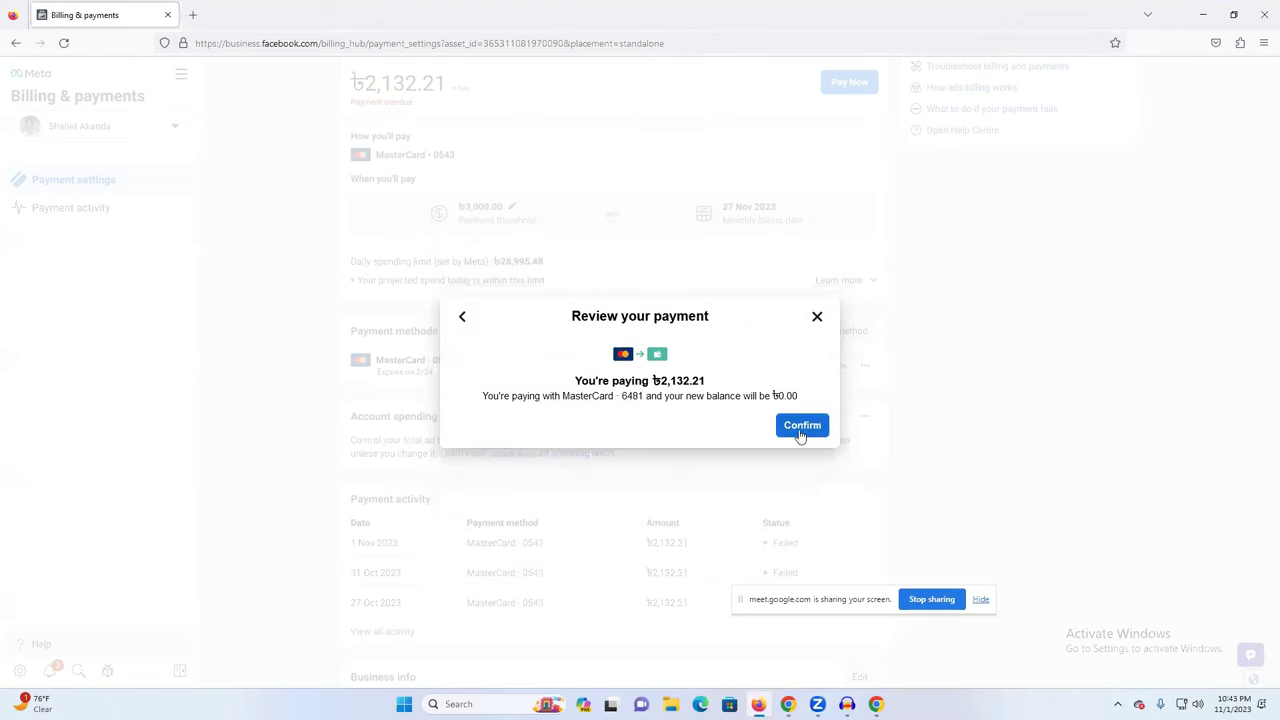
pyautogui.click(801, 432)
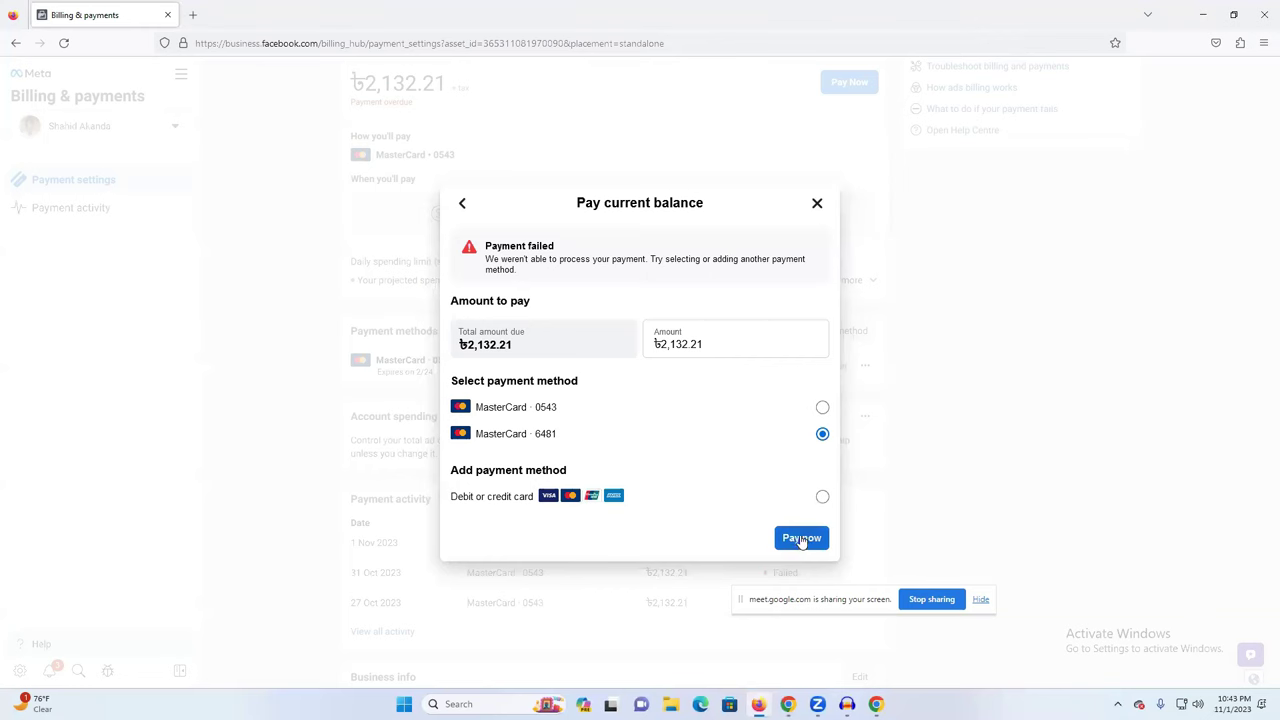
pyautogui.click(801, 539)
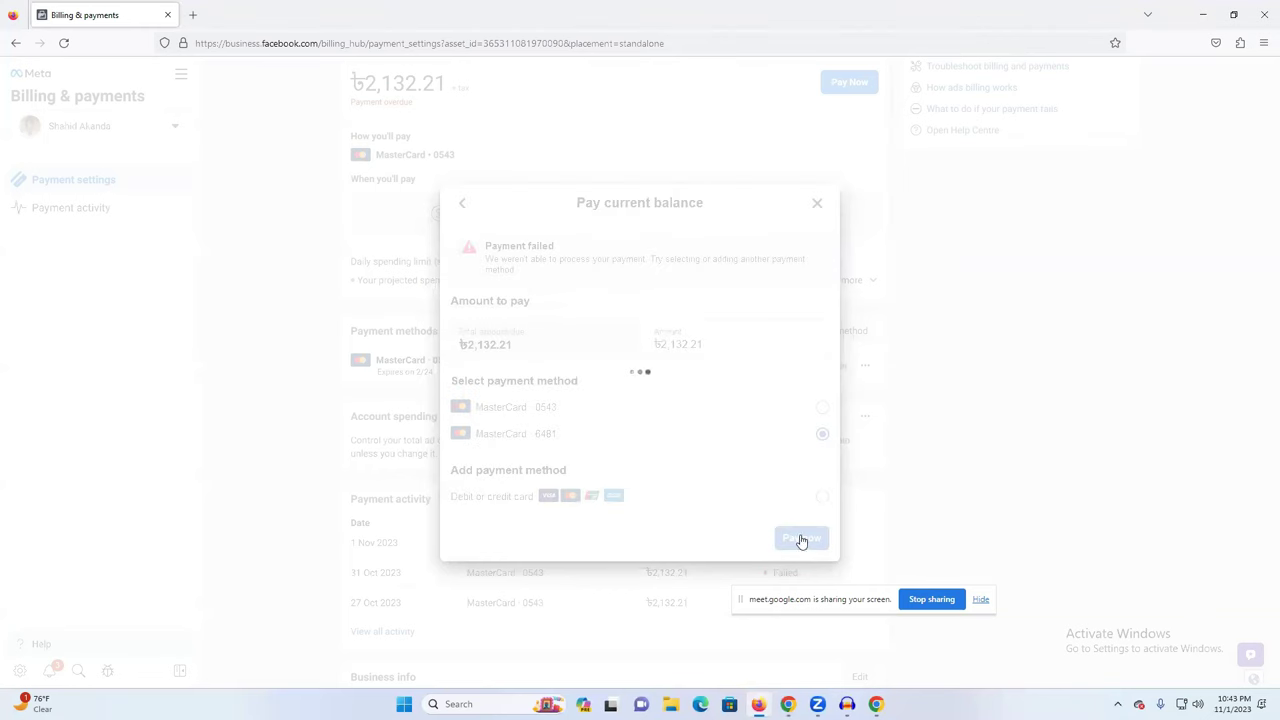
pyautogui.click(824, 430)
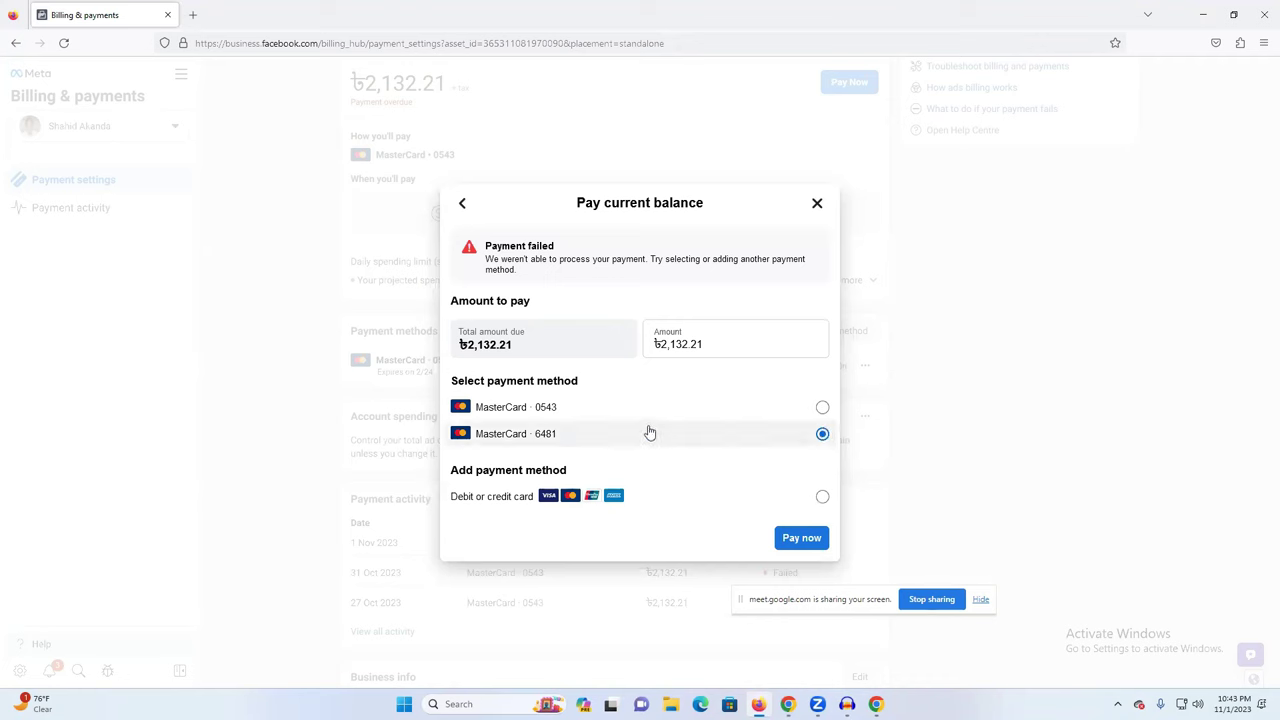
pyautogui.click(601, 415)
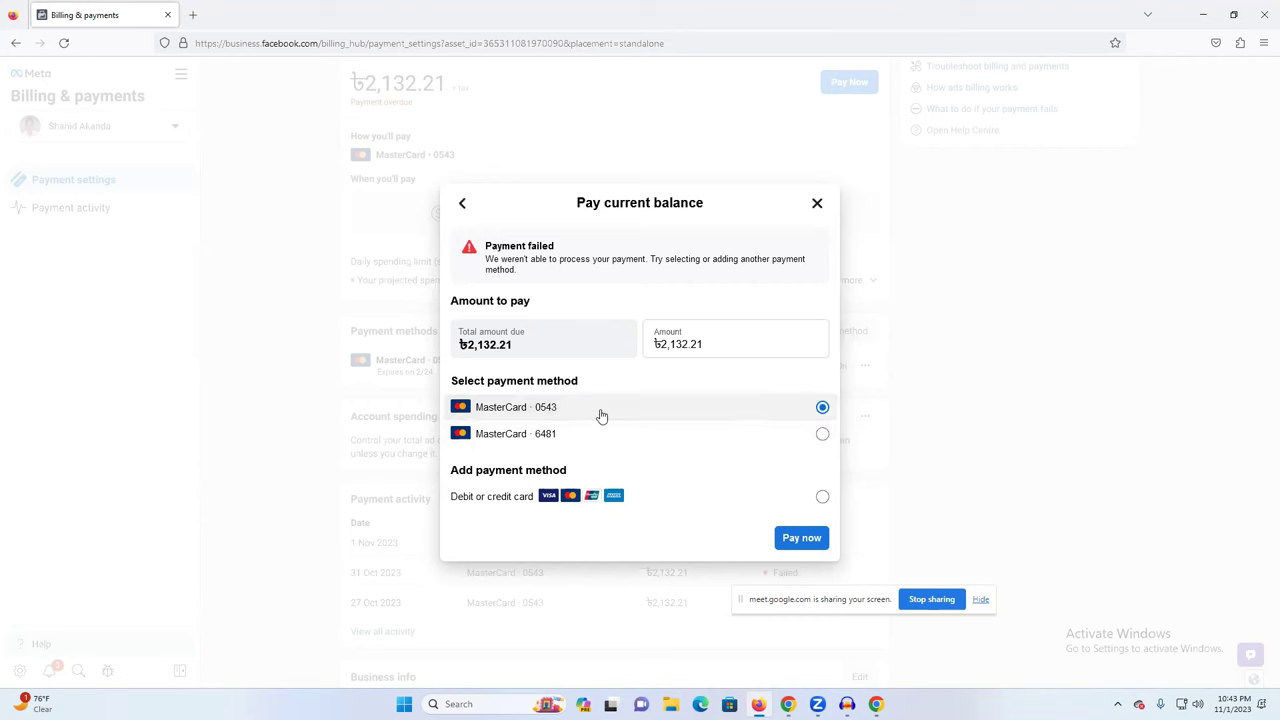
pyautogui.click(652, 446)
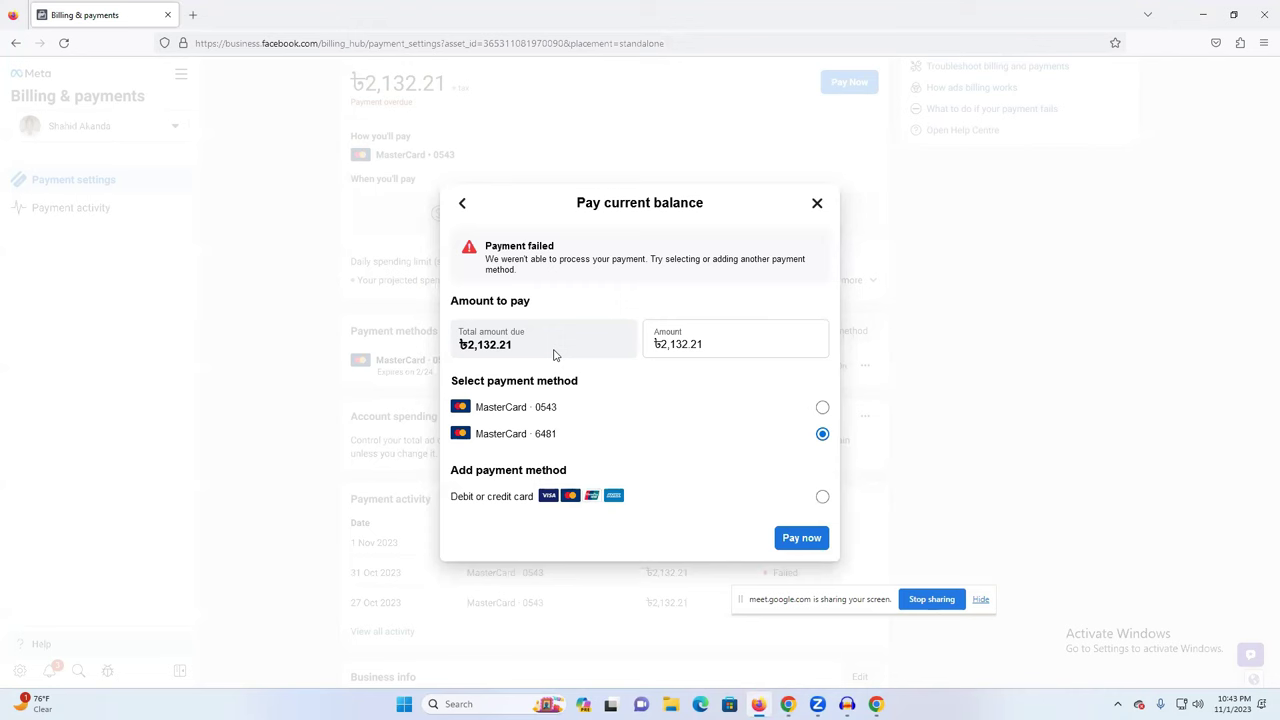
pyautogui.click(816, 204)
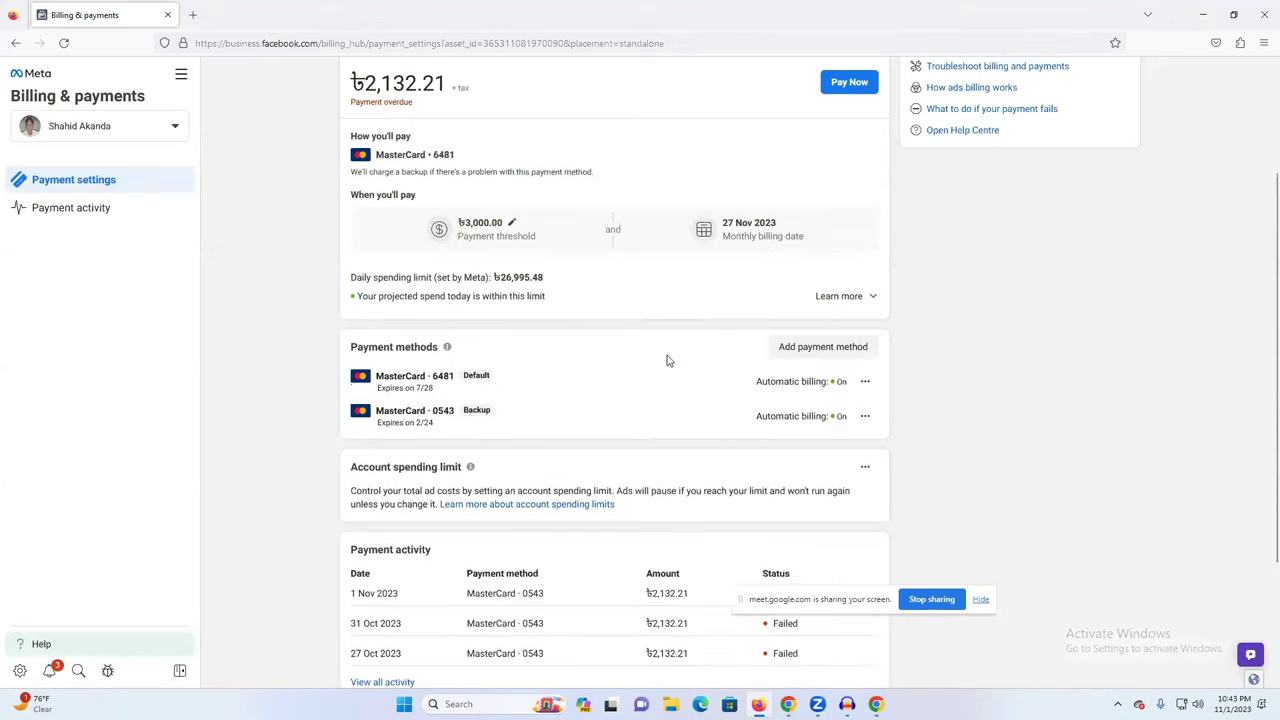
pyautogui.scroll(2, 668, 360)
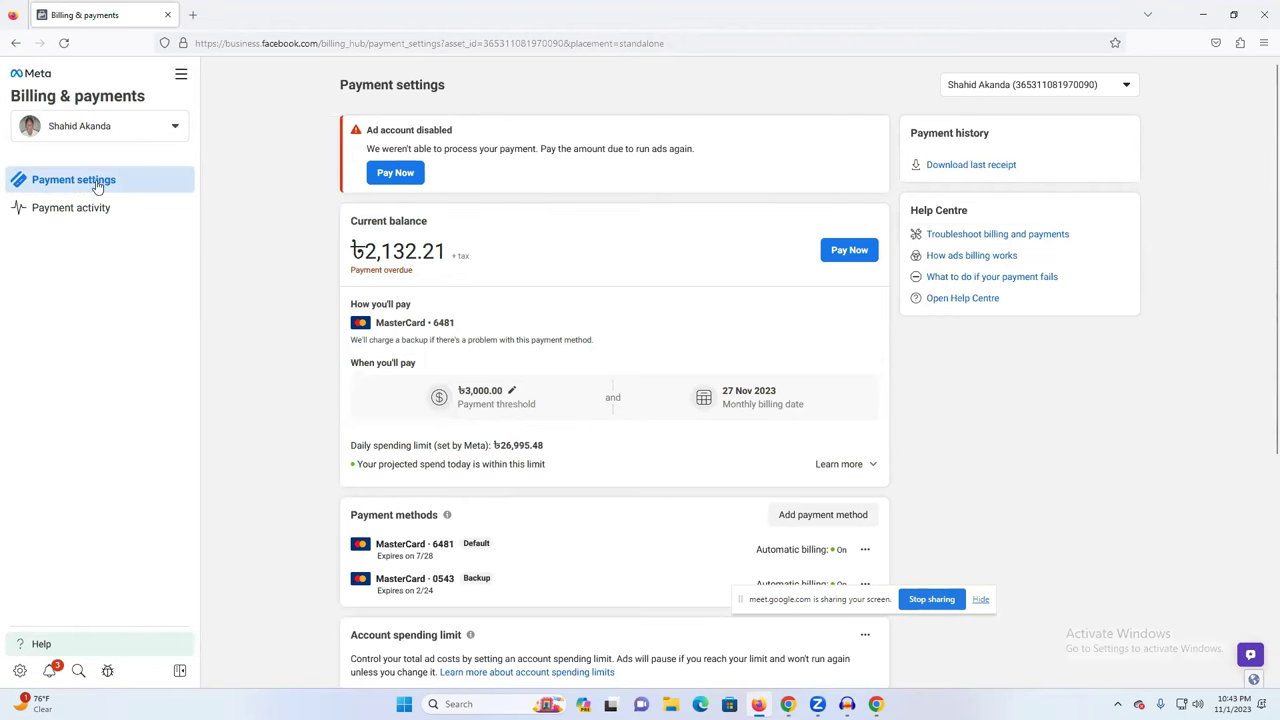
pyautogui.scroll(-3, 686, 286)
pyautogui.scroll(1, 661, 313)
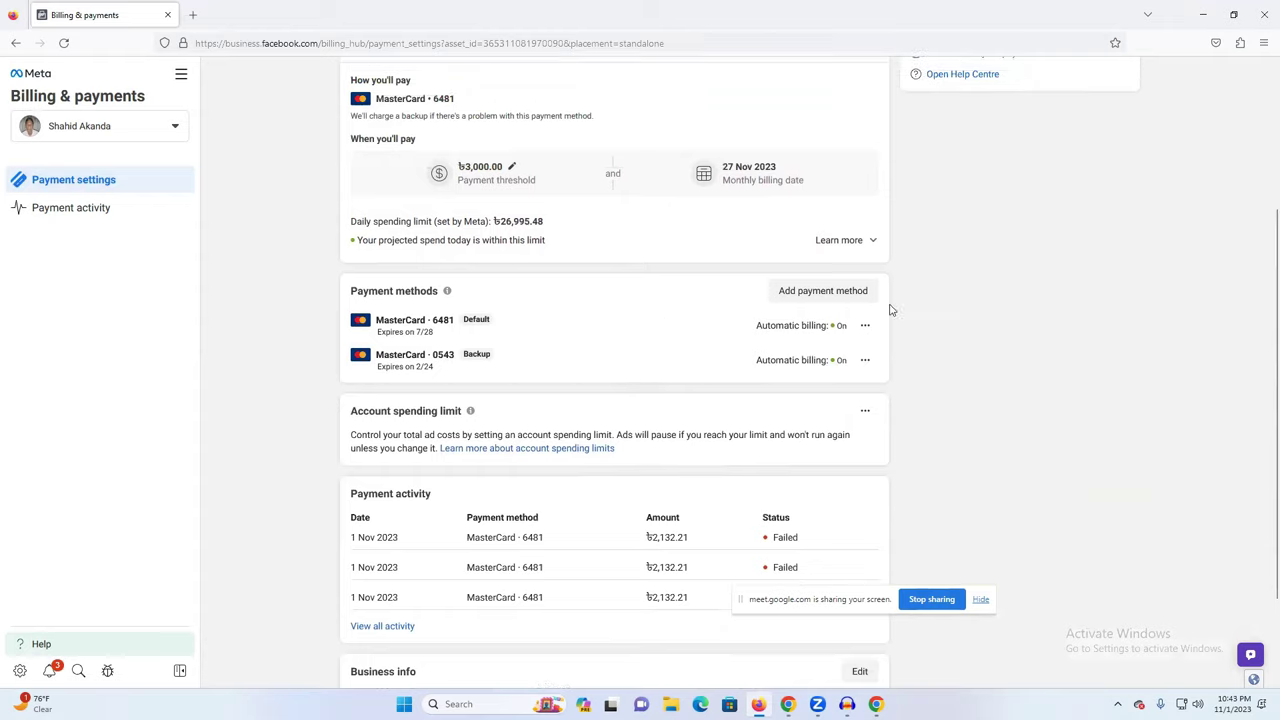
pyautogui.click(817, 296)
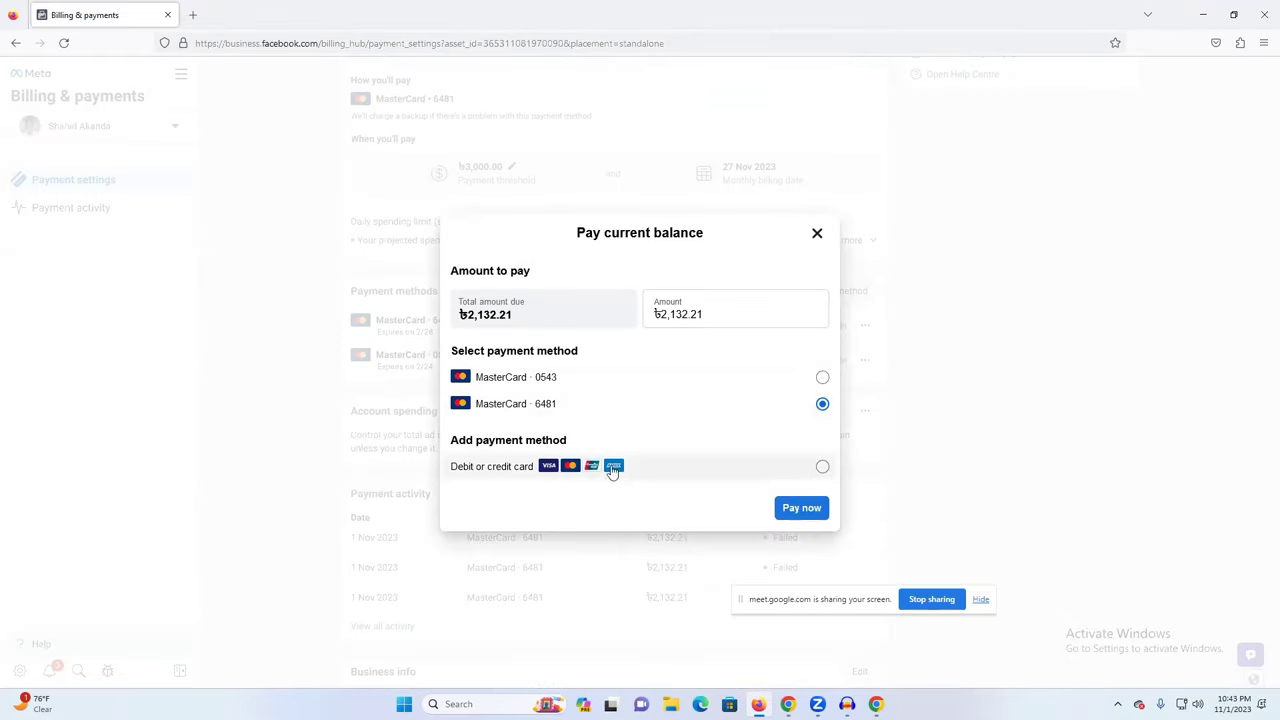
pyautogui.click(683, 474)
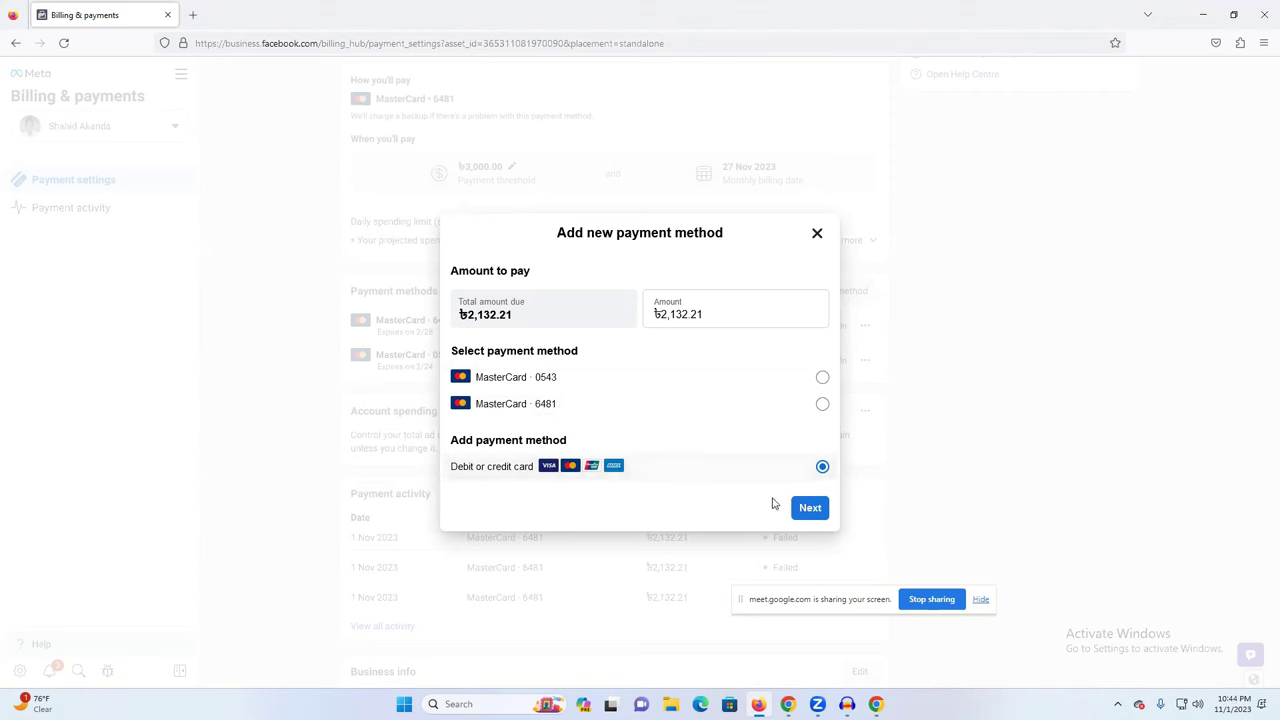
pyautogui.click(809, 509)
pyautogui.click(514, 318)
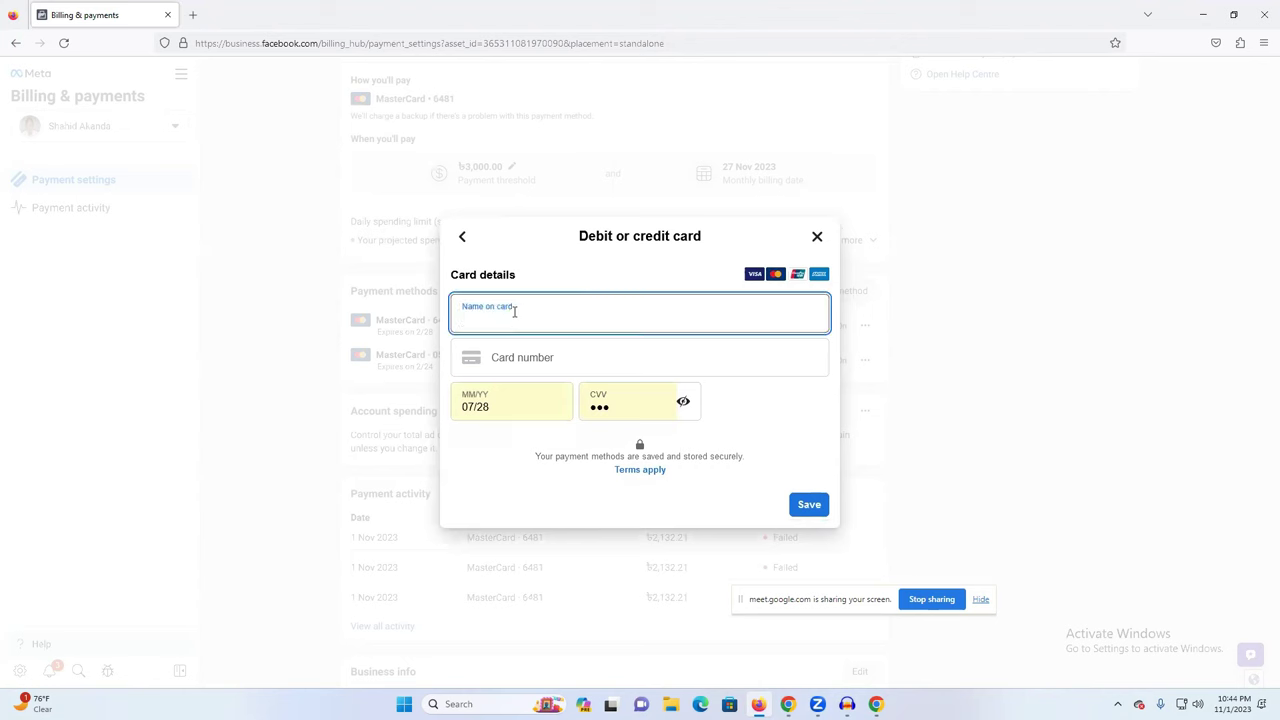
pyautogui.click(535, 356)
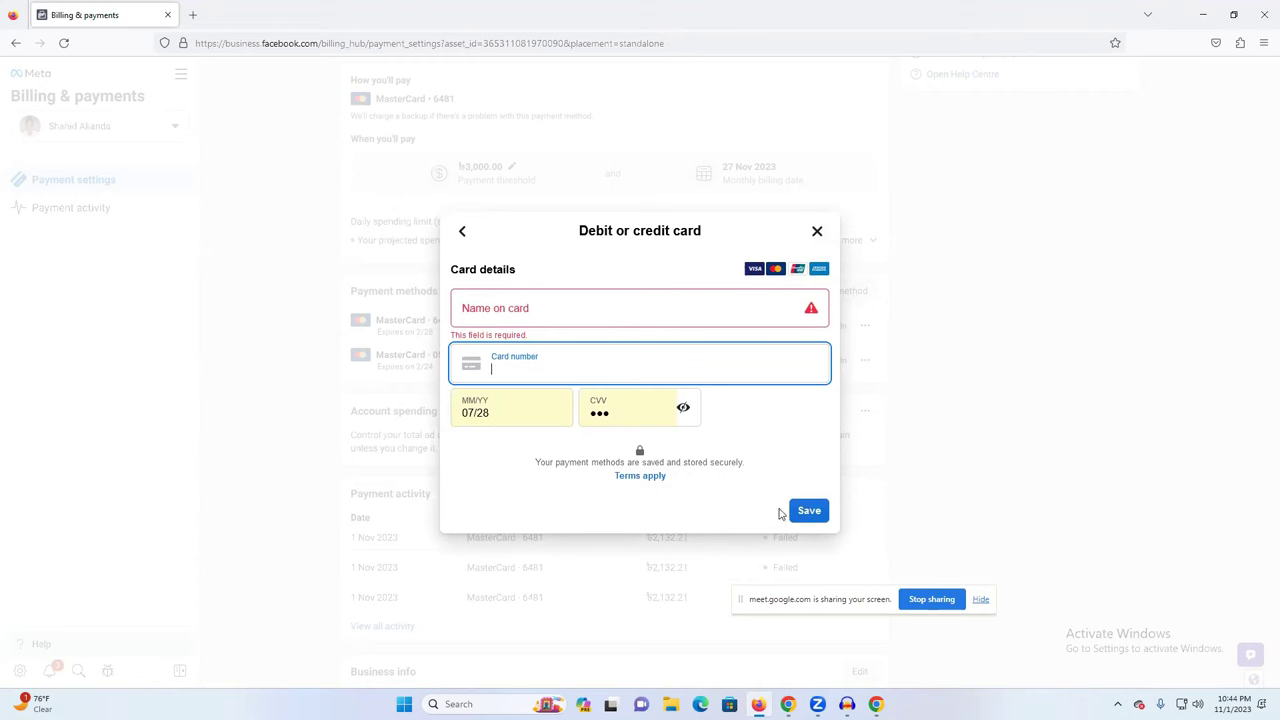
pyautogui.click(815, 232)
# - Return from billing to Ads Manager and open the ad account's campaign list
pyautogui.scroll(3, 612, 265)
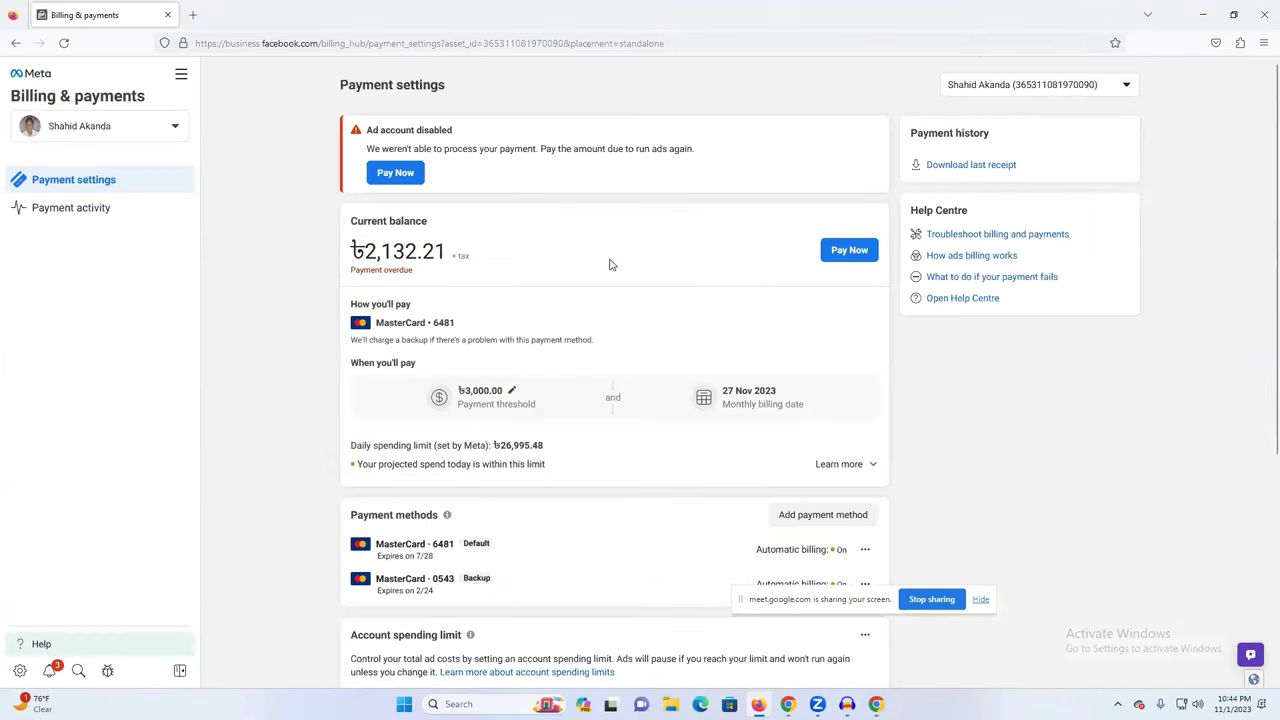
pyautogui.click(181, 74)
pyautogui.click(258, 160)
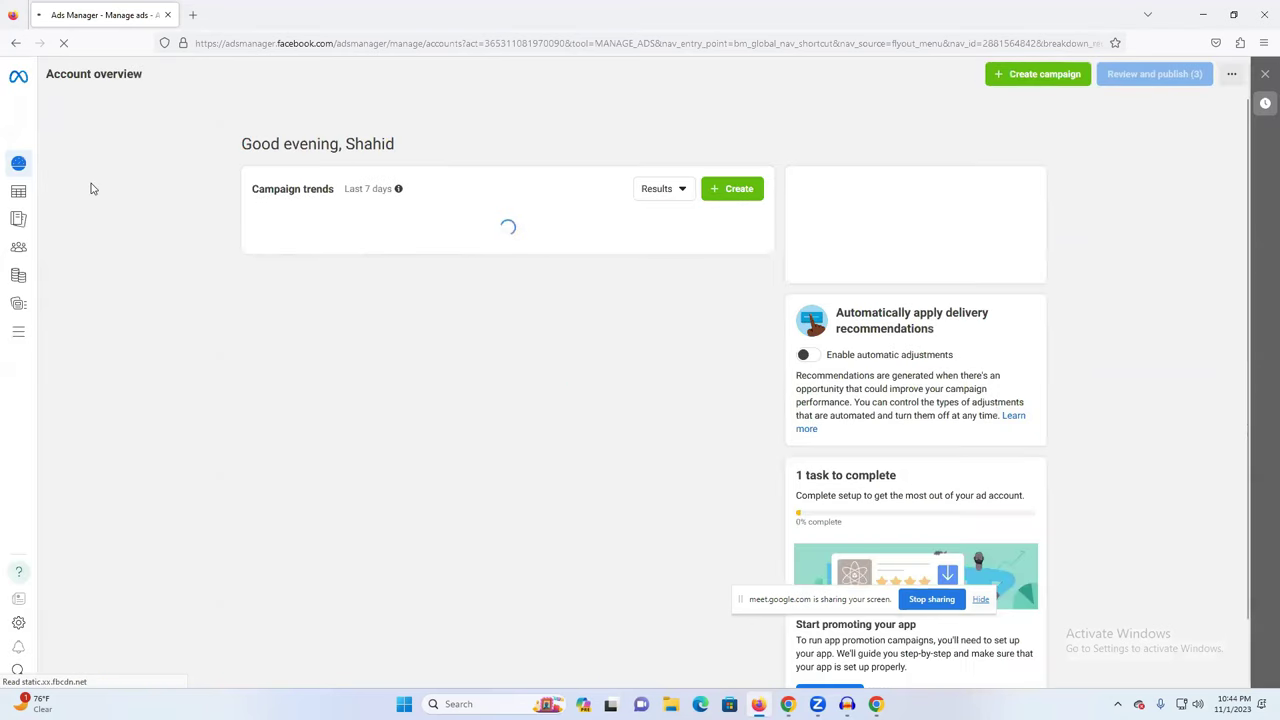
pyautogui.moveTo(18, 218)
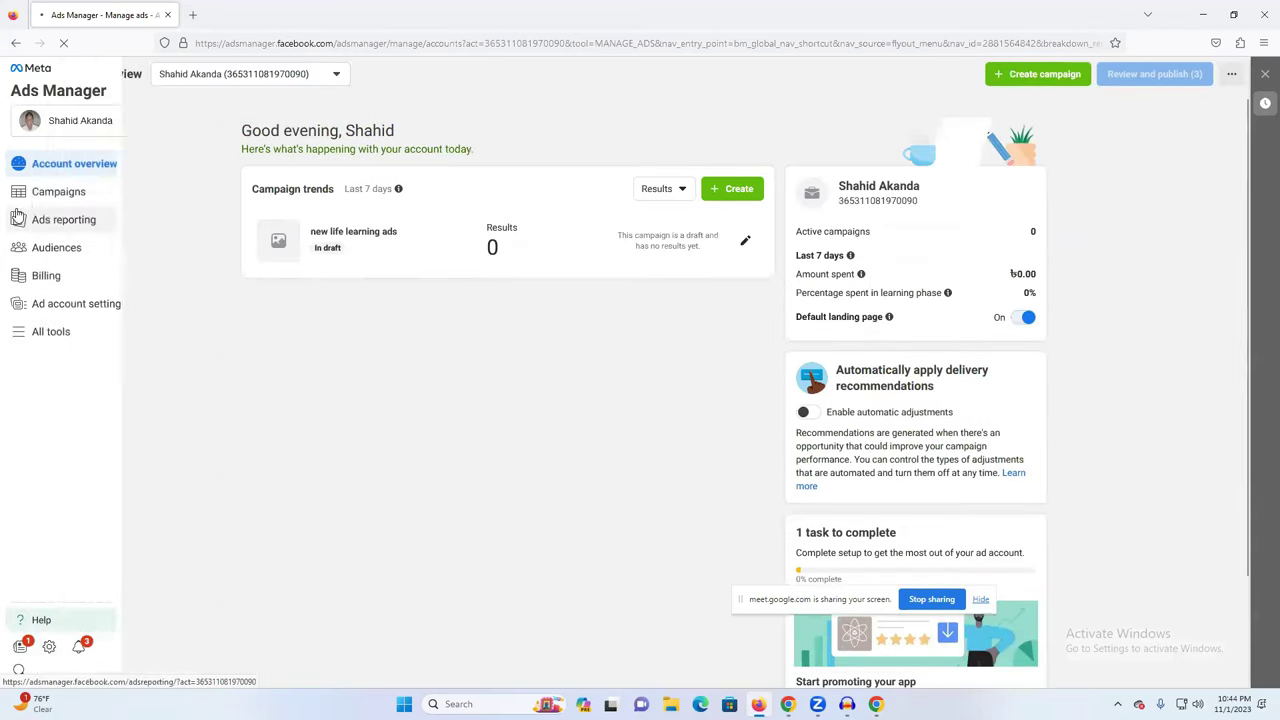
pyautogui.click(24, 193)
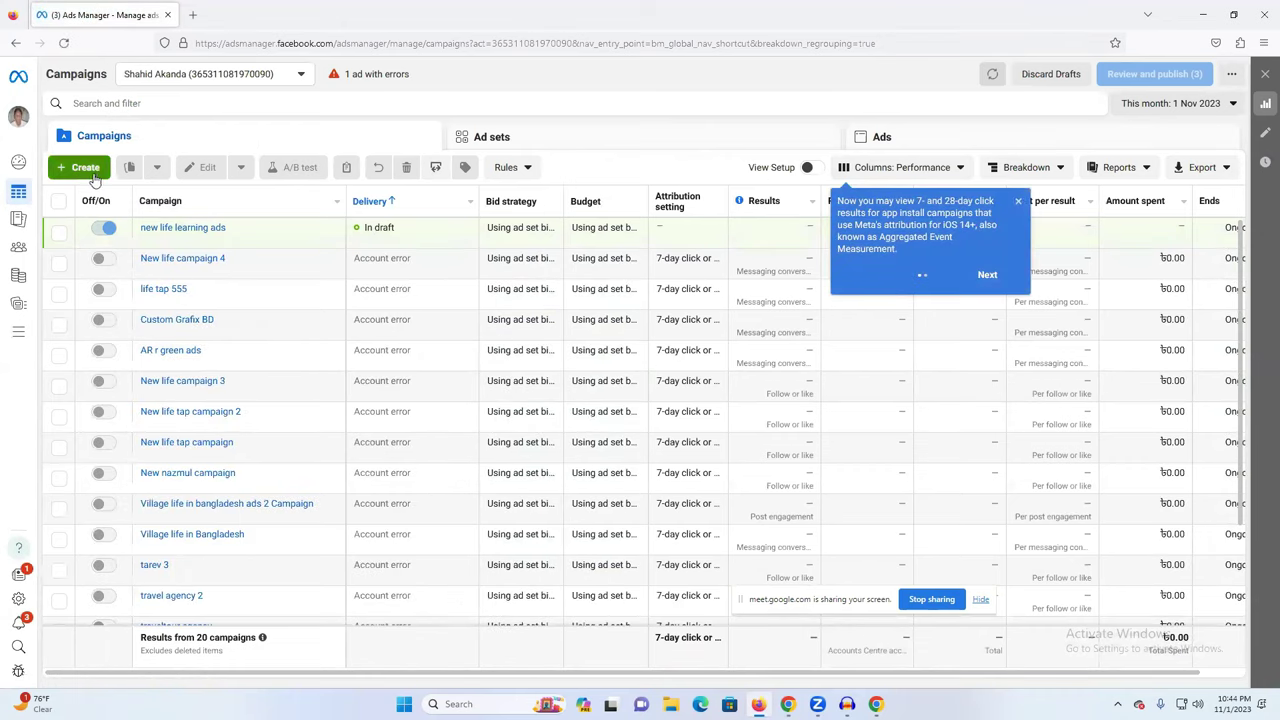
# - Create a new campaign with the Engagement objective
pyautogui.click(987, 274)
pyautogui.click(80, 168)
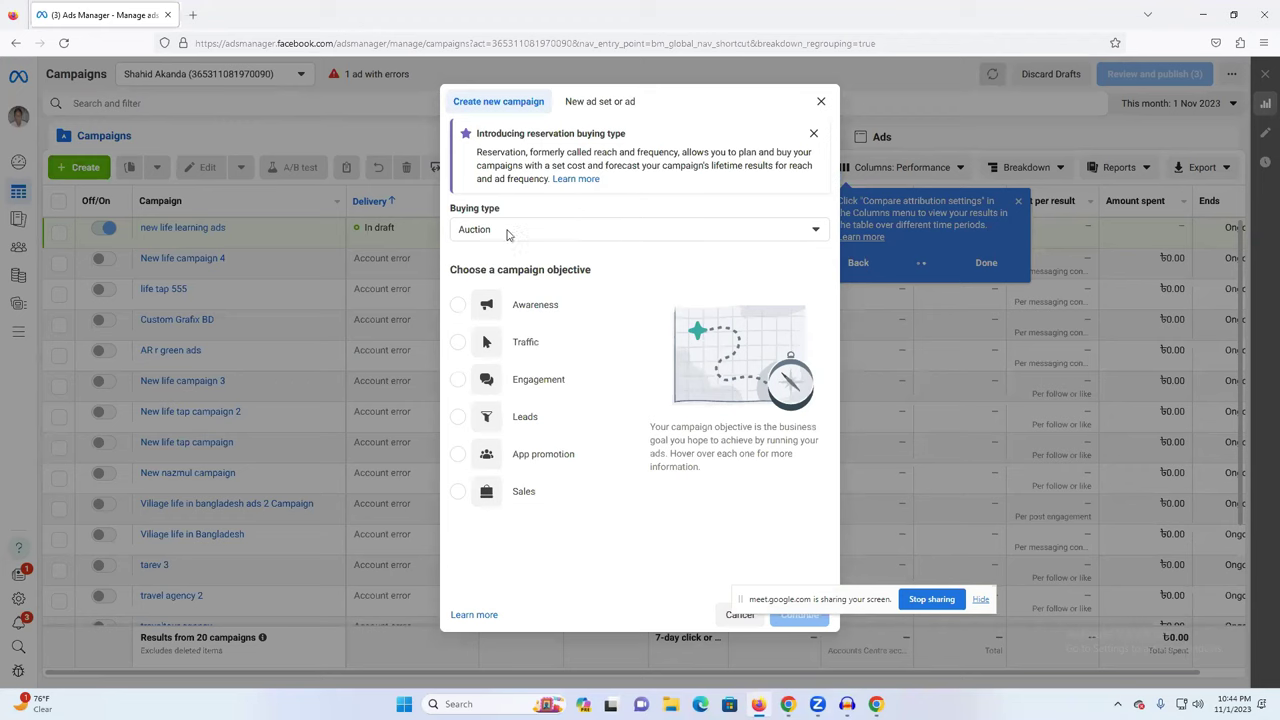
pyautogui.moveTo(498, 388)
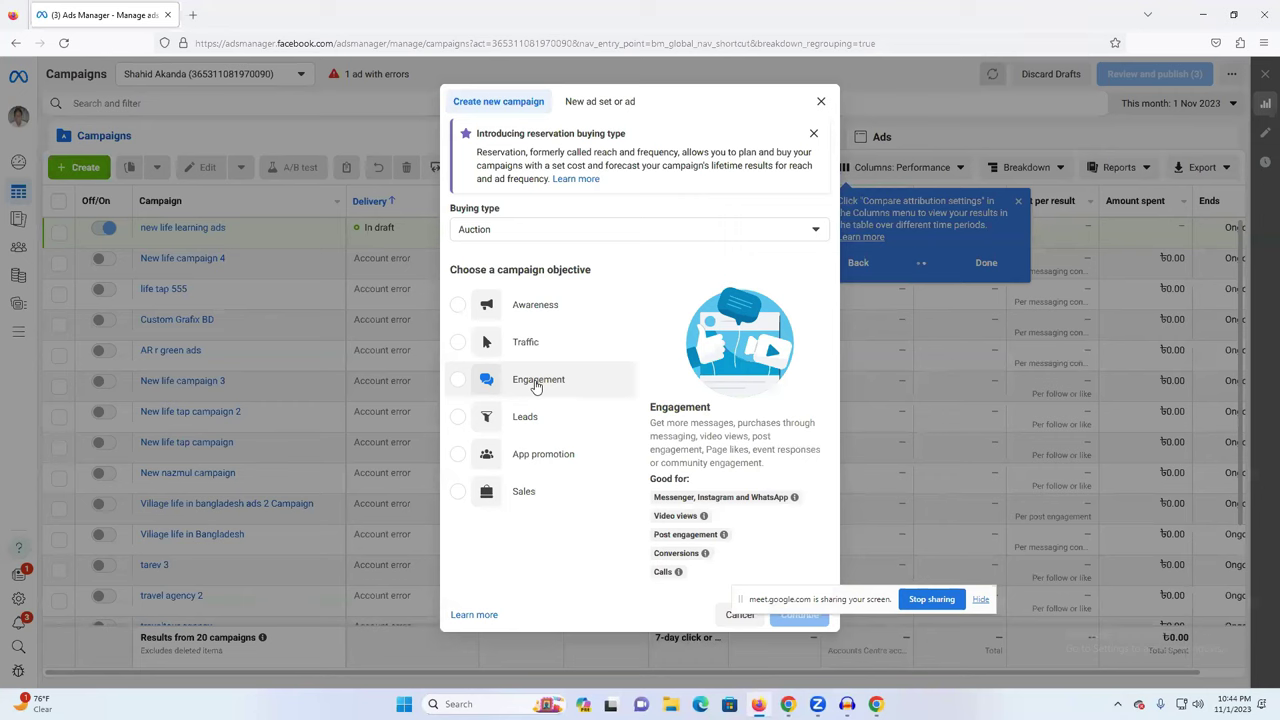
pyautogui.click(536, 384)
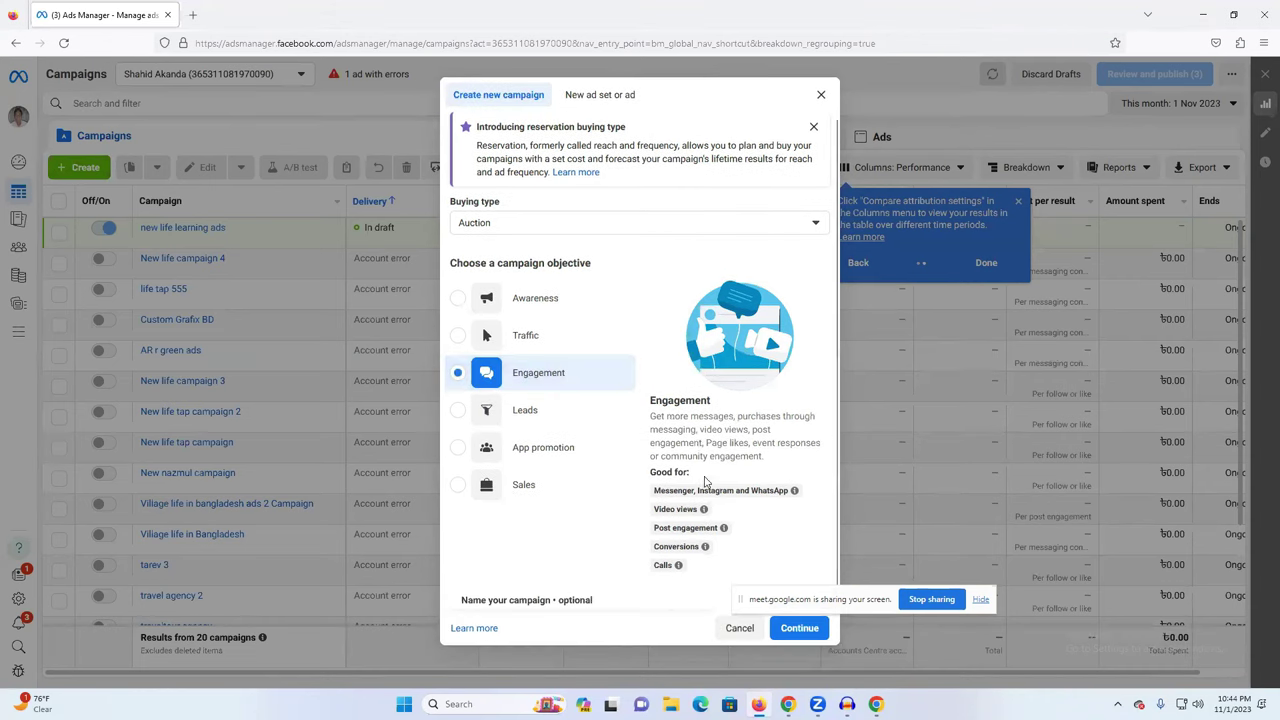
pyautogui.click(799, 629)
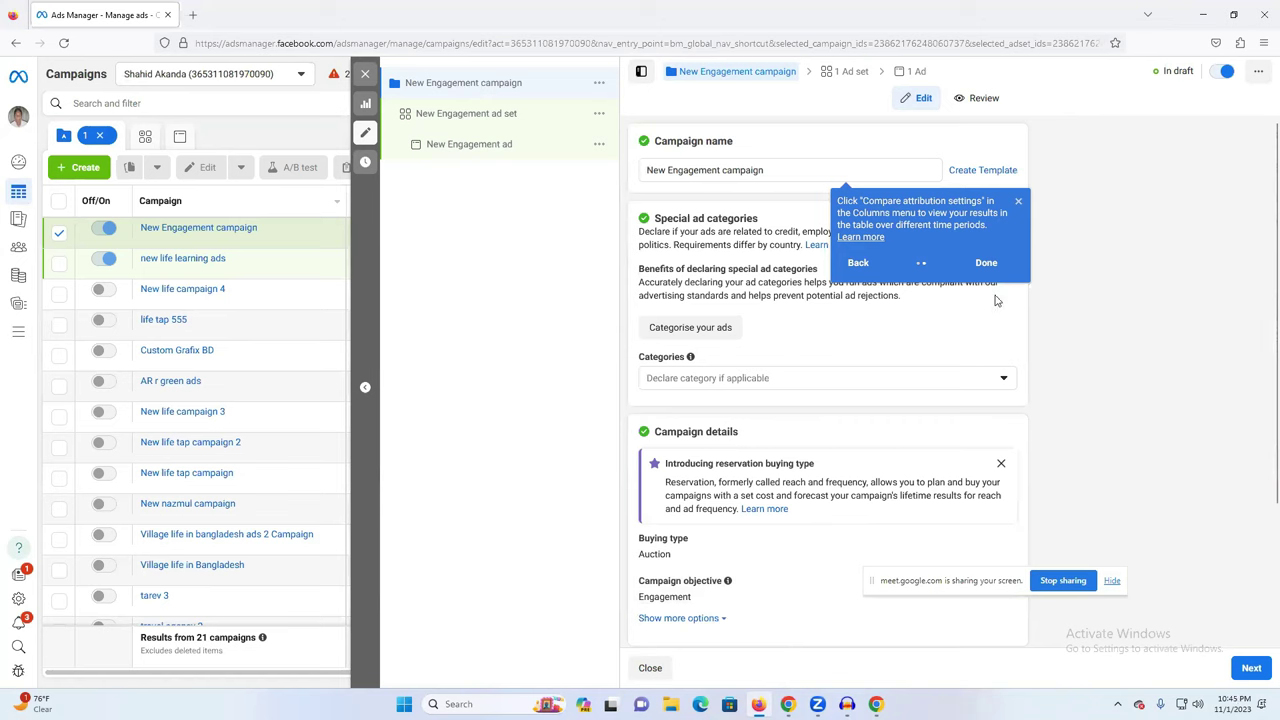
# - Dismiss the attribution tip and rename the new campaign as "life tap page like ads"
pyautogui.click(1018, 201)
pyautogui.doubleClick(716, 172)
pyautogui.tripleClick(716, 172)
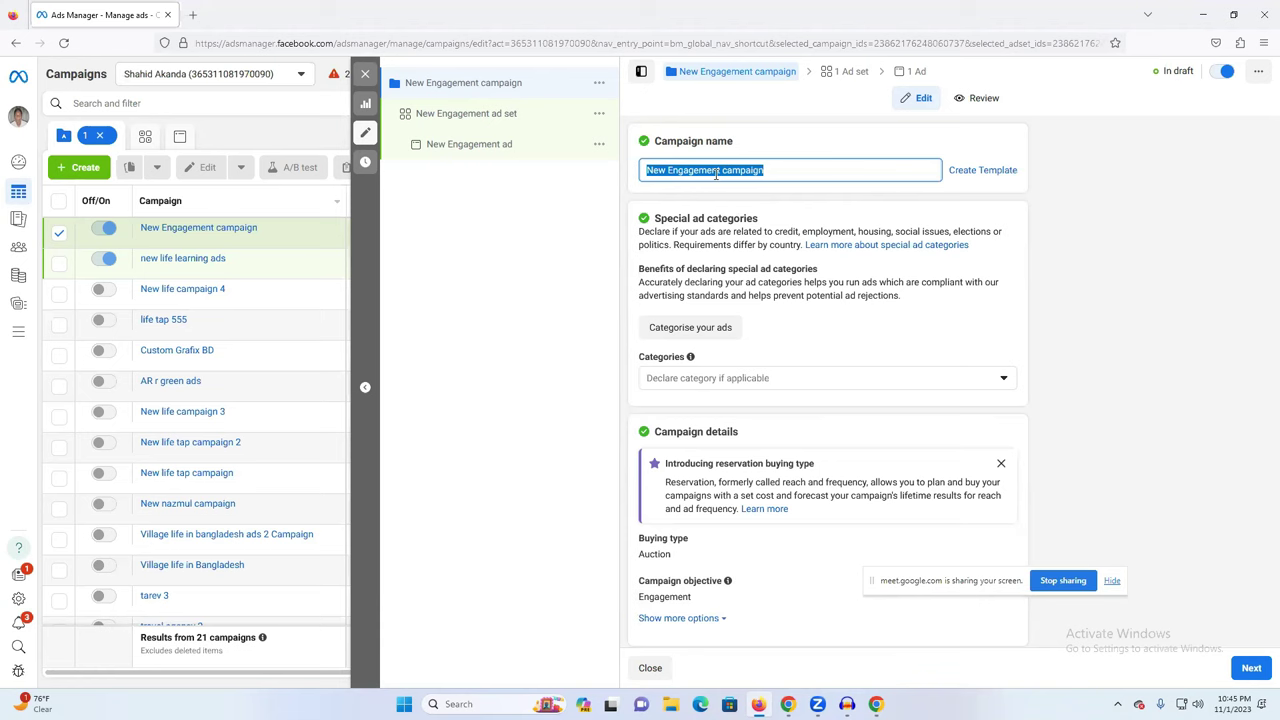
pyautogui.write('lif')
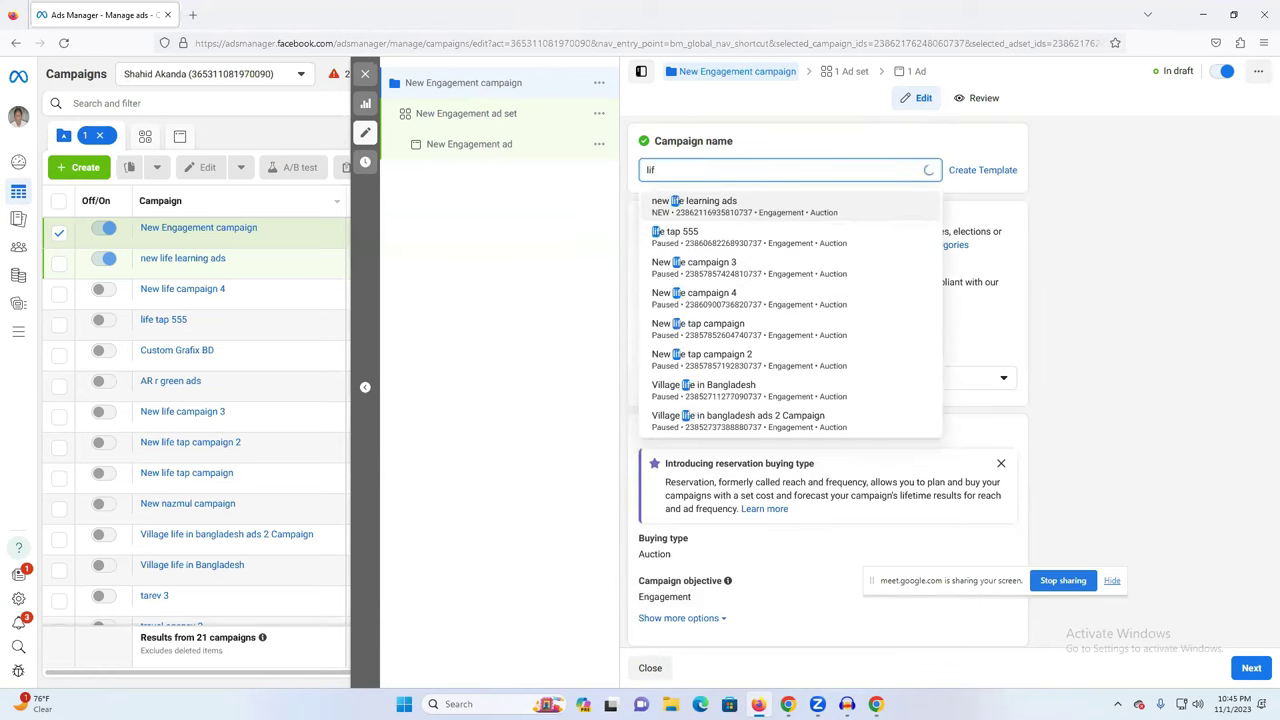
pyautogui.write('e ta')
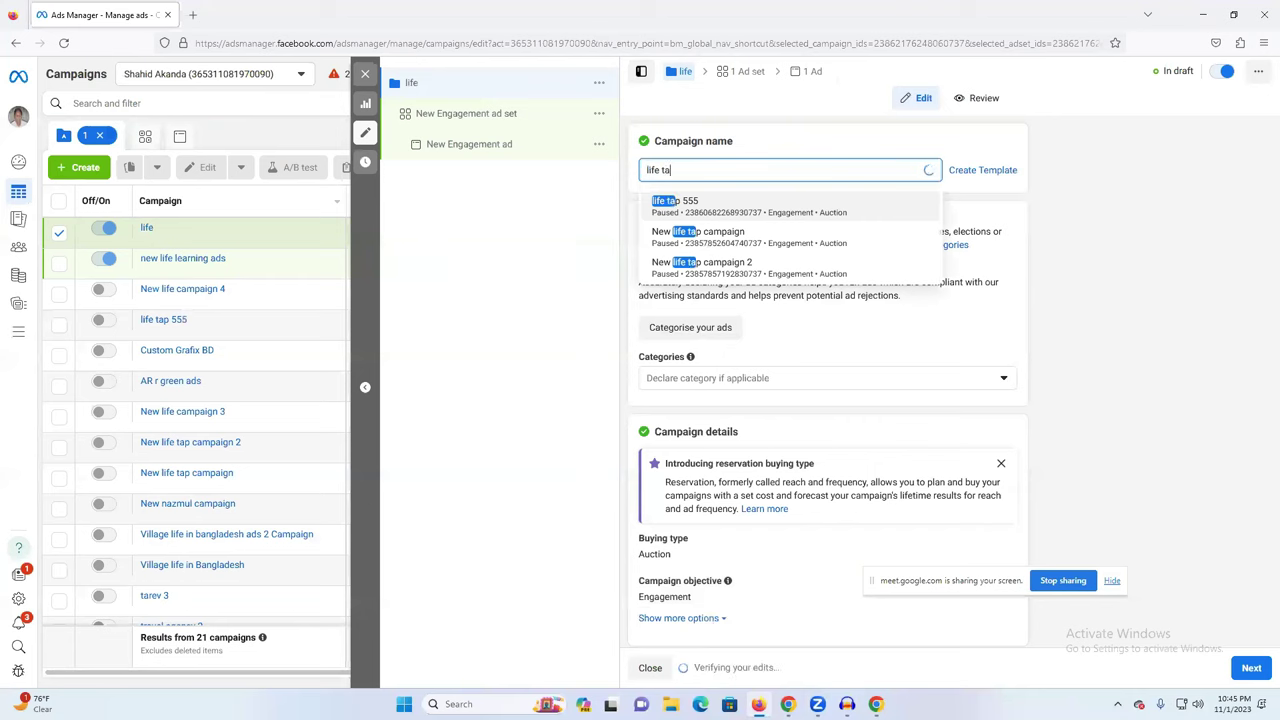
pyautogui.write('p page l')
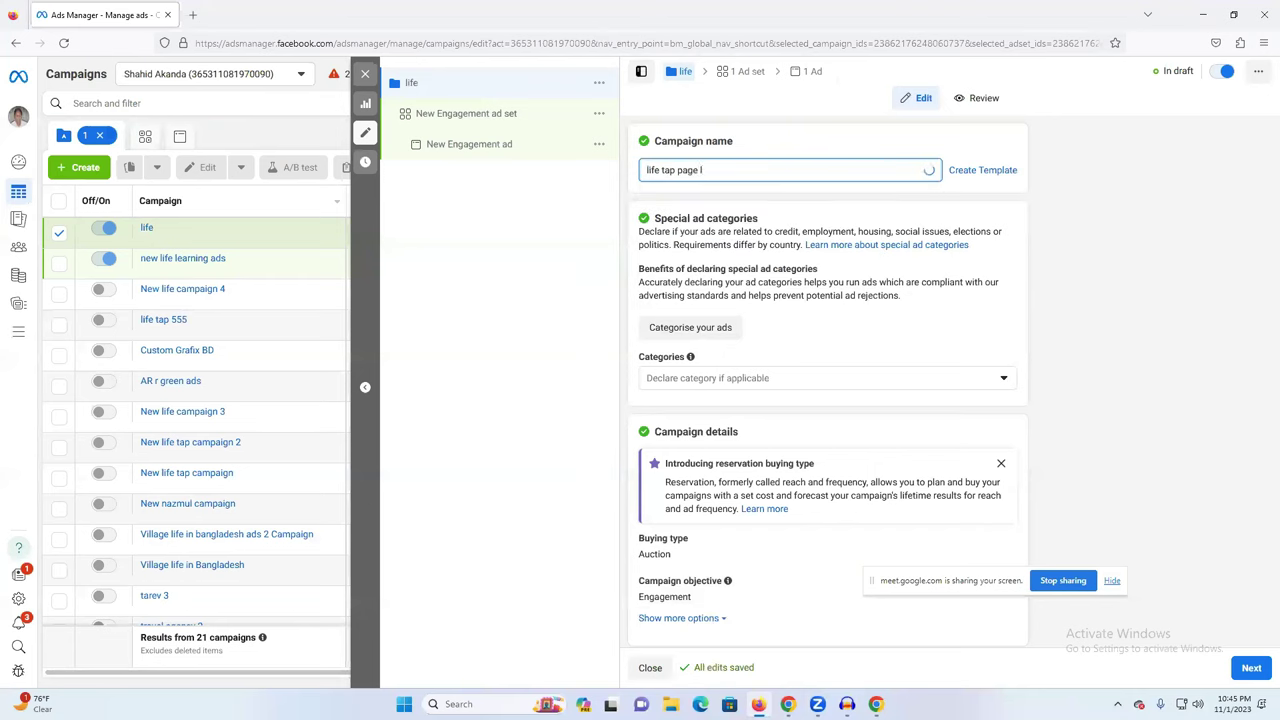
pyautogui.write('ike ads')
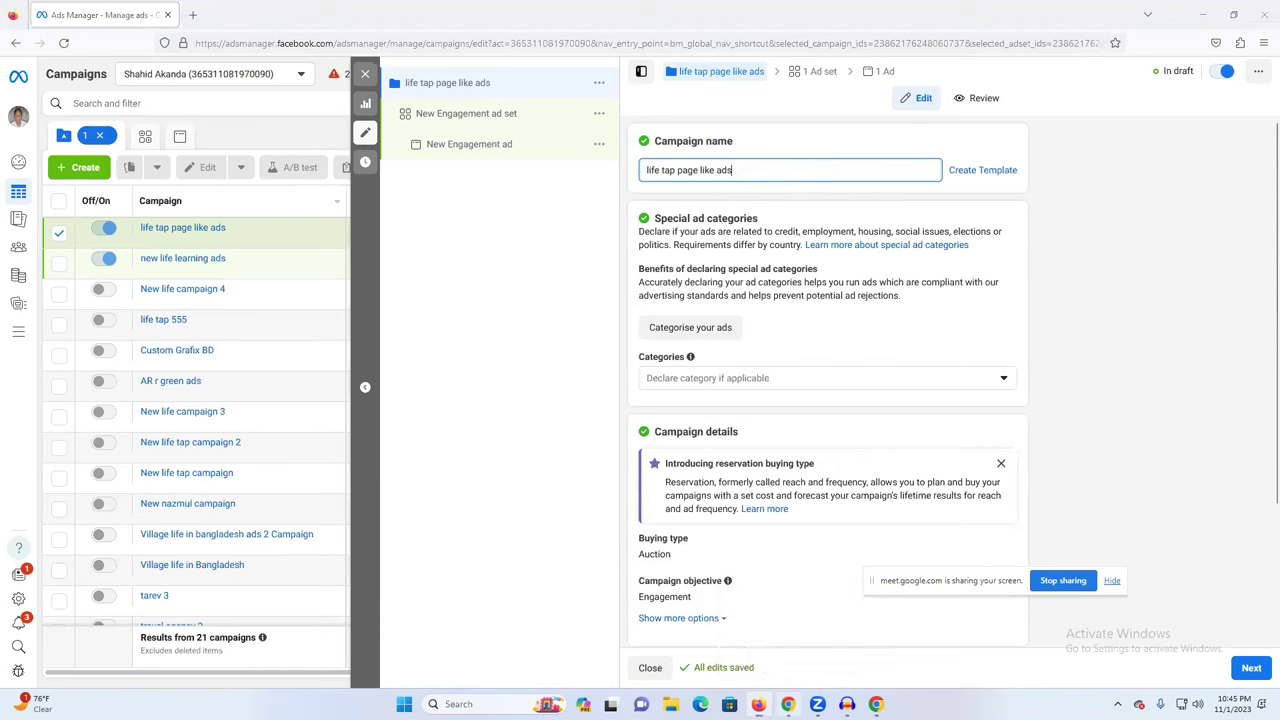
# - Switch to the Google Meet call in Chrome to check its participants and join request, and return to Ads Manager
pyautogui.click(788, 704)
pyautogui.click(105, 8)
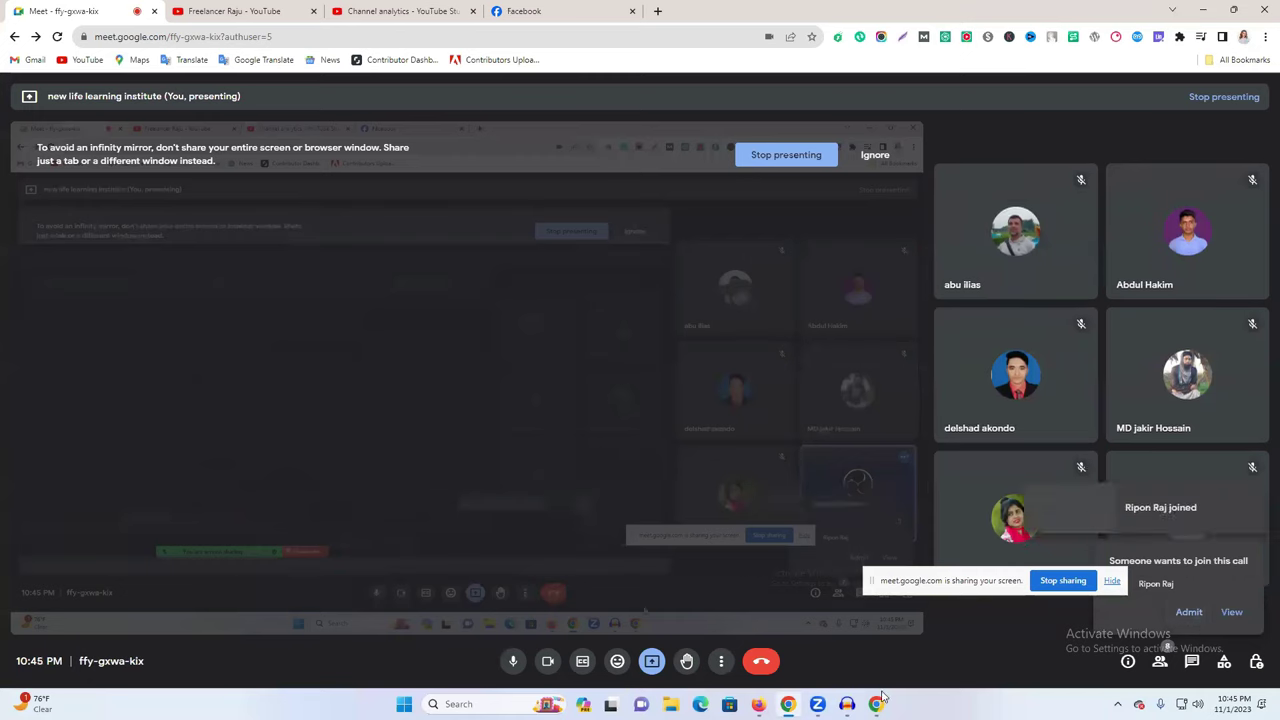
pyautogui.click(876, 704)
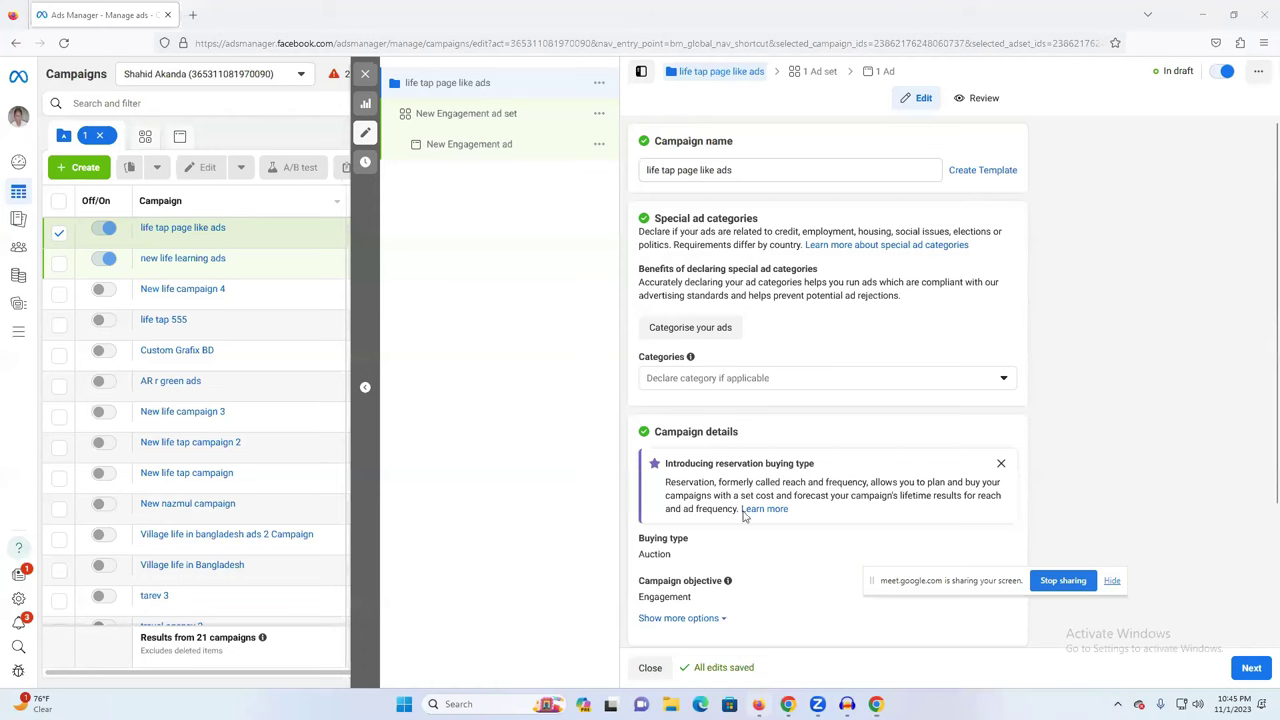
# - Dismiss the notice about the reservation buying type in the campaign details
pyautogui.scroll(-1, 705, 342)
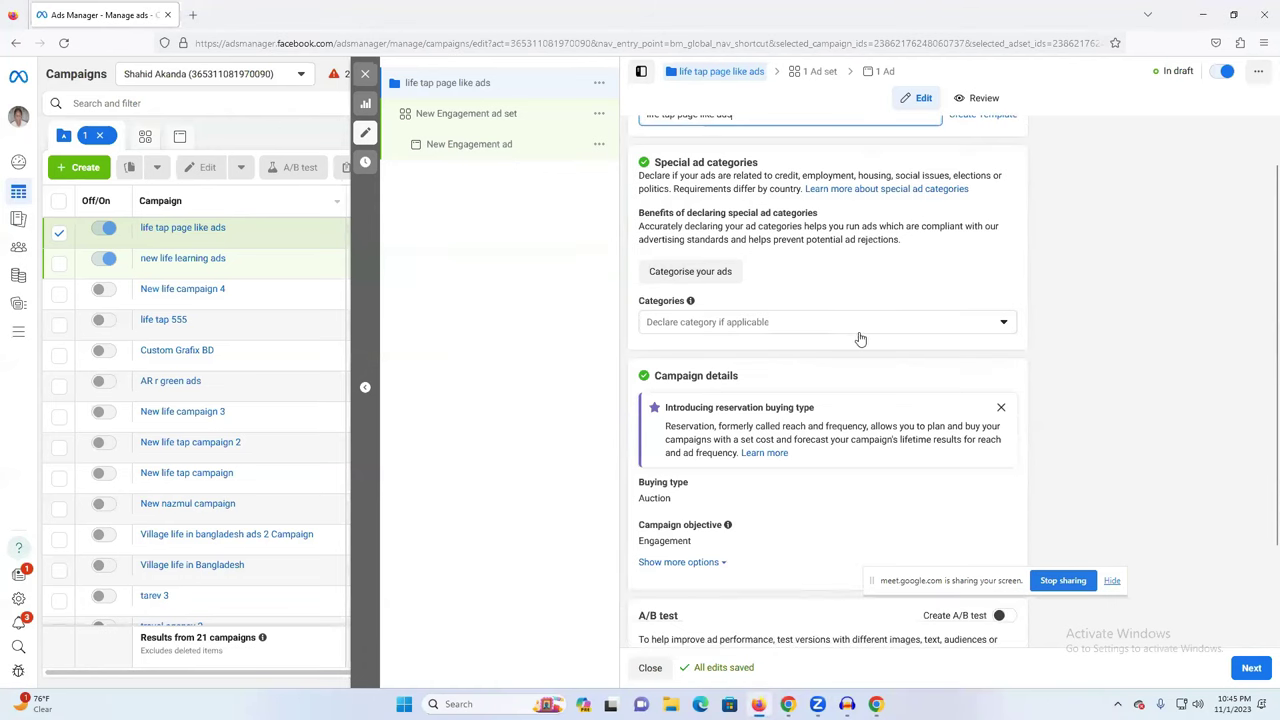
pyautogui.click(1000, 408)
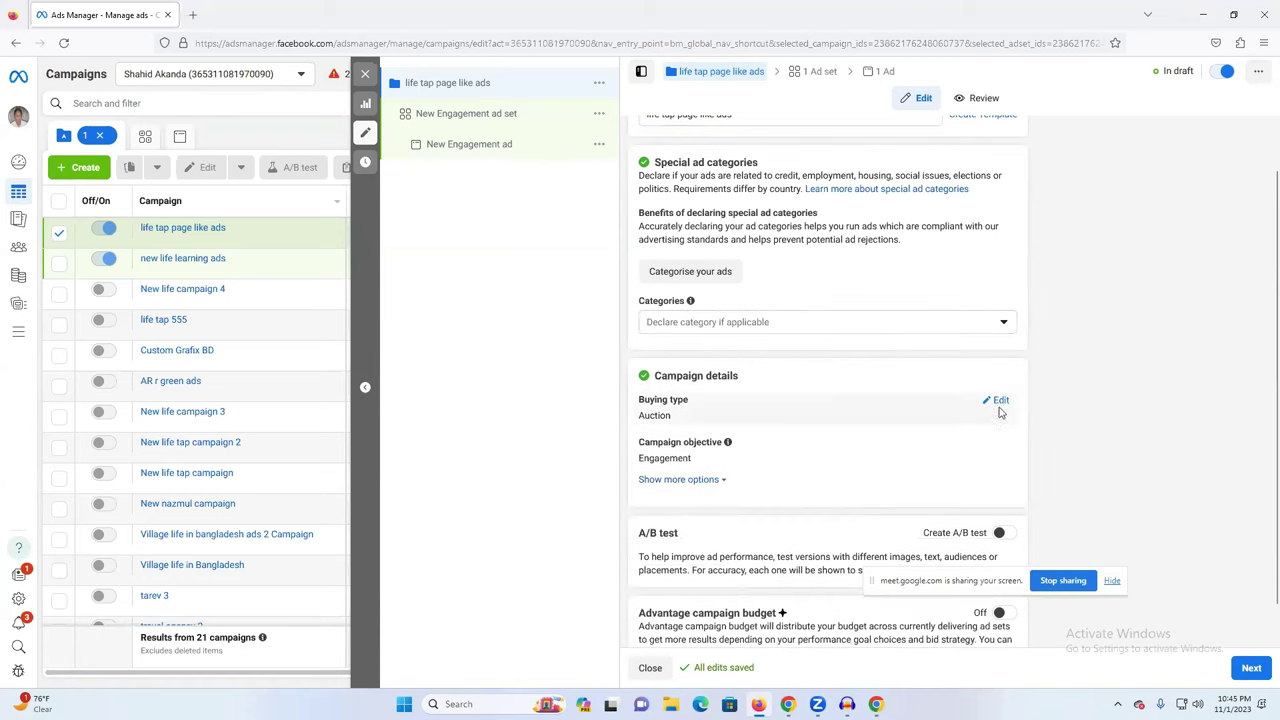
# - Look over the campaign's special ad categories, details and budget settings, and continue to the ad set
pyautogui.scroll(-1, 777, 366)
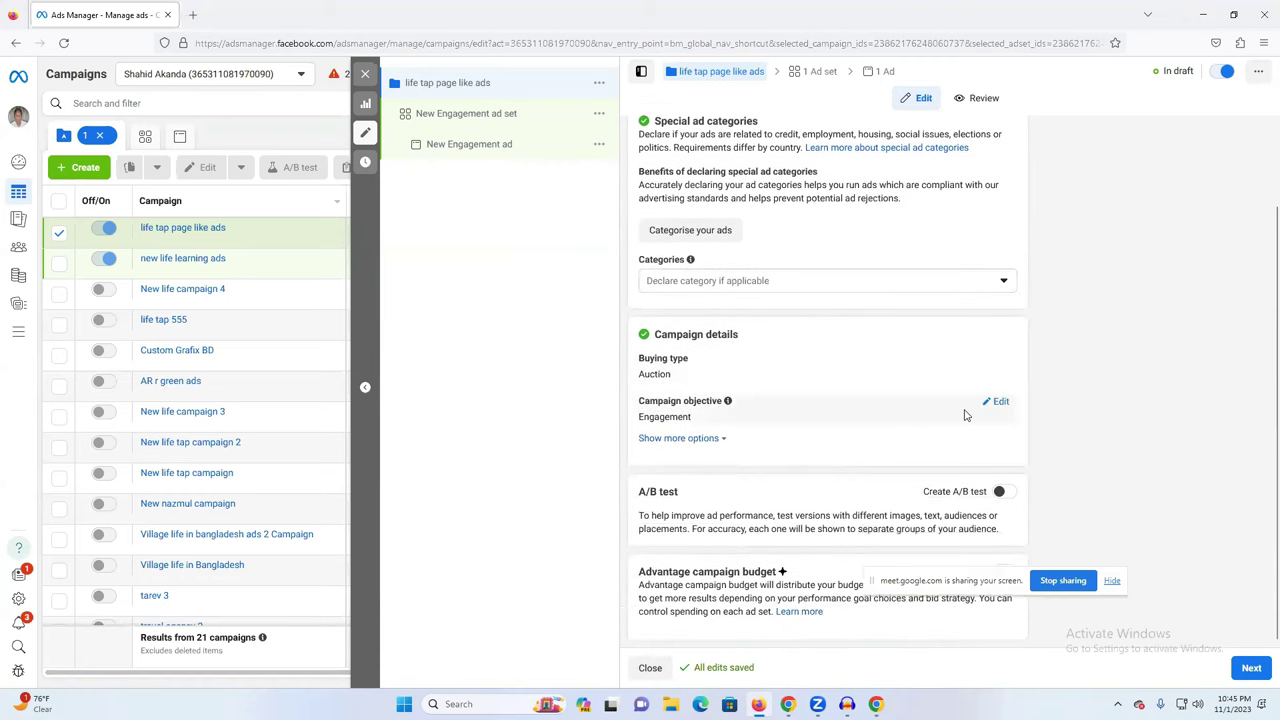
pyautogui.scroll(2, 797, 399)
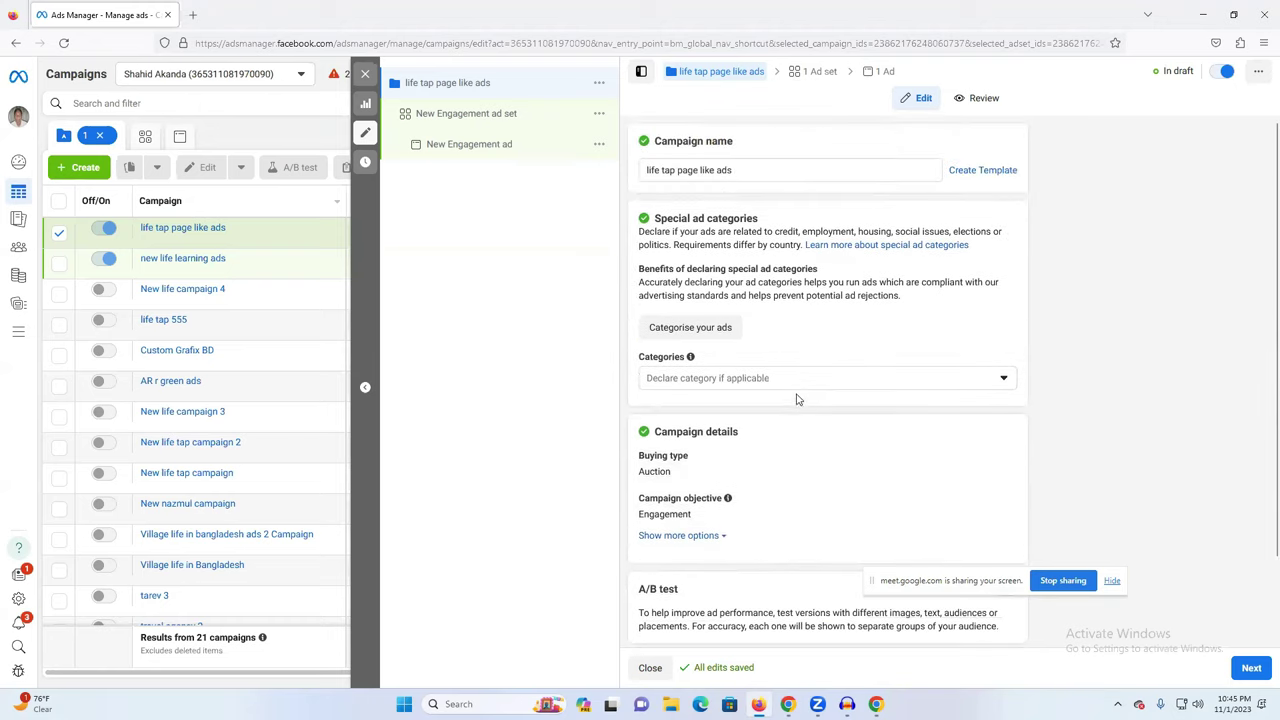
pyautogui.scroll(-2, 745, 350)
pyautogui.scroll(2, 775, 362)
pyautogui.scroll(-2, 750, 388)
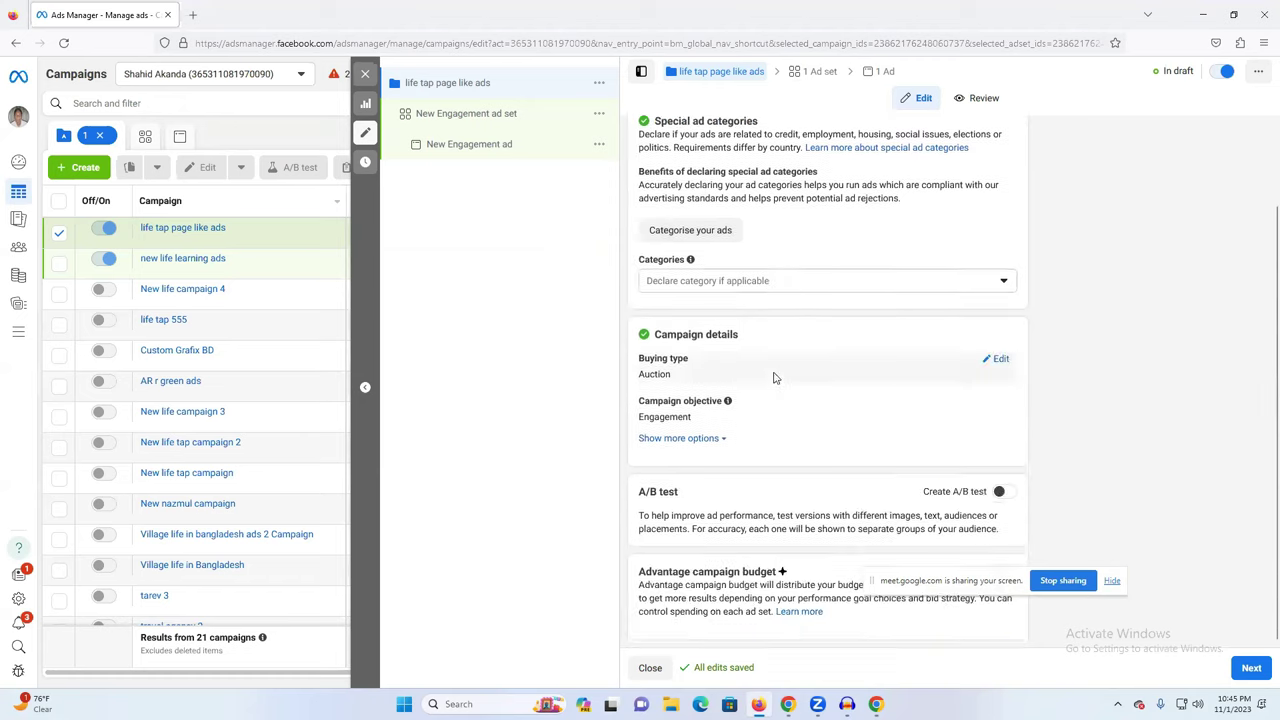
pyautogui.click(1241, 670)
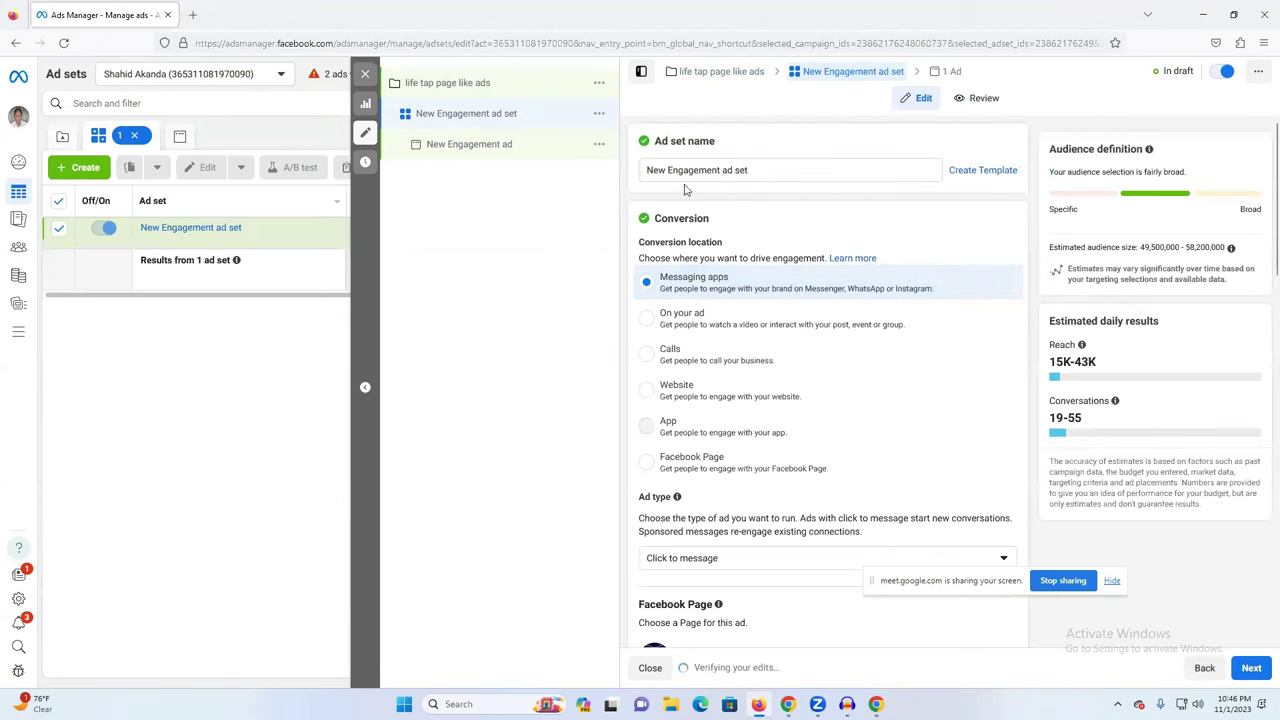
# - Rename the ad set as "New life page like ad set"
pyautogui.doubleClick(719, 172)
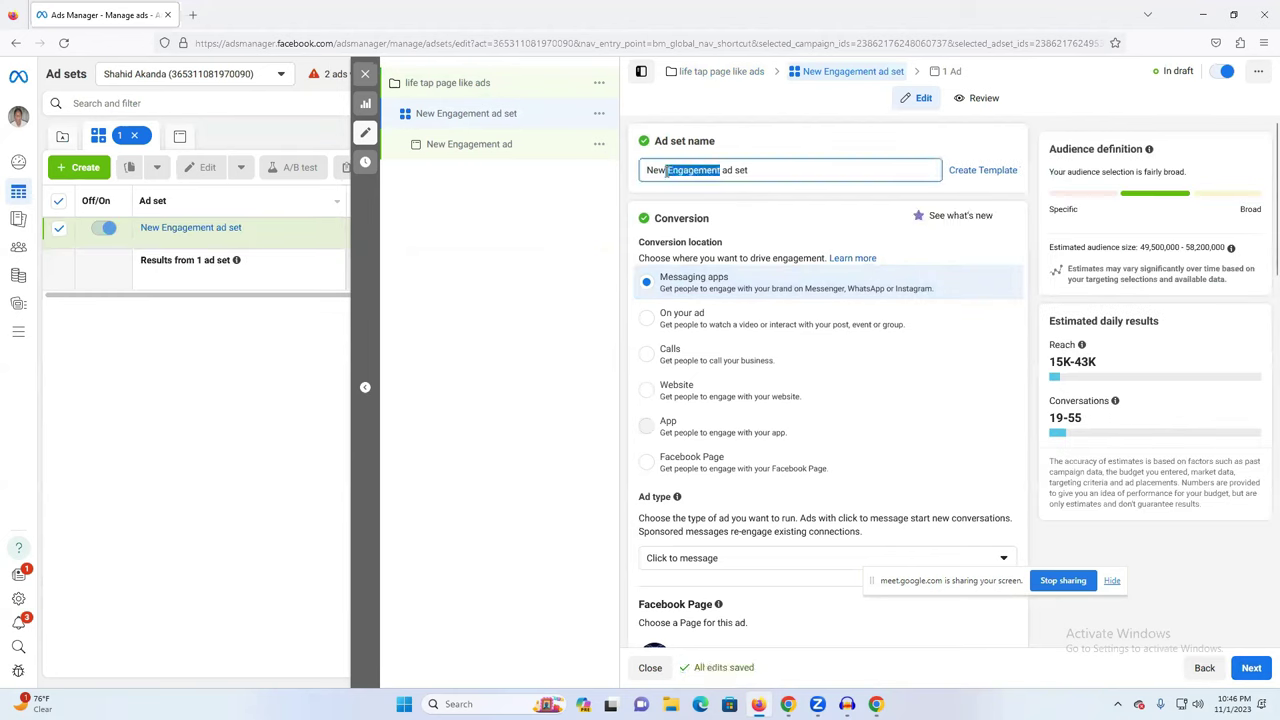
pyautogui.write('life')
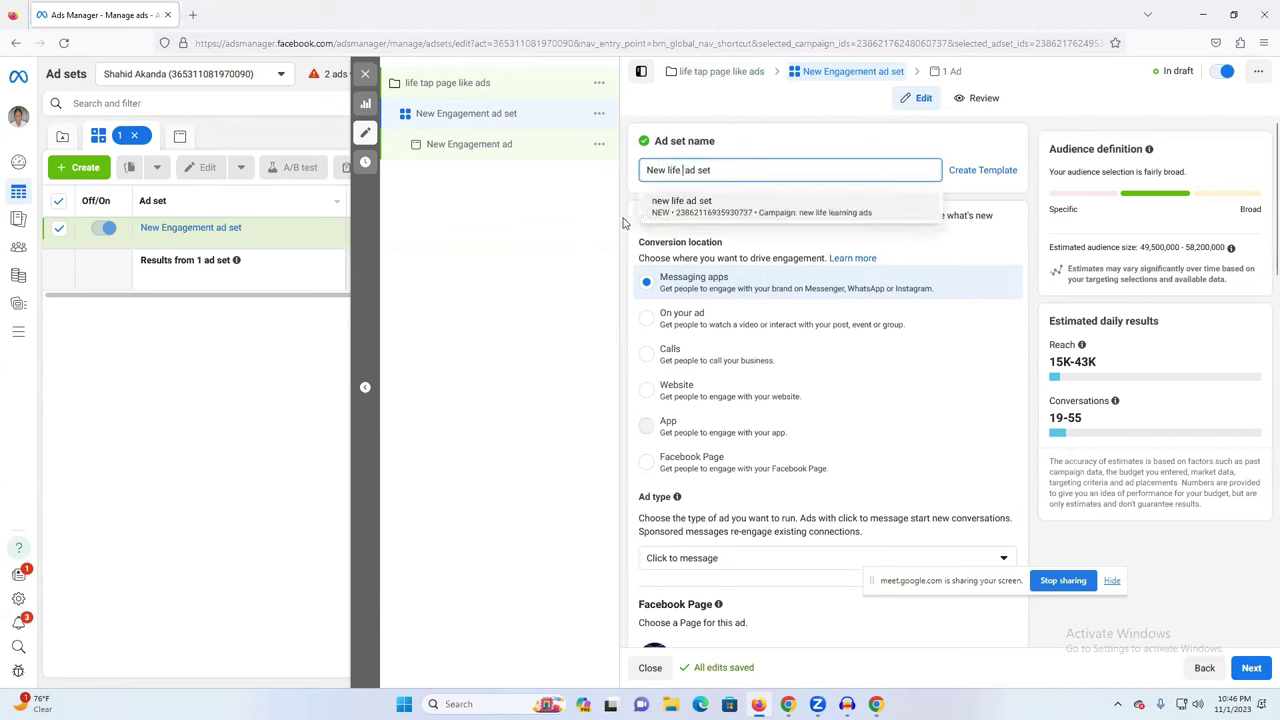
pyautogui.write(' page')
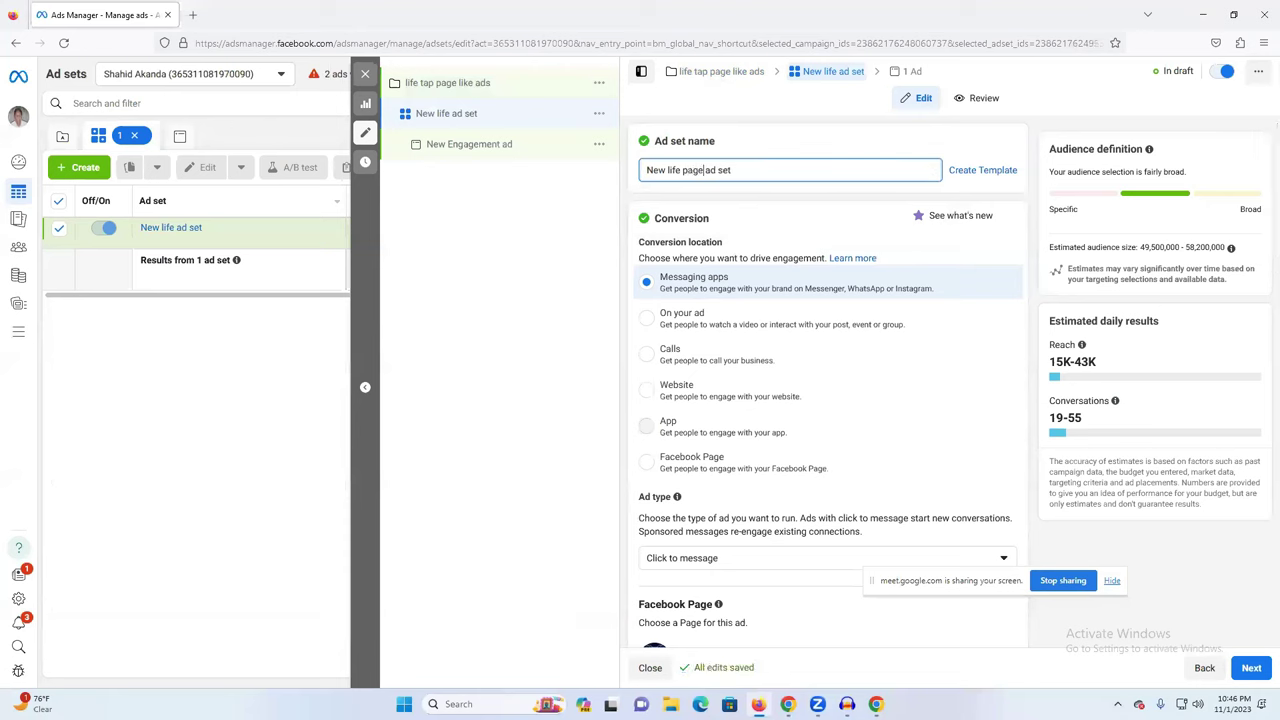
pyautogui.write(' lk')
pyautogui.press('BackSpace')
pyautogui.press('BackSpace')
pyautogui.write('like')
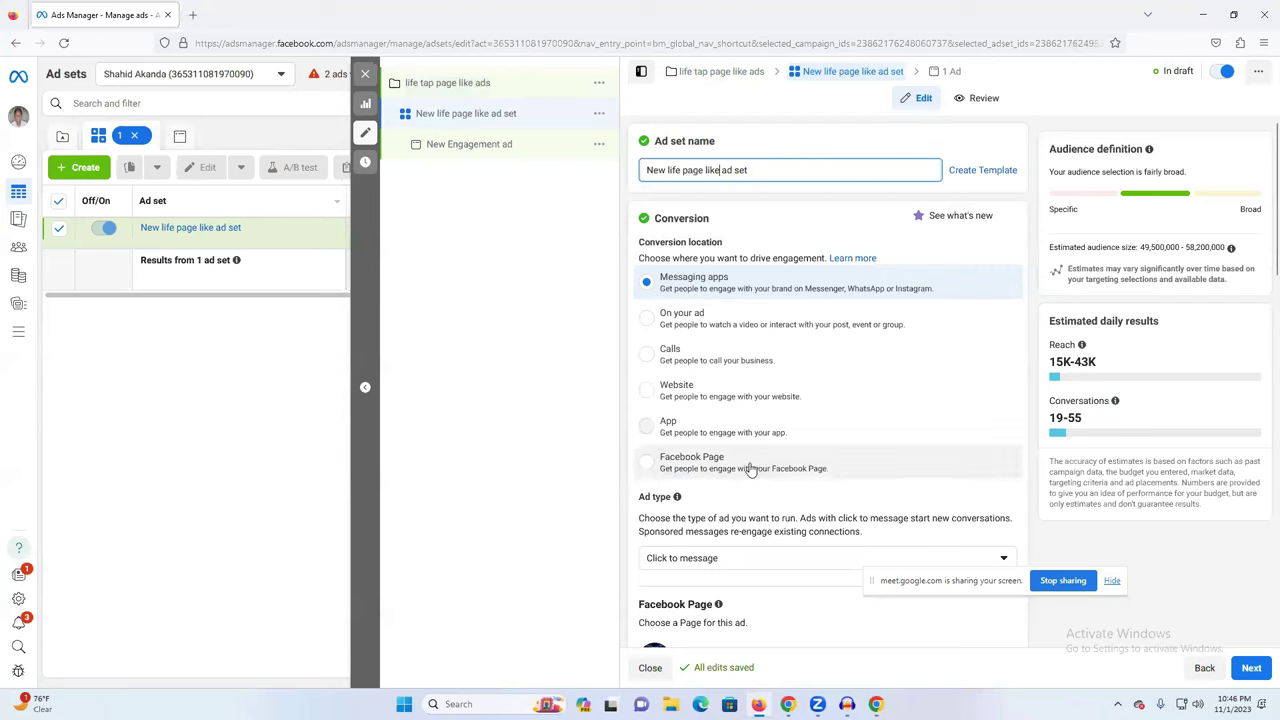
# - Set the conversion location to Facebook Page and choose the freelancer page with the yellow profile picture as the page to promote
pyautogui.click(648, 470)
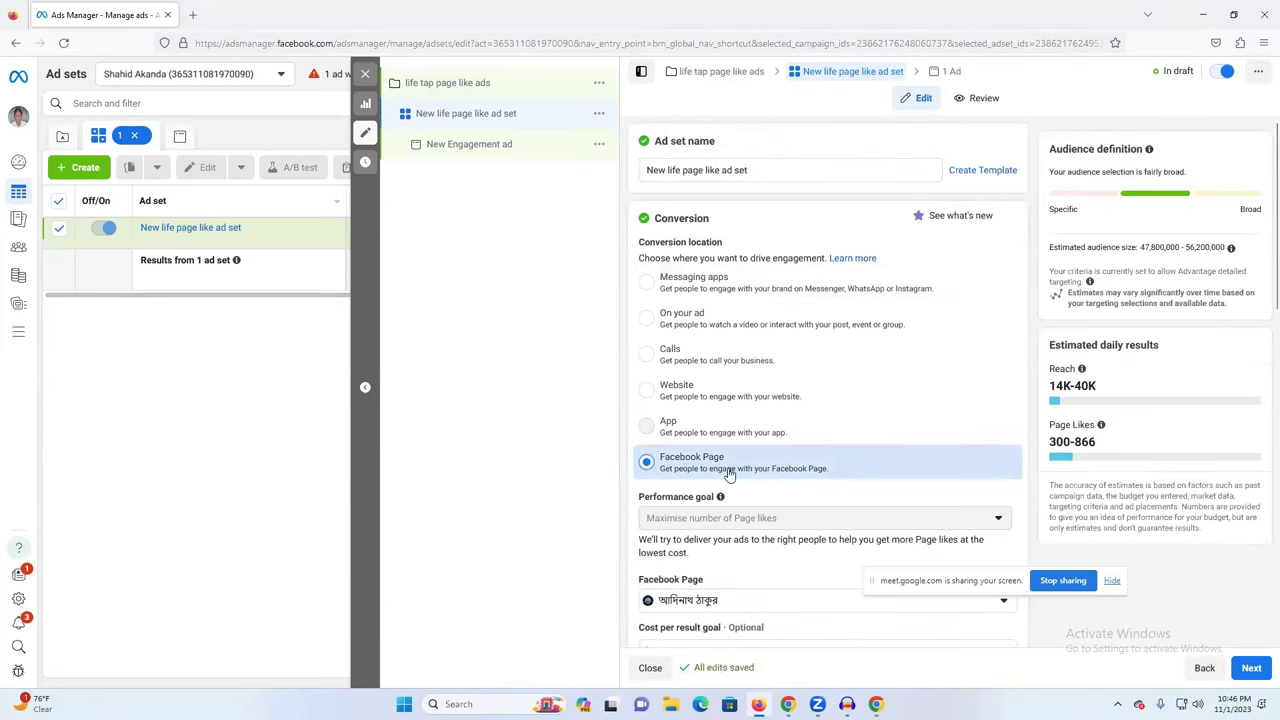
pyautogui.moveTo(1052, 424)
pyautogui.mouseDown()
pyautogui.moveTo(1095, 425)
pyautogui.moveTo(1063, 424)
pyautogui.mouseUp()
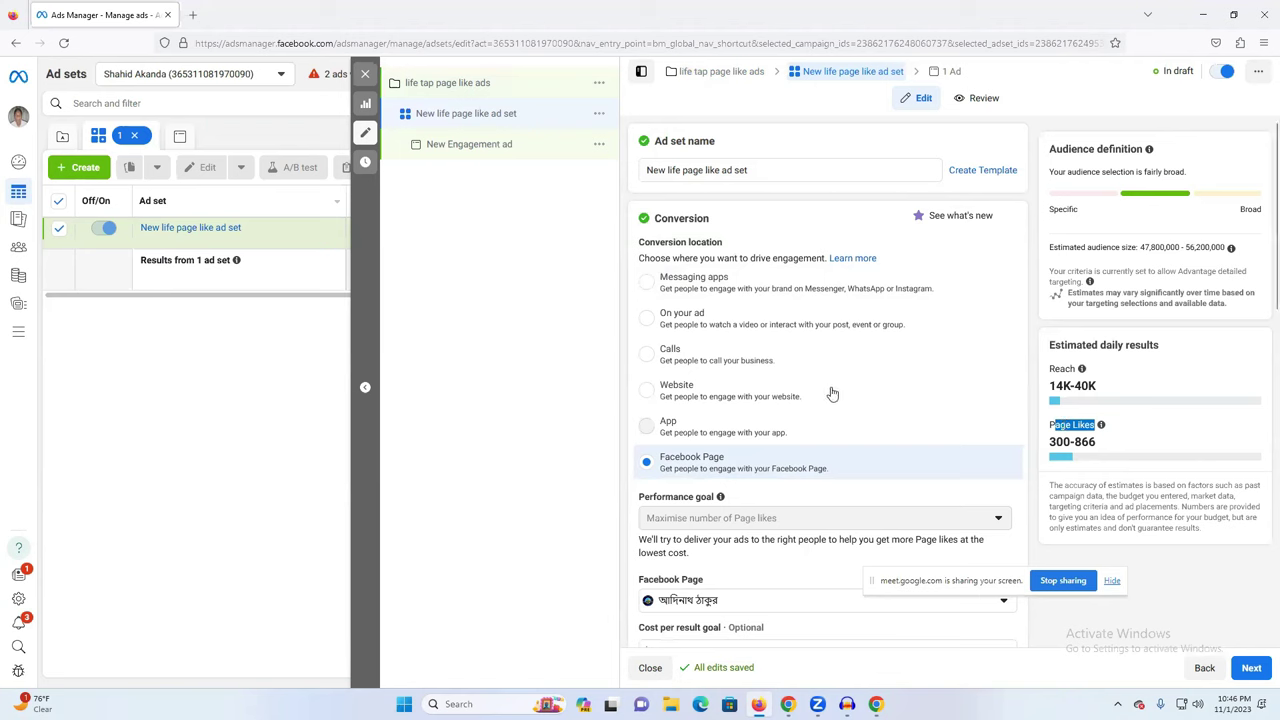
pyautogui.scroll(-2, 900, 455)
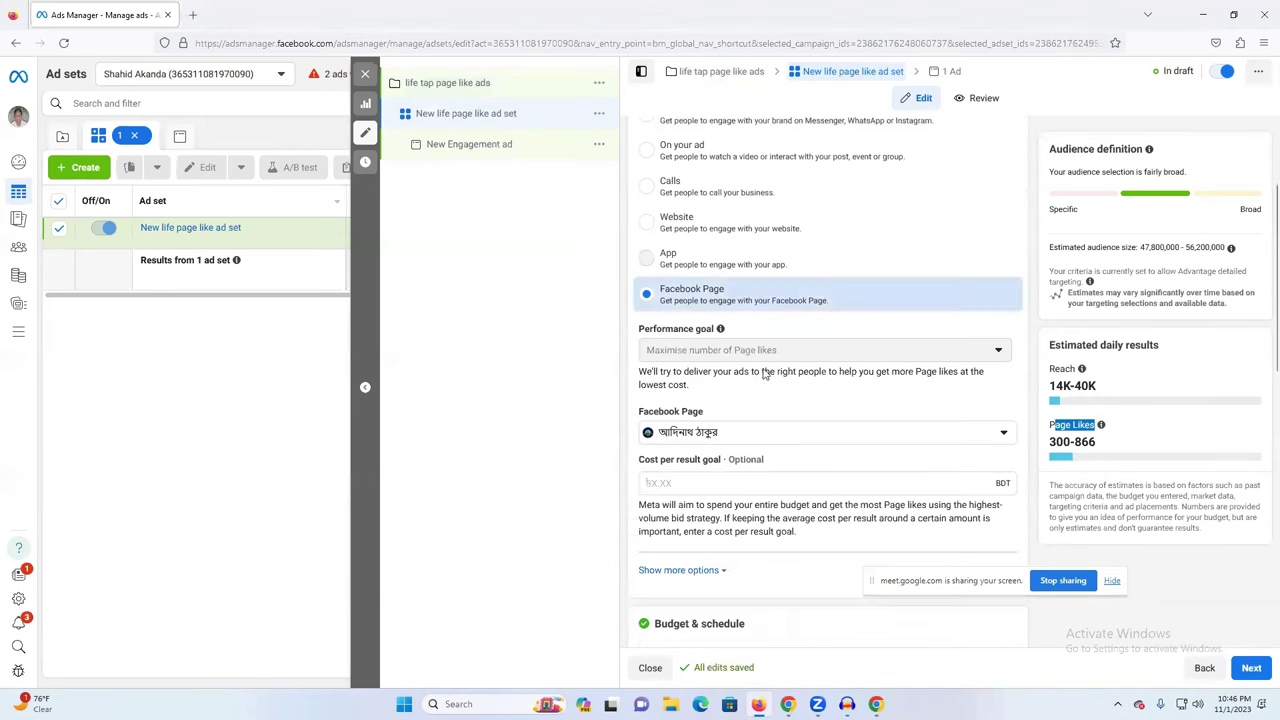
pyautogui.click(757, 442)
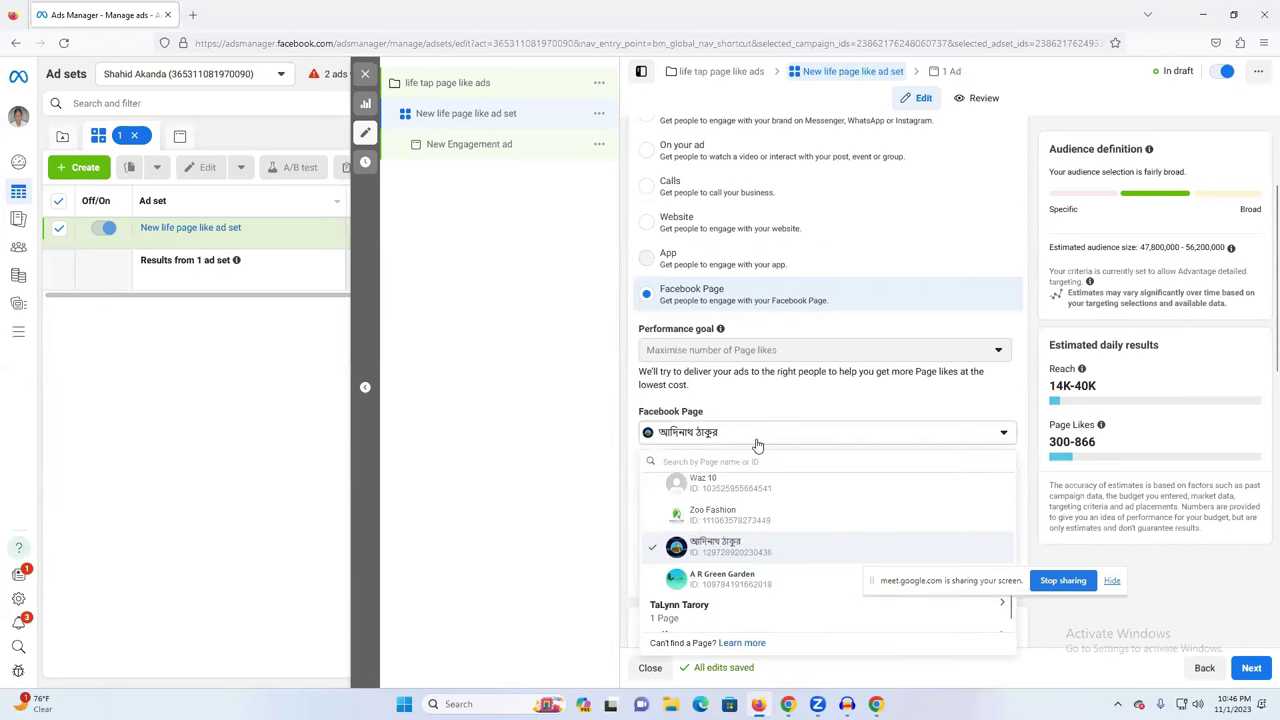
pyautogui.scroll(-1, 751, 523)
pyautogui.scroll(2, 751, 565)
pyautogui.scroll(3, 753, 567)
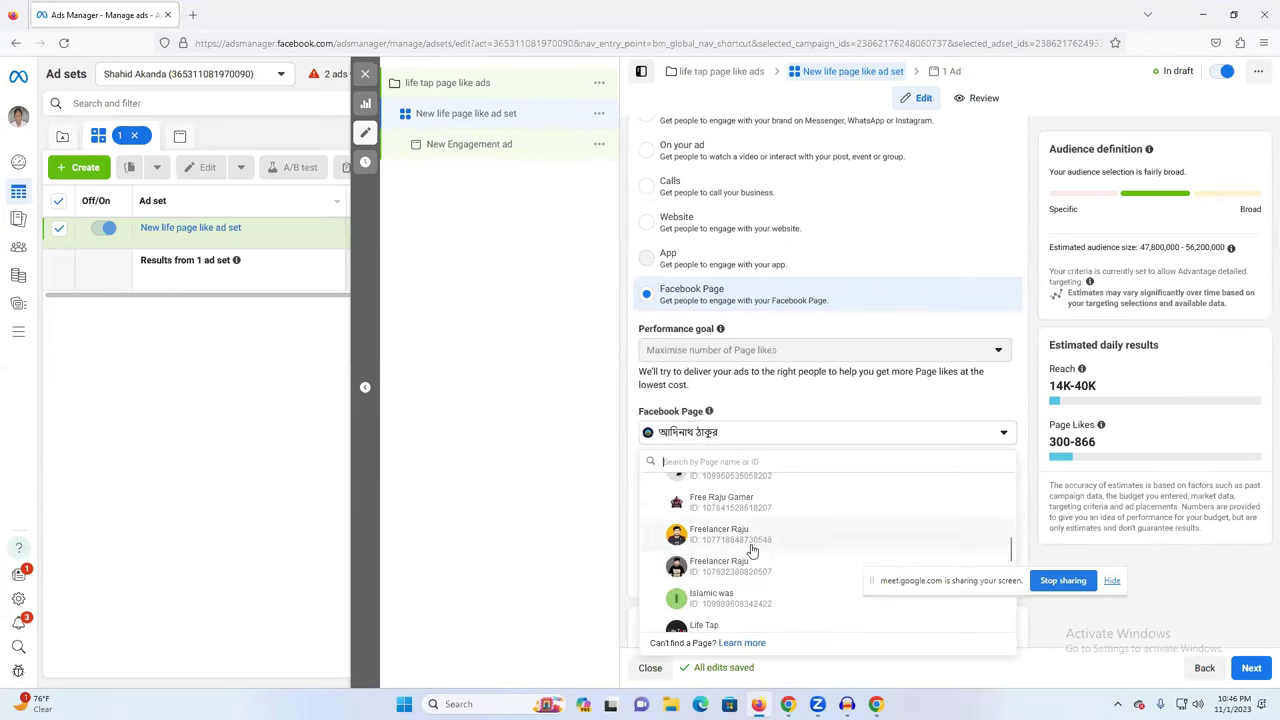
pyautogui.click(755, 540)
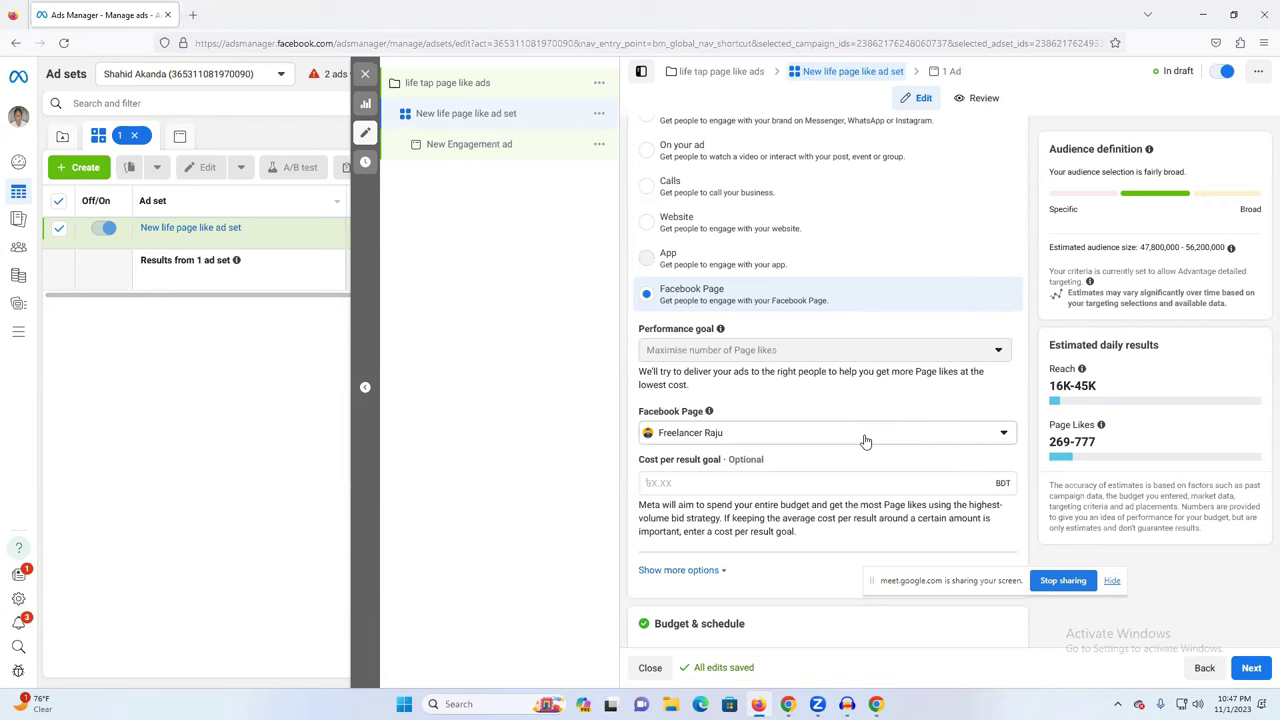
# - Set the ad set's daily budget to 2,000 BDT and check the estimated daily page likes and reach
pyautogui.scroll(-2, 866, 440)
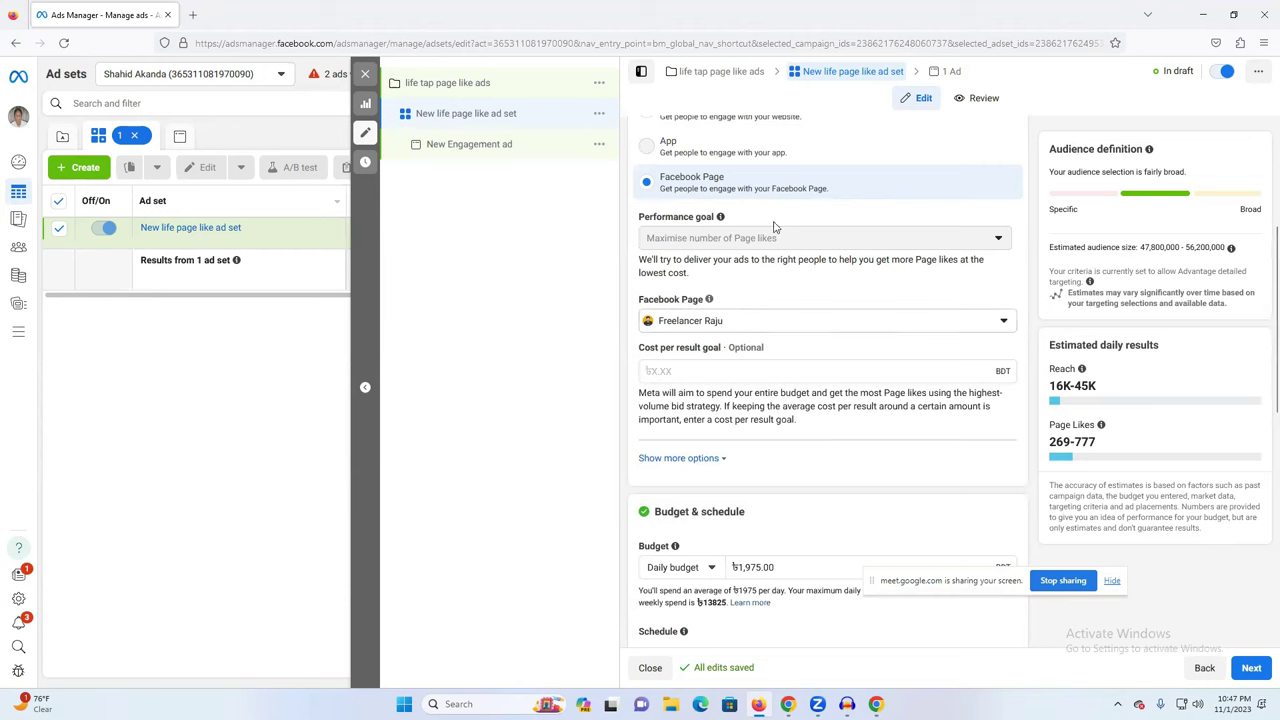
pyautogui.scroll(-3, 849, 337)
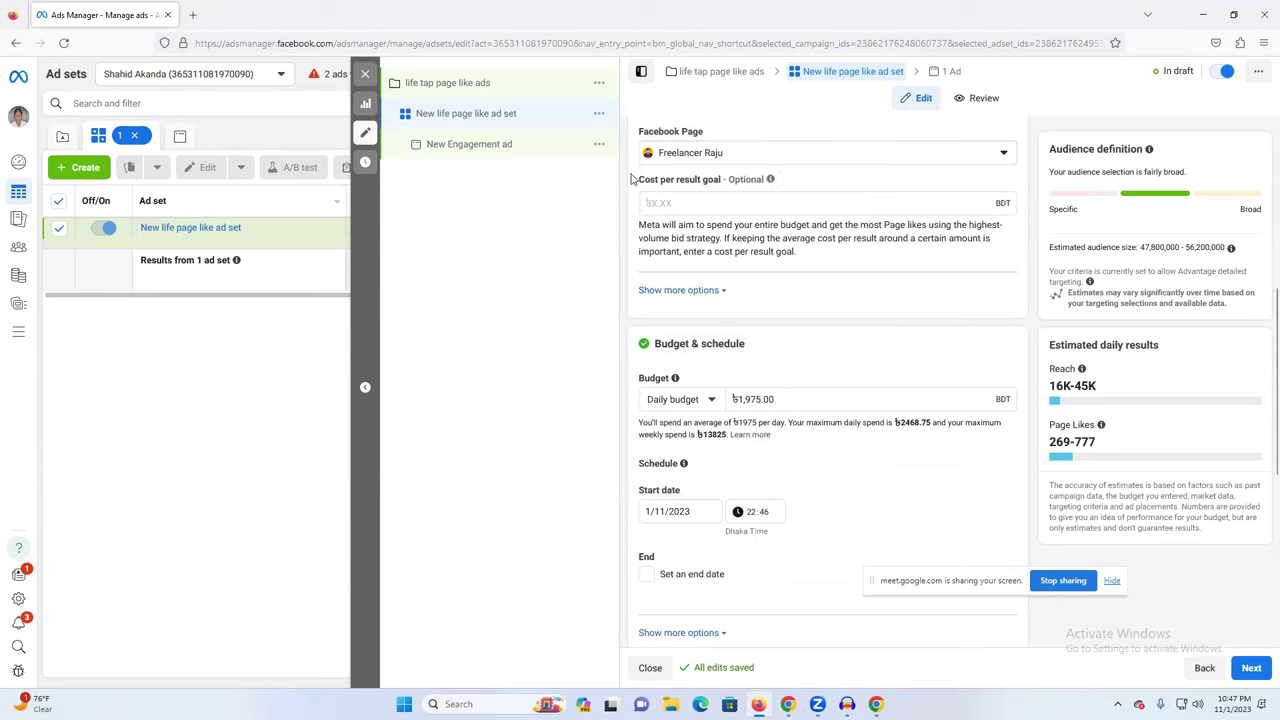
pyautogui.scroll(2, 634, 177)
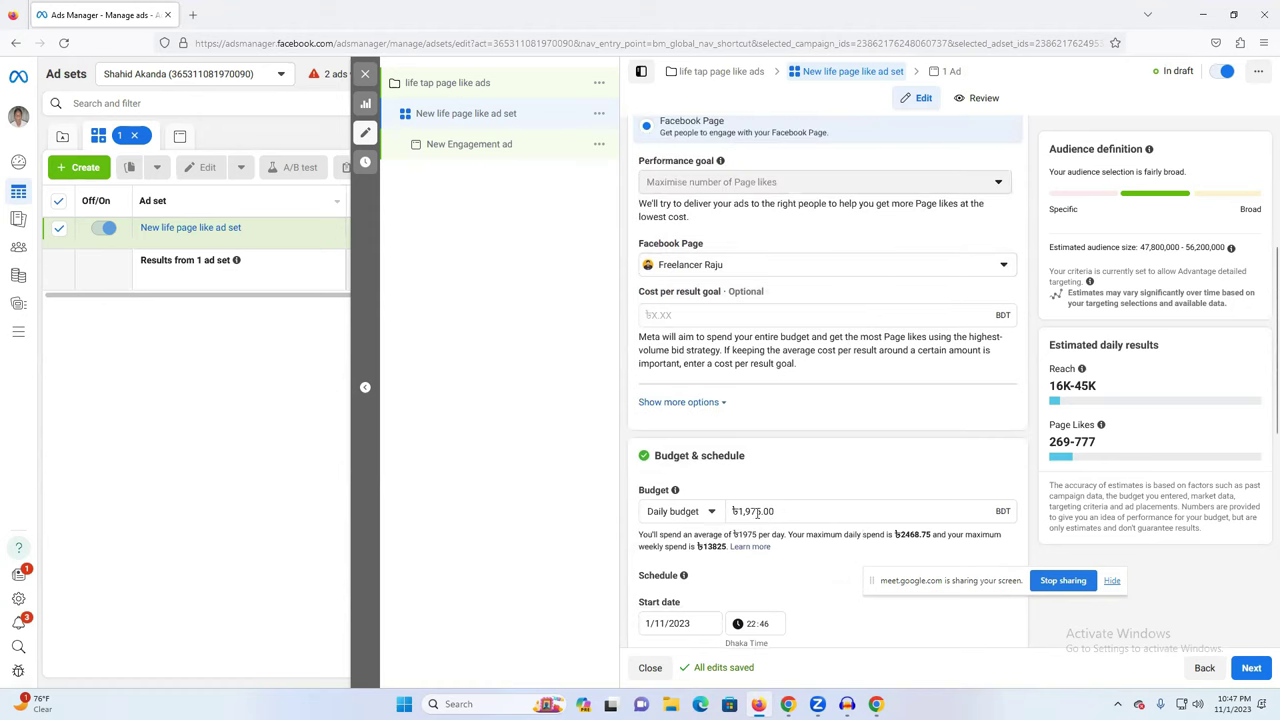
pyautogui.moveTo(760, 513); pyautogui.dragTo(743, 508)
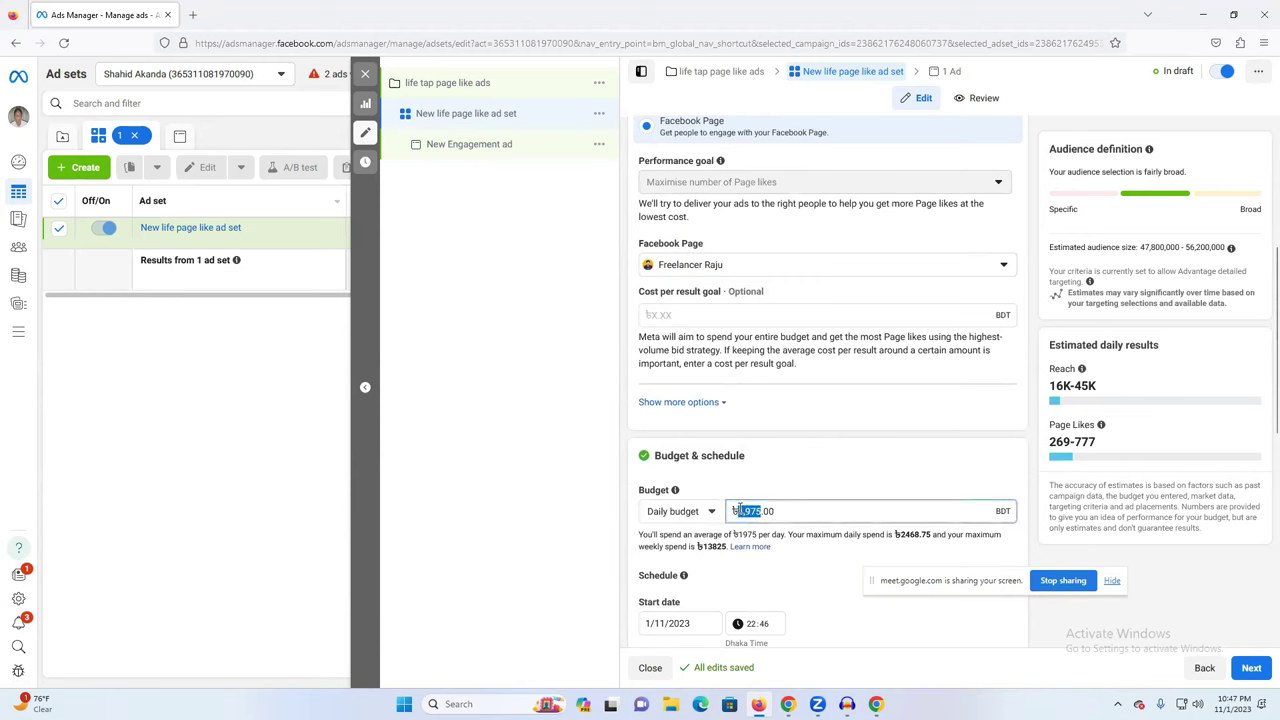
pyautogui.write('2,')
pyautogui.write('00')
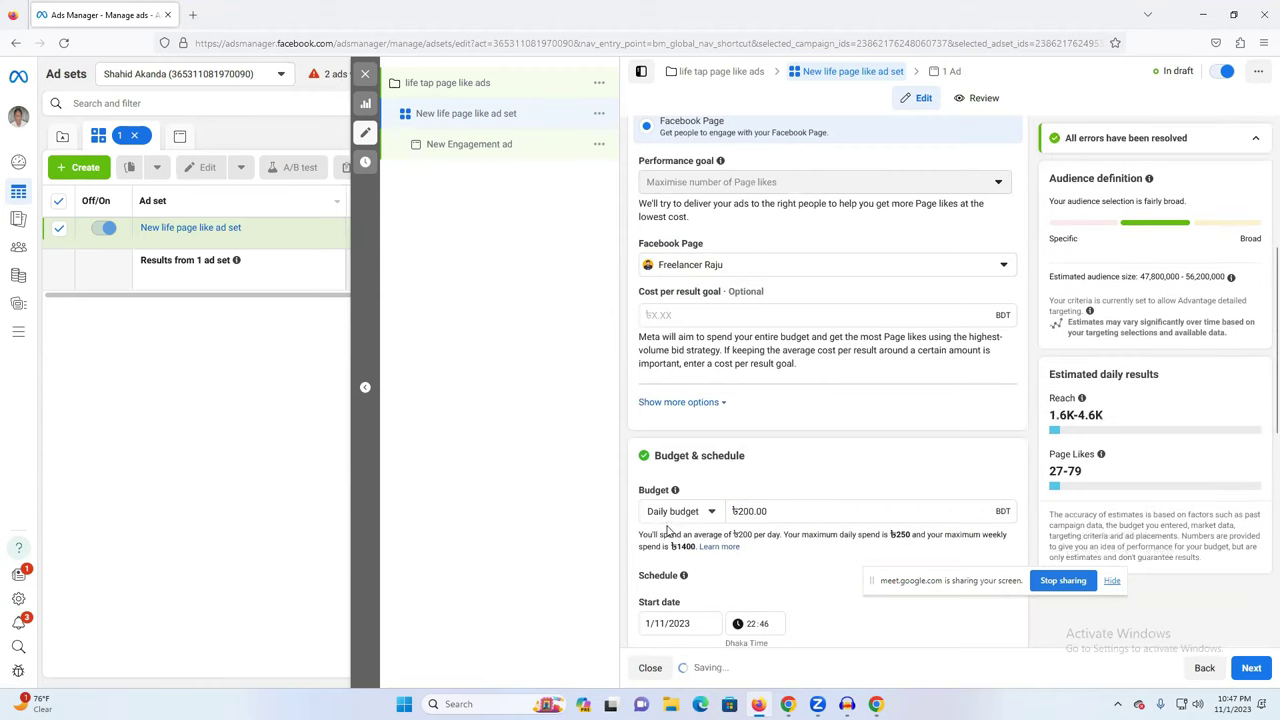
pyautogui.write('0')
pyautogui.scroll(-1, 757, 508)
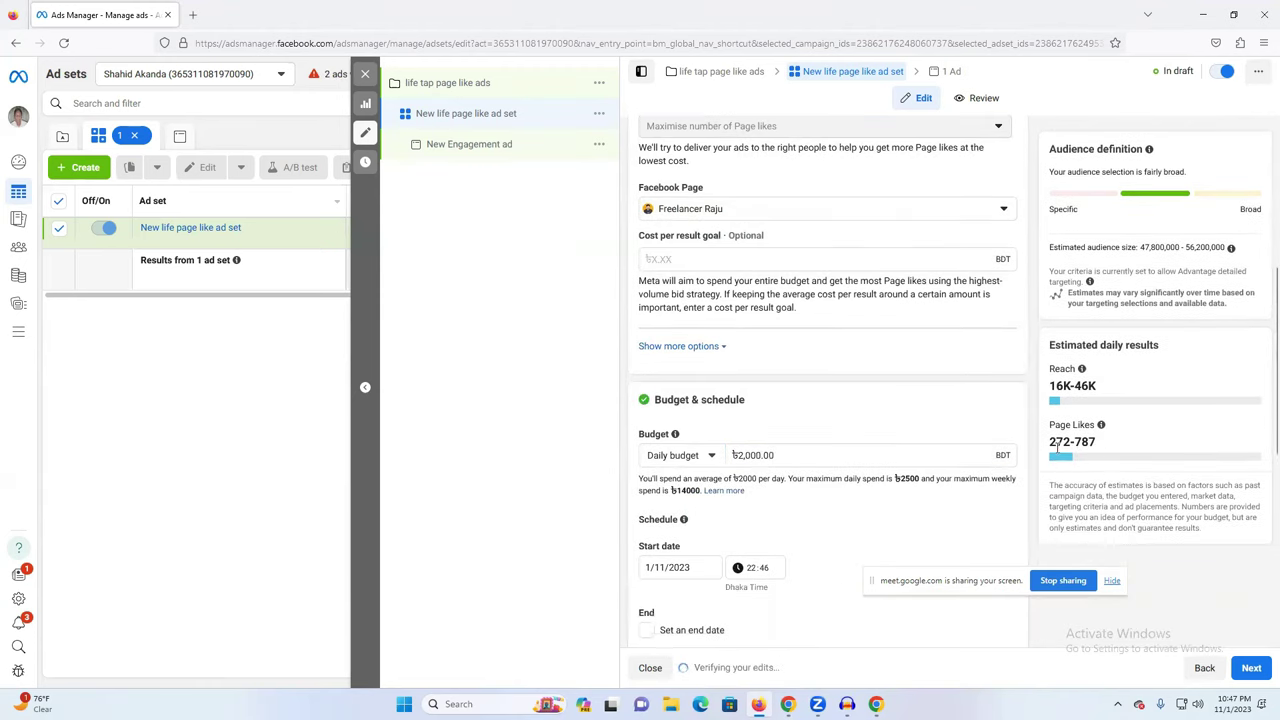
pyautogui.moveTo(1057, 445)
pyautogui.mouseDown()
pyautogui.moveTo(1098, 443)
pyautogui.moveTo(1057, 443)
pyautogui.mouseUp()
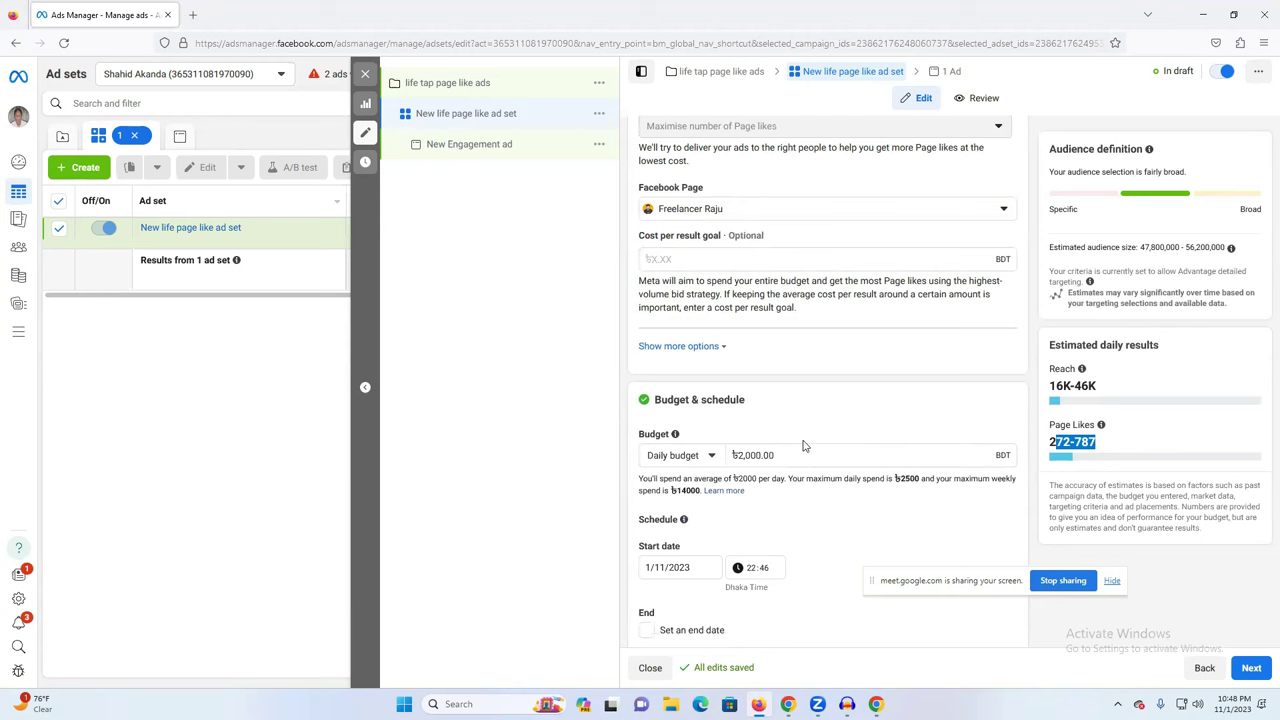
pyautogui.moveTo(1054, 385); pyautogui.dragTo(1061, 385)
pyautogui.moveTo(1110, 390); pyautogui.dragTo(1081, 386)
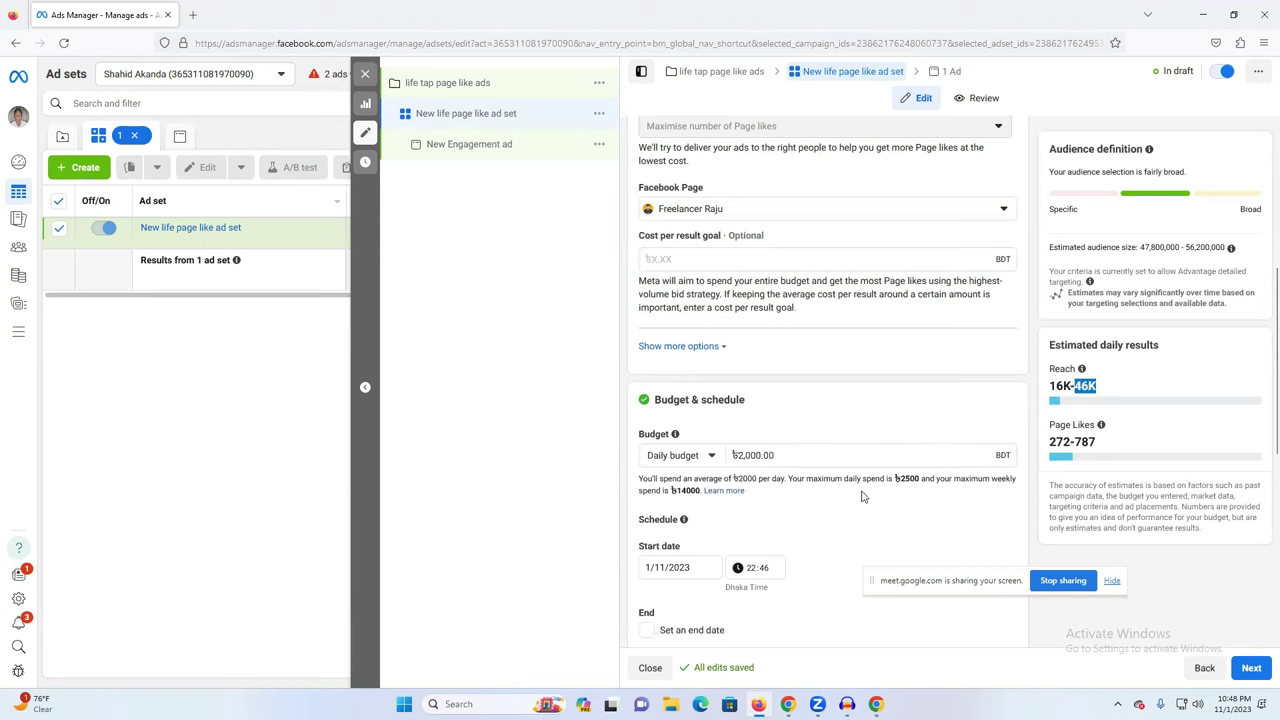
# - Schedule the ad set to start on 1/11/2023 at 12:00
pyautogui.scroll(-1, 847, 476)
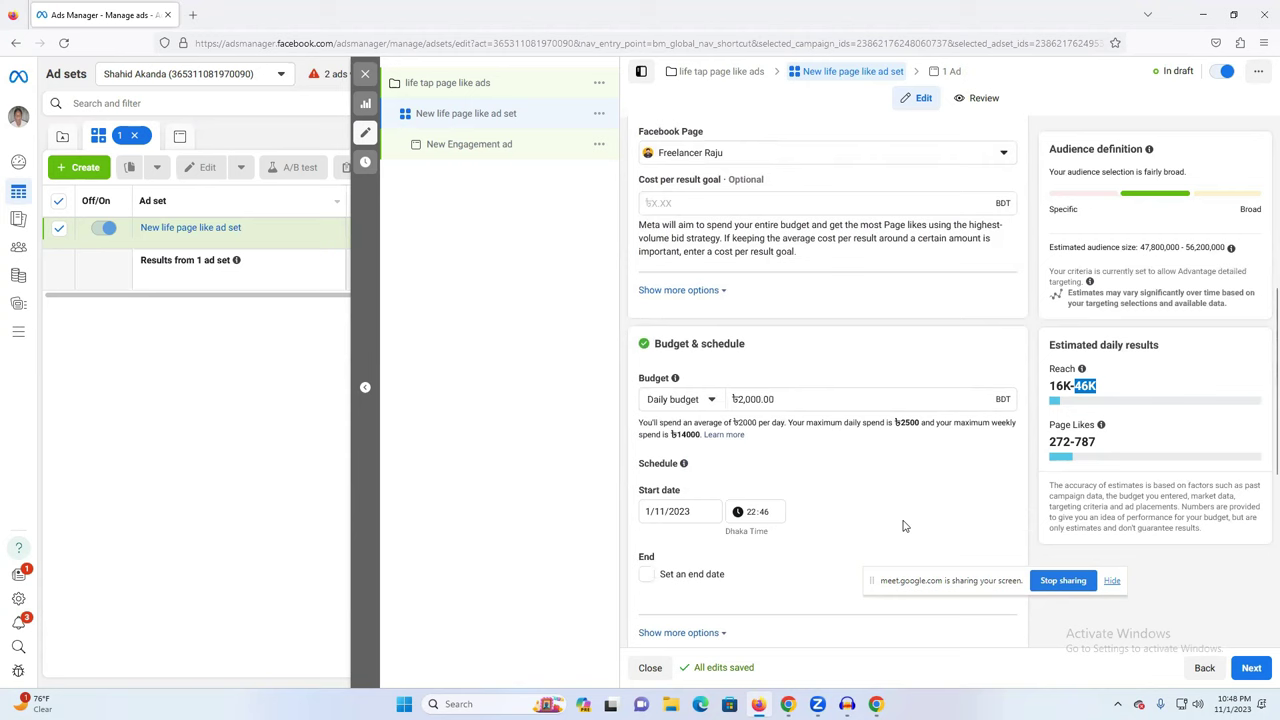
pyautogui.click(691, 513)
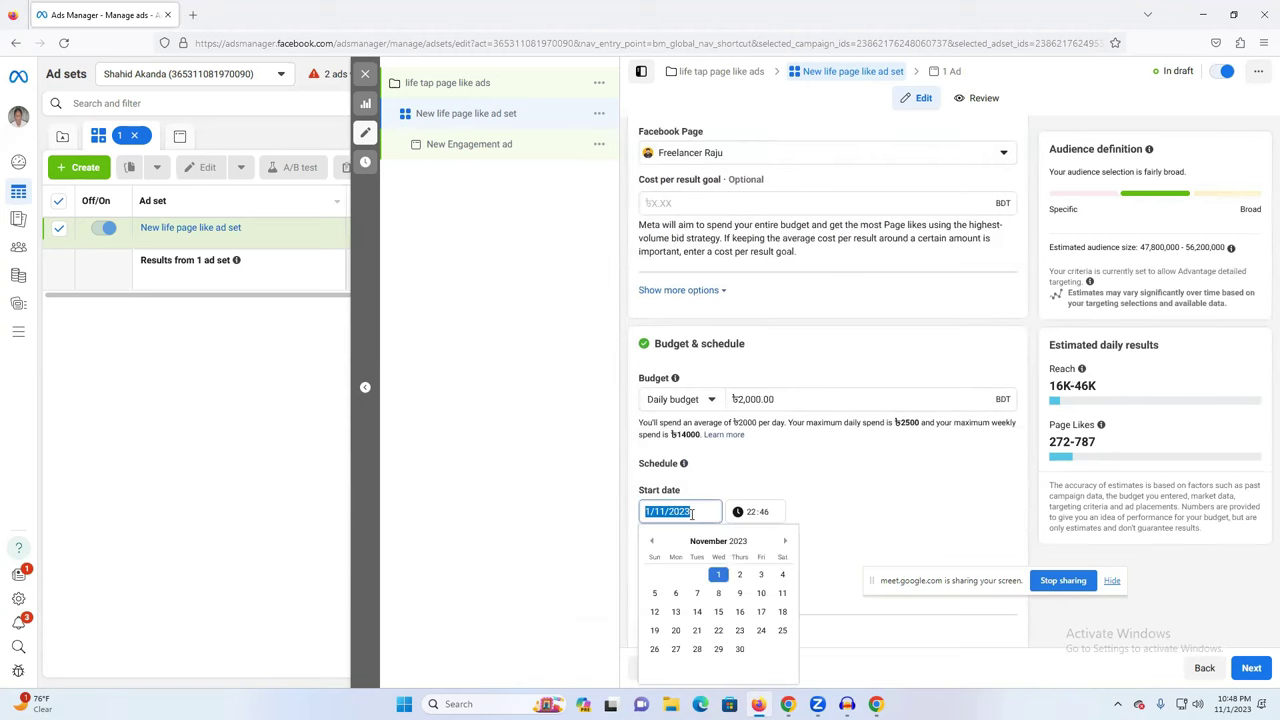
pyautogui.click(720, 573)
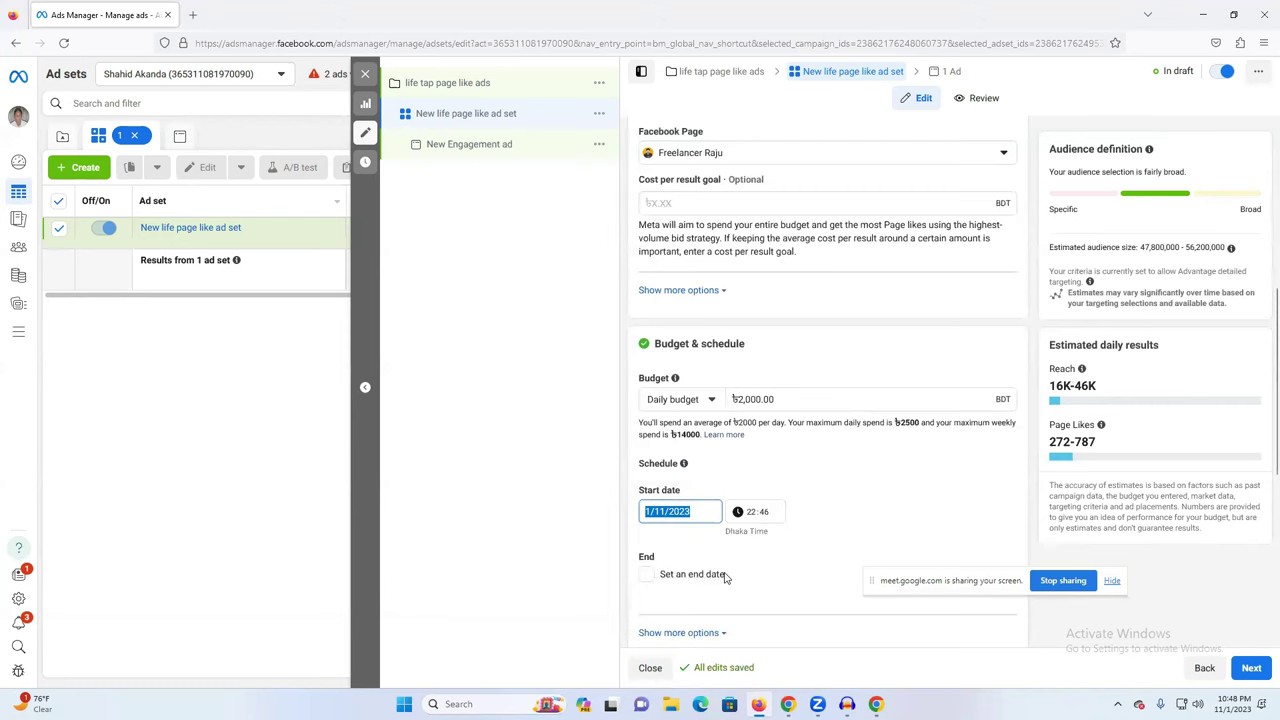
pyautogui.click(762, 514)
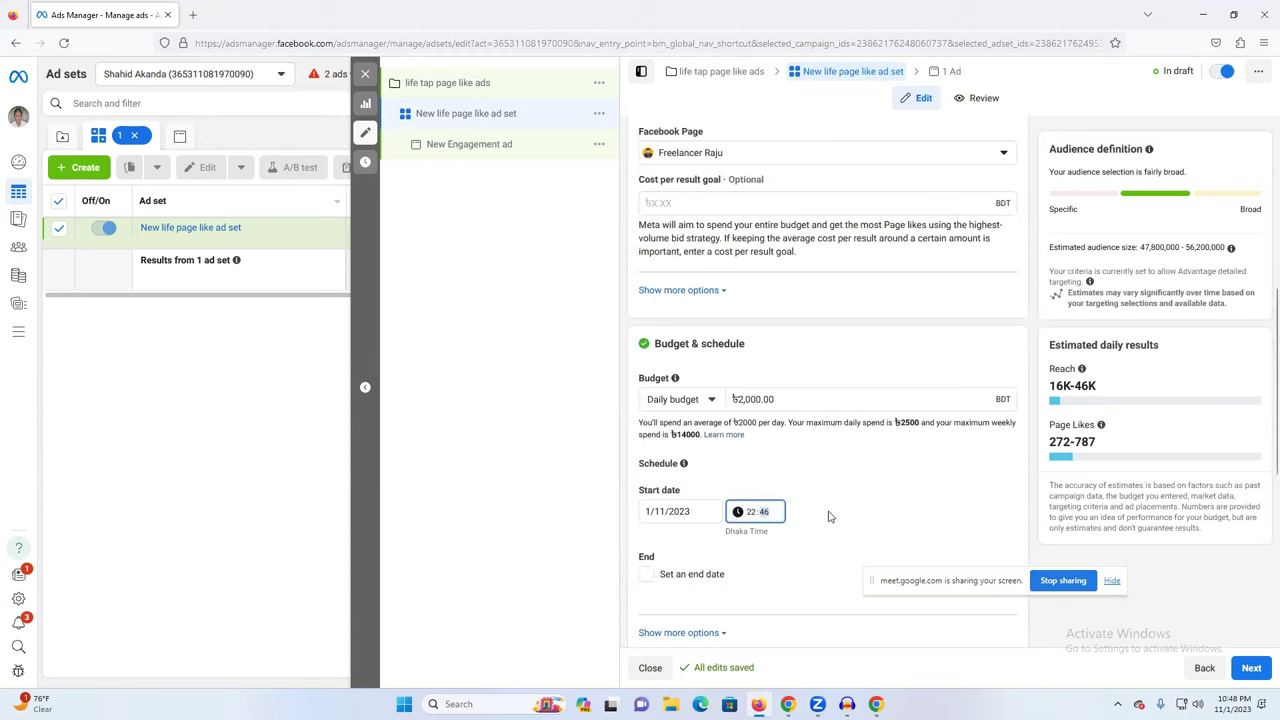
pyautogui.click(740, 520)
pyautogui.click(750, 514)
pyautogui.click(827, 515)
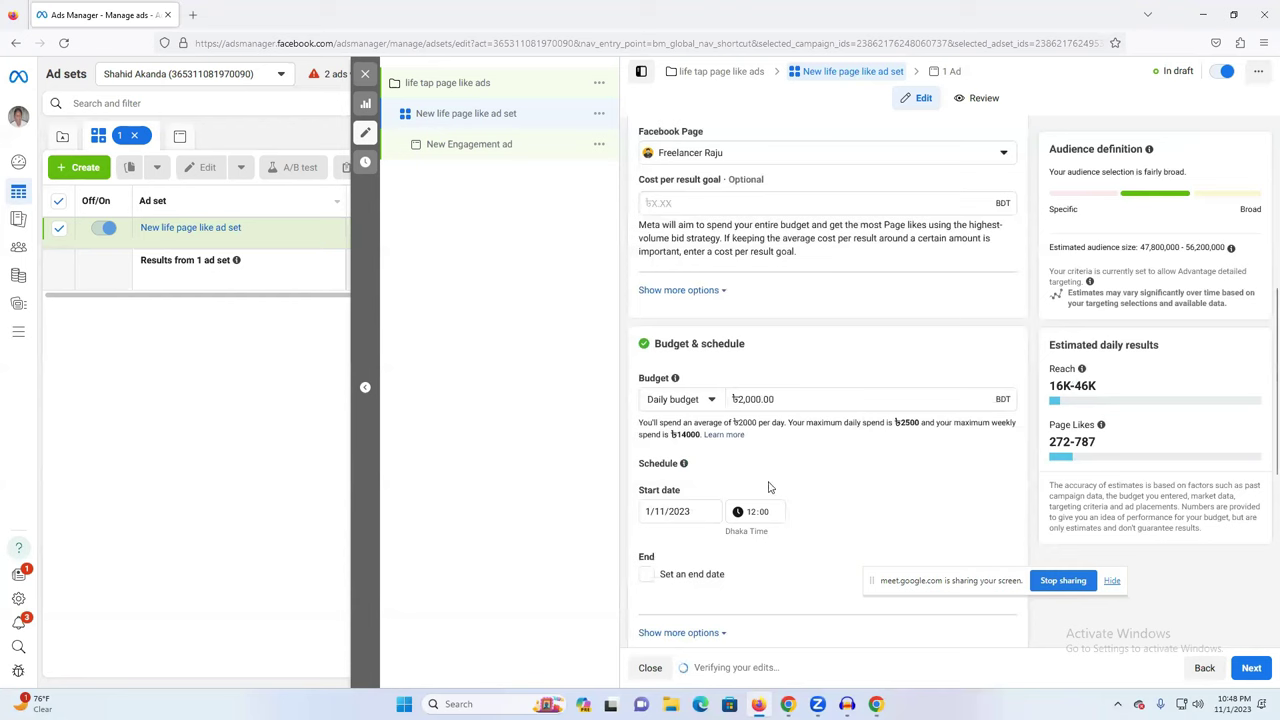
pyautogui.scroll(-1, 943, 449)
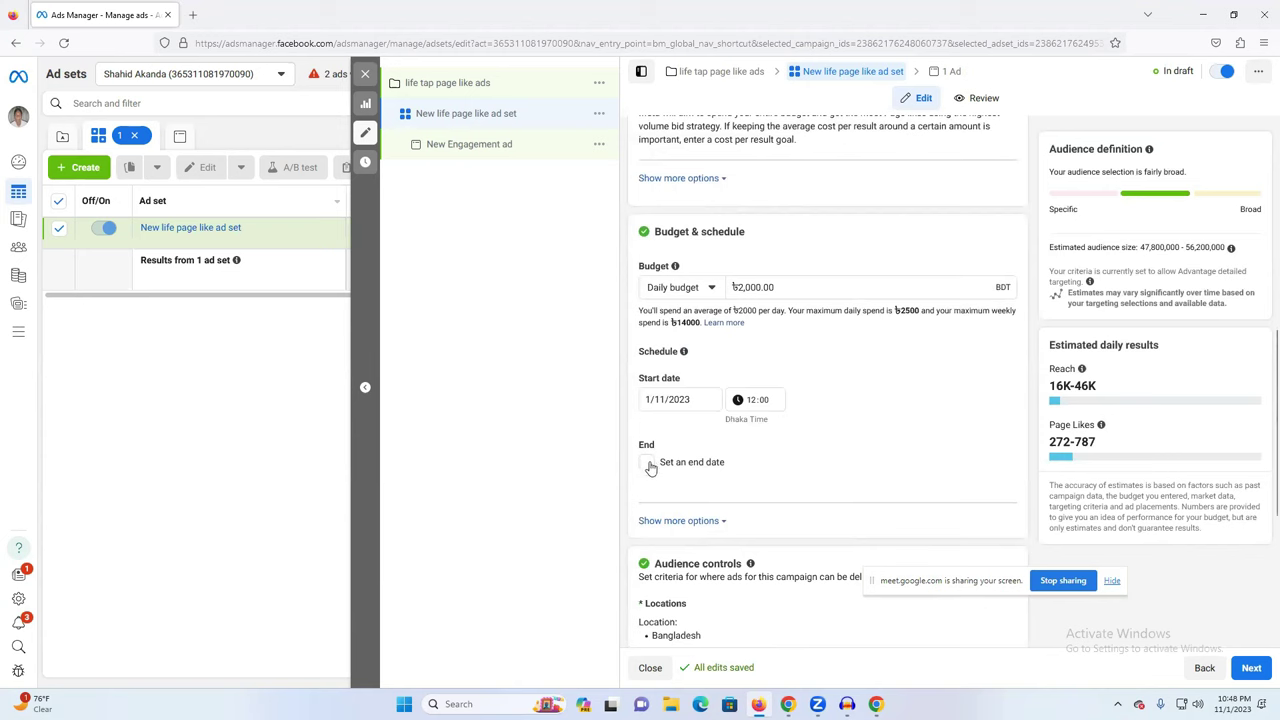
pyautogui.click(648, 464)
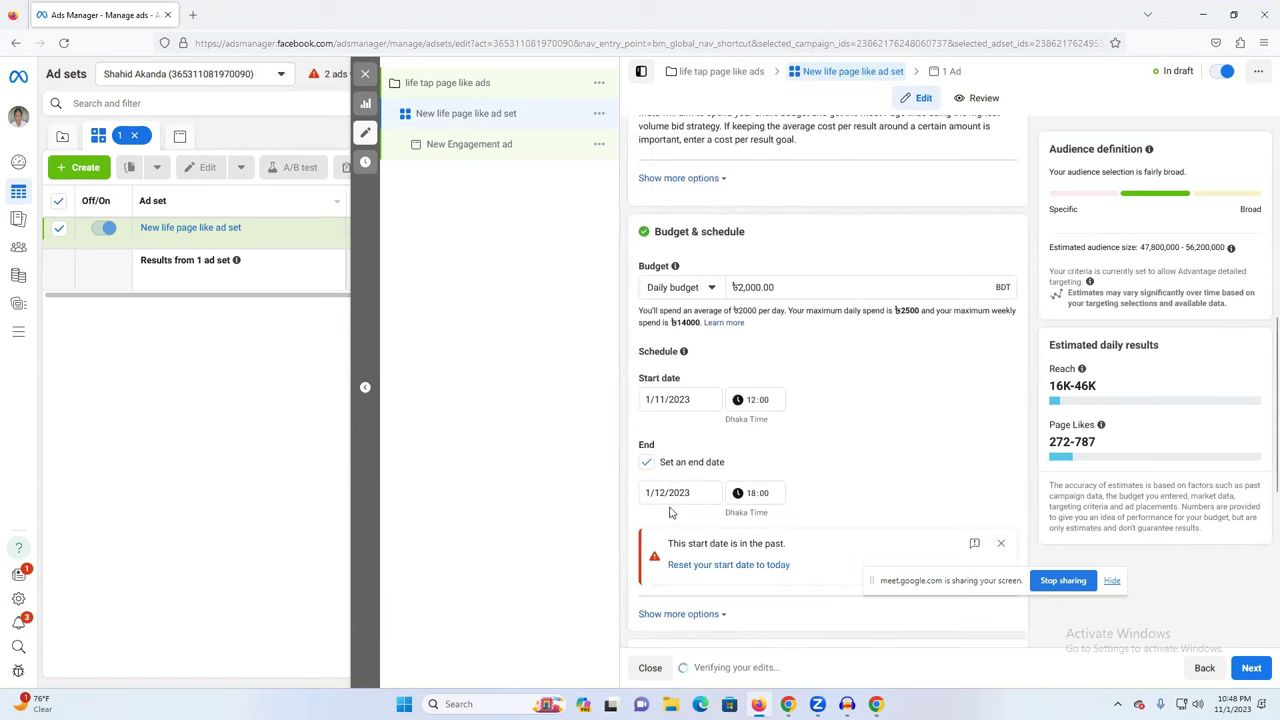
pyautogui.click(658, 492)
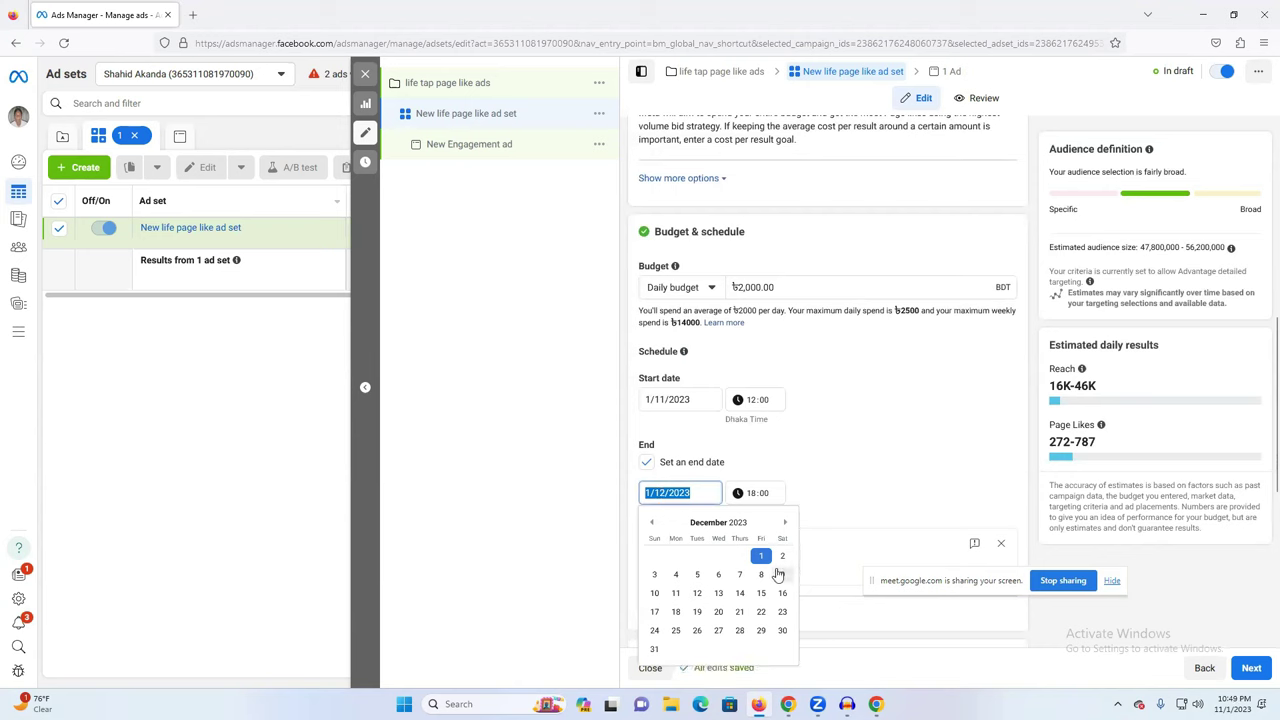
pyautogui.click(648, 464)
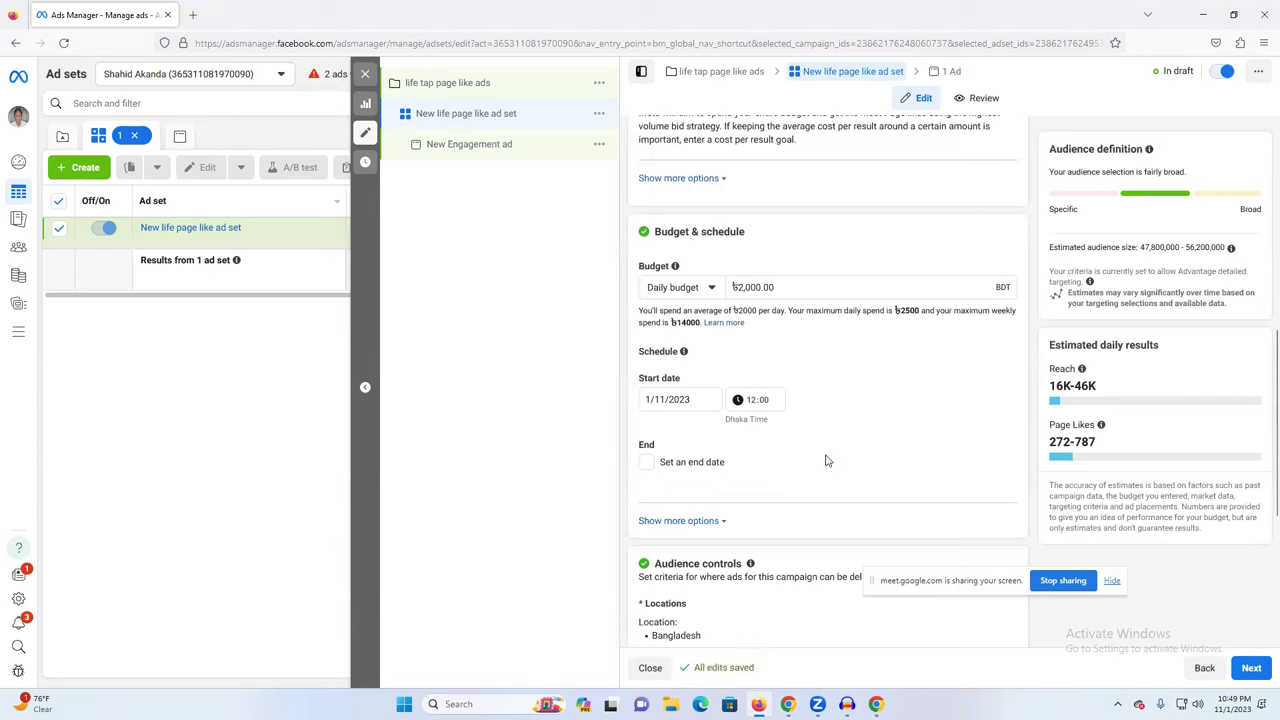
# - Edit the ad set's audience locations and replace Bangladesh with the city Dhaka, Dhaka Division, Bangladesh
pyautogui.scroll(-1, 826, 460)
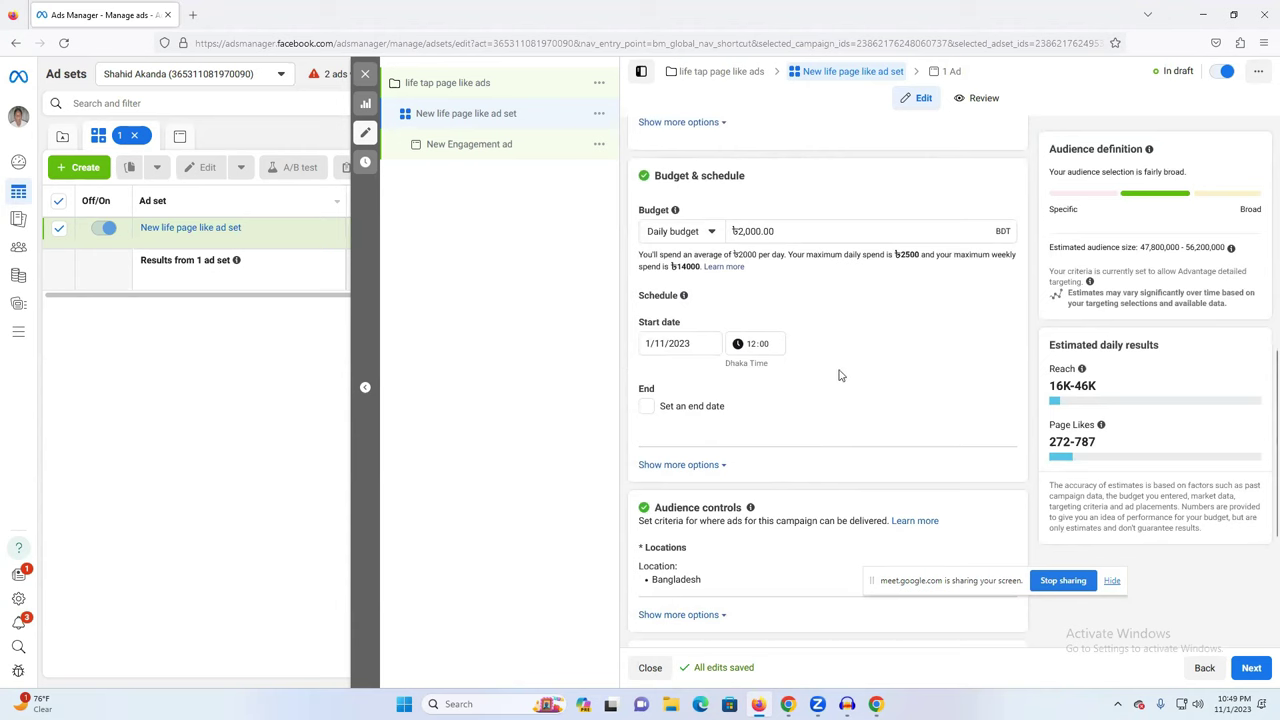
pyautogui.scroll(-1, 789, 471)
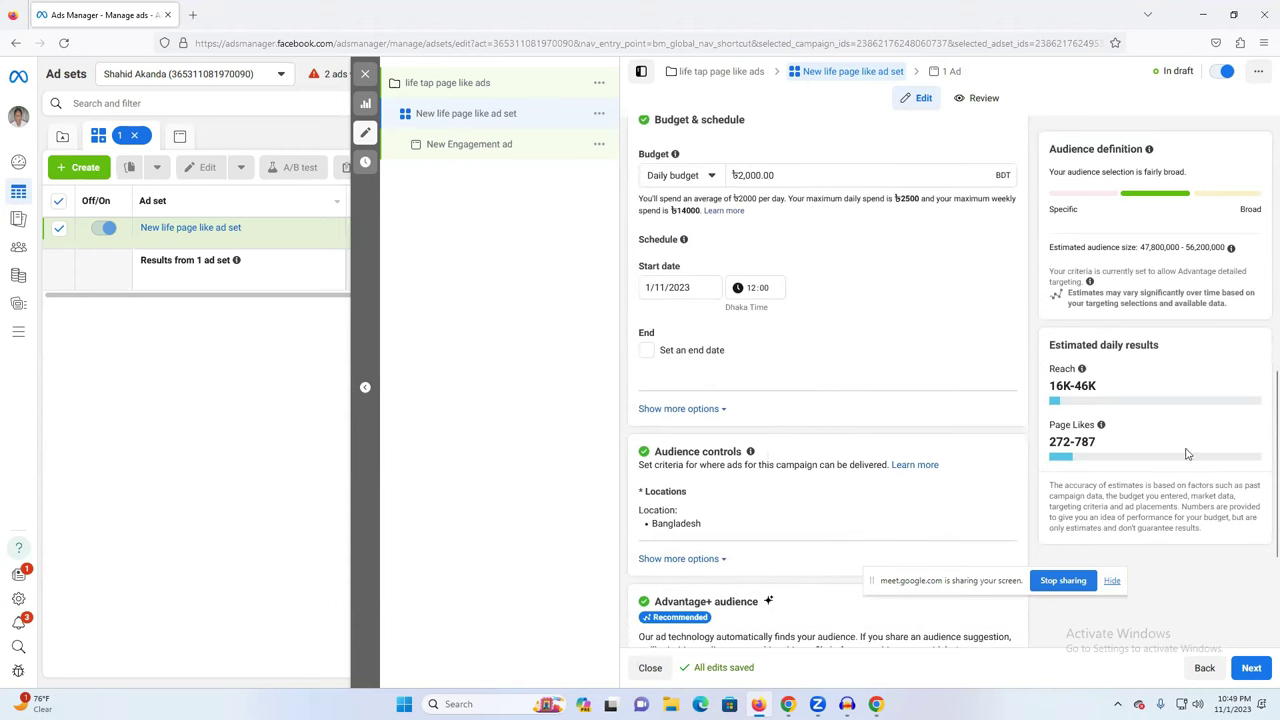
pyautogui.scroll(-1, 705, 467)
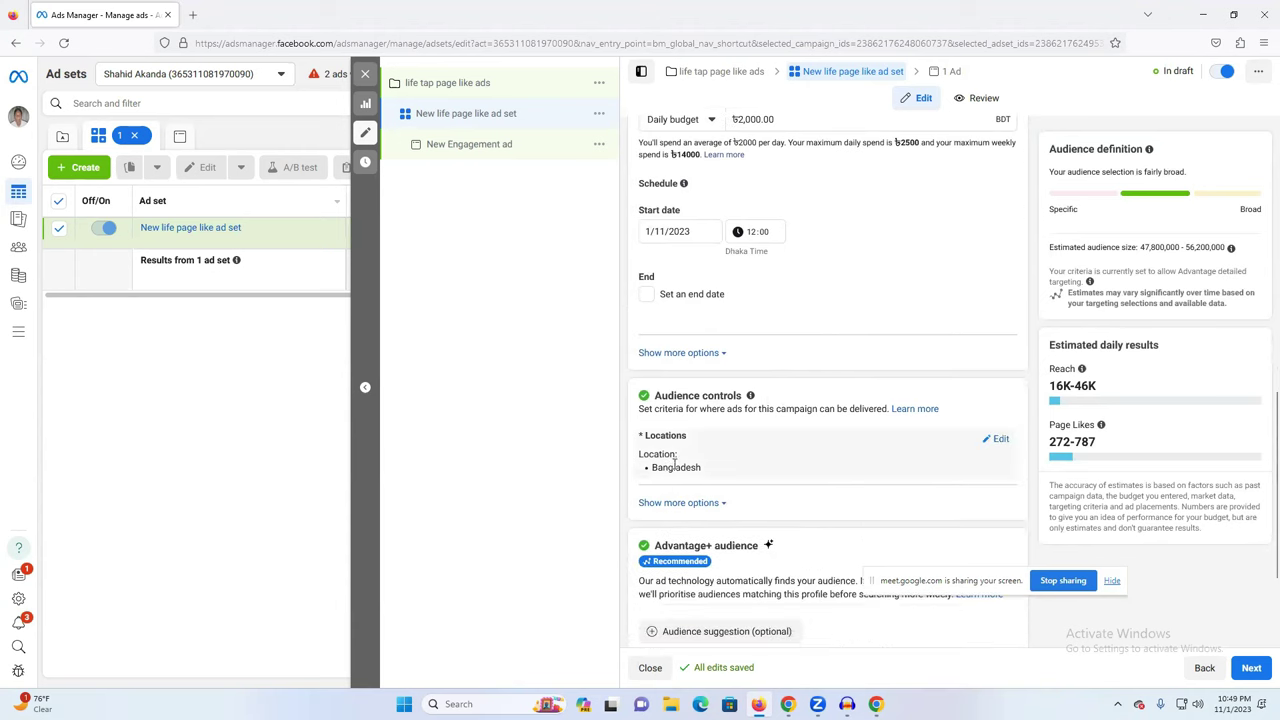
pyautogui.click(997, 439)
pyautogui.scroll(-2, 1000, 442)
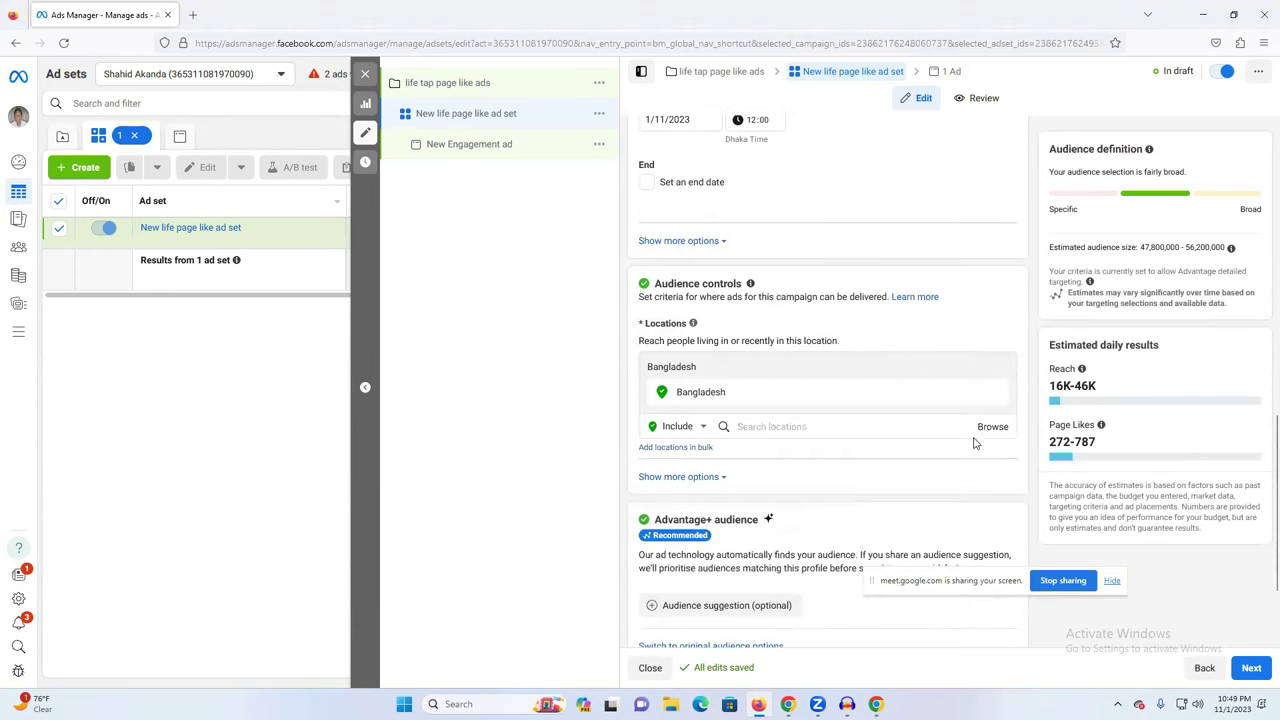
pyautogui.click(784, 429)
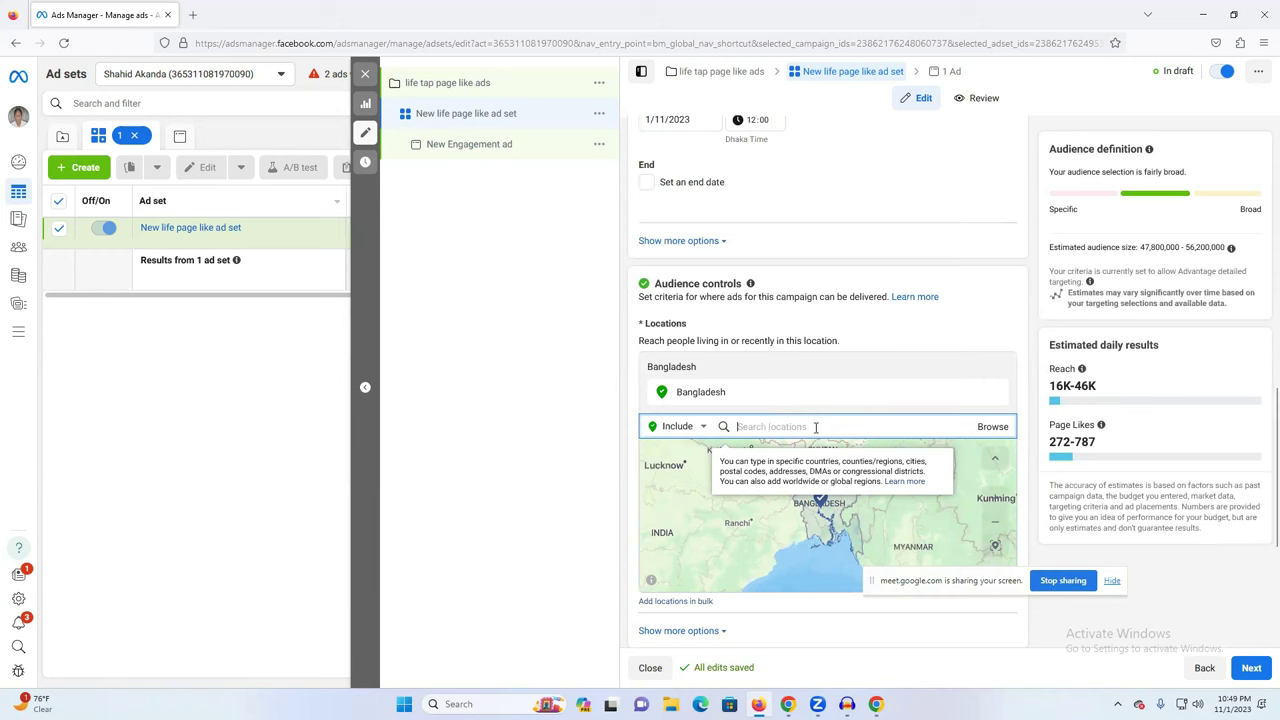
pyautogui.write('dhak')
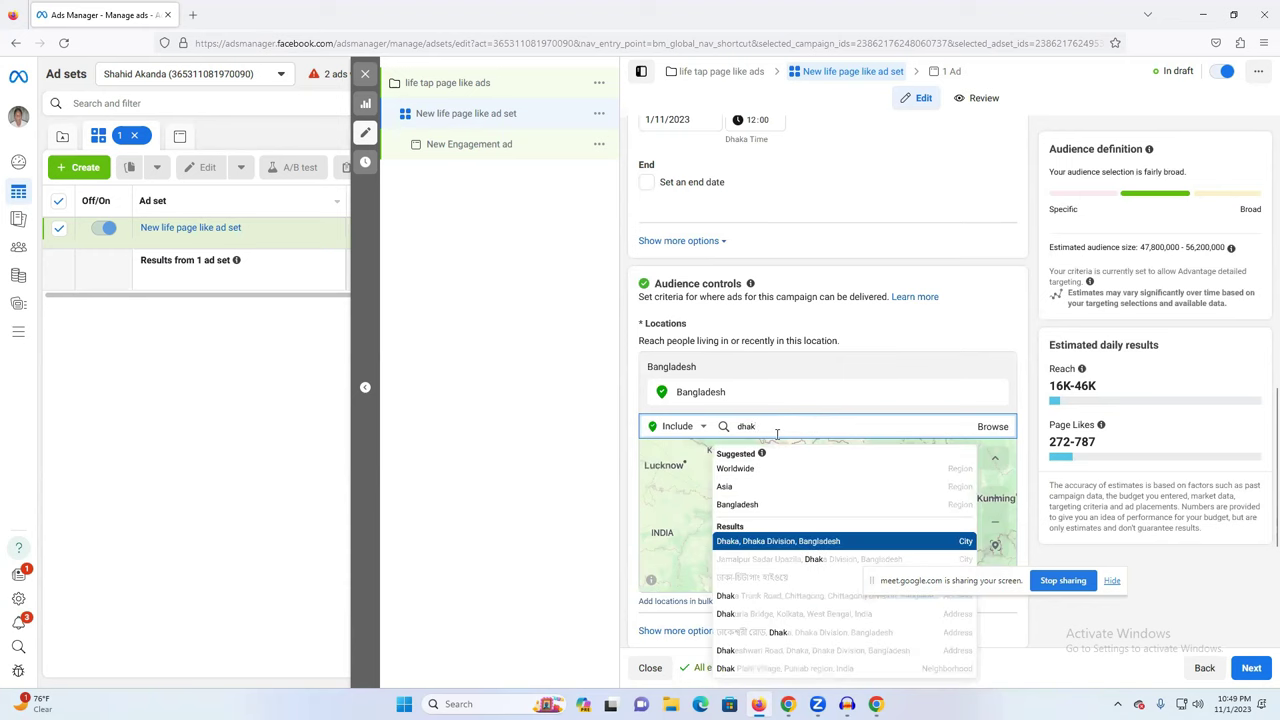
pyautogui.click(789, 543)
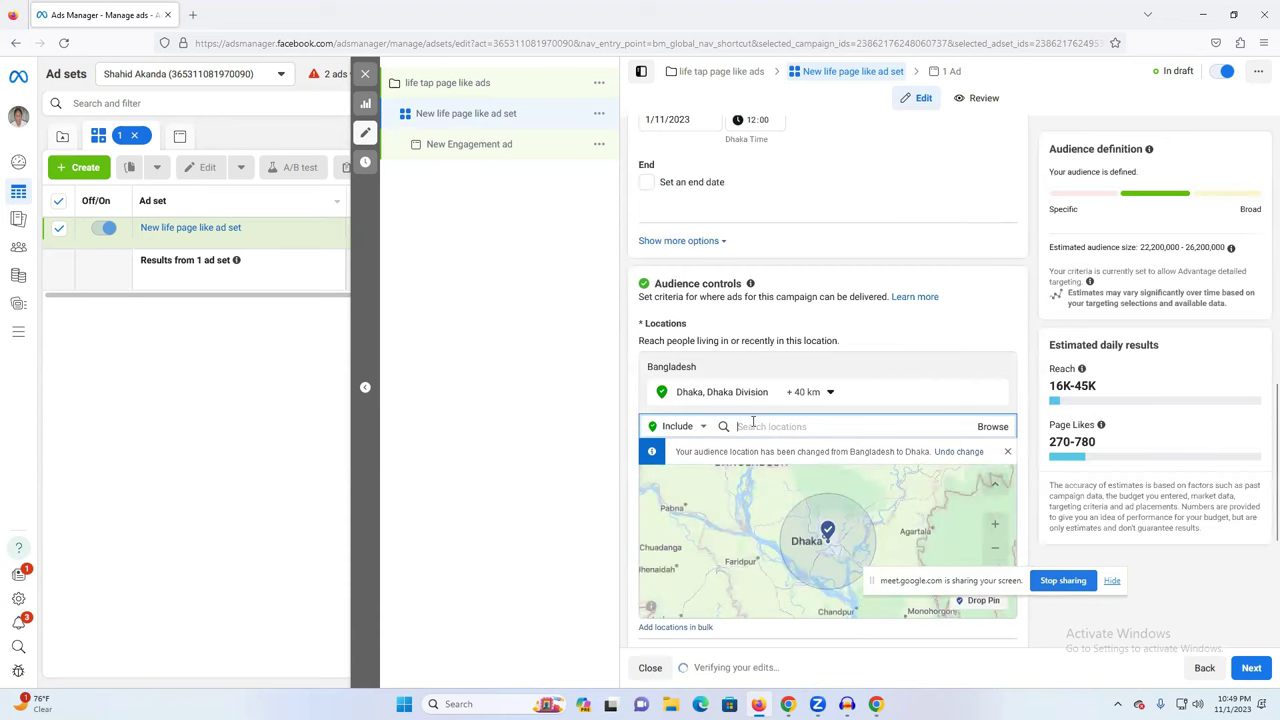
# - Set the radius around the Dhaka location to 80 km
pyautogui.click(830, 393)
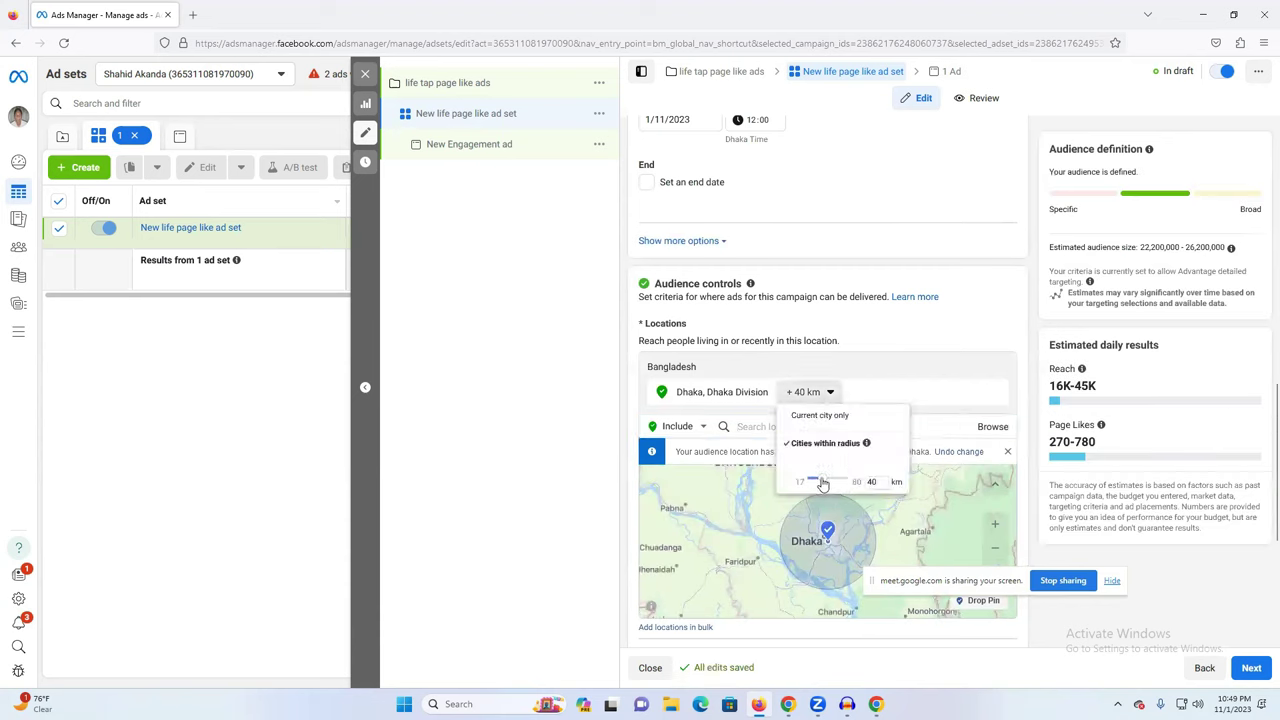
pyautogui.moveTo(820, 480); pyautogui.dragTo(856, 482)
pyautogui.click(921, 398)
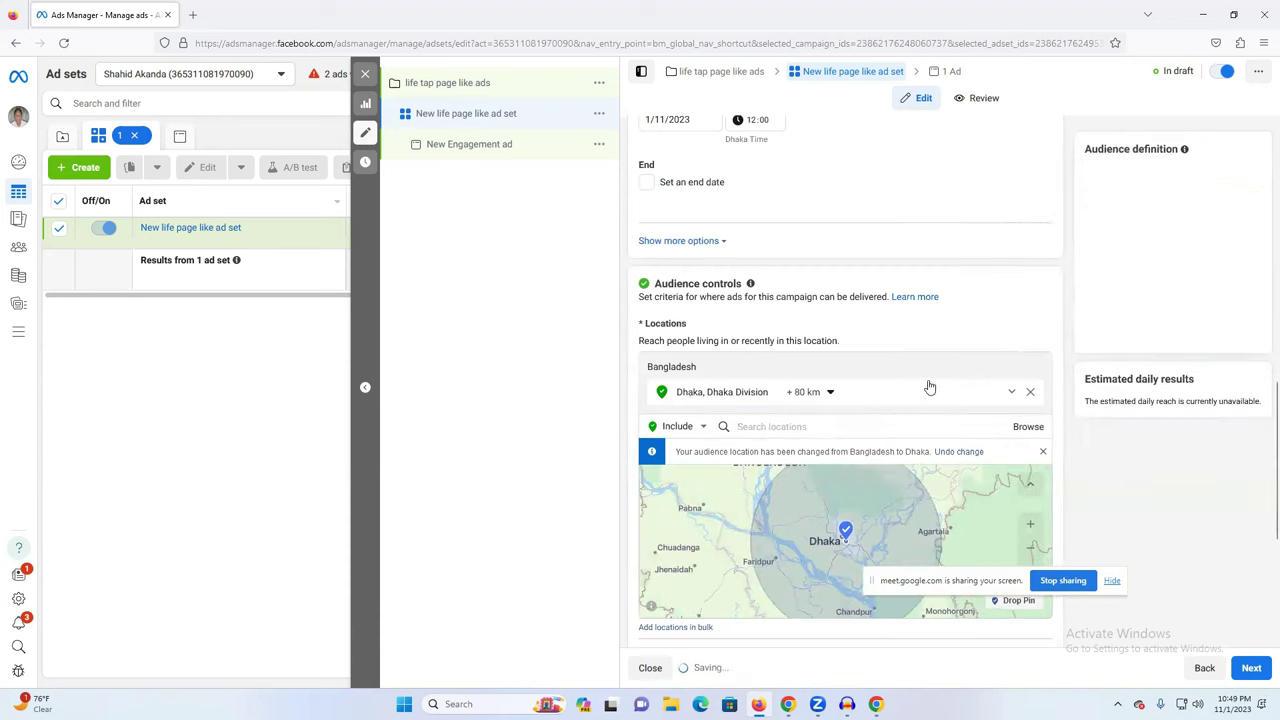
# - Drop a pin on the location map southwest of Dhaka, near Khulna, to add that spot to the audience
pyautogui.scroll(-4, 843, 486)
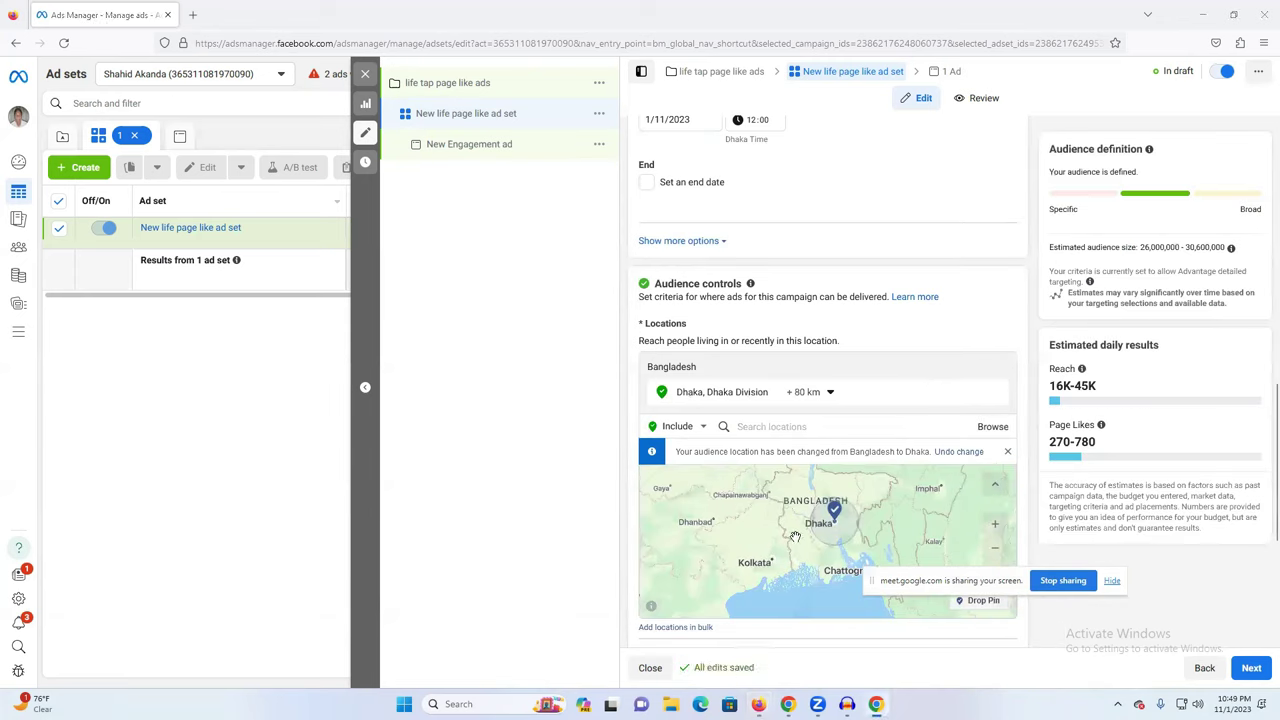
pyautogui.click(980, 601)
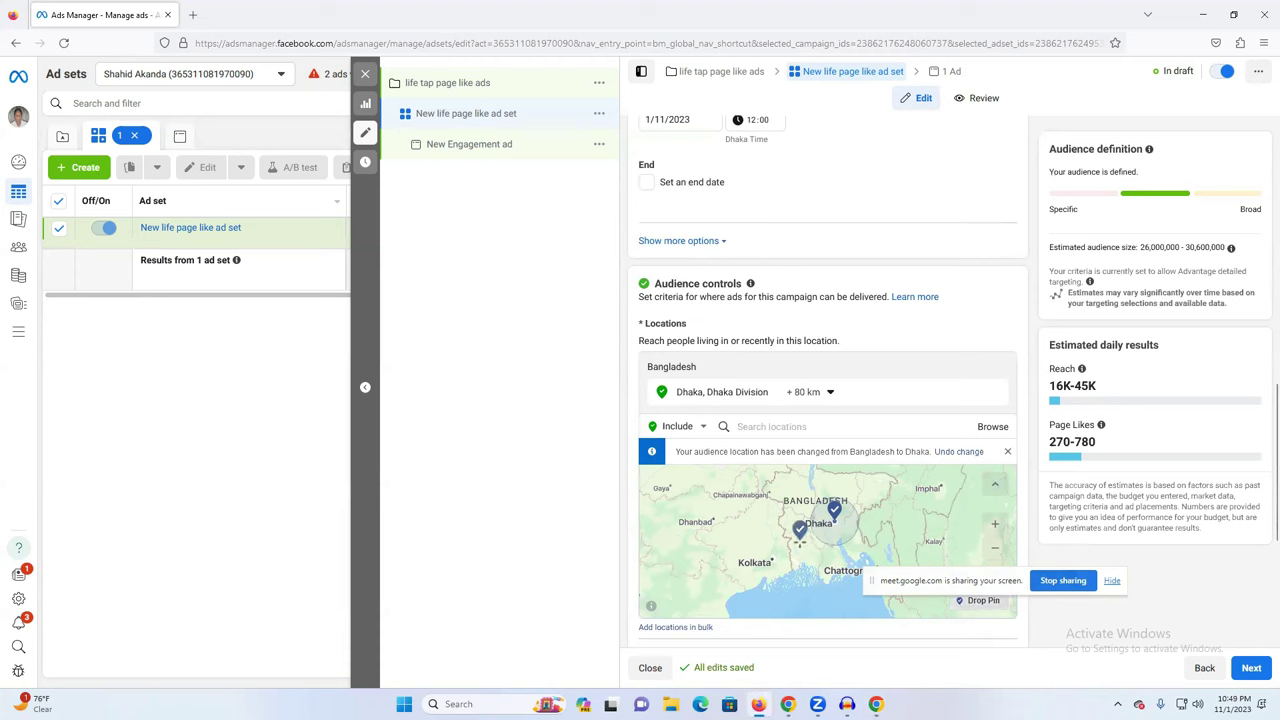
pyautogui.click(799, 533)
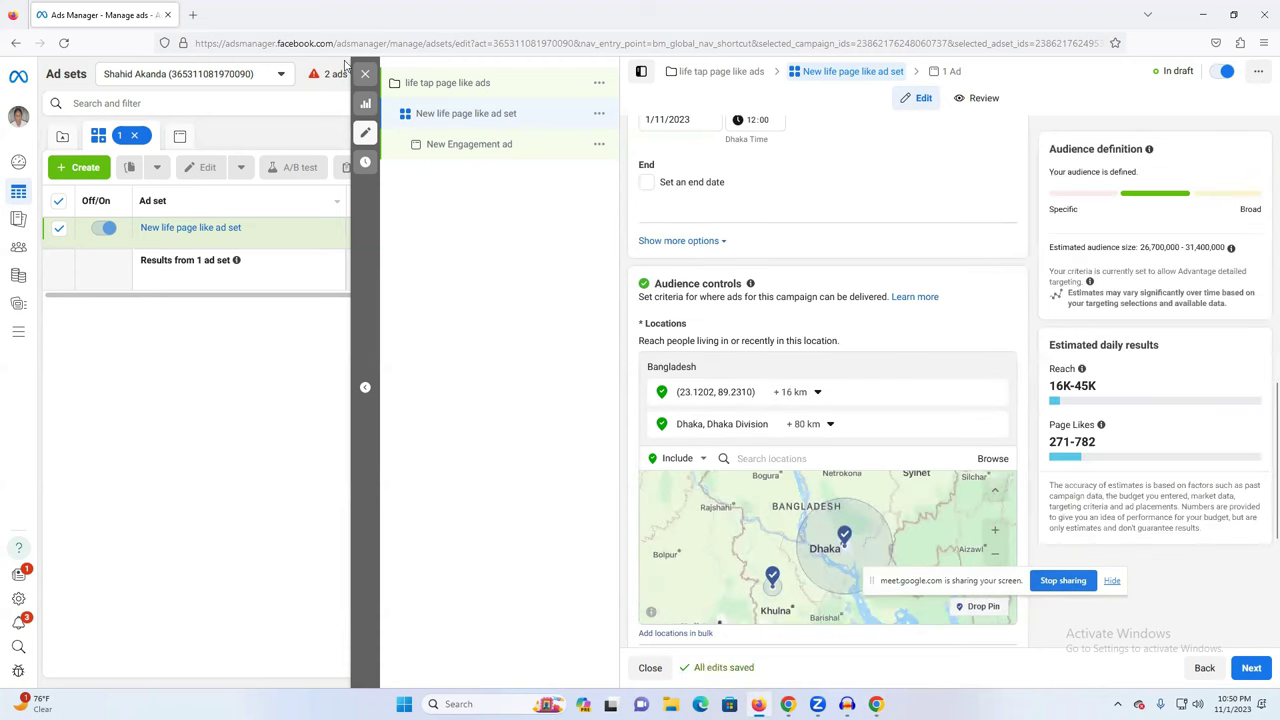
# - Open a new browser tab and search Google for "bangladesh all city list"
pyautogui.click(193, 15)
pyautogui.click(254, 38)
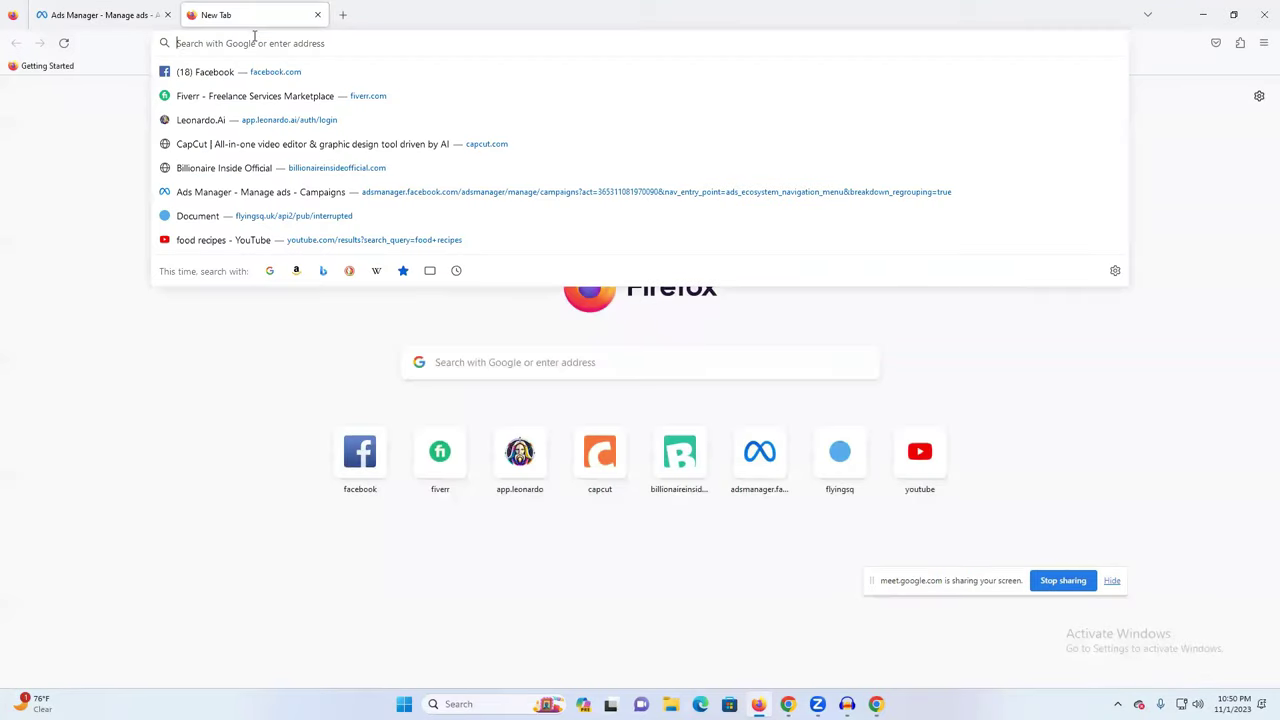
pyautogui.write('ba')
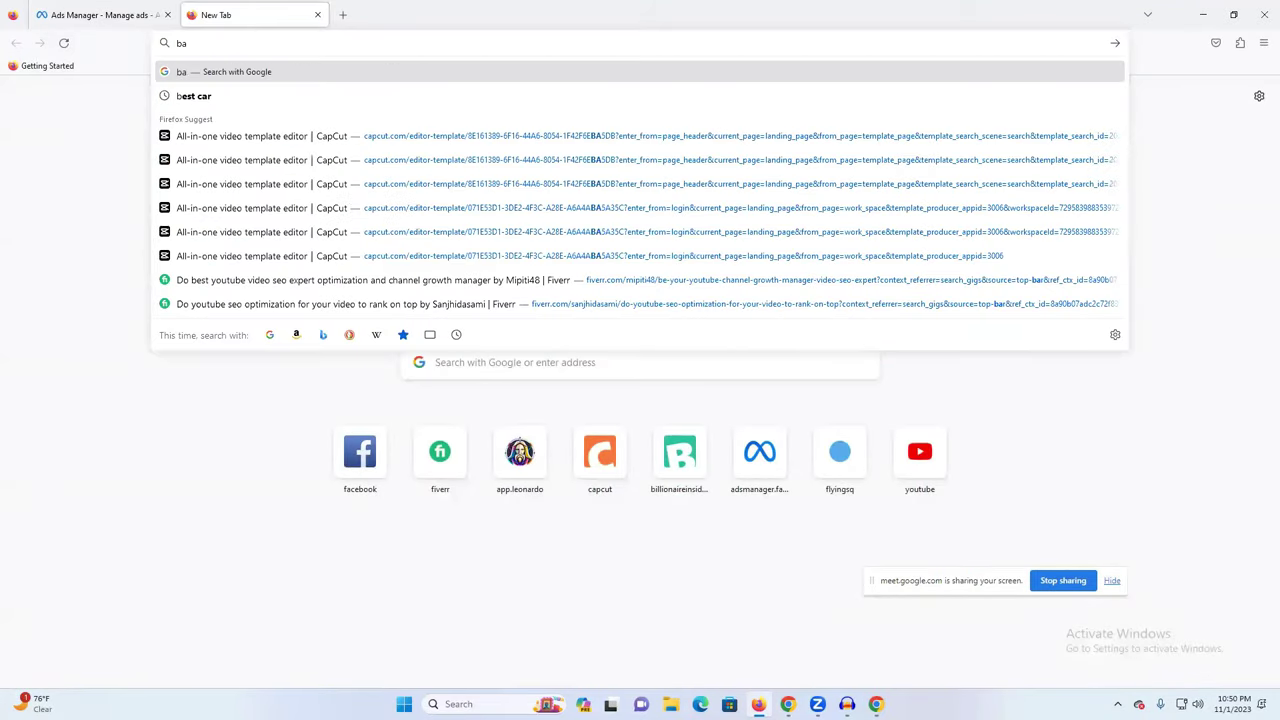
pyautogui.write('ngladee')
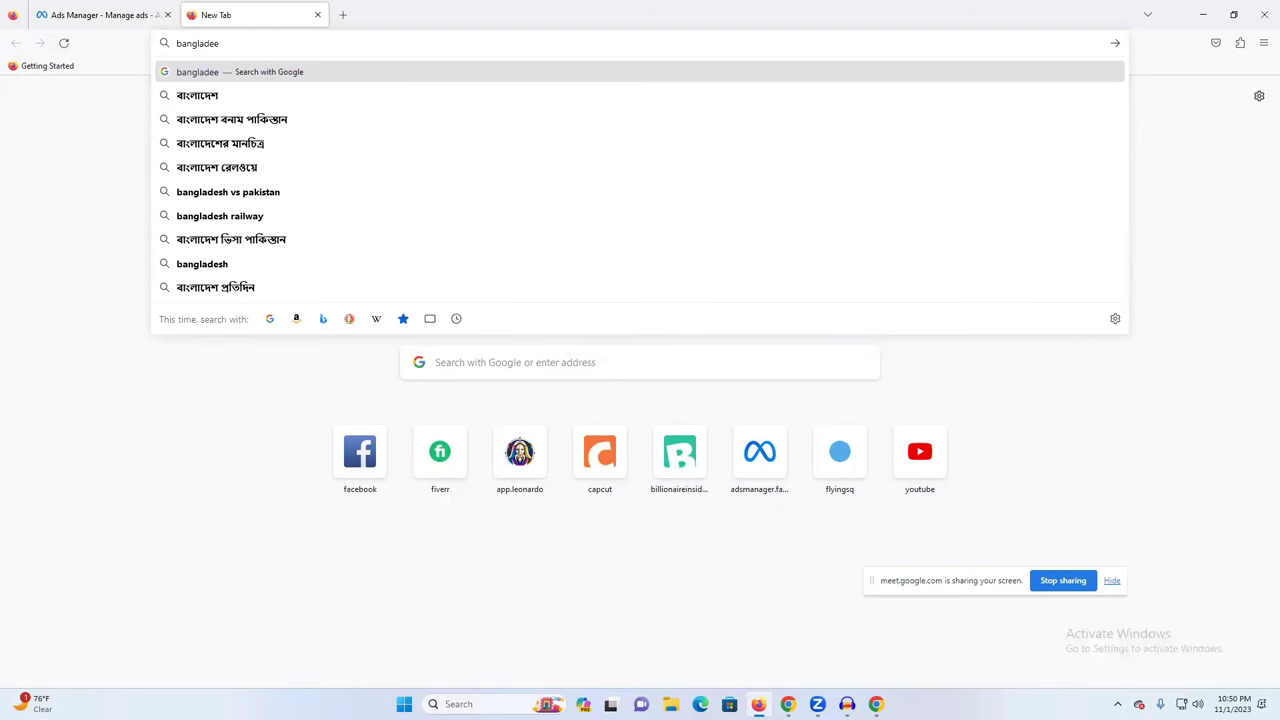
pyautogui.press('BackSpace')
pyautogui.write('sh al')
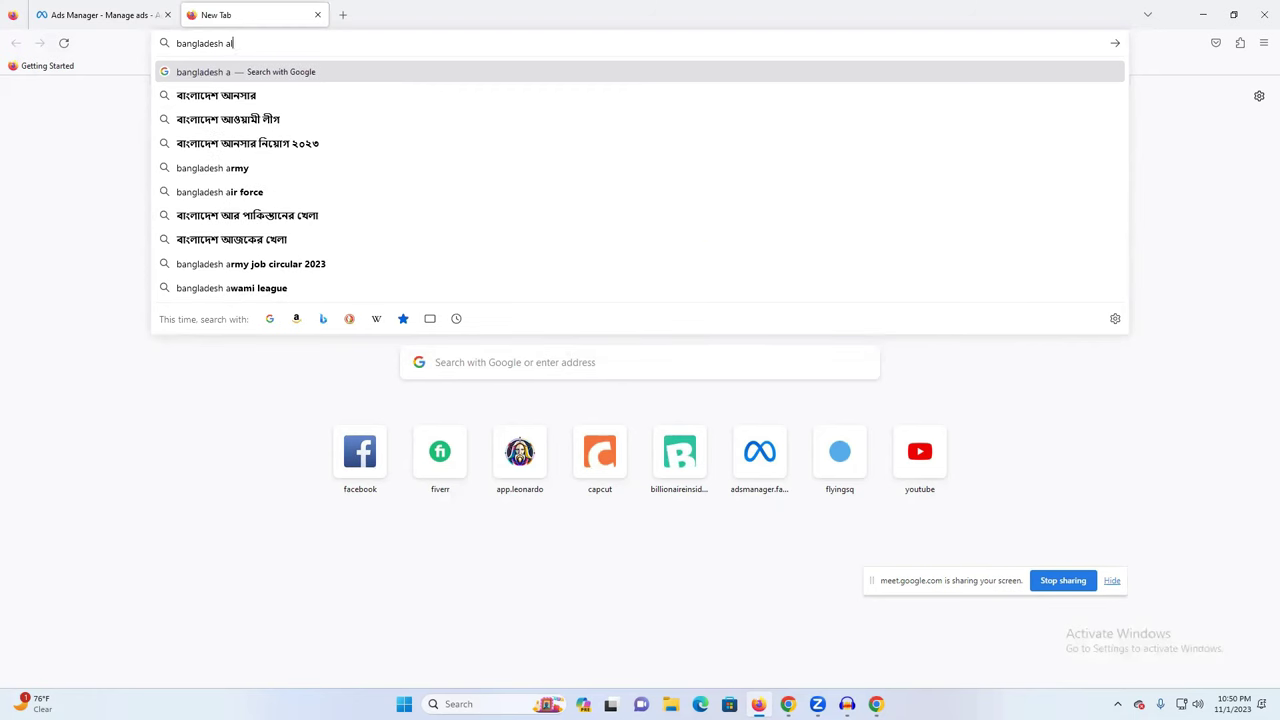
pyautogui.write('l city')
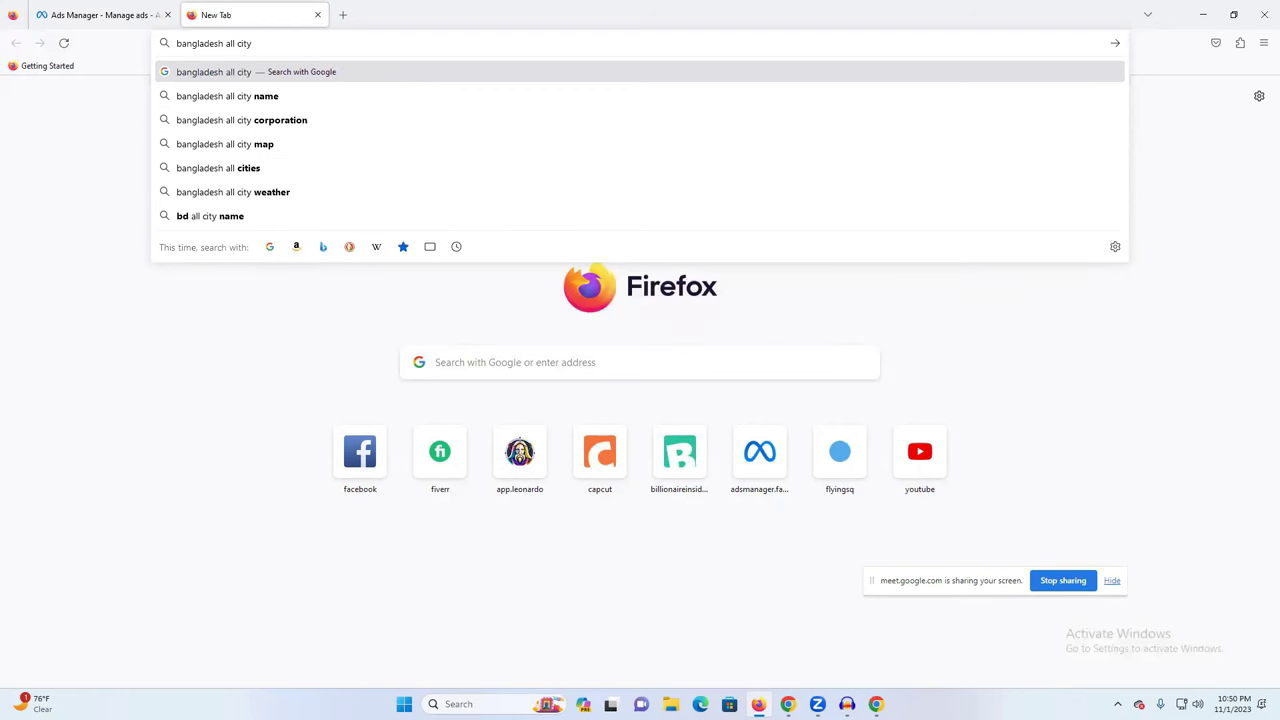
pyautogui.press('Return')
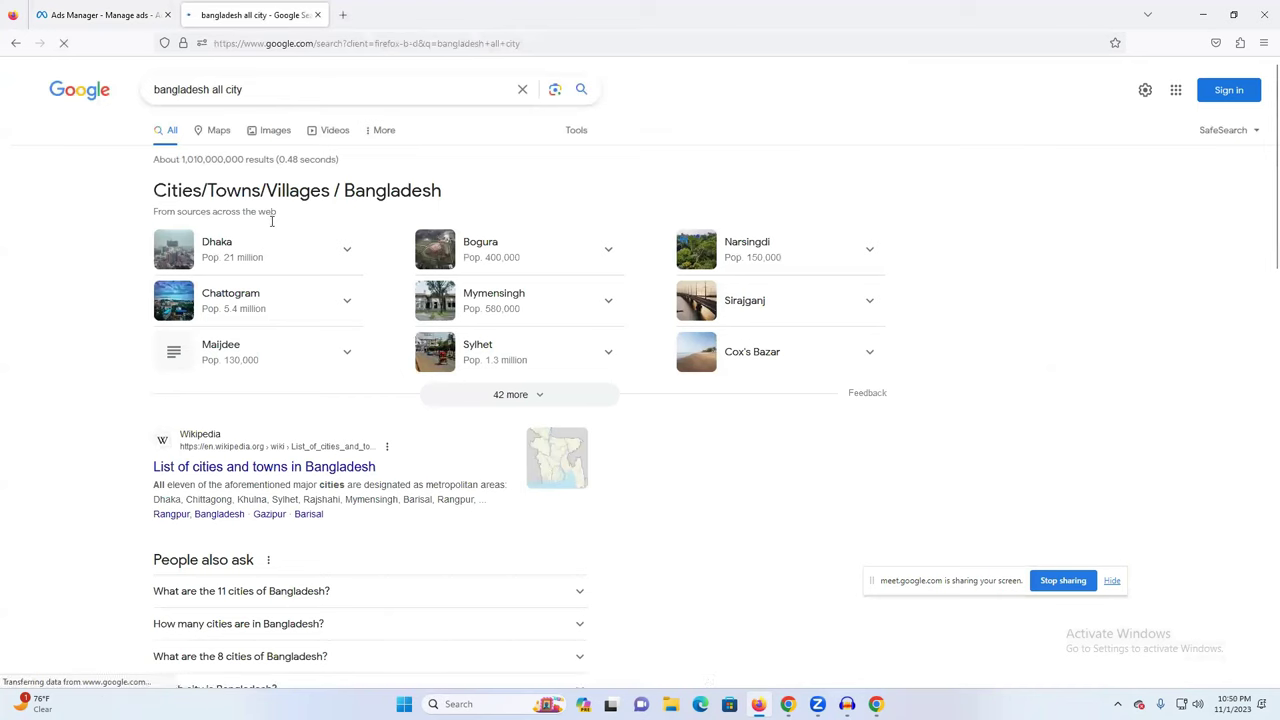
pyautogui.click(262, 89)
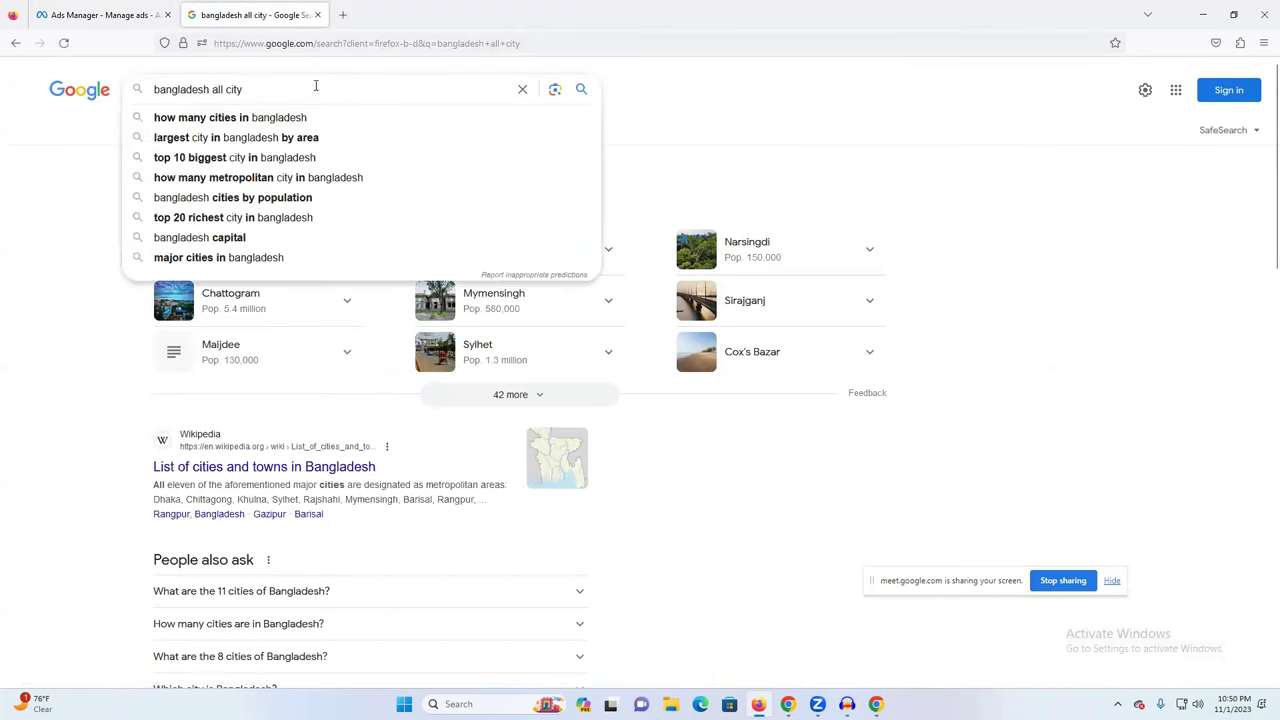
pyautogui.write('list')
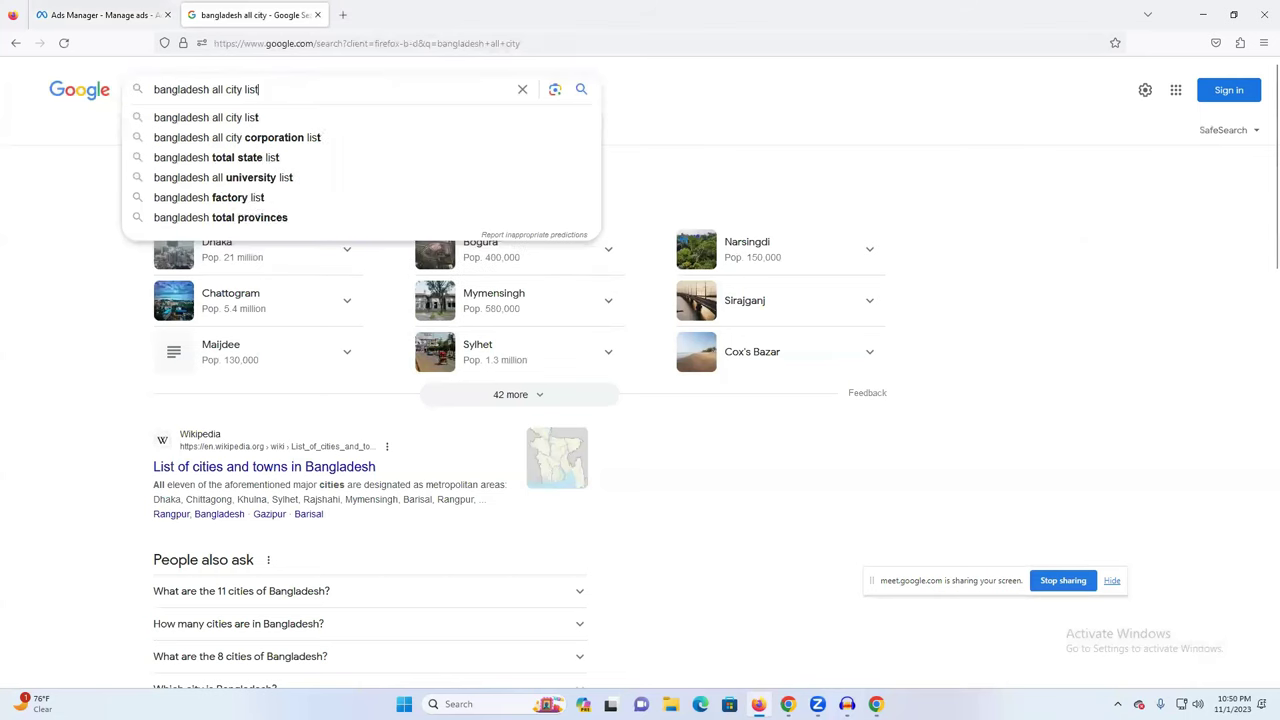
pyautogui.press('Return')
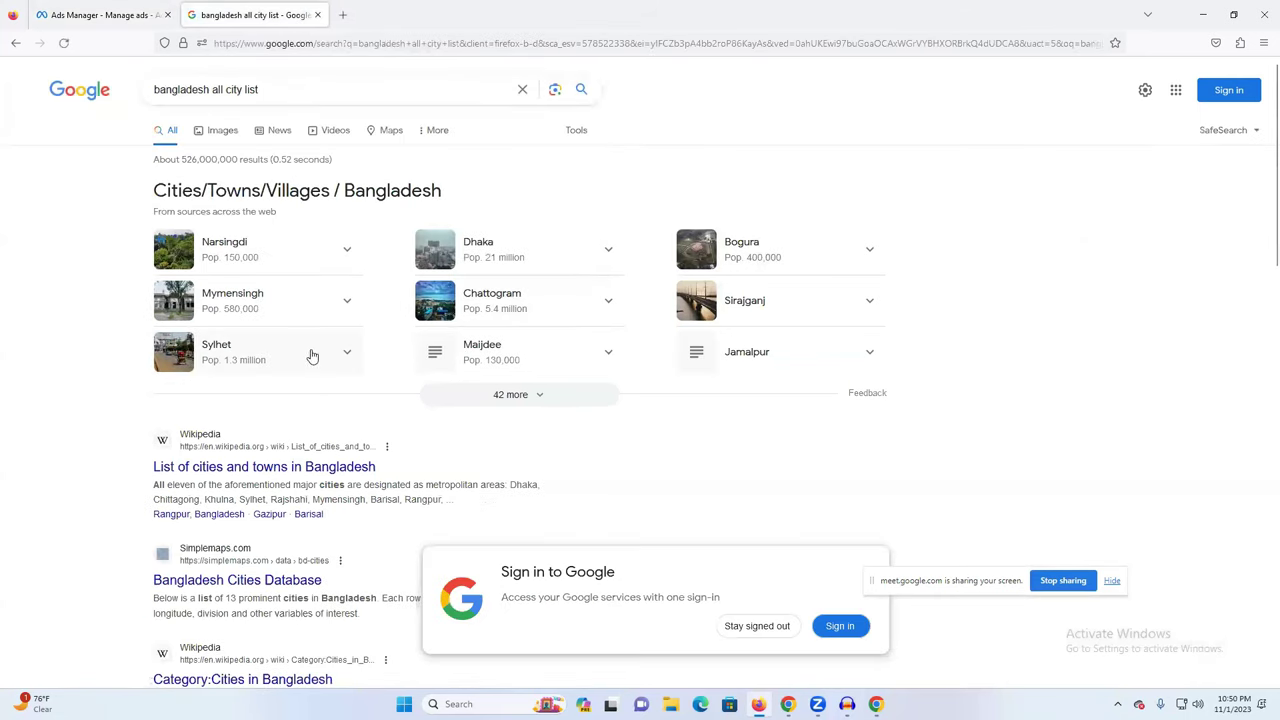
# - Expand the Bangladesh cities list in the search results and look through the city names
pyautogui.click(545, 400)
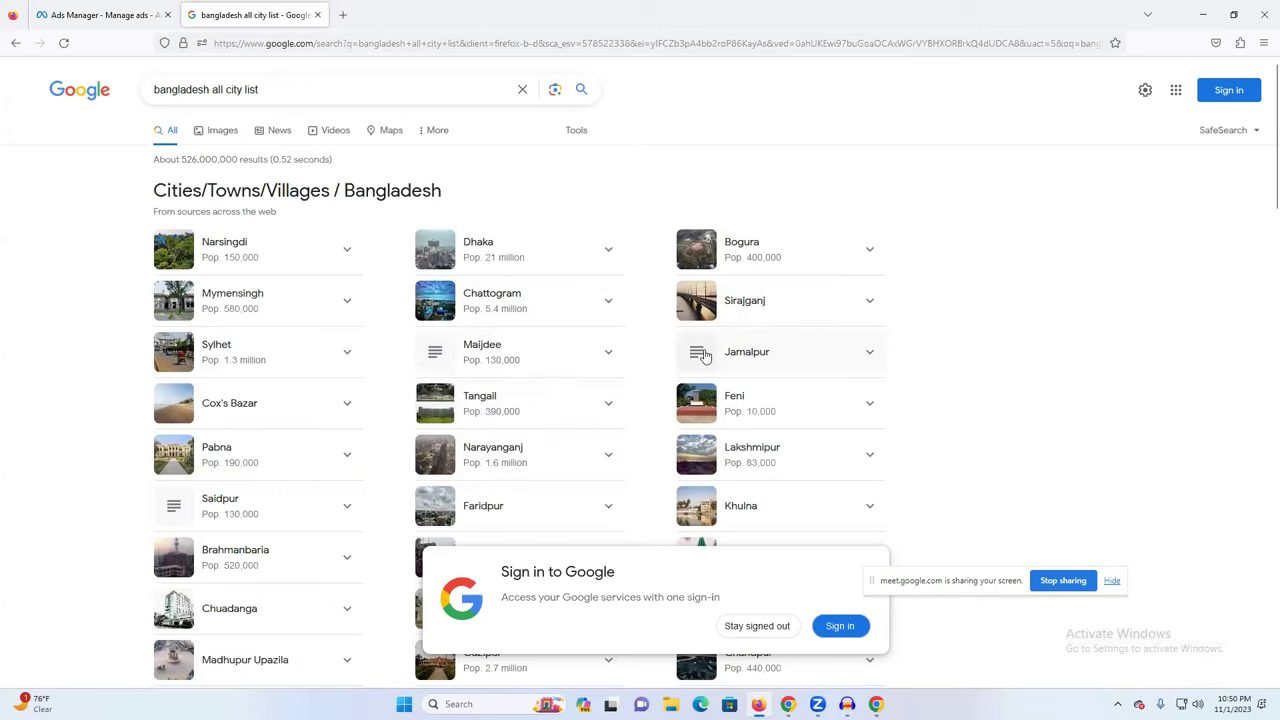
pyautogui.scroll(-4, 840, 349)
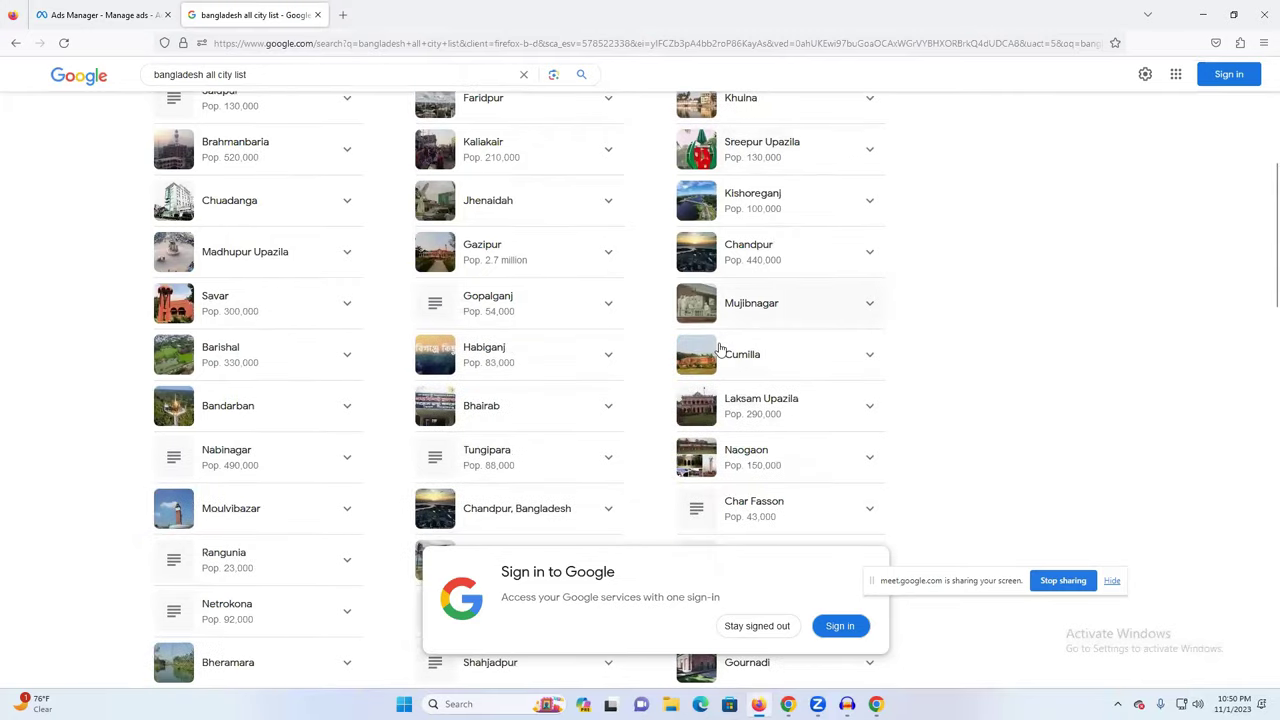
pyautogui.scroll(-2, 410, 372)
pyautogui.scroll(6, 570, 378)
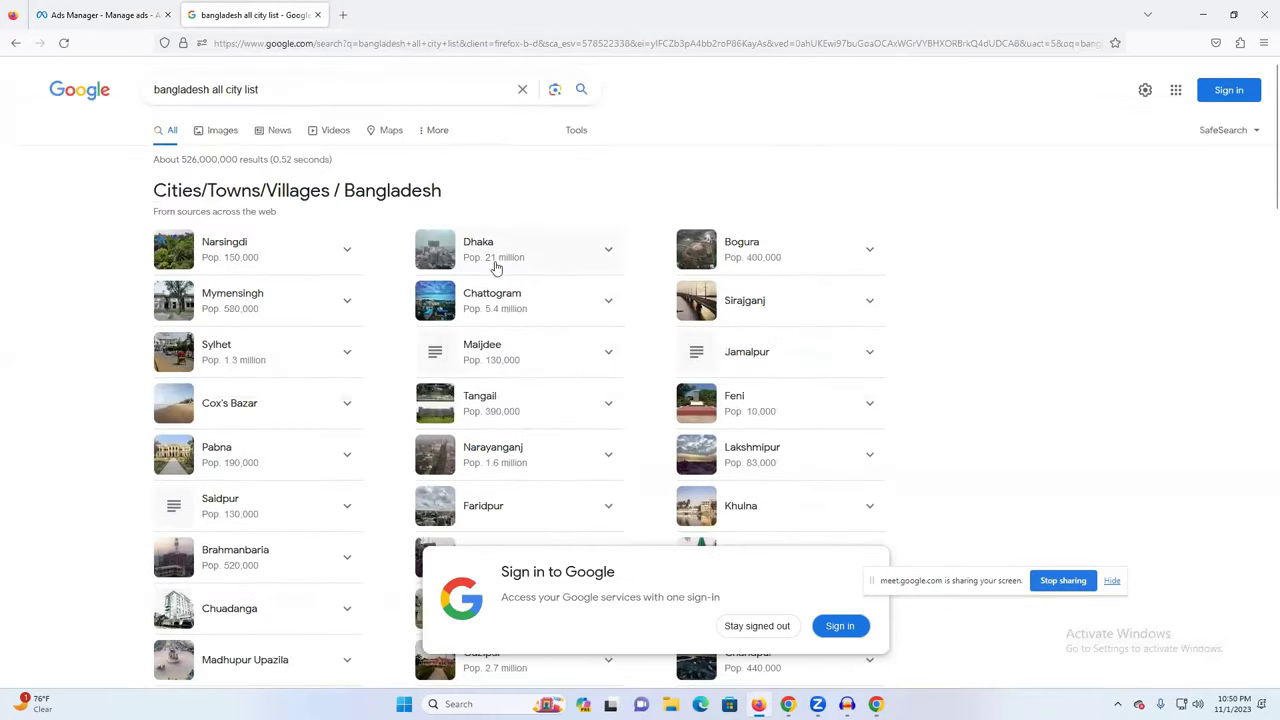
# - Copy Sylhet from the city list and add Sylhet, Sylhet Division, Bangladesh to the audience locations in Ads Manager
pyautogui.moveTo(246, 351); pyautogui.dragTo(202, 350)
pyautogui.hotkey('ctrl', 'c')
pyautogui.click(100, 14)
pyautogui.click(765, 460)
pyautogui.hotkey('ctrl', 'v')
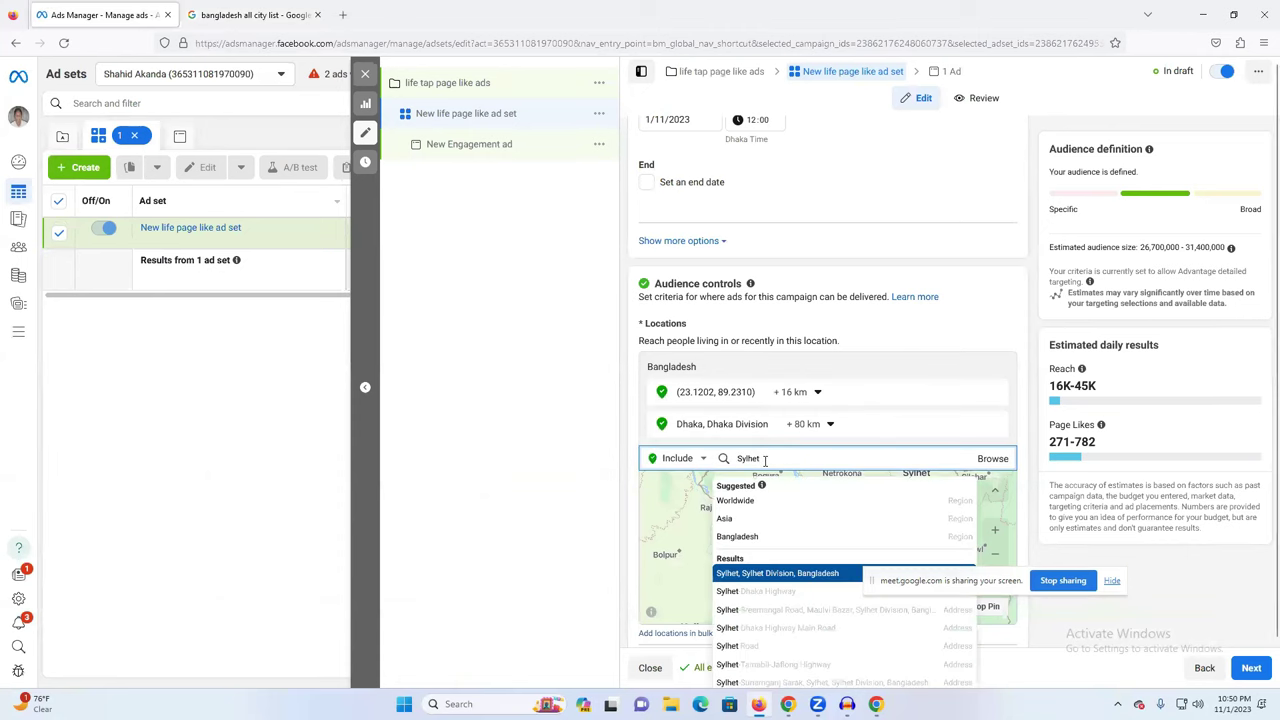
pyautogui.click(754, 576)
# - Set the radius around the Sylhet location to 80 km and remove the dropped-pin location from the audience
pyautogui.click(818, 456)
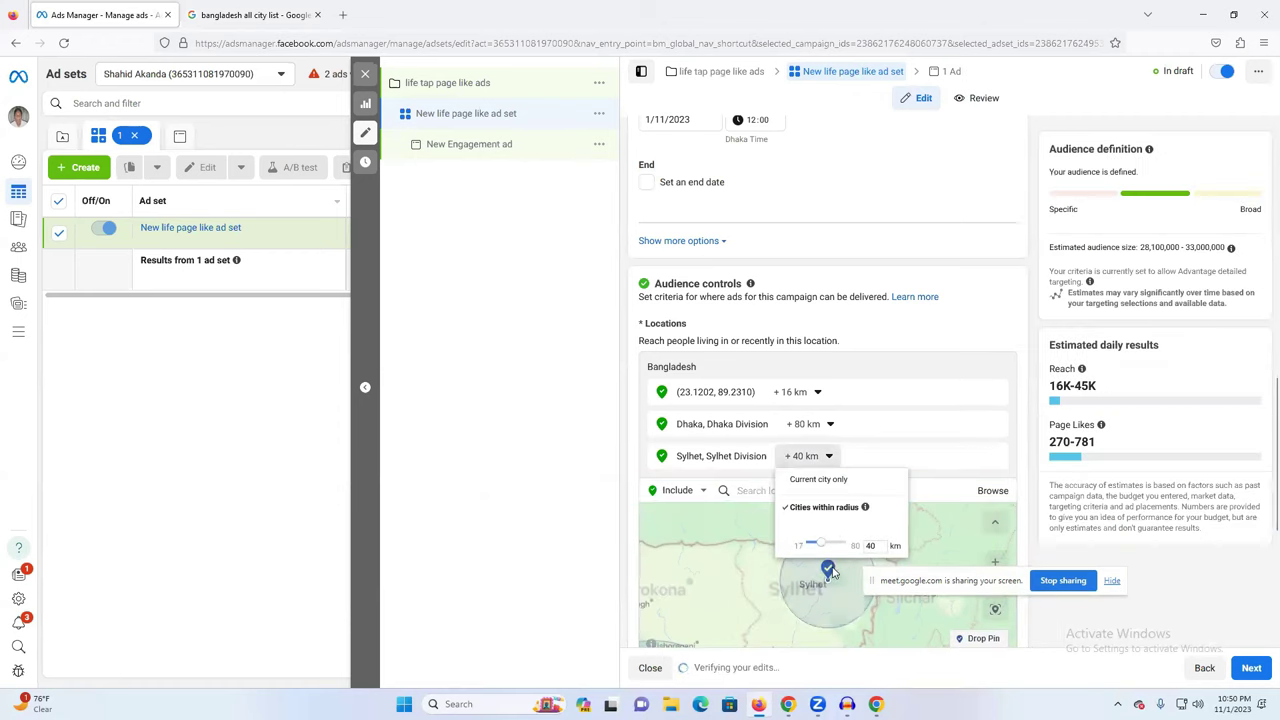
pyautogui.moveTo(820, 543); pyautogui.dragTo(858, 541)
pyautogui.click(537, 477)
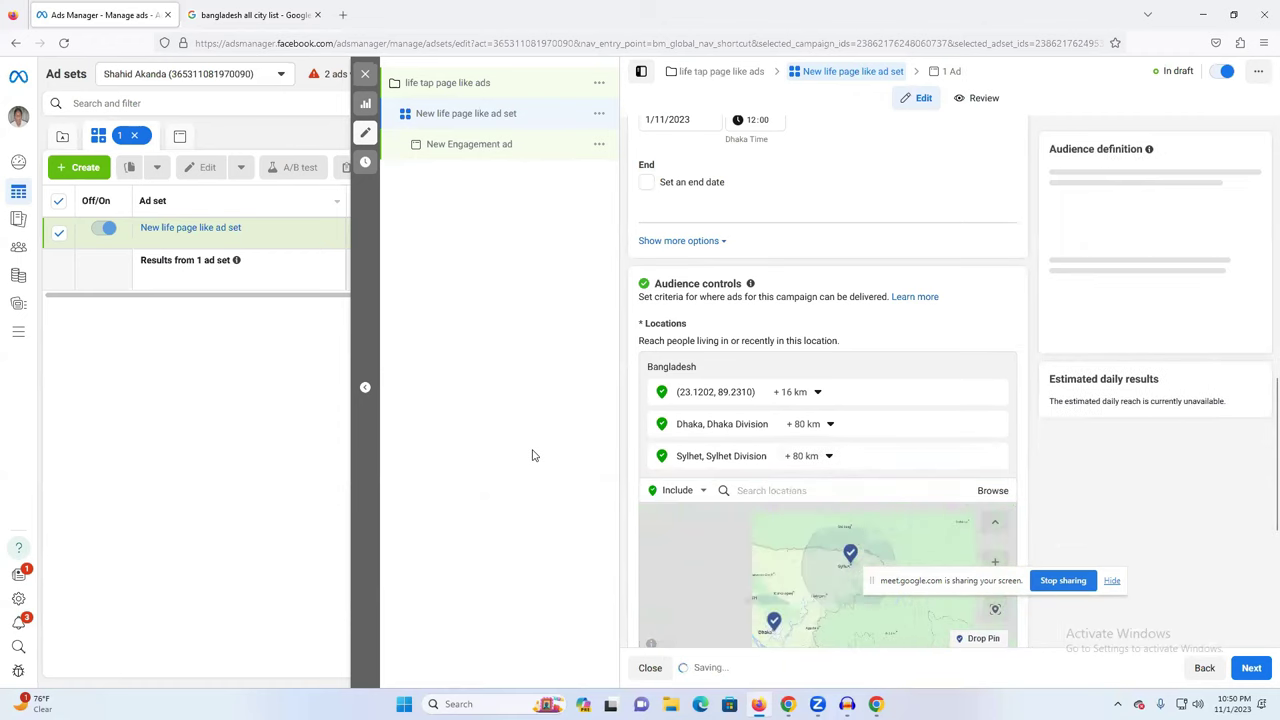
pyautogui.click(997, 393)
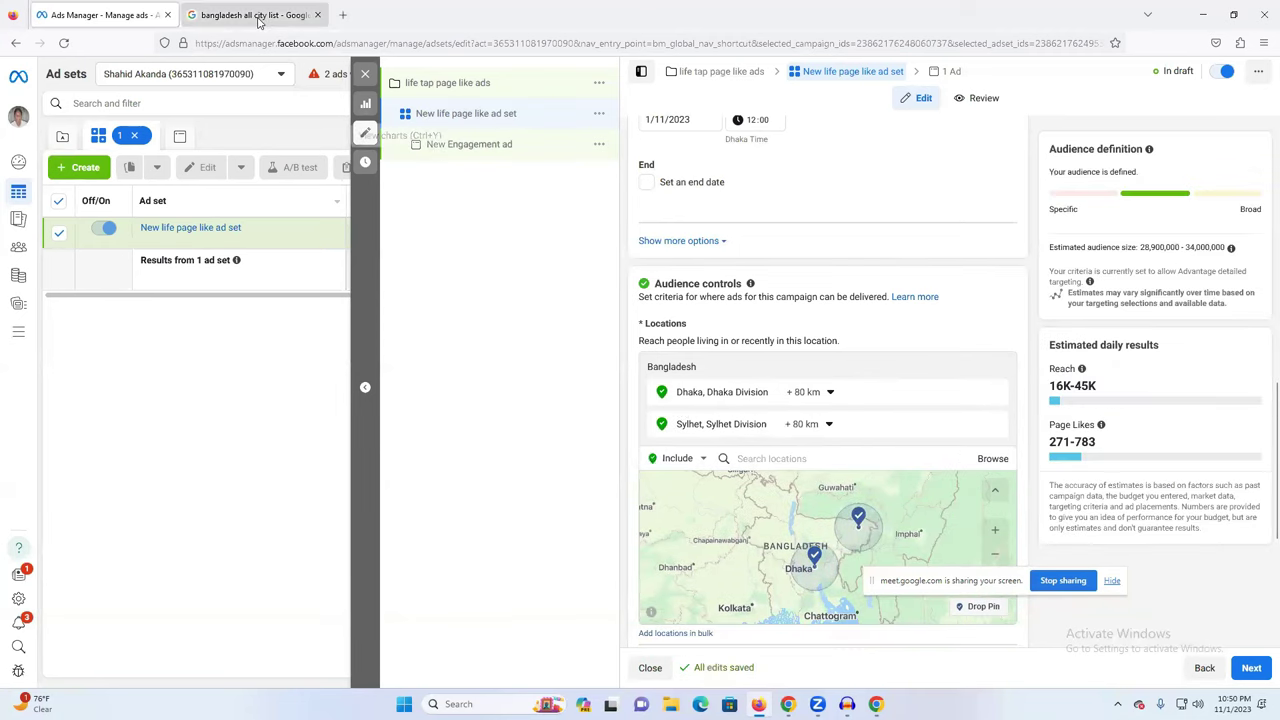
# - Copy Tangail from the Google city list and add Tangail, Dhaka Division to the audience locations in Ads Manager
pyautogui.click(256, 12)
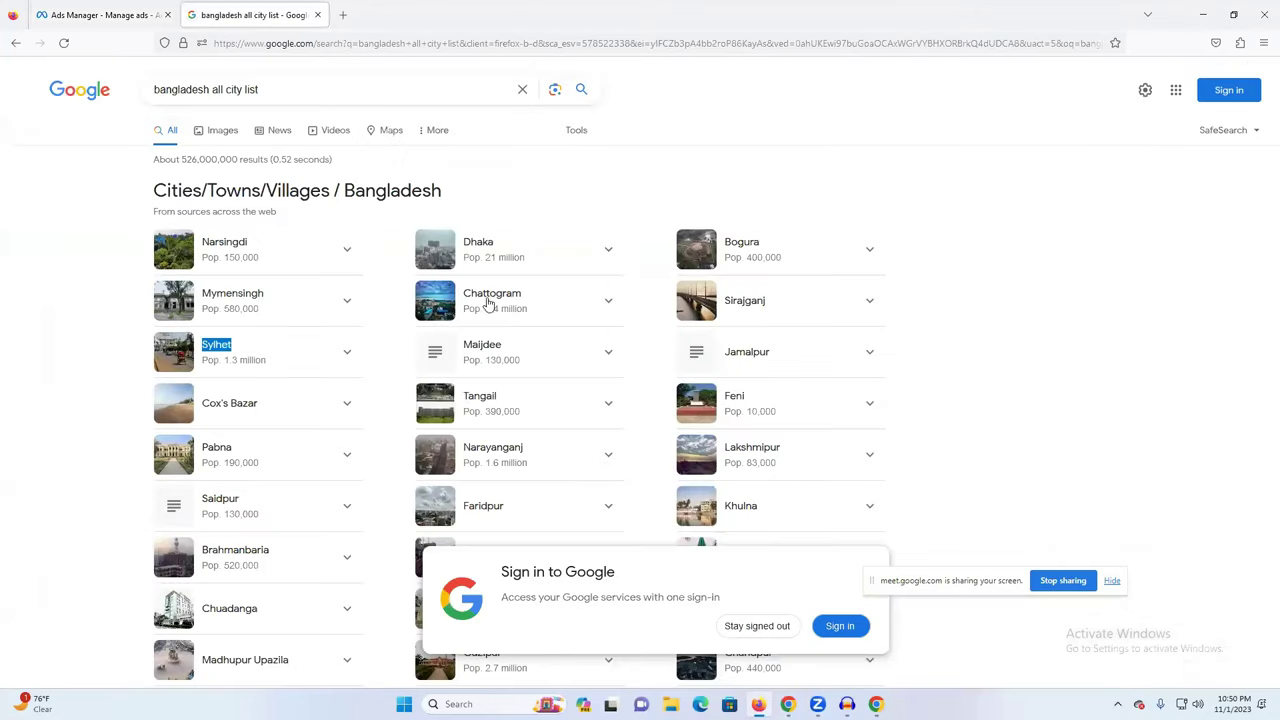
pyautogui.doubleClick(482, 397)
pyautogui.hotkey('ctrl', 'c')
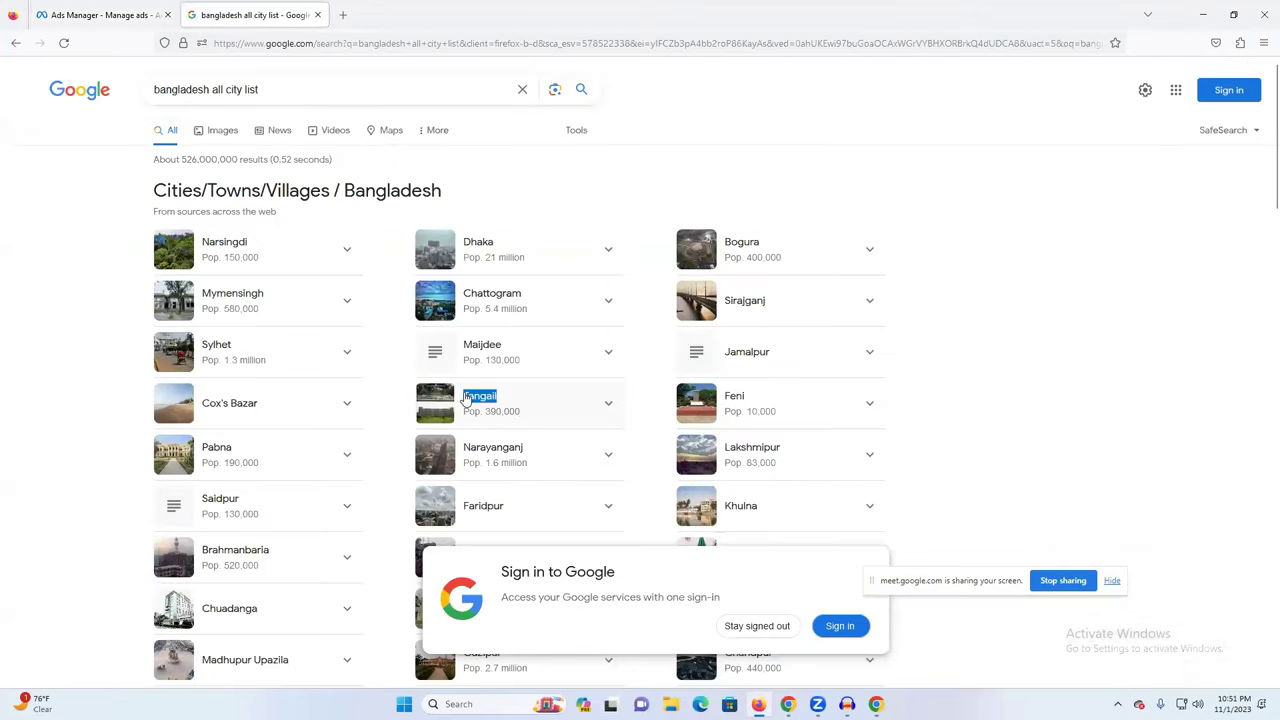
pyautogui.click(100, 14)
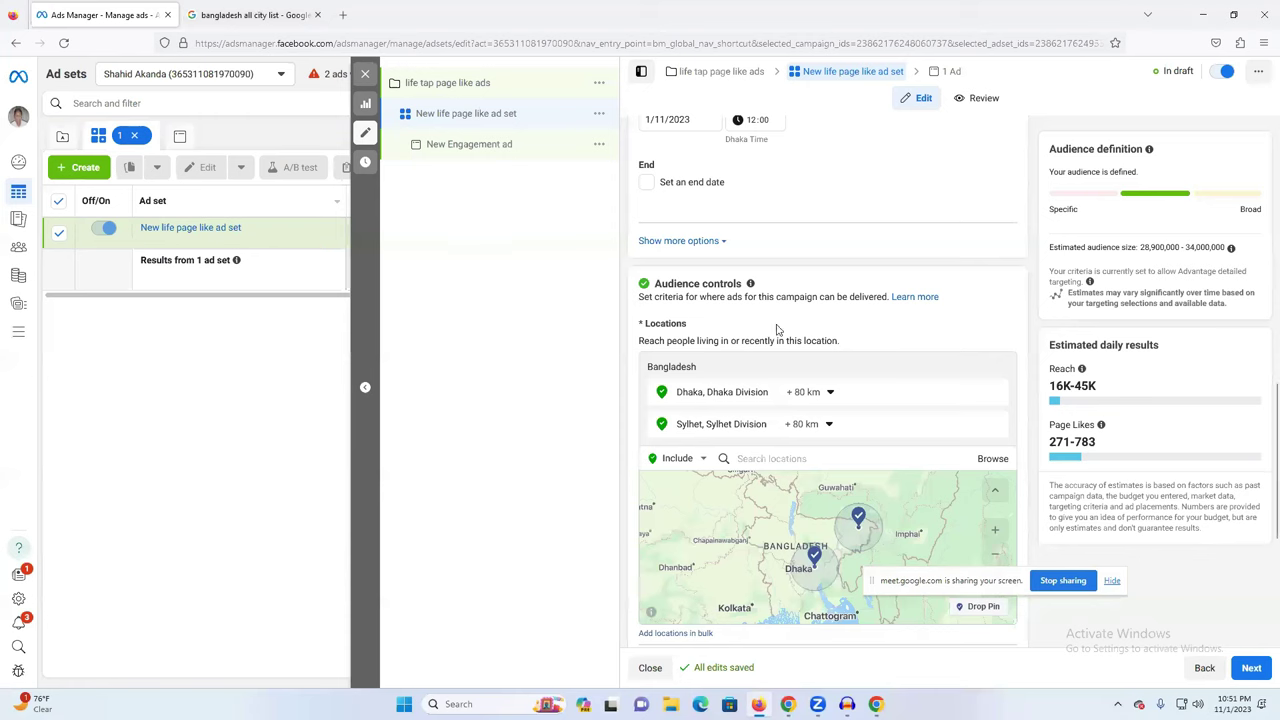
pyautogui.click(773, 458)
pyautogui.hotkey('ctrl', 'v')
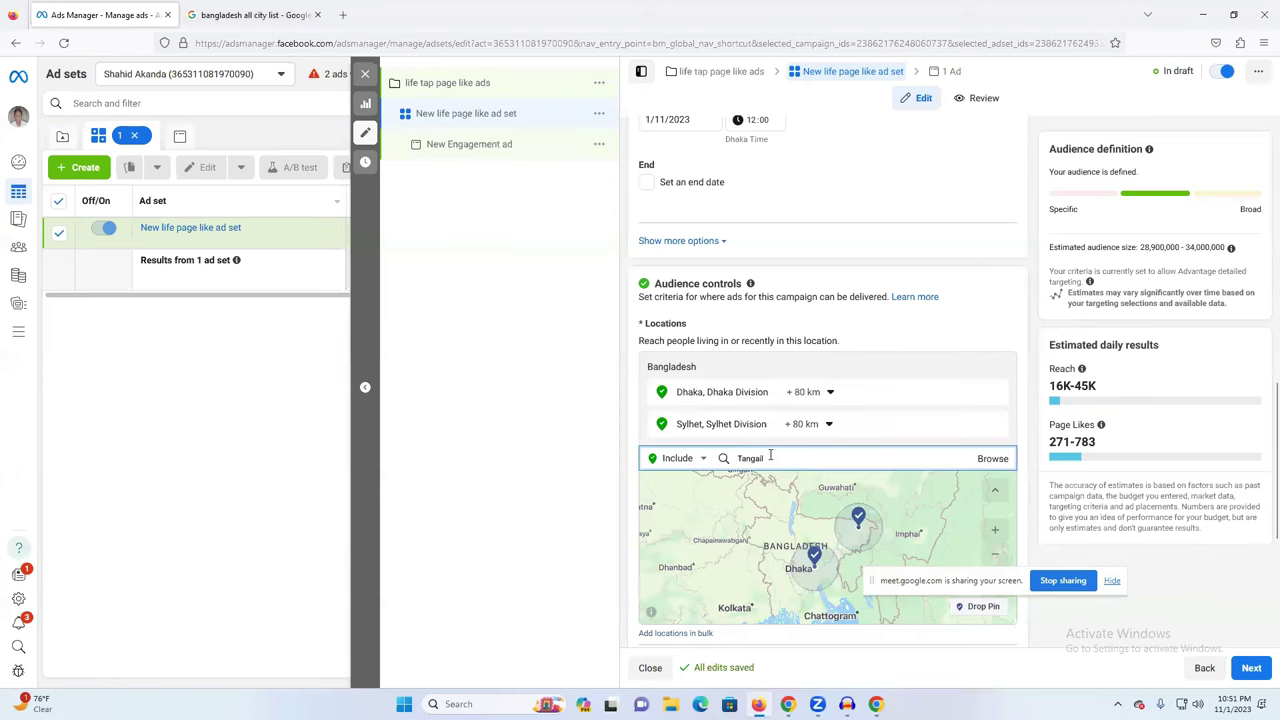
pyautogui.click(752, 576)
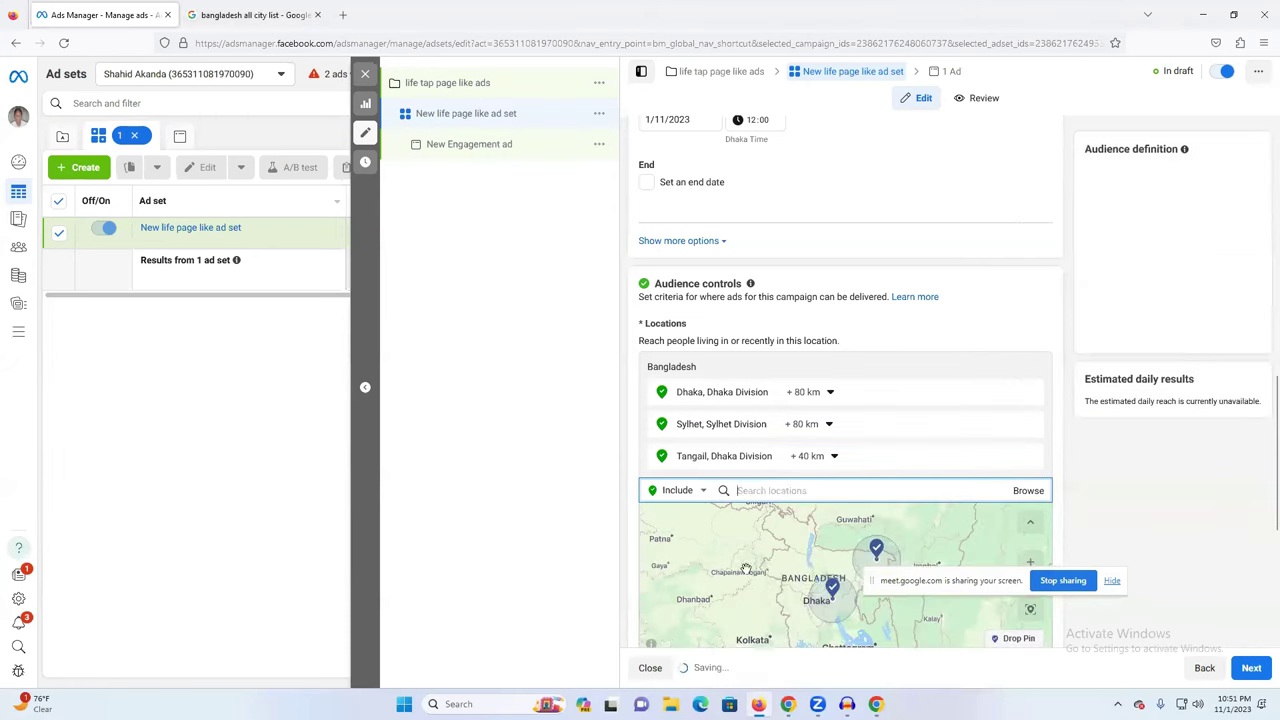
# - Set the radius around the Tangail location to 80 km
pyautogui.scroll(-1, 826, 380)
pyautogui.click(828, 346)
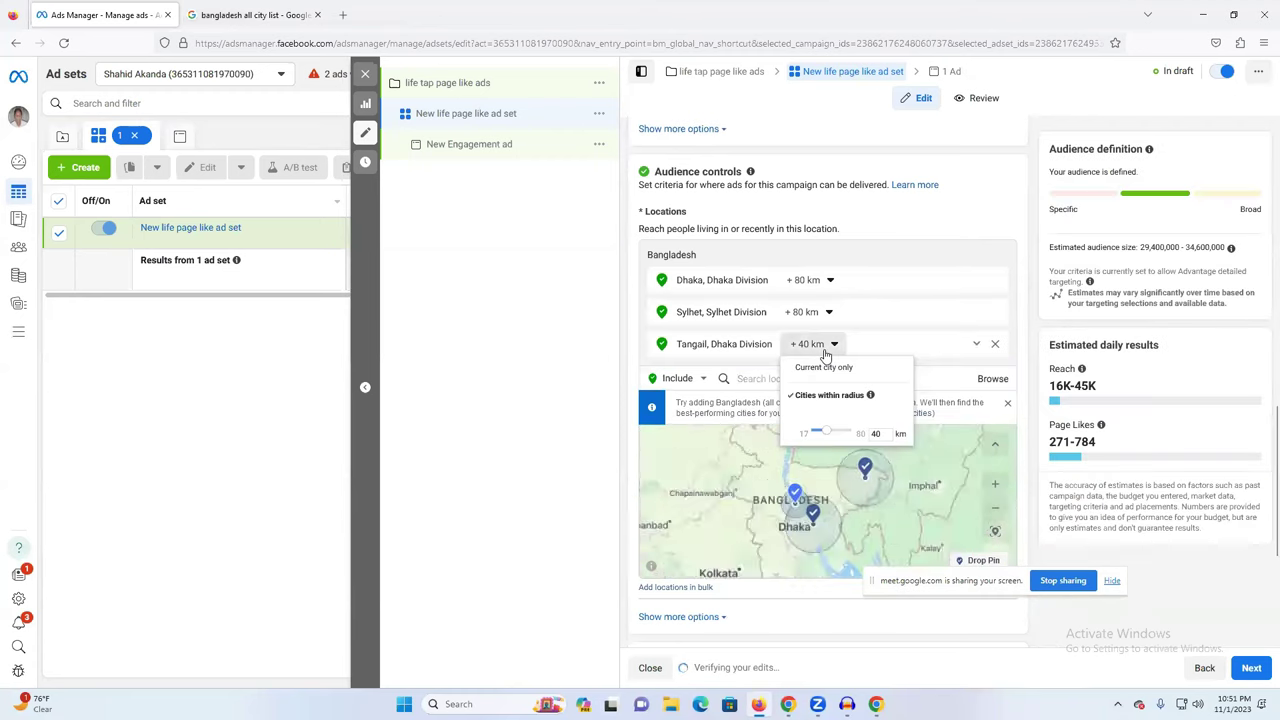
pyautogui.press('Return')
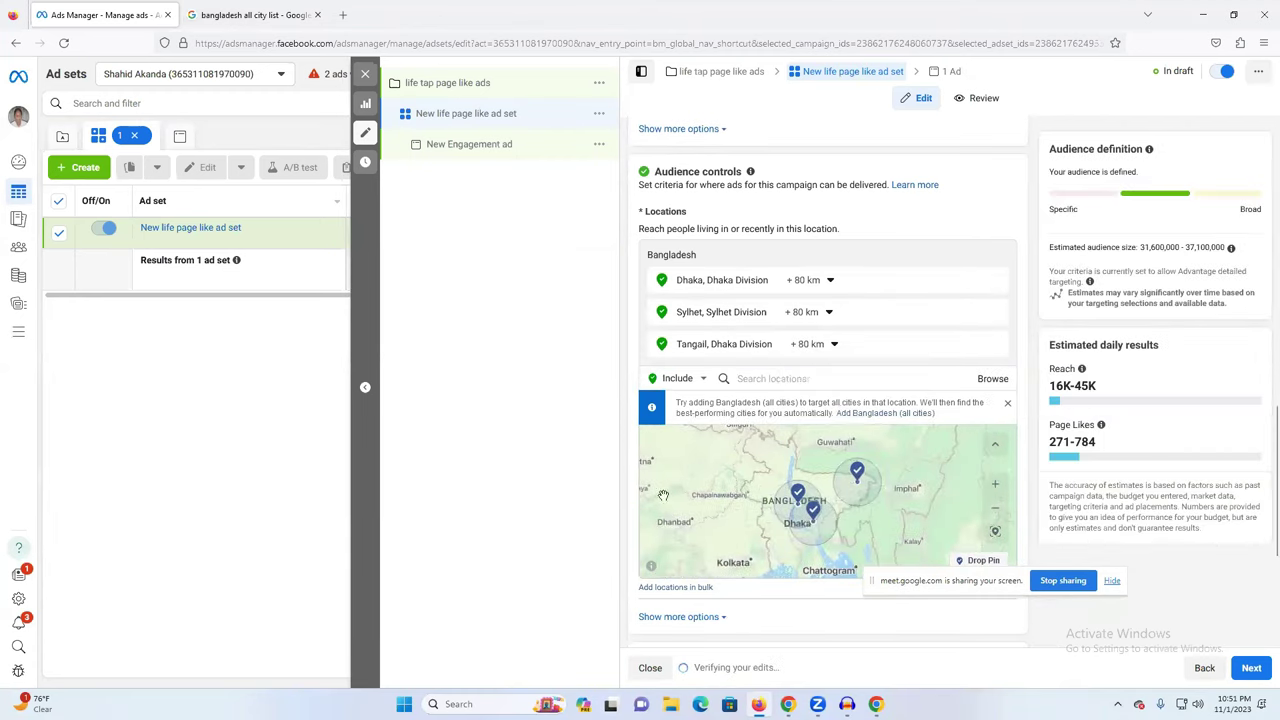
# - Find Cumilla in the Google list of Bangladesh cities and copy its name
pyautogui.click(230, 15)
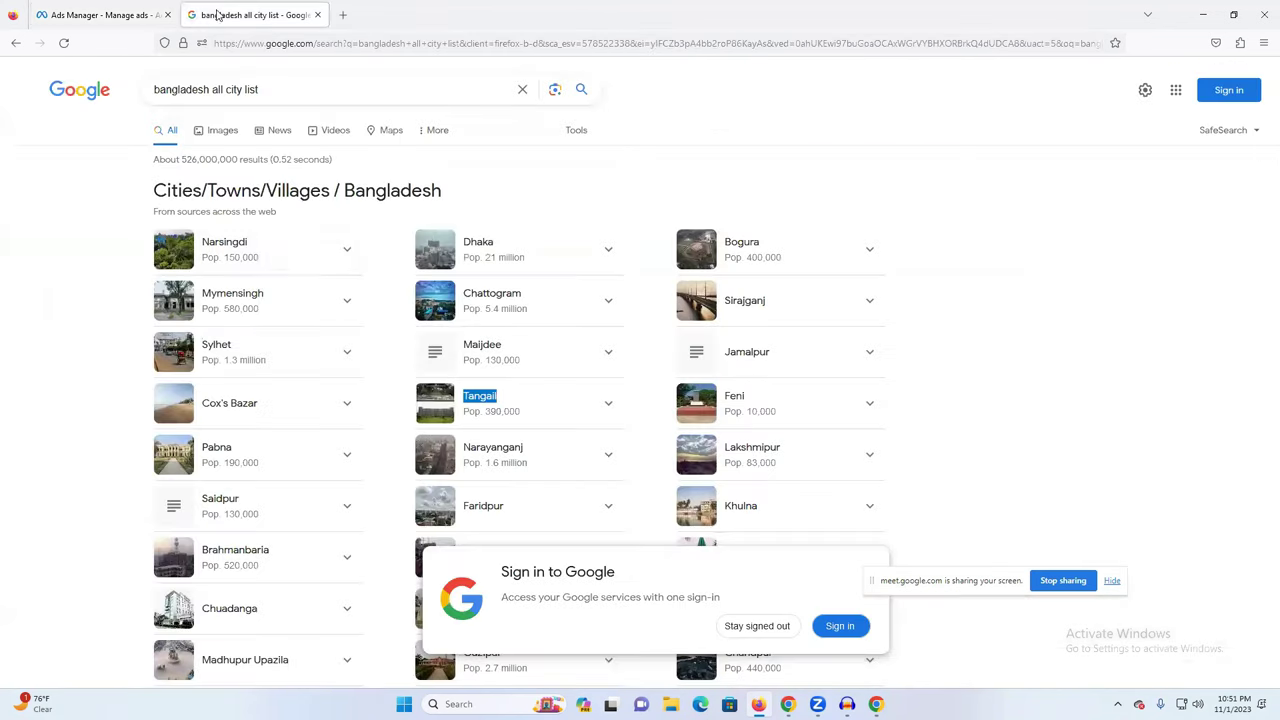
pyautogui.scroll(-3, 571, 480)
pyautogui.scroll(-3, 886, 474)
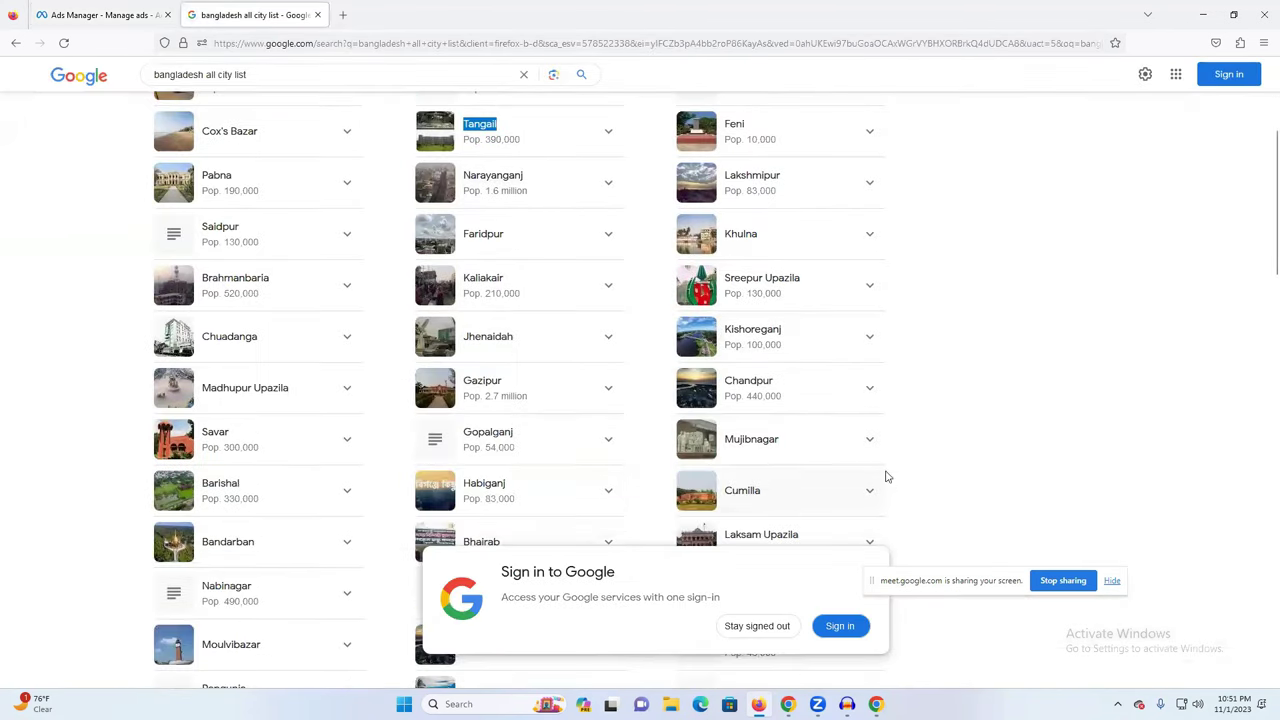
pyautogui.scroll(-3, 540, 400)
pyautogui.scroll(-3, 522, 392)
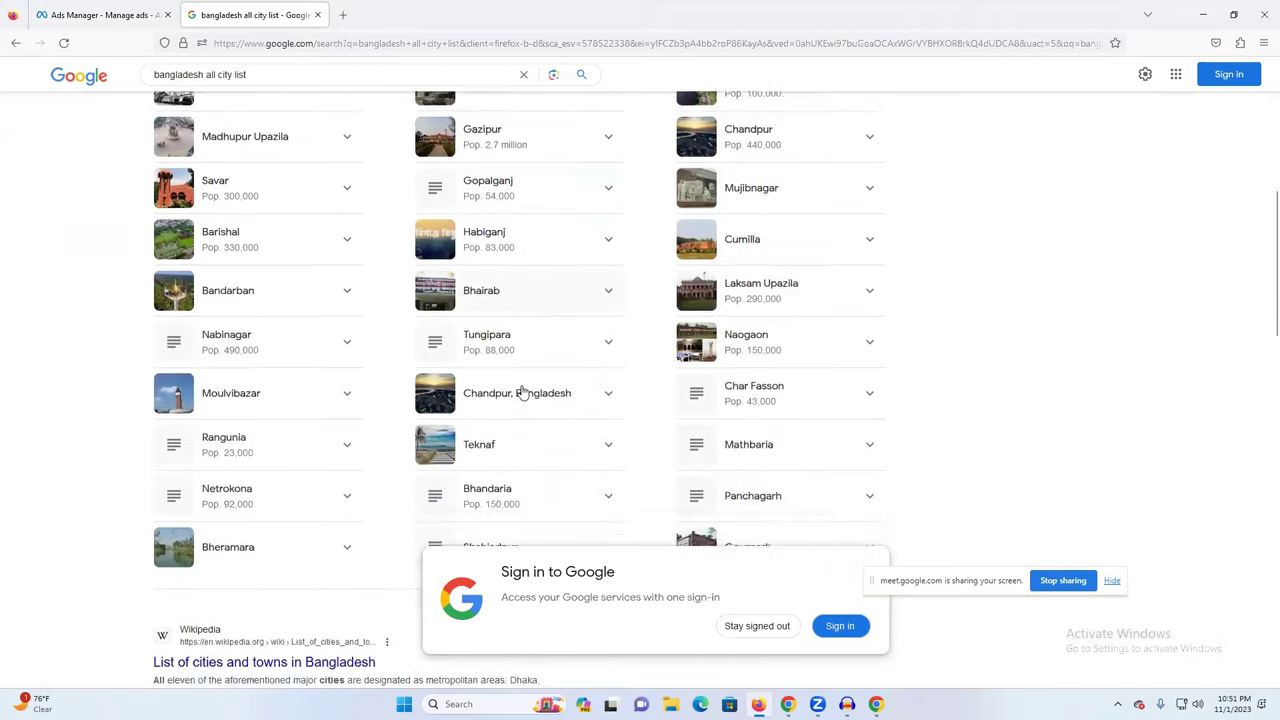
pyautogui.scroll(-4, 500, 403)
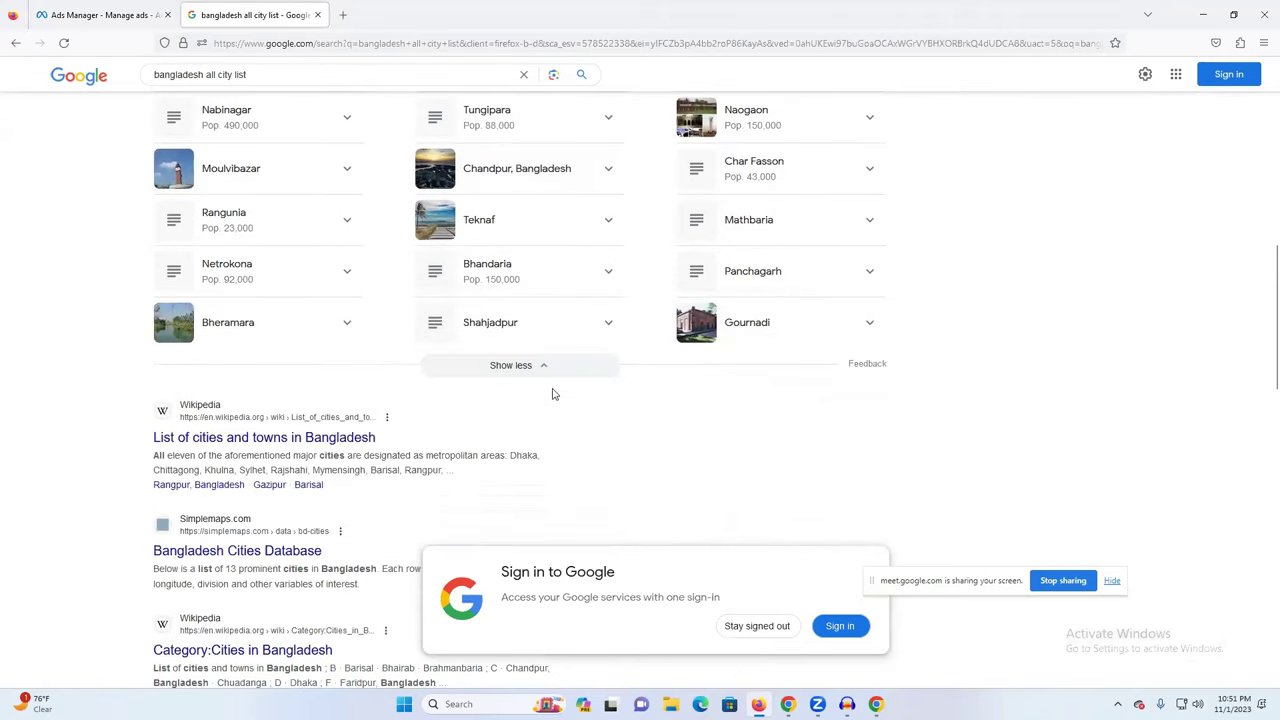
pyautogui.scroll(1, 783, 355)
pyautogui.scroll(6, 780, 360)
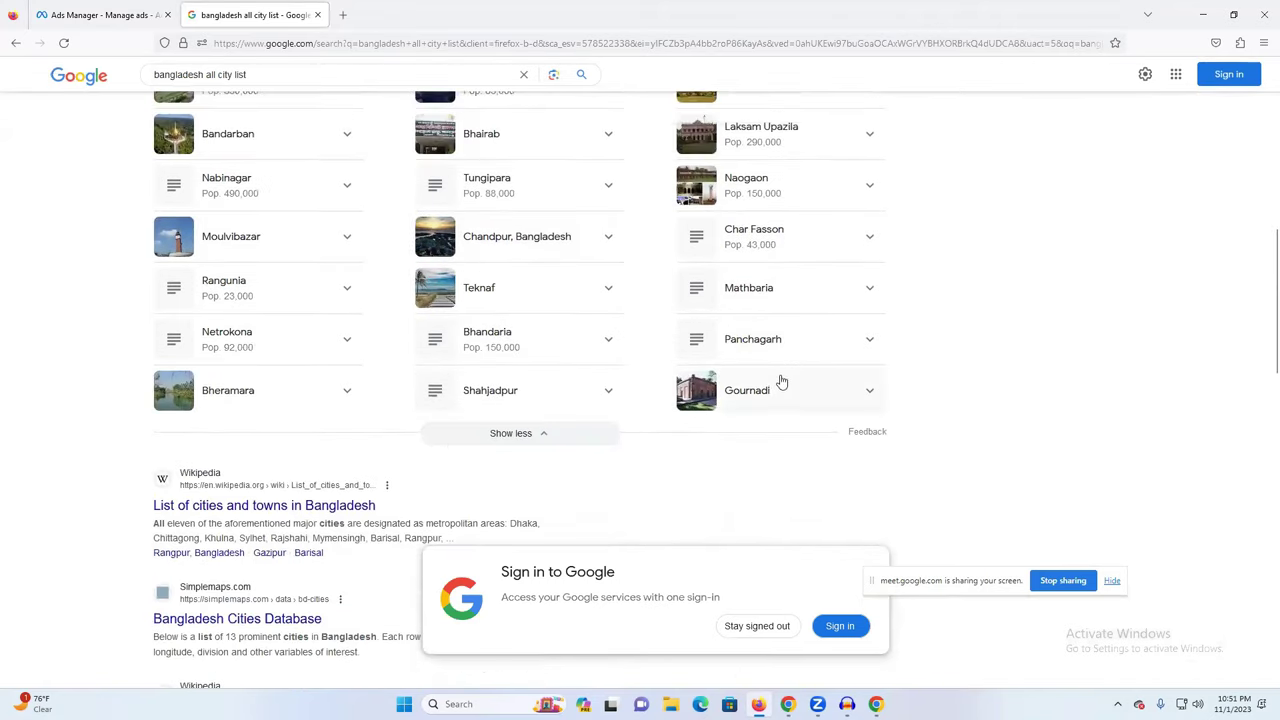
pyautogui.doubleClick(730, 365)
pyautogui.hotkey('ctrl', 'c')
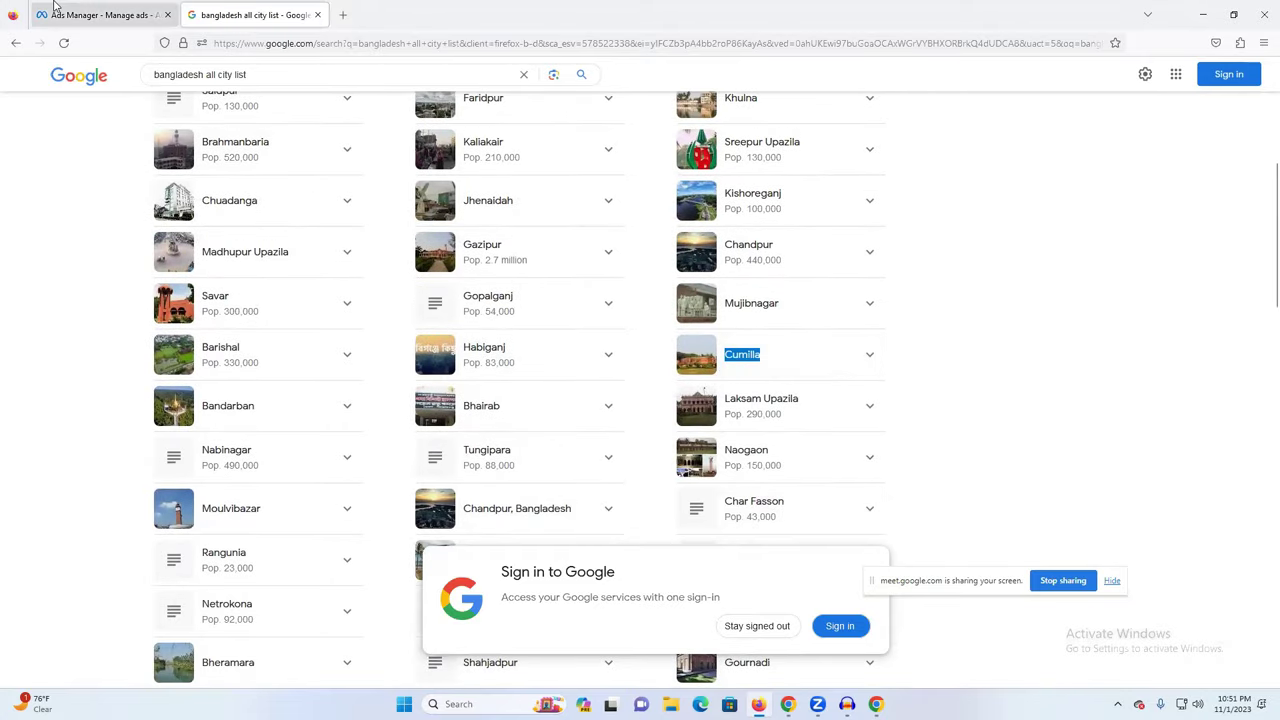
# - Return to Ads Manager, search the audience locations for Cumilla and add the Cumilla place
pyautogui.click(100, 14)
pyautogui.click(760, 386)
pyautogui.hotkey('ctrl', 'v')
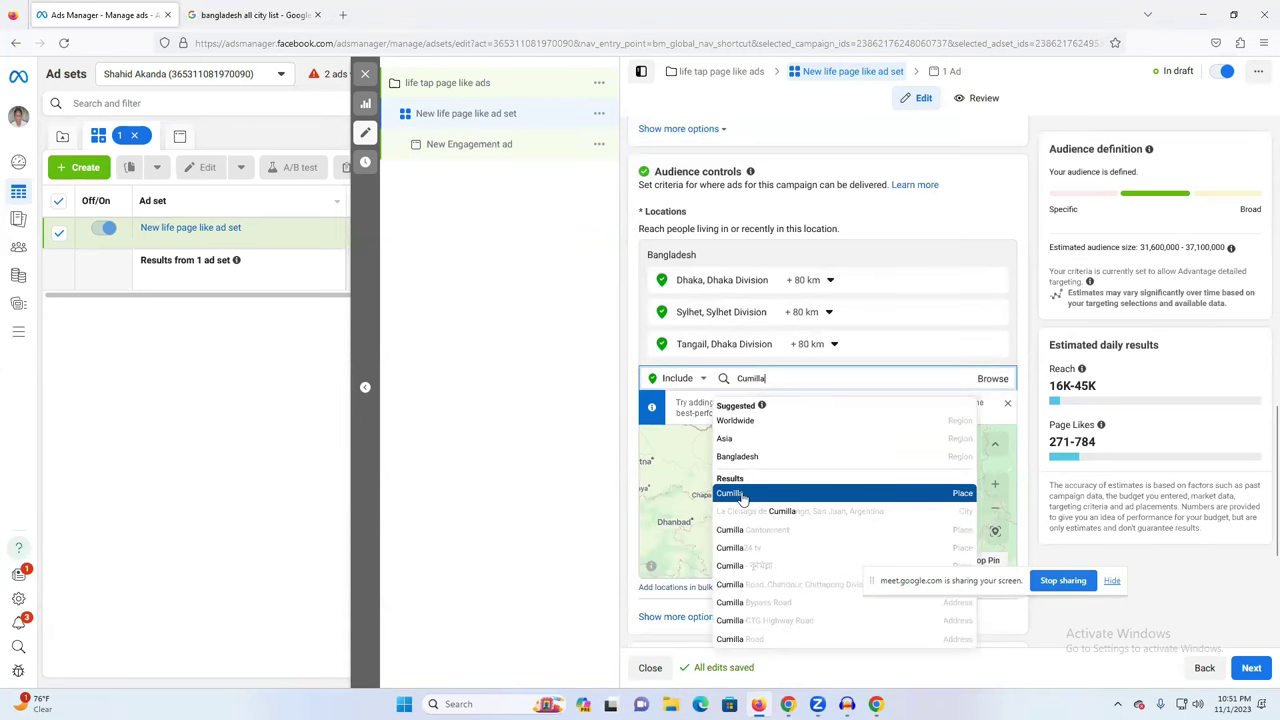
pyautogui.click(741, 494)
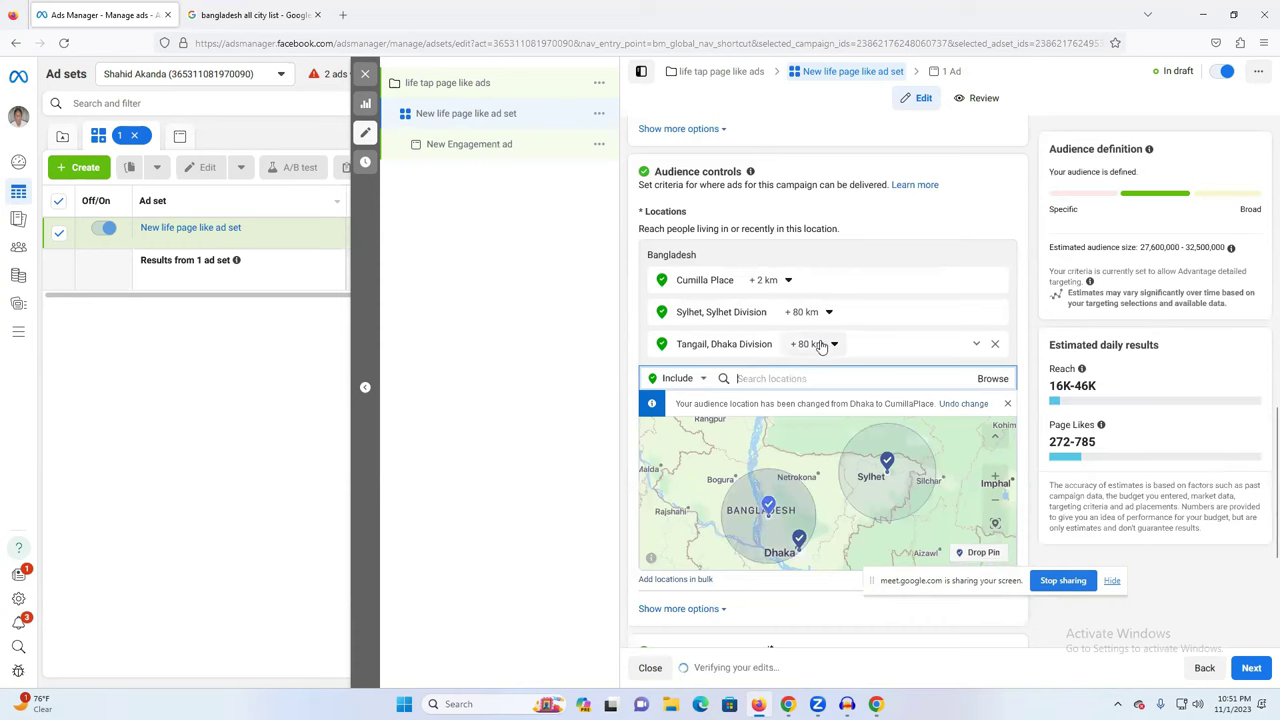
# - Set the radius around the Cumilla place to 80 km
pyautogui.scroll(-1, 808, 300)
pyautogui.click(785, 225)
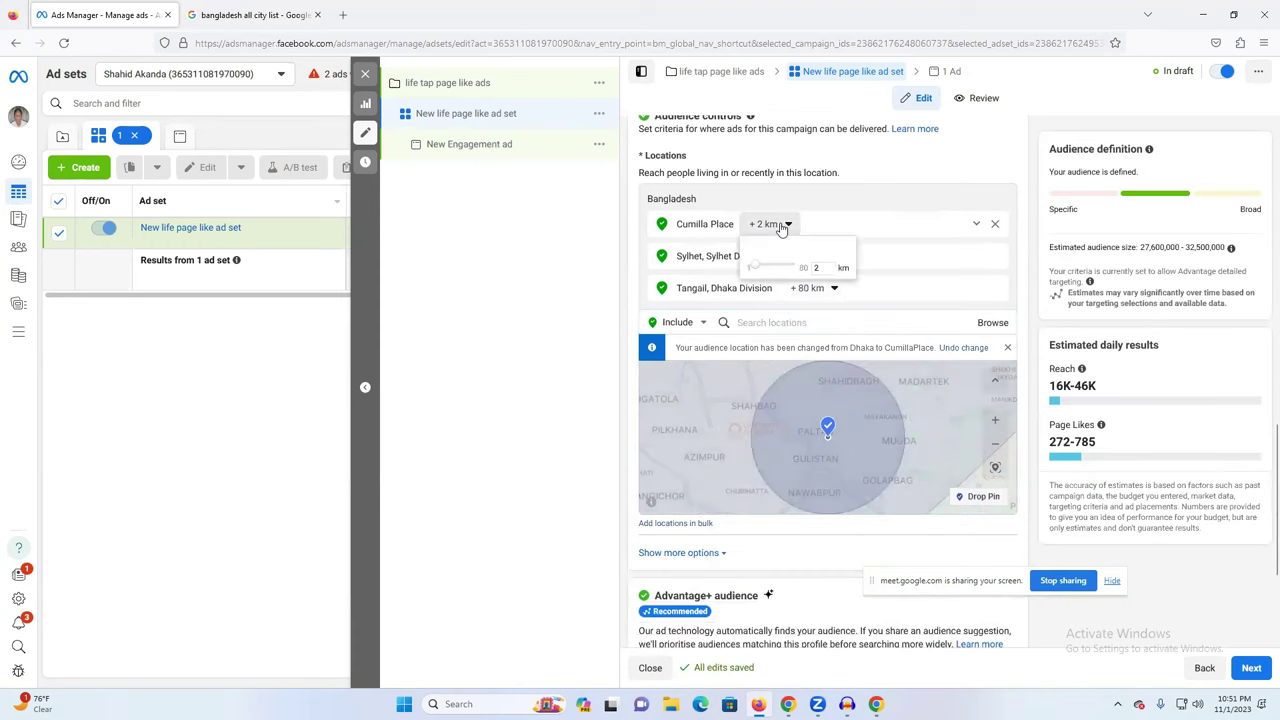
pyautogui.moveTo(785, 272); pyautogui.dragTo(812, 272)
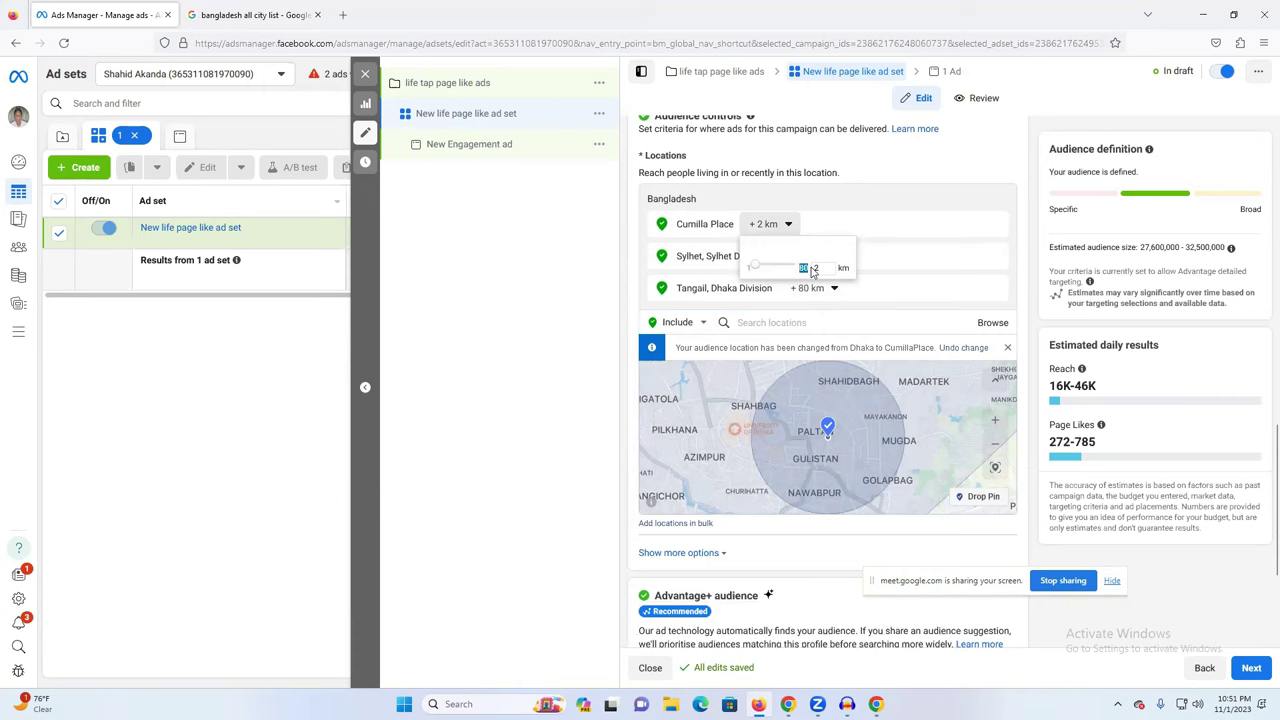
pyautogui.click(753, 270)
pyautogui.moveTo(758, 270); pyautogui.dragTo(812, 270)
pyautogui.click(848, 470)
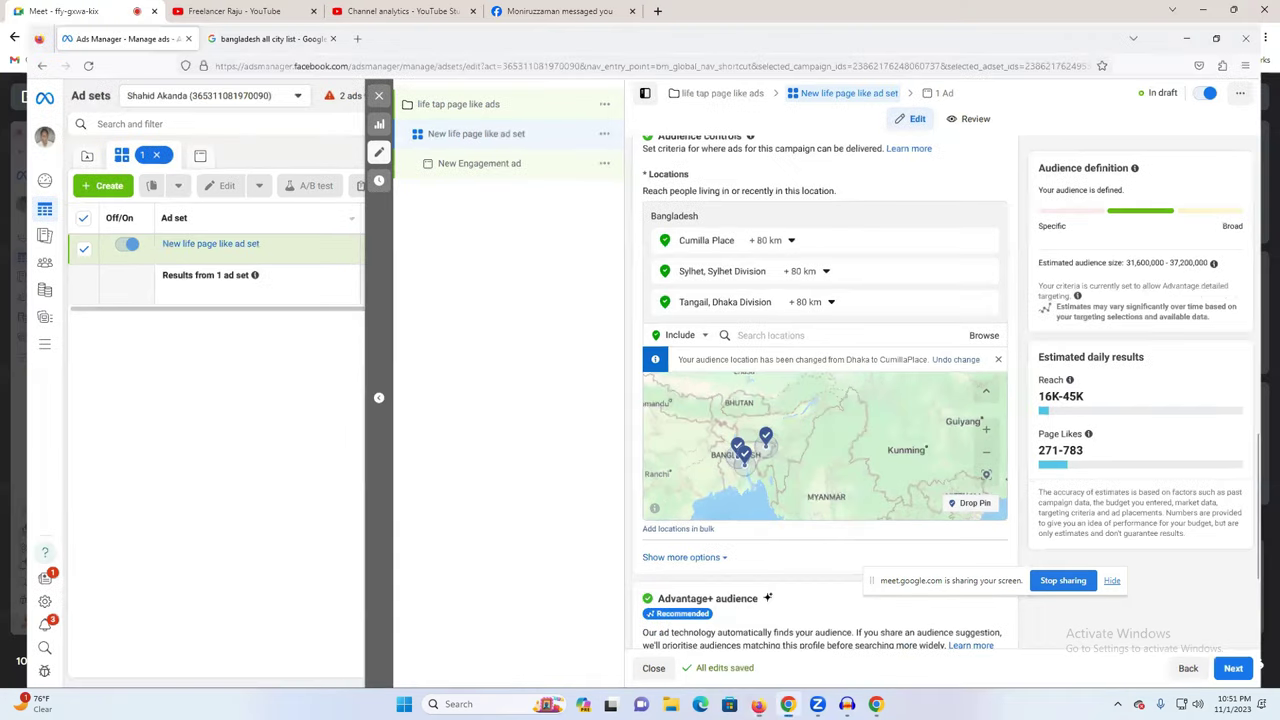
pyautogui.click(886, 681)
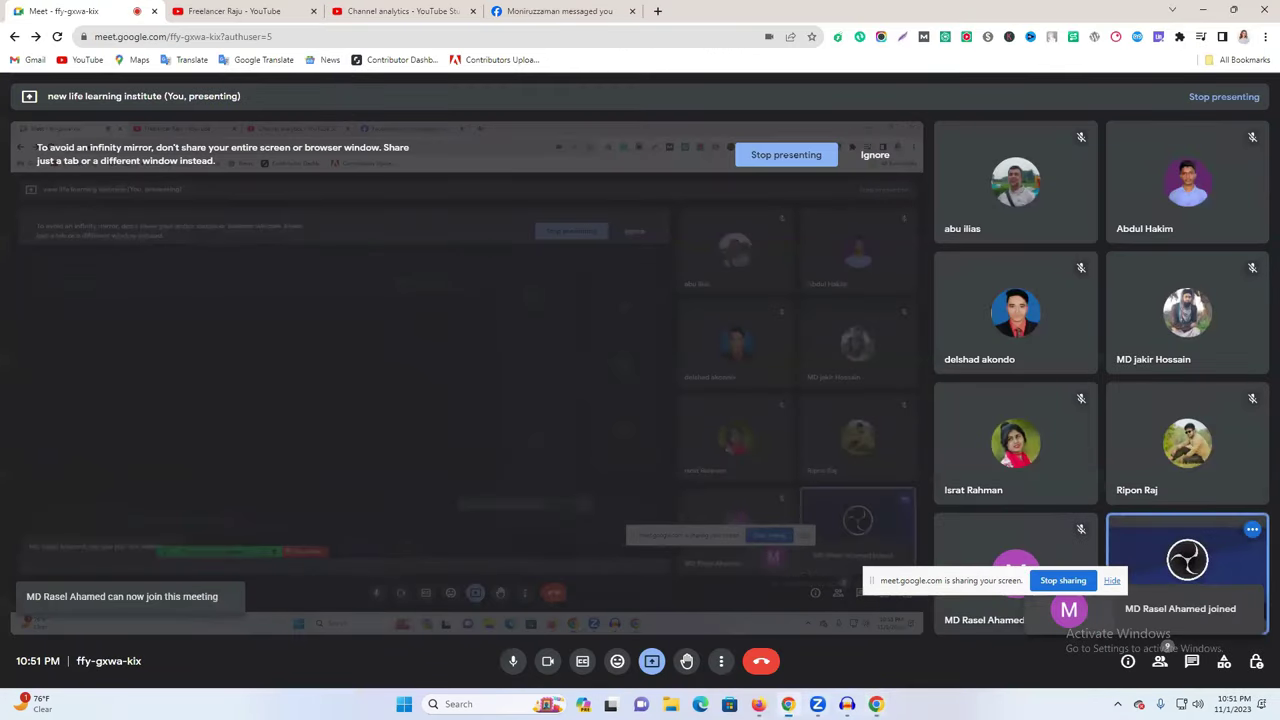
pyautogui.hotkey('alt', 'Tab')
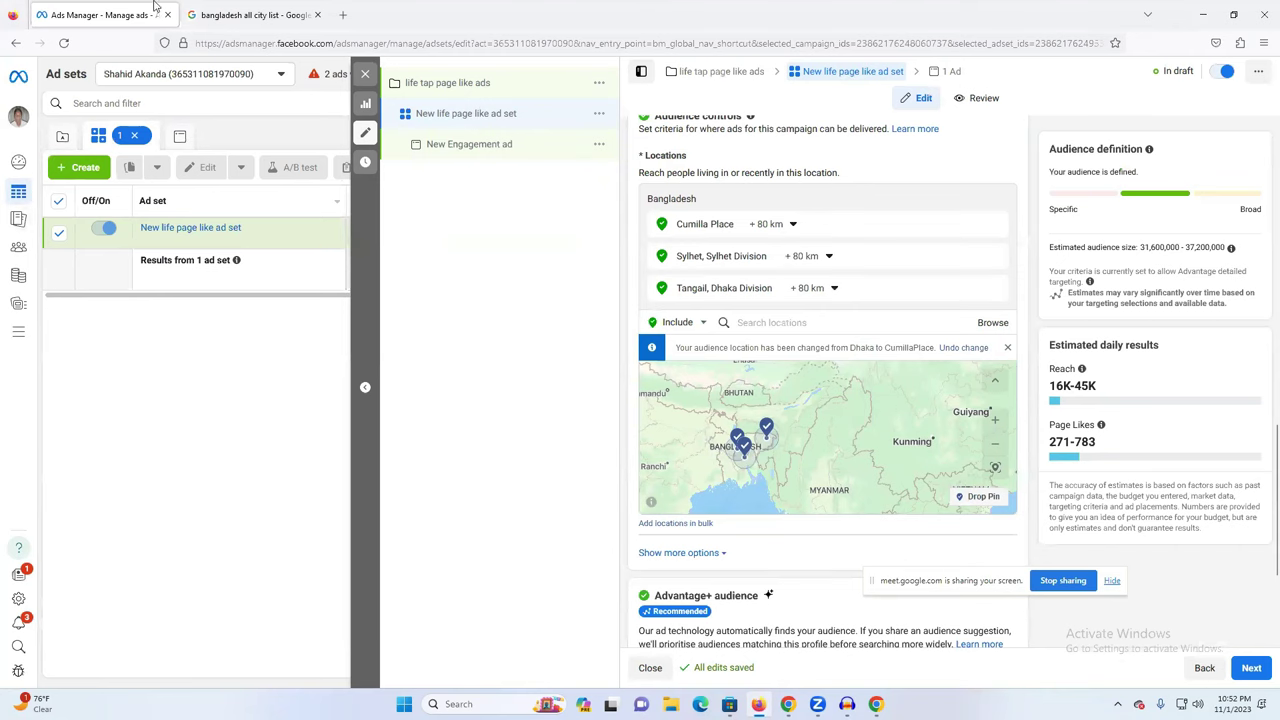
# - Copy Sirajganj from the Google city list and add Sirajganj, Rajshahi Division, Bangladesh to the audience locations in Ads Manager
pyautogui.click(255, 15)
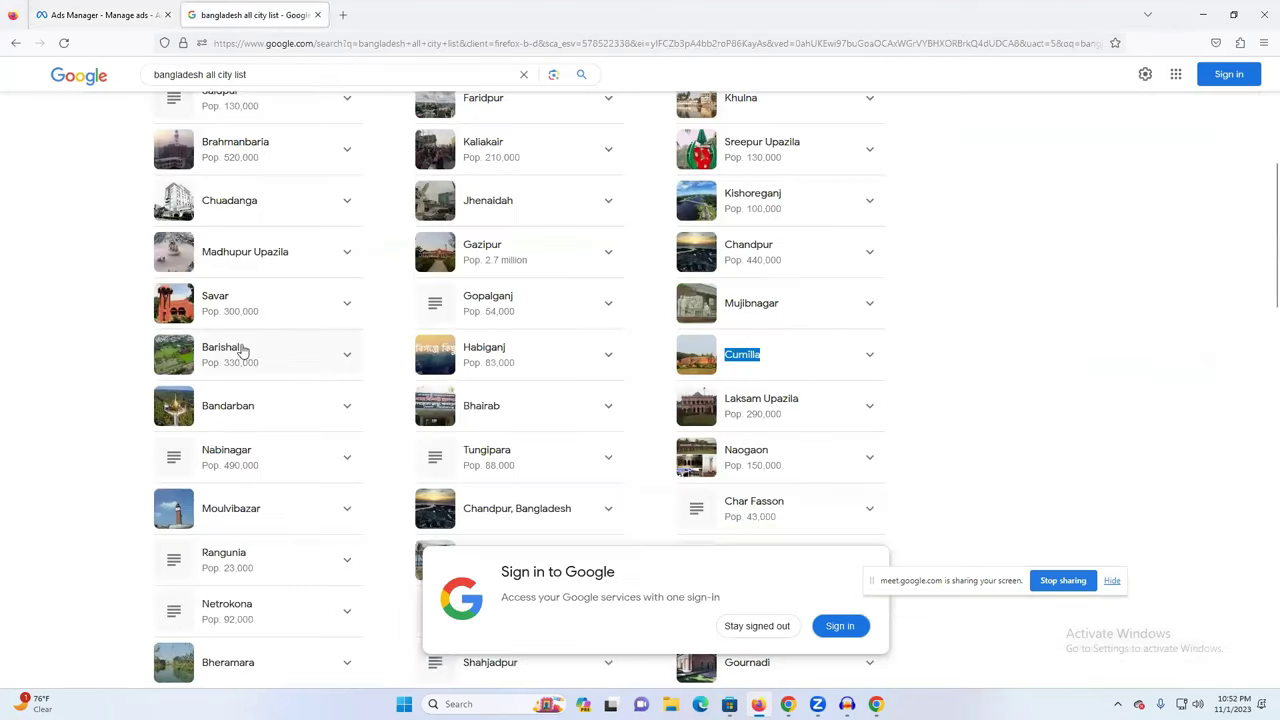
pyautogui.scroll(5, 257, 471)
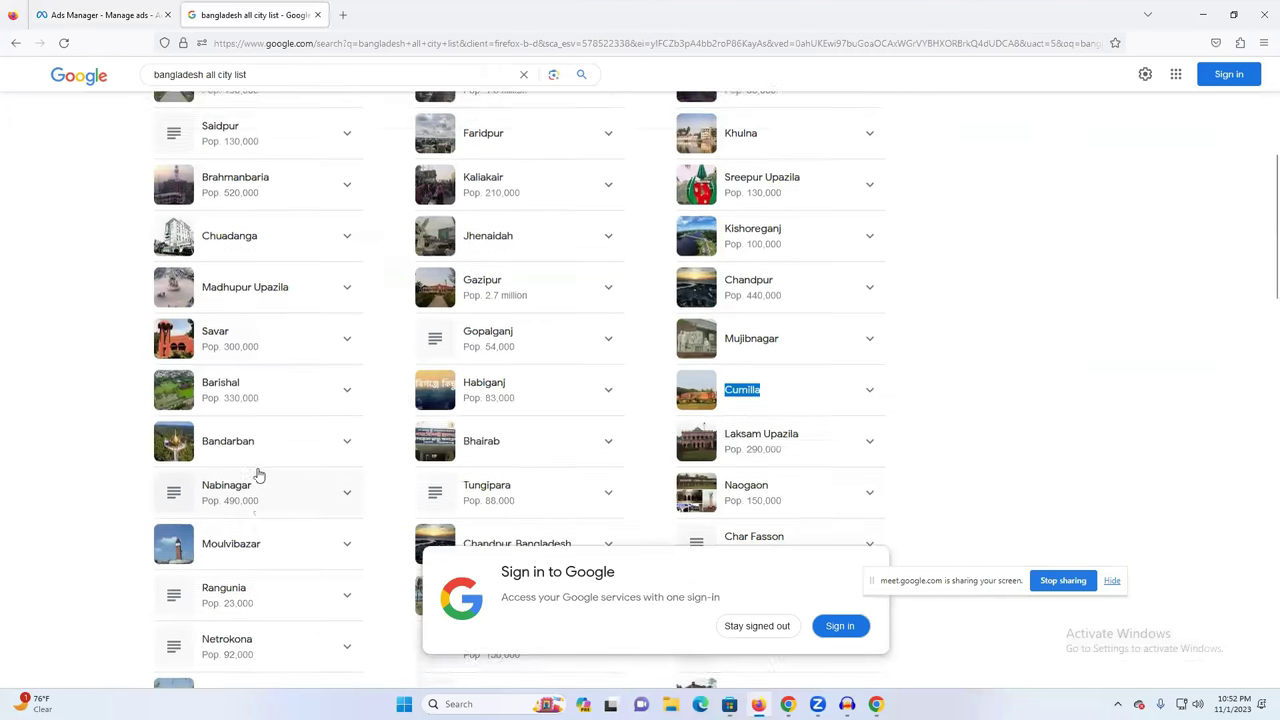
pyautogui.scroll(1, 266, 390)
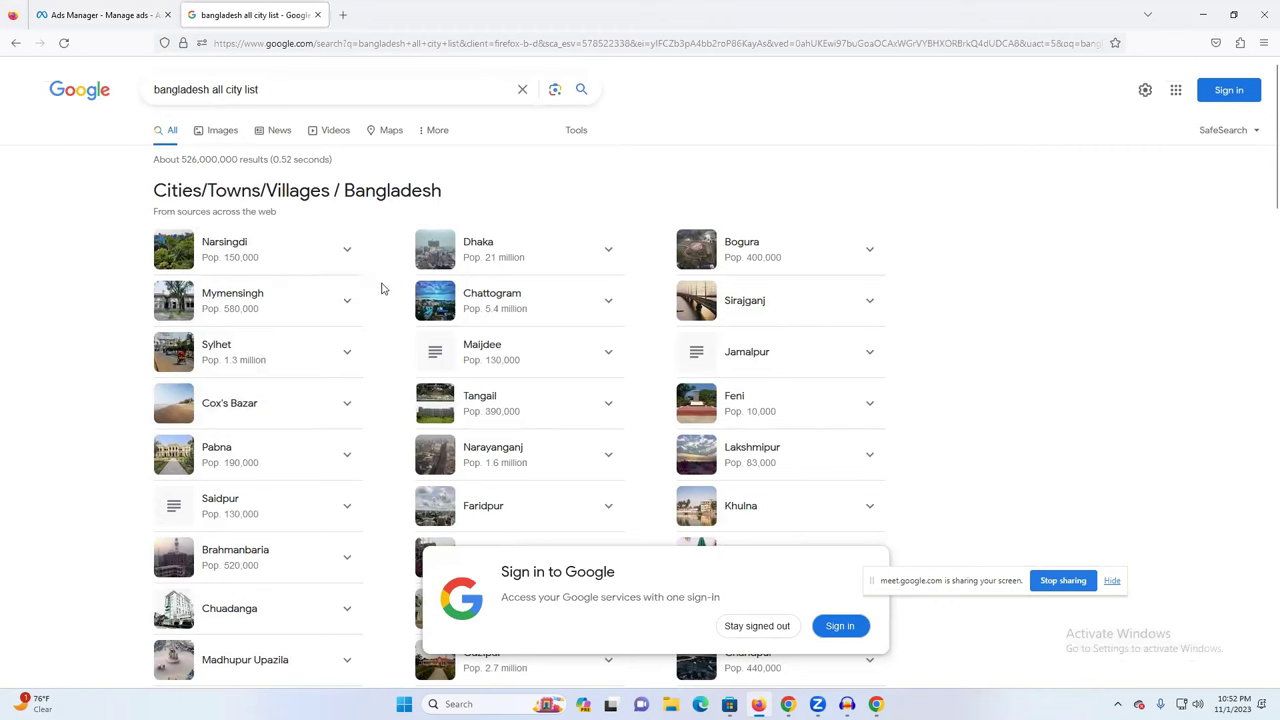
pyautogui.moveTo(780, 296); pyautogui.dragTo(715, 305)
pyautogui.hotkey('ctrl', 'c')
pyautogui.hotkey('ctrl', 'Tab')
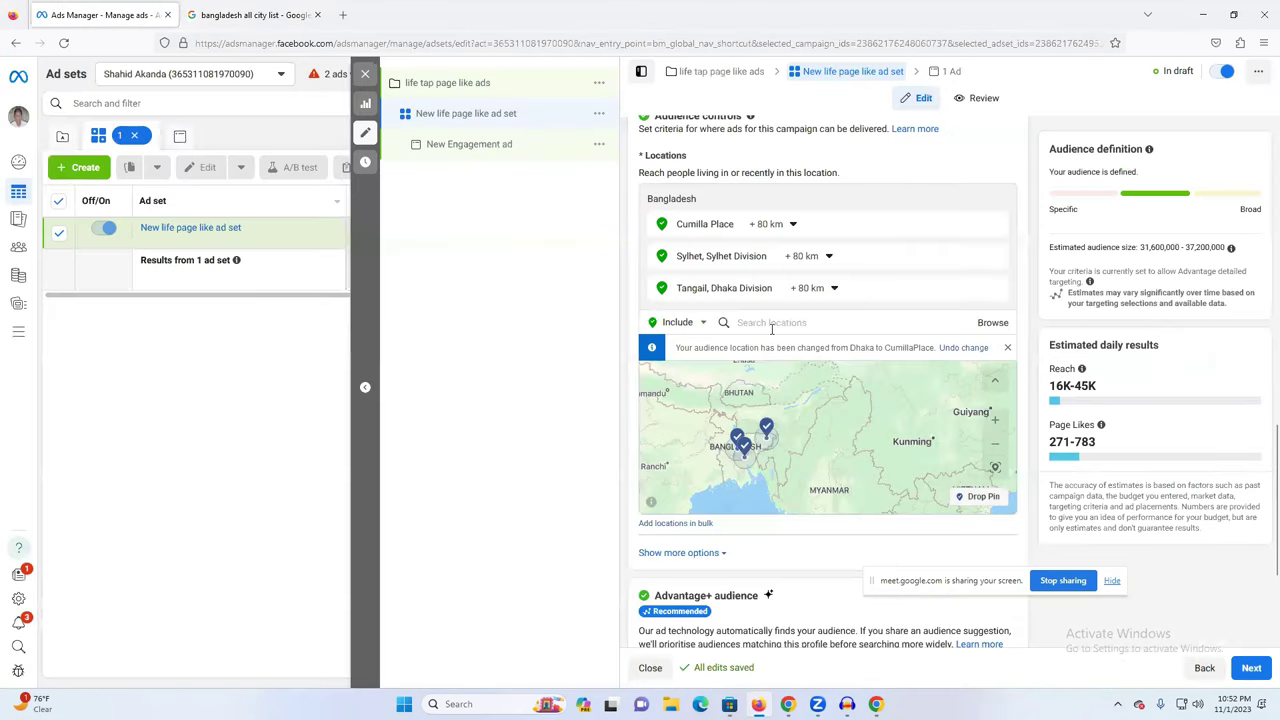
pyautogui.hotkey('ctrl', 'v')
pyautogui.click(771, 323)
pyautogui.hotkey('ctrl', 'v')
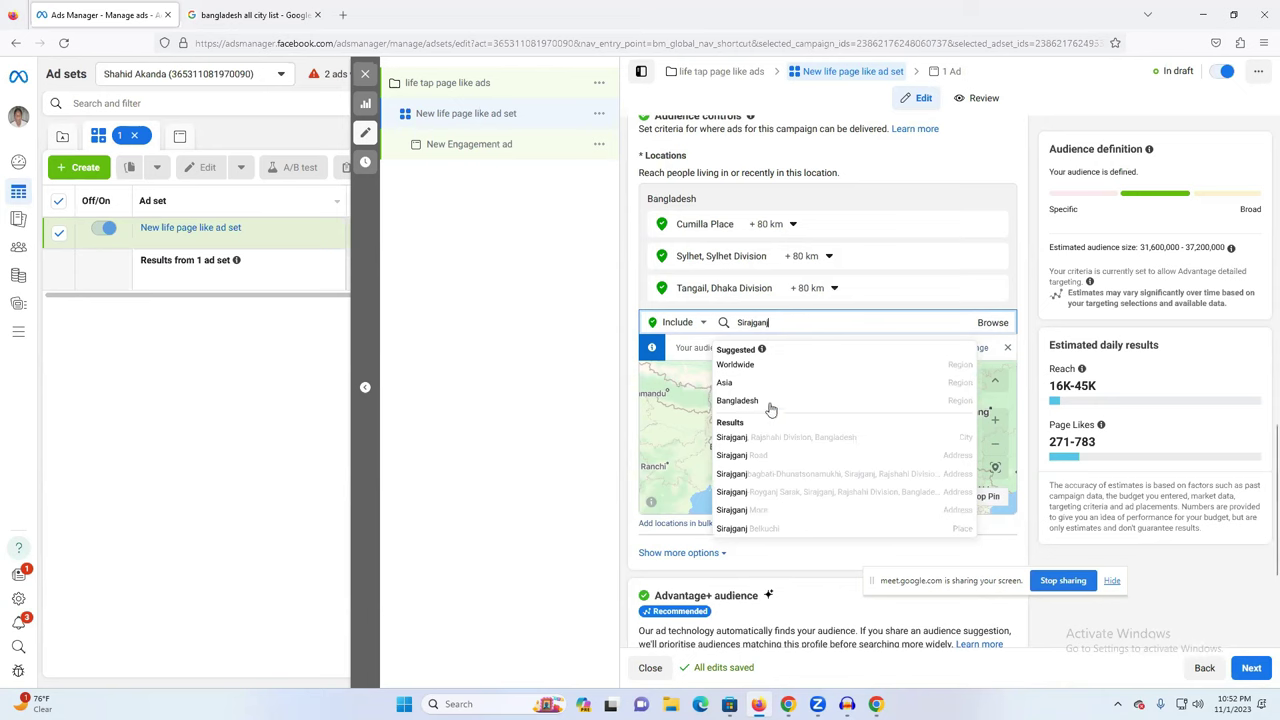
pyautogui.click(793, 440)
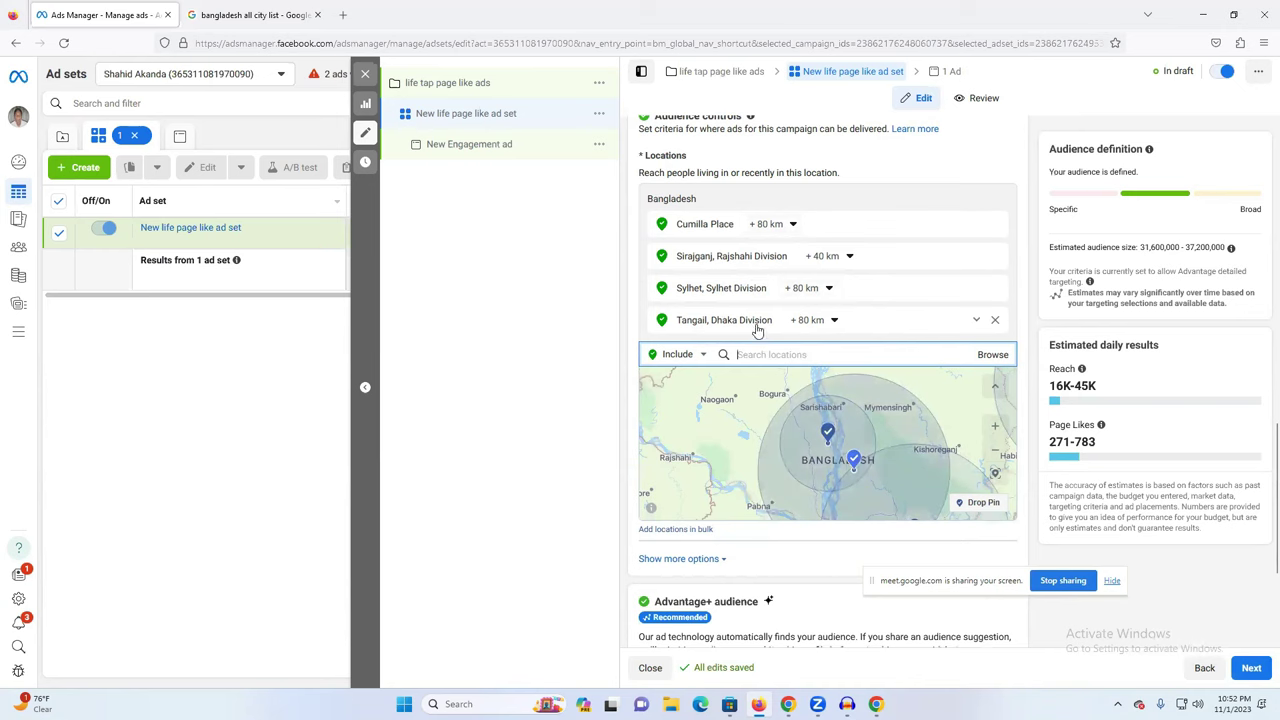
# - Drop a pin on the map northwest of Sirajganj, west of Bogura, and set its radius to 80 km
pyautogui.click(980, 502)
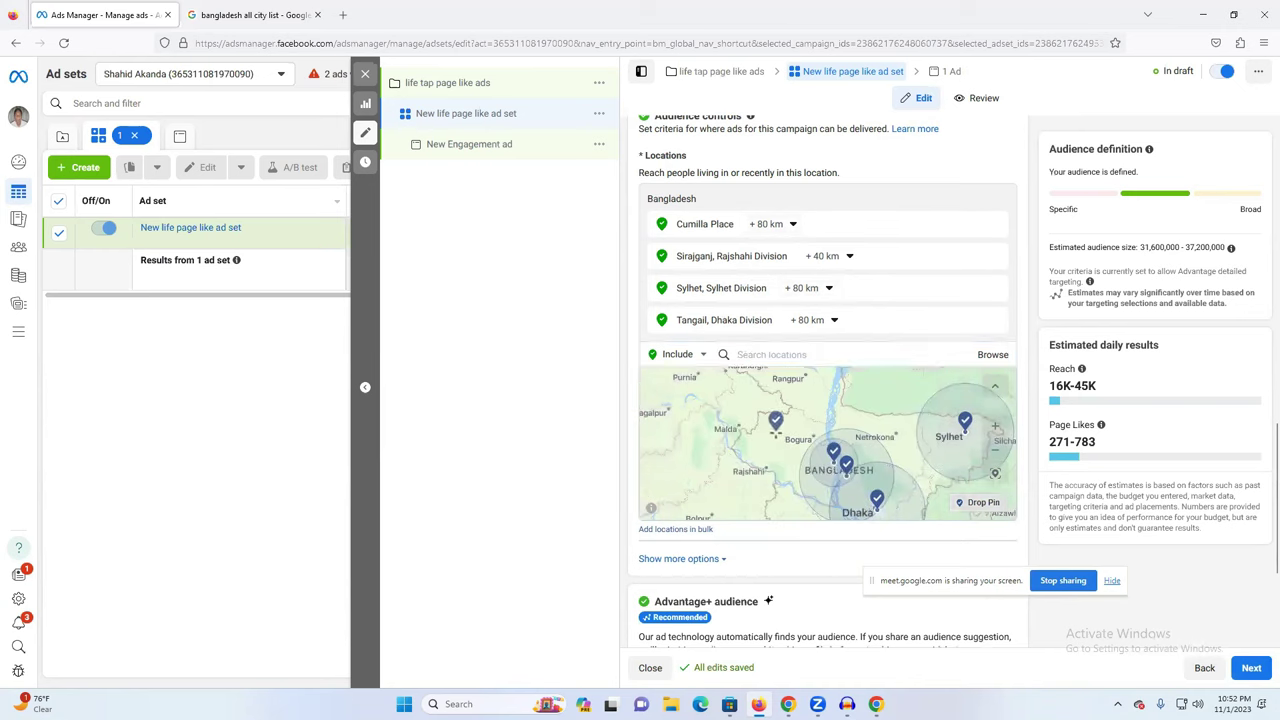
pyautogui.click(776, 430)
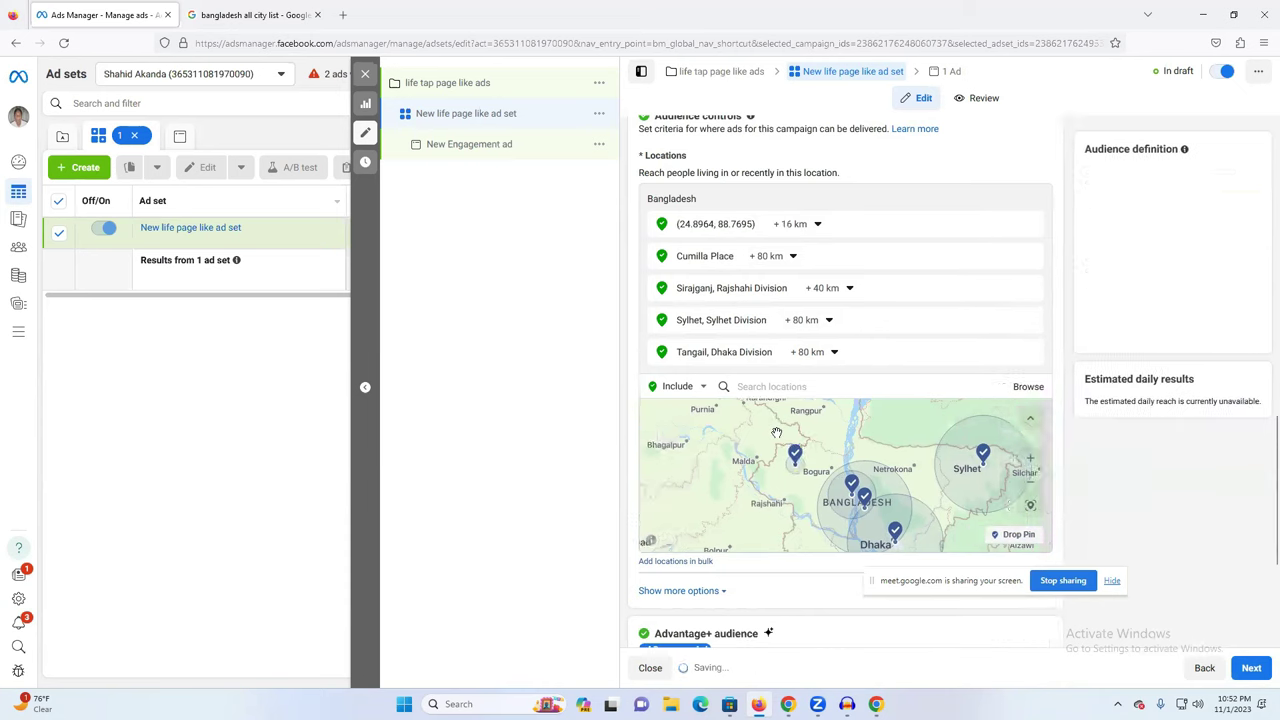
pyautogui.click(810, 224)
pyautogui.moveTo(785, 271); pyautogui.dragTo(822, 268)
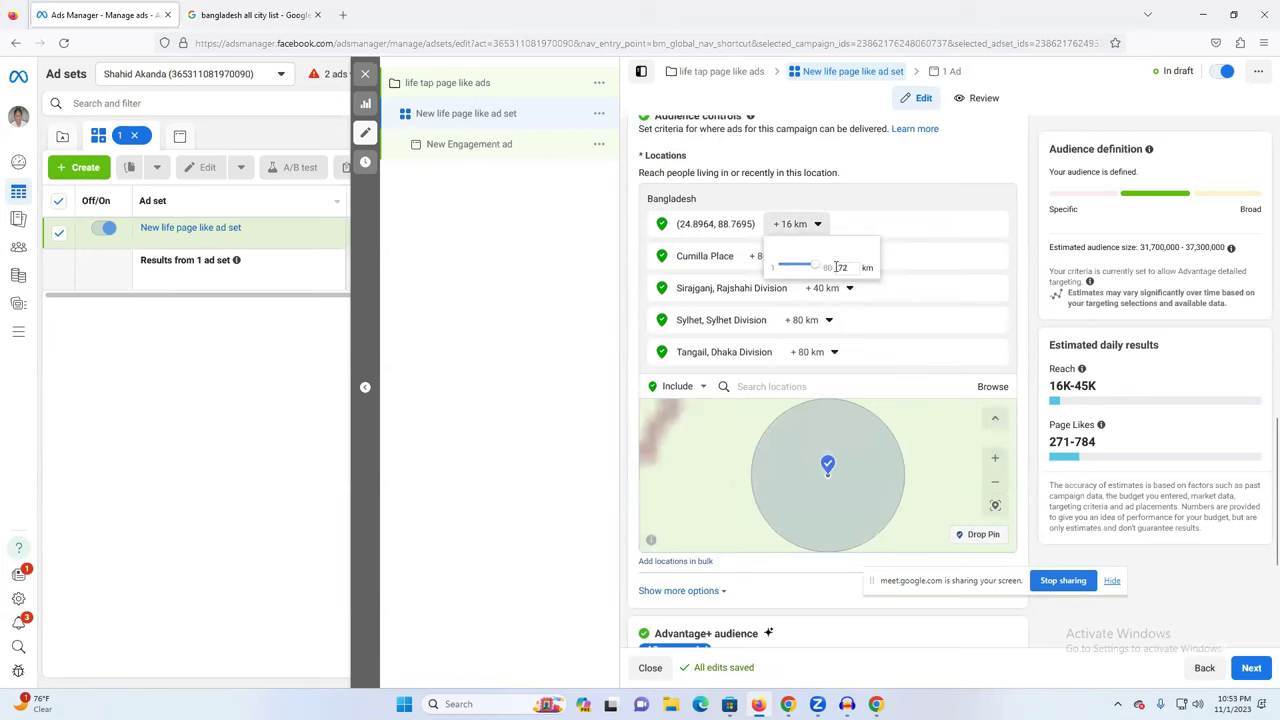
pyautogui.click(929, 370)
# - Review the selected audience locations and open the optional audience suggestion settings of the Advantage+ audience
pyautogui.scroll(-2, 883, 349)
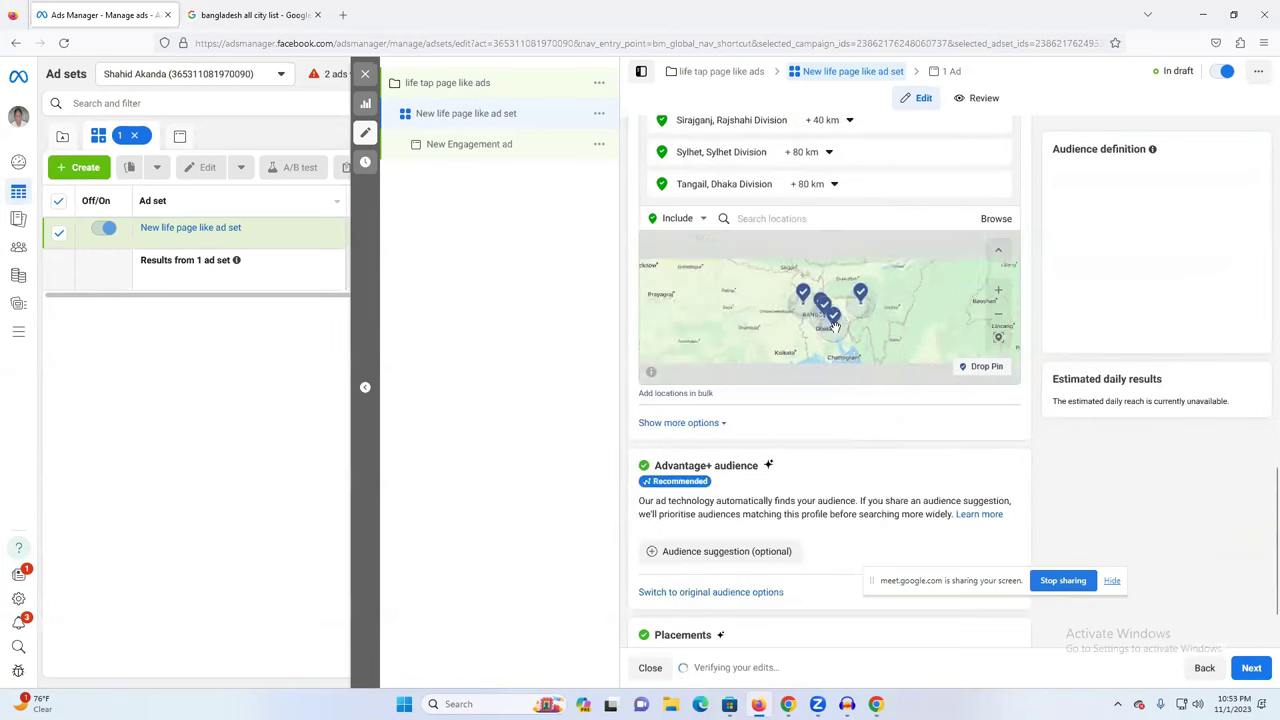
pyautogui.scroll(-1, 1005, 448)
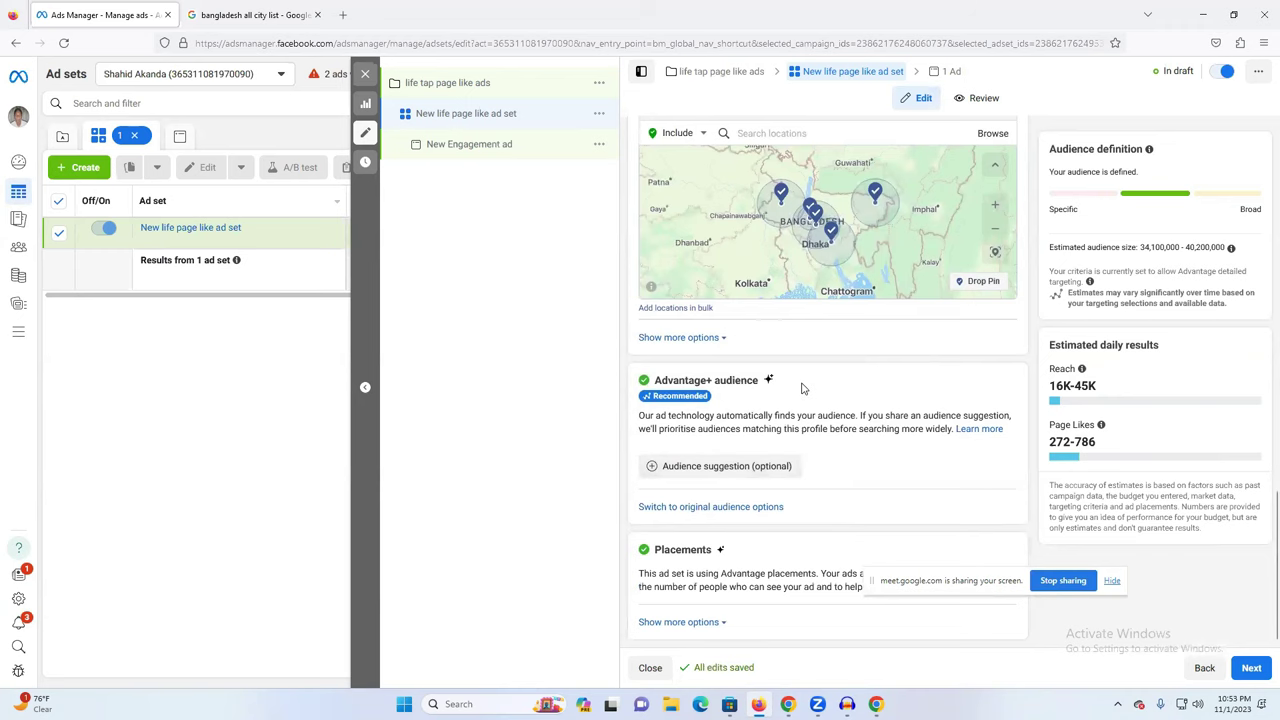
pyautogui.scroll(4, 728, 392)
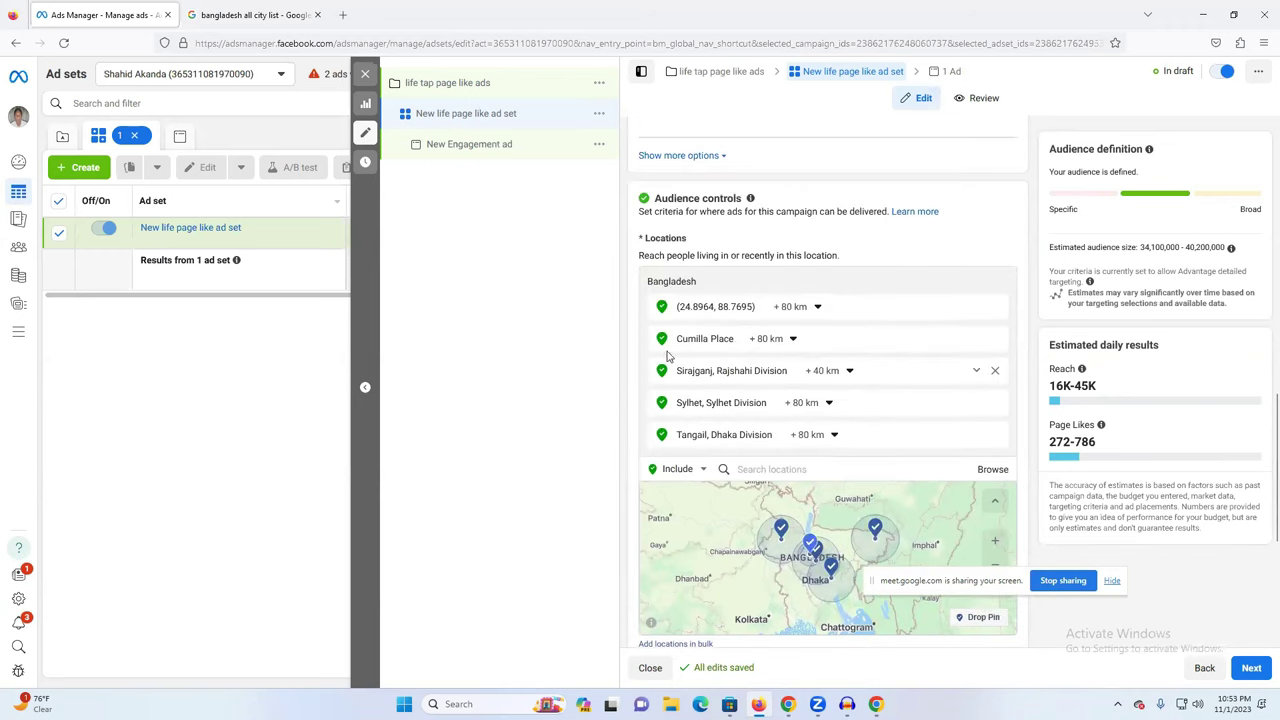
pyautogui.scroll(-3, 922, 375)
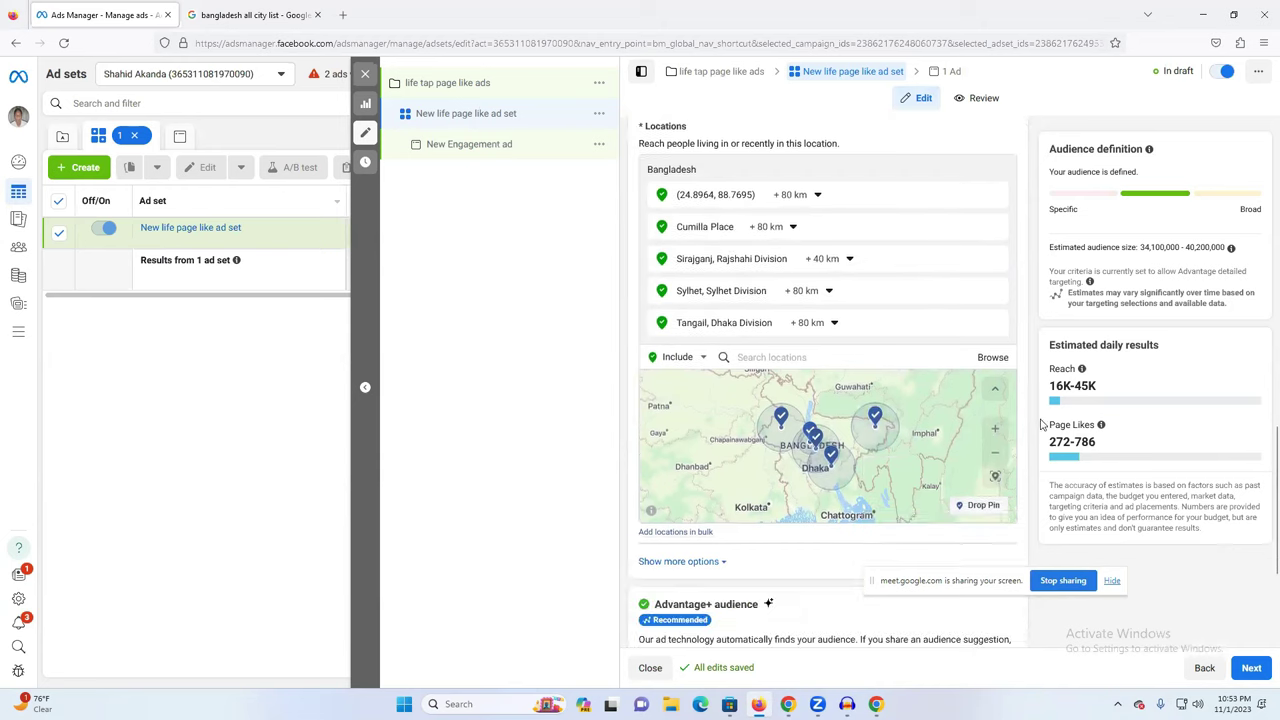
pyautogui.scroll(-4, 658, 573)
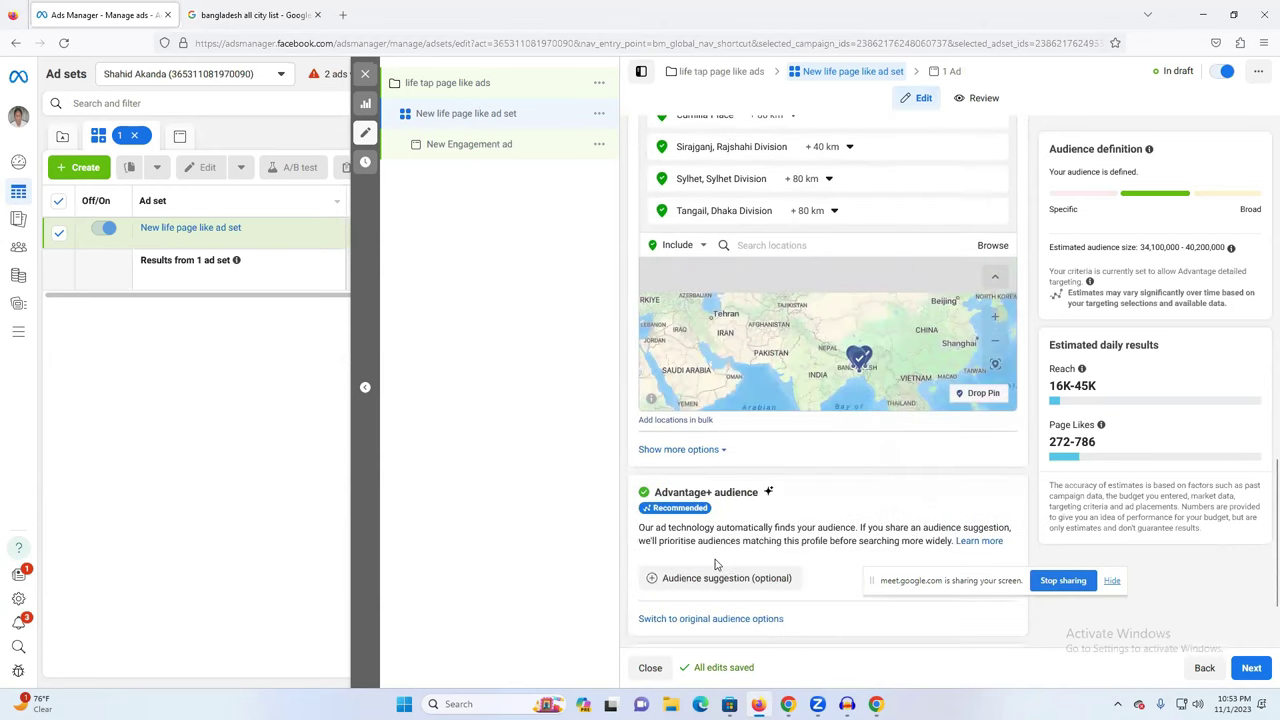
pyautogui.click(709, 527)
pyautogui.scroll(-2, 816, 497)
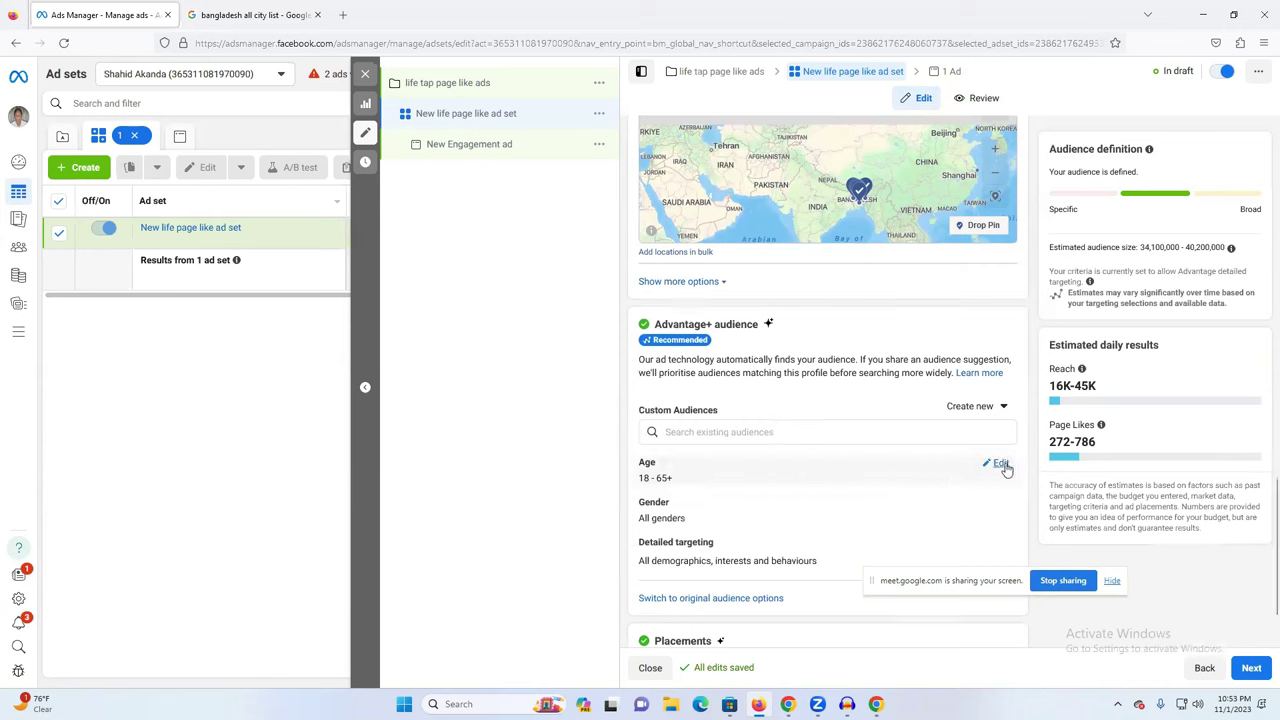
# - Set the maximum age of the suggested audience to 45
pyautogui.click(1000, 464)
pyautogui.click(722, 485)
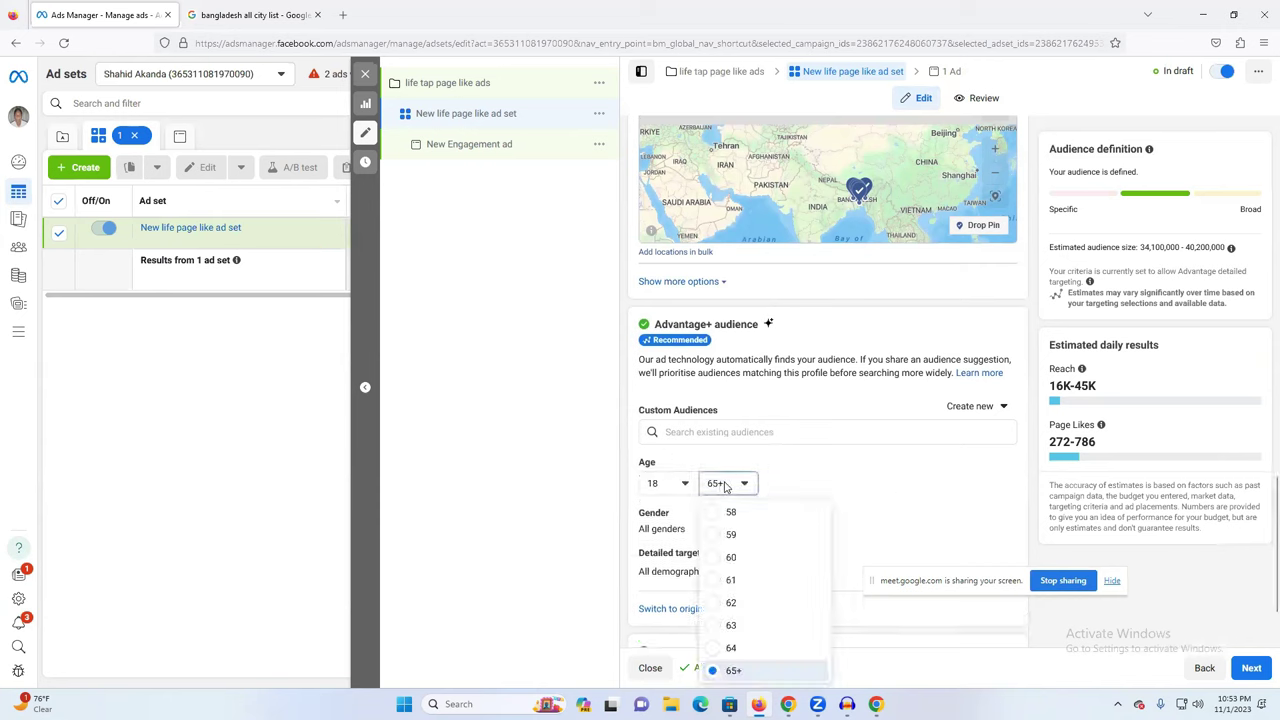
pyautogui.scroll(2, 768, 620)
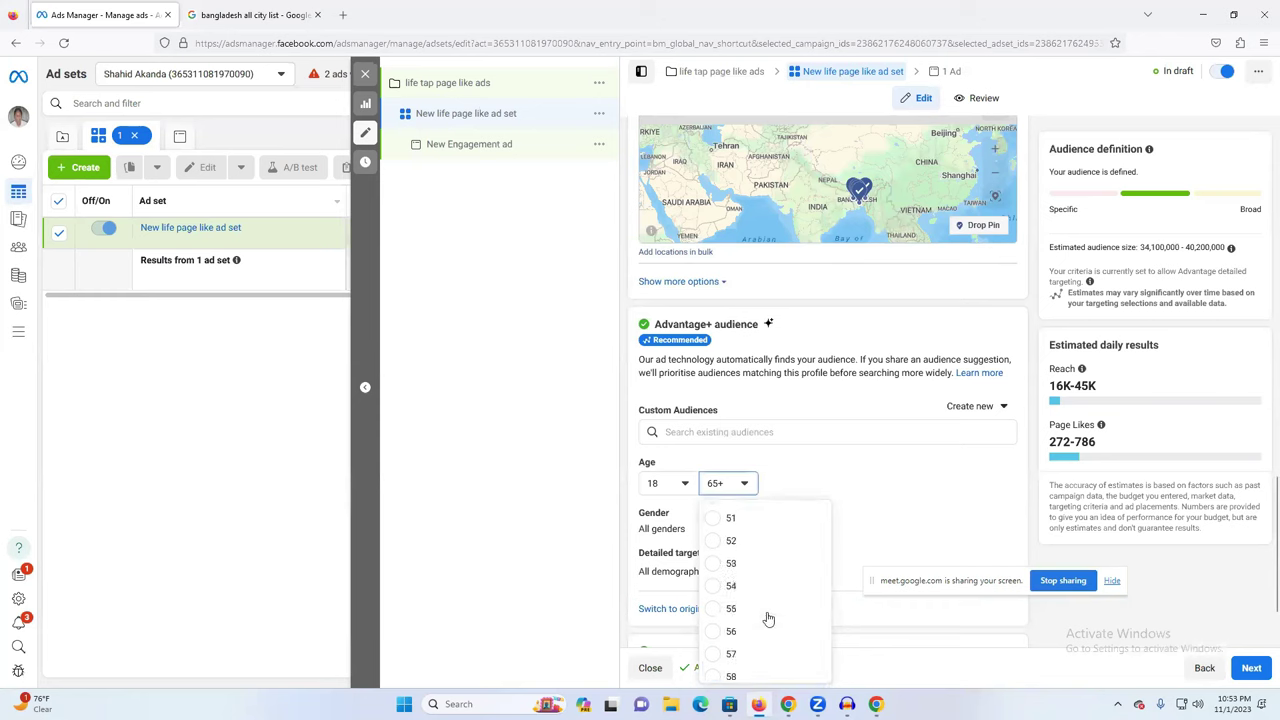
pyautogui.scroll(3, 765, 605)
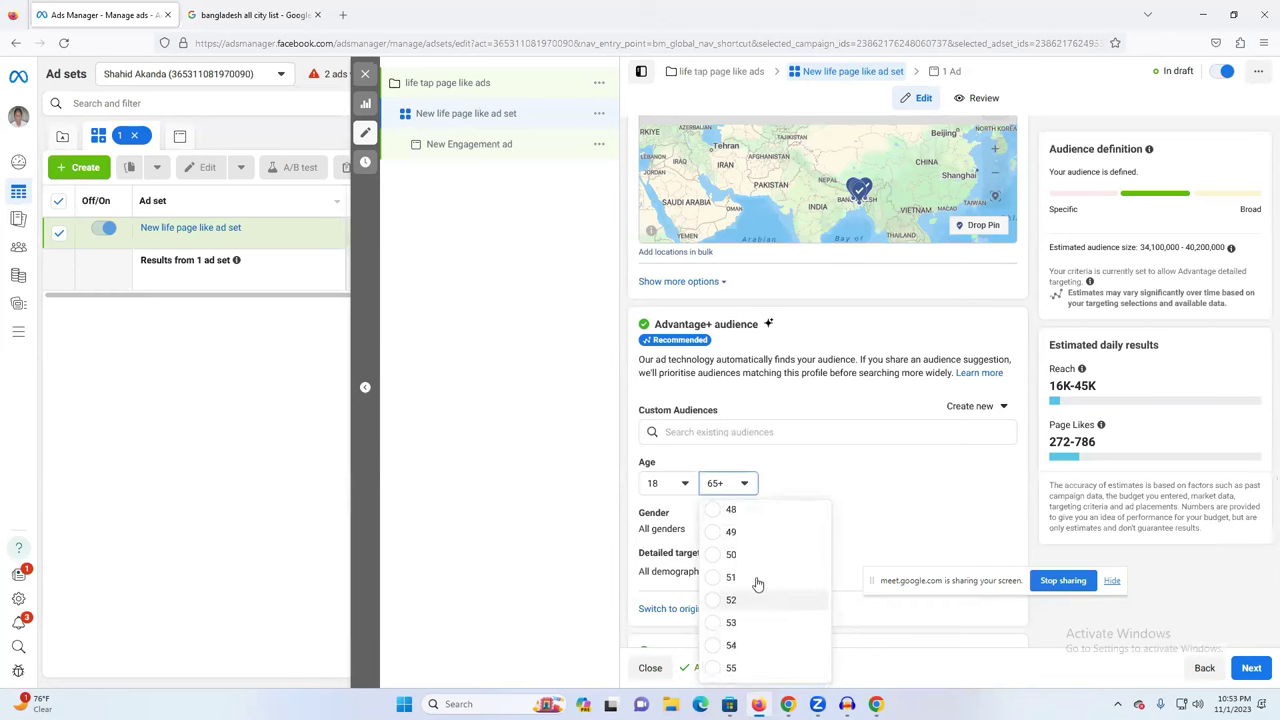
pyautogui.click(750, 558)
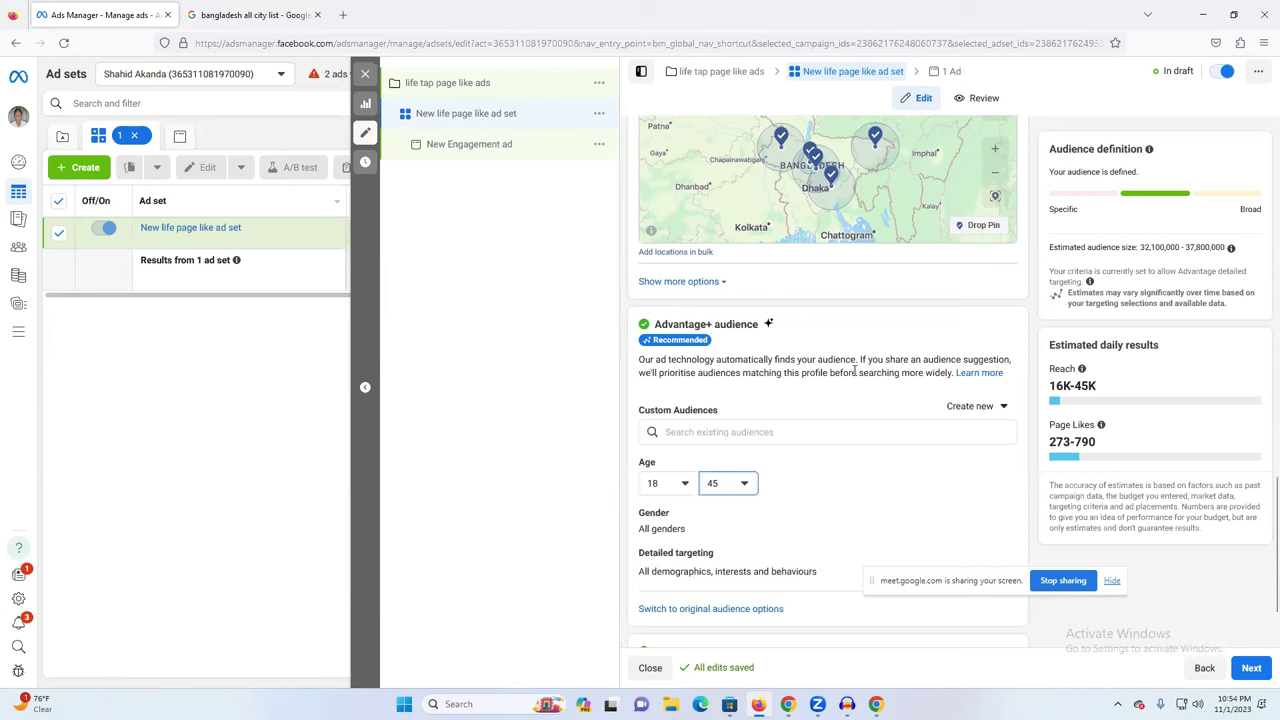
# - Open the gender and detailed targeting settings of the Advantage+ audience for editing
pyautogui.click(1003, 516)
pyautogui.scroll(-1, 929, 503)
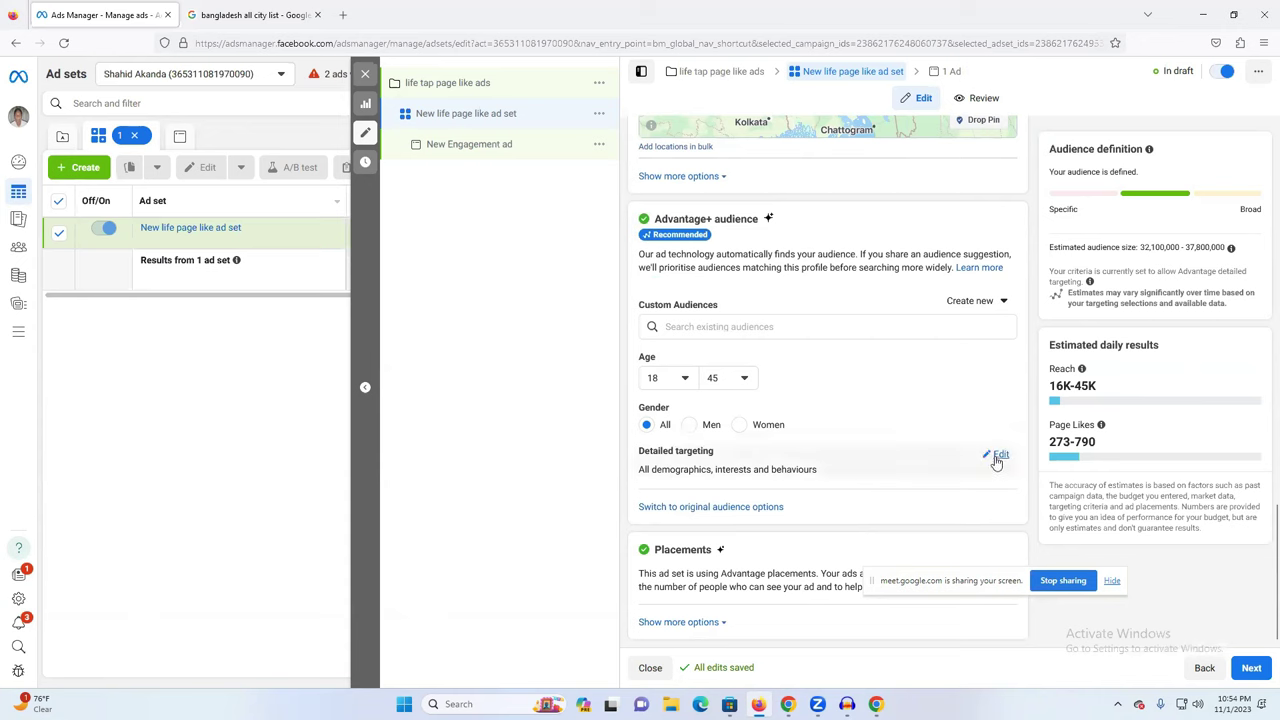
pyautogui.click(995, 460)
pyautogui.click(719, 487)
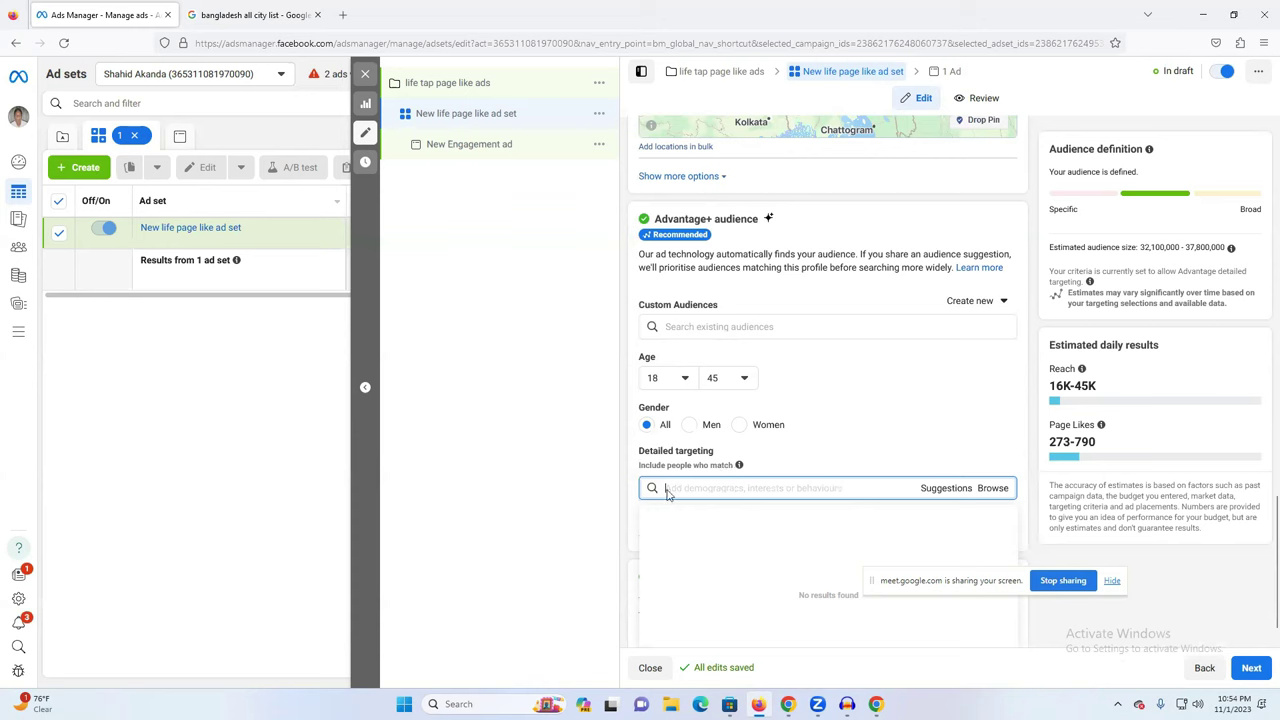
pyautogui.click(618, 491)
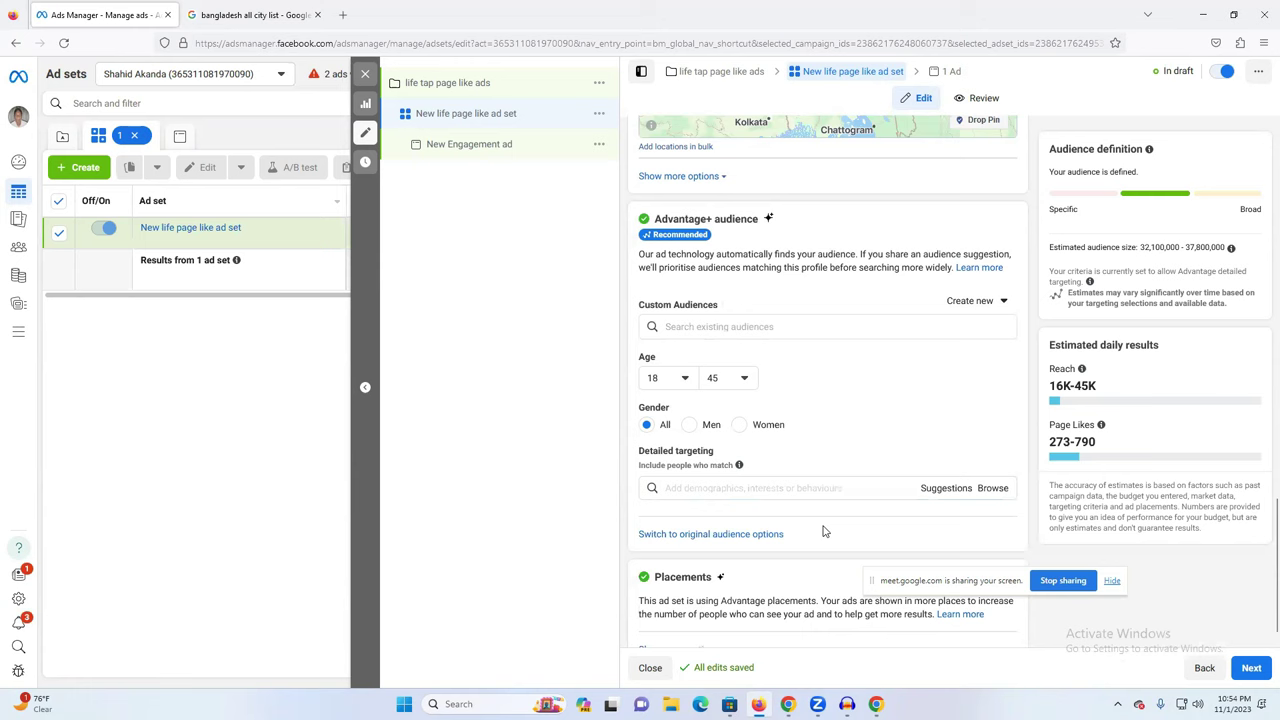
# - Search the detailed targeting options for "online income" and clear the search
pyautogui.click(727, 486)
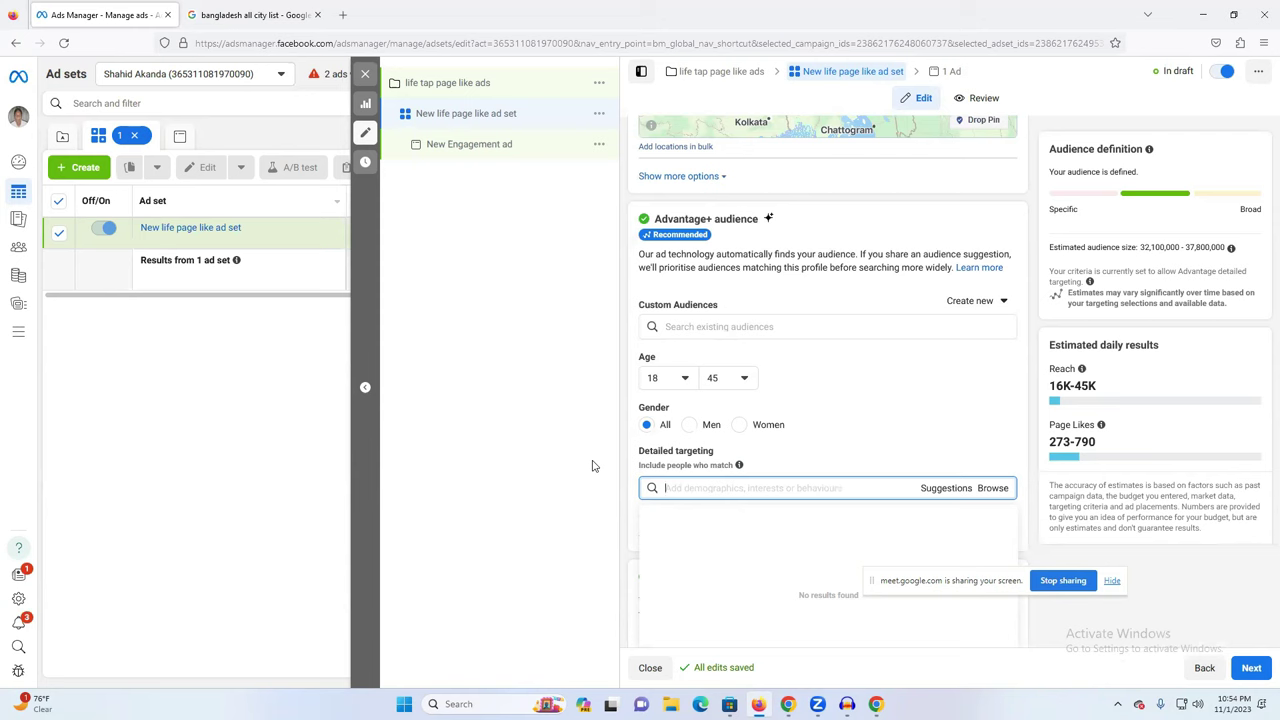
pyautogui.write('(')
pyautogui.press('BackSpace')
pyautogui.write('online come')
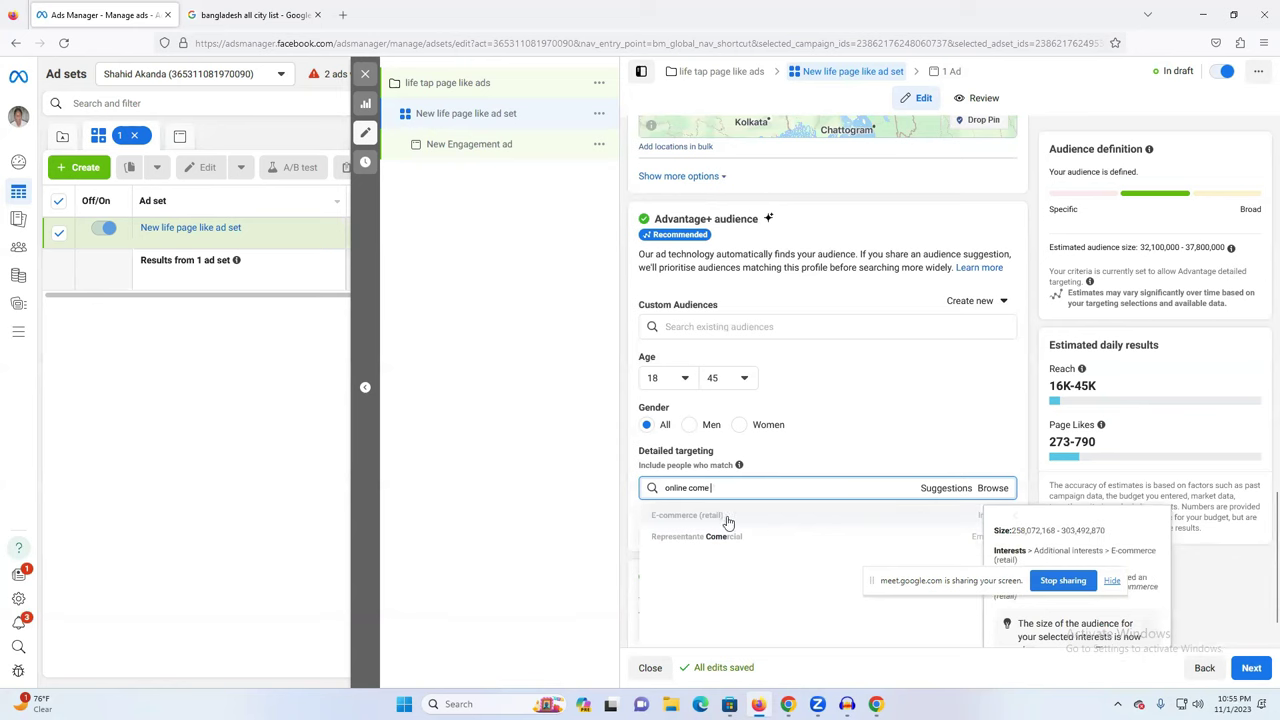
pyautogui.tripleClick(692, 489)
pyautogui.doubleClick(690, 489)
pyautogui.write('in')
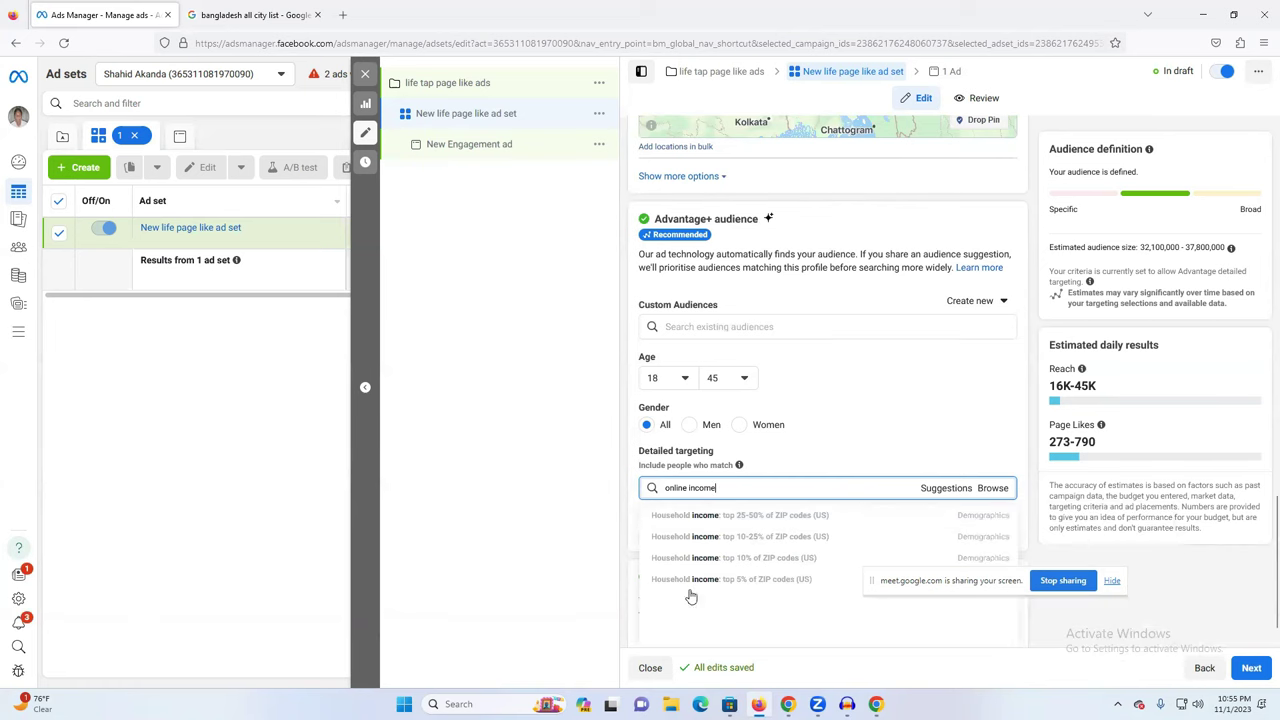
pyautogui.tripleClick(784, 489)
pyautogui.press('BackSpace')
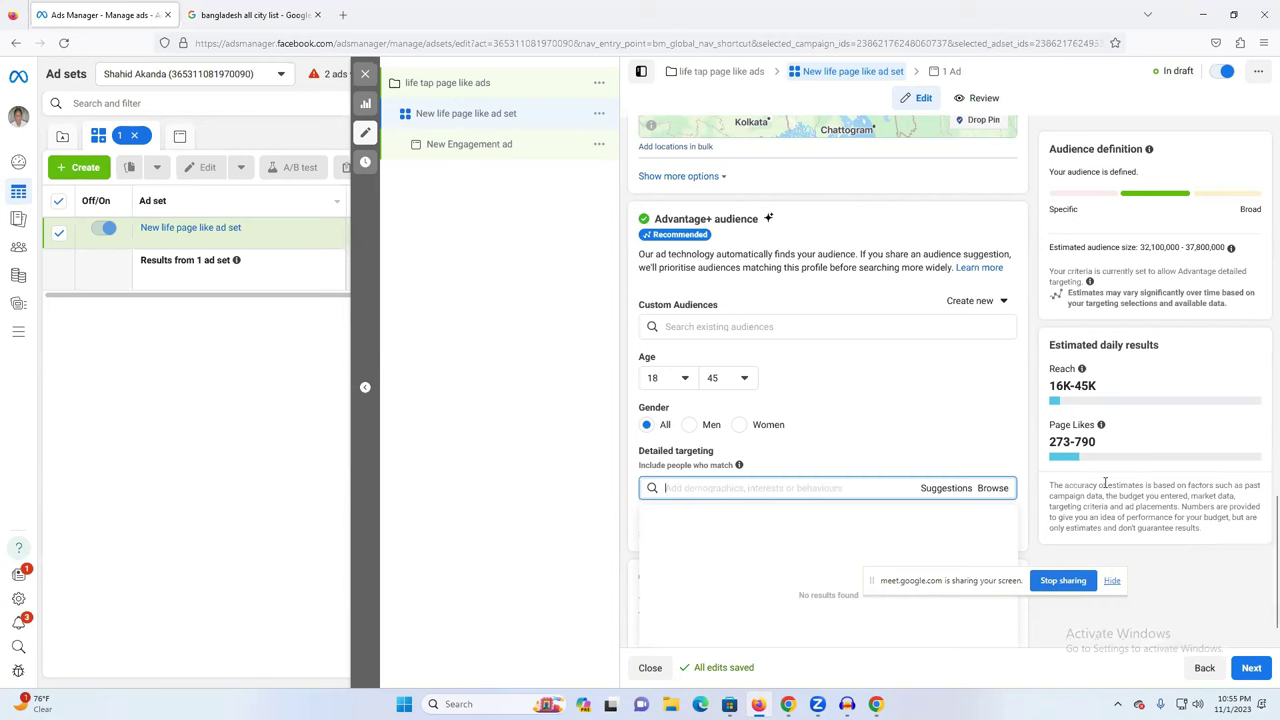
# - Browse the detailed targeting demographics and examine the education level options under Education
pyautogui.scroll(-1, 1100, 480)
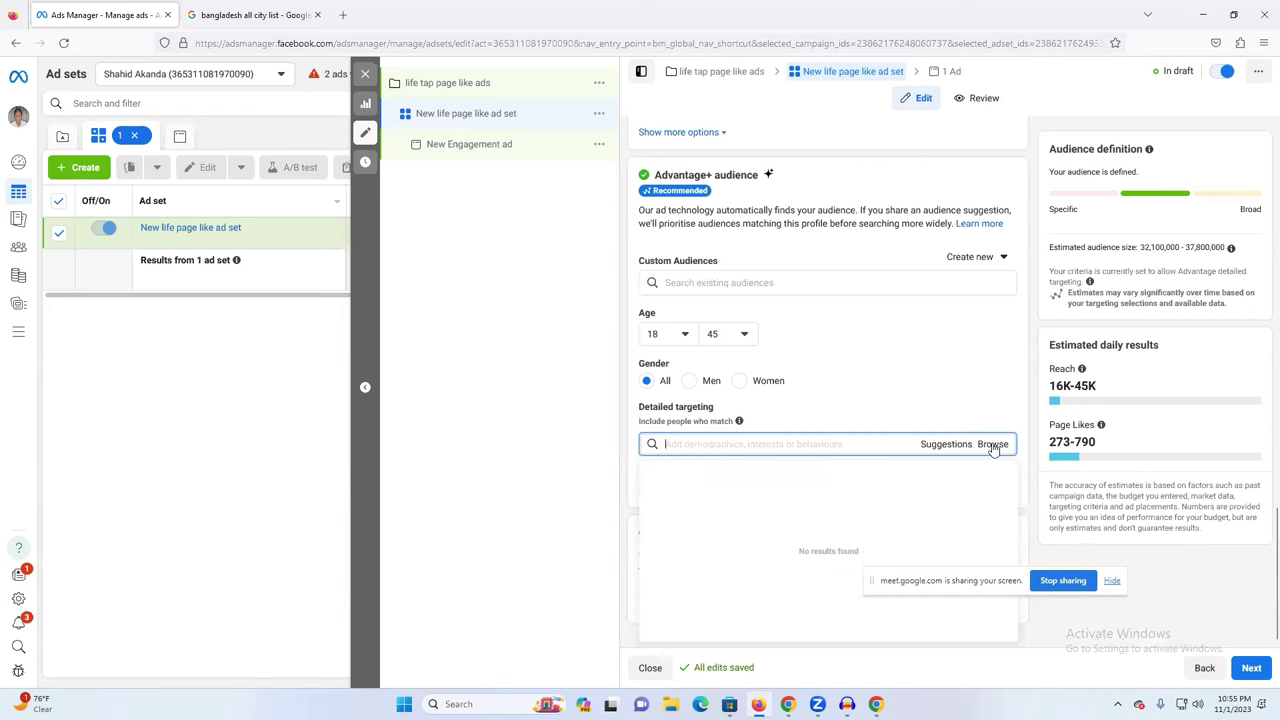
pyautogui.click(993, 449)
pyautogui.click(991, 460)
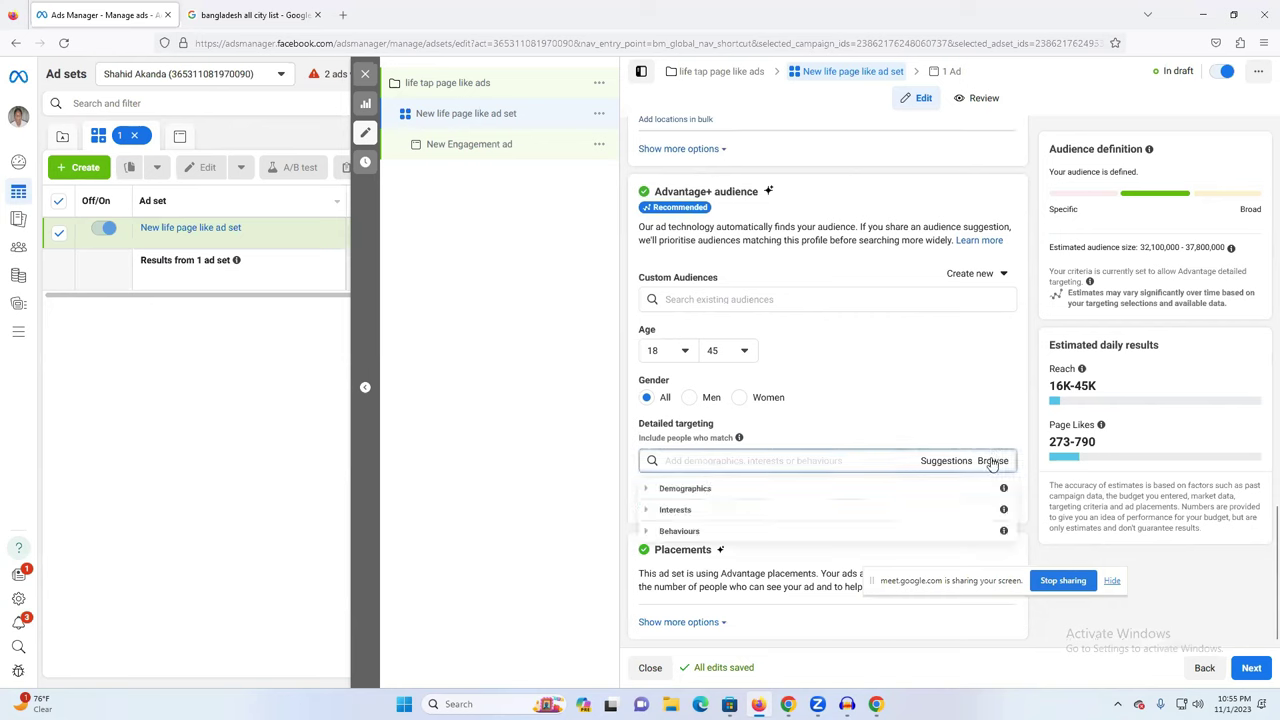
pyautogui.click(703, 490)
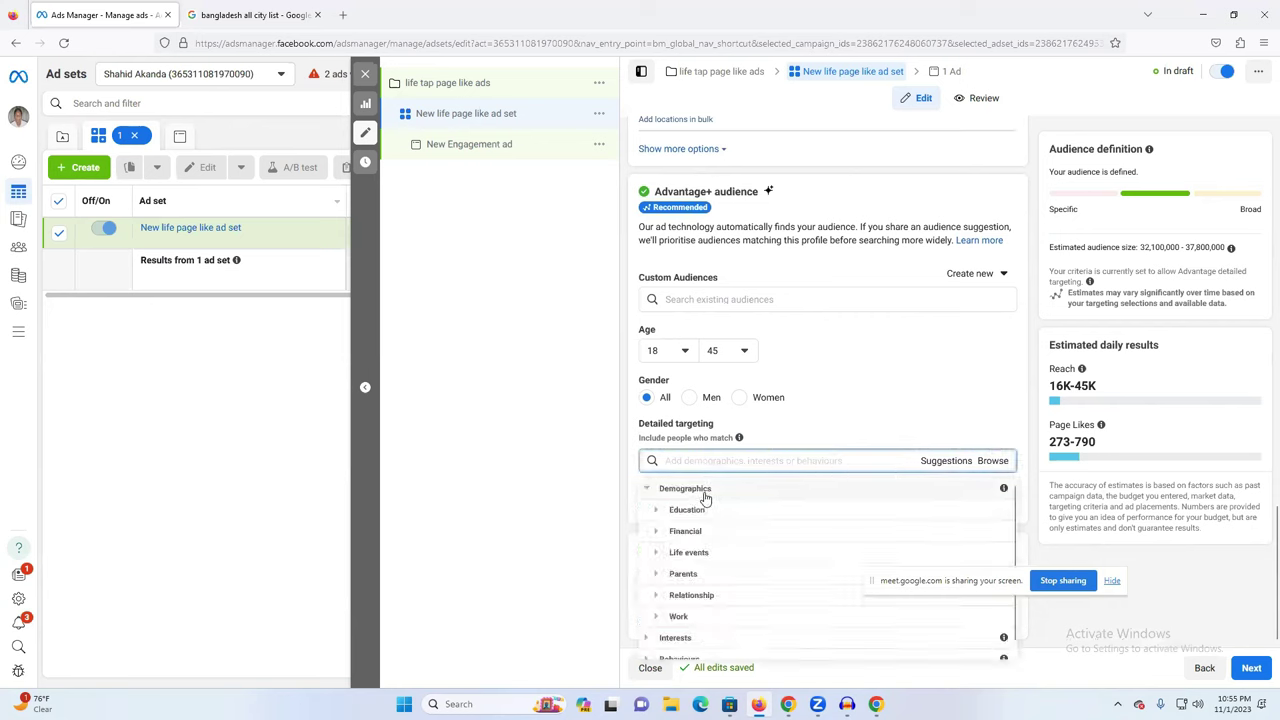
pyautogui.click(718, 510)
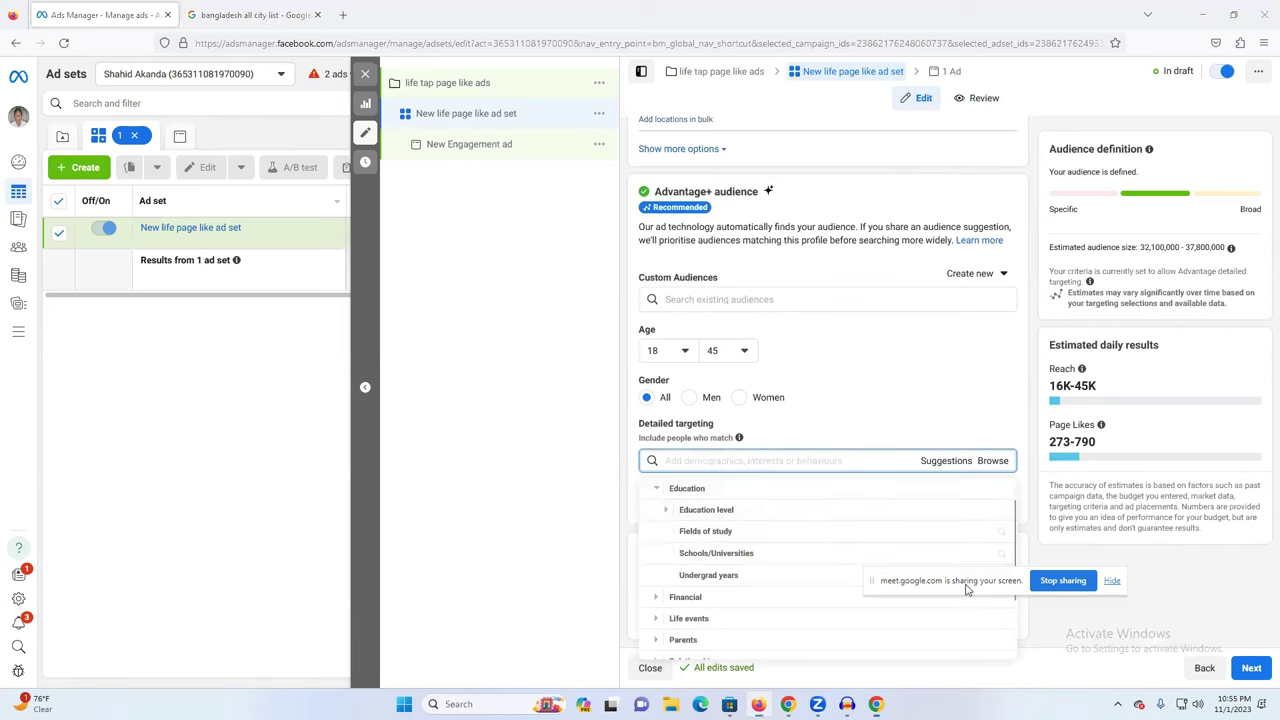
pyautogui.click(716, 512)
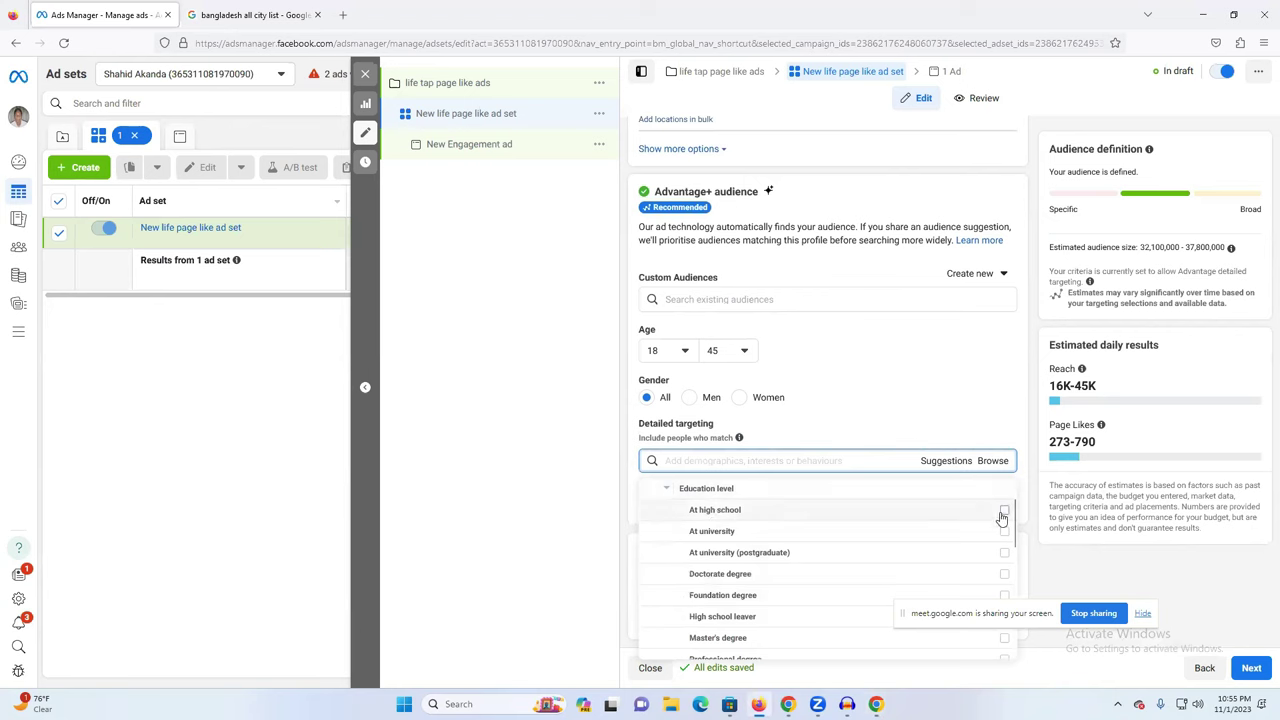
pyautogui.scroll(-2, 700, 560)
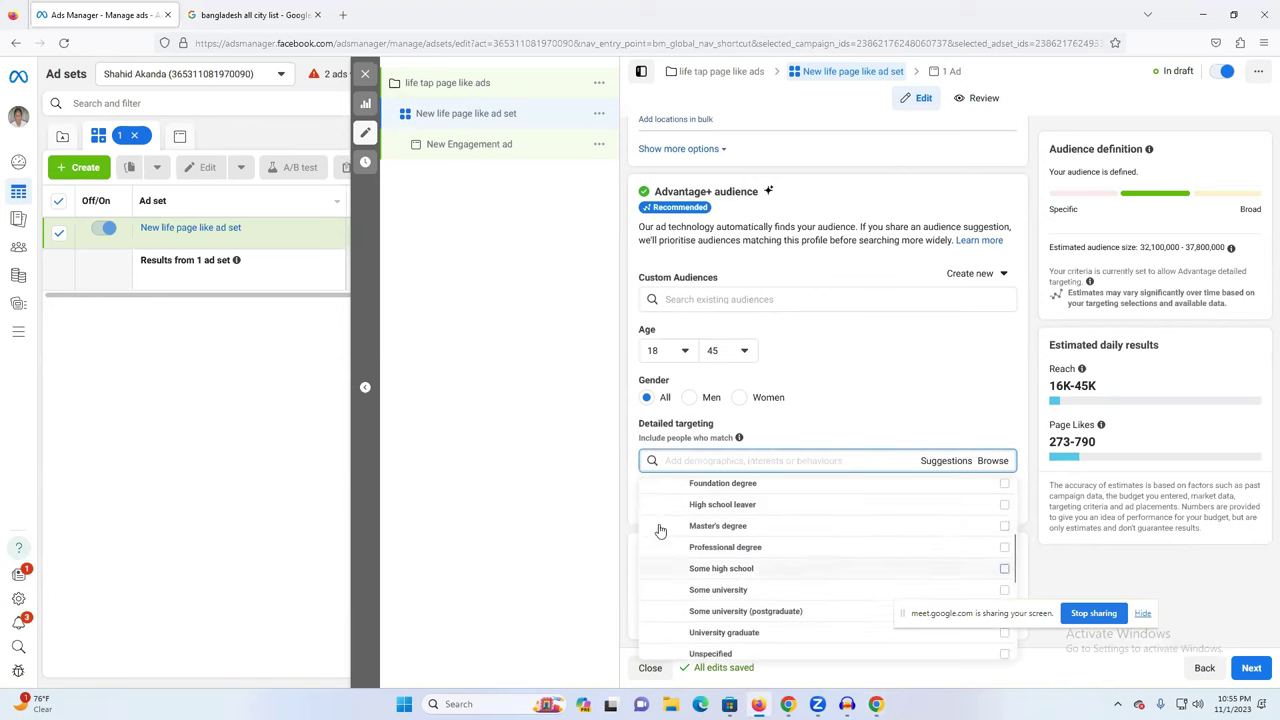
pyautogui.click(569, 423)
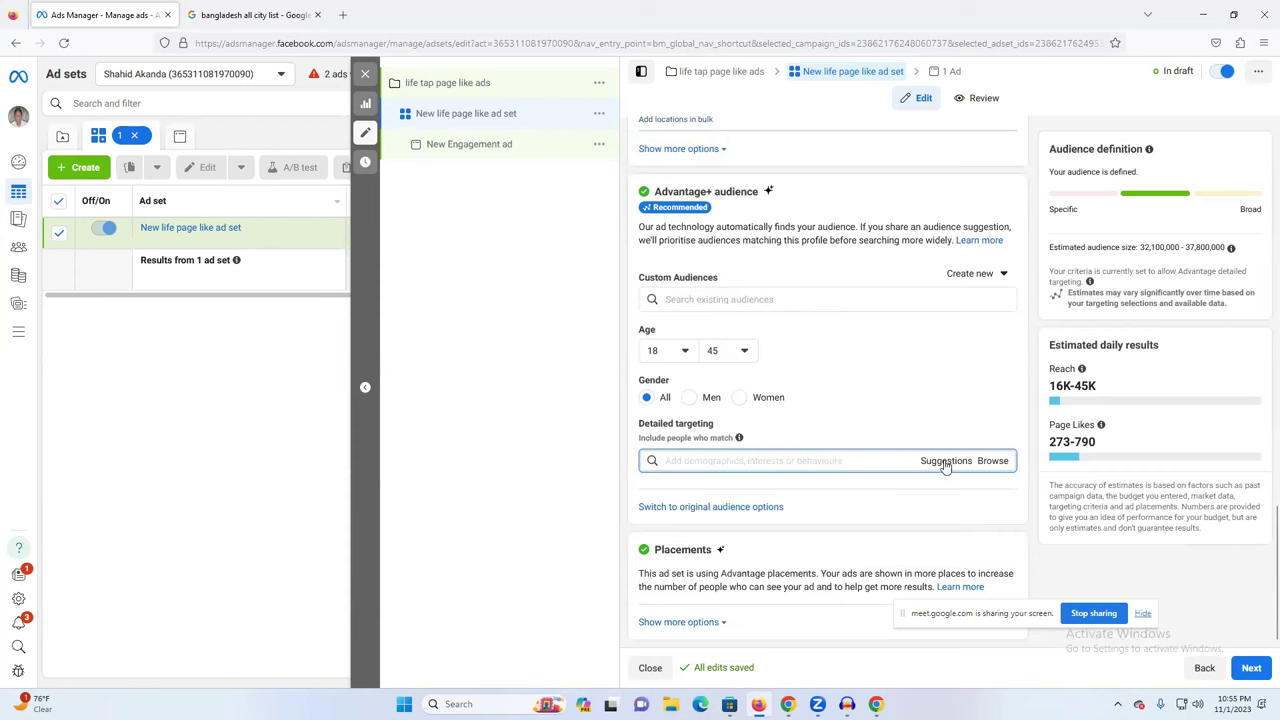
# - Browse the detailed targeting behaviours and examine the Mobile Device User options
pyautogui.click(994, 462)
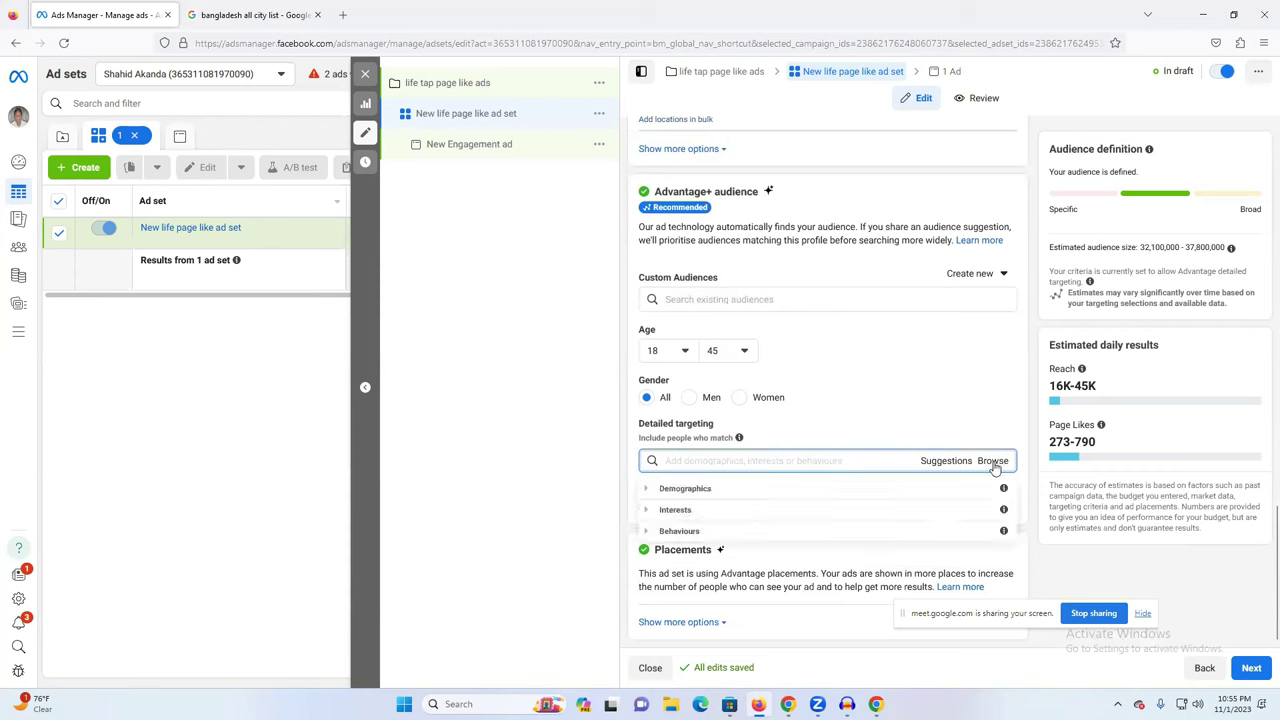
pyautogui.click(808, 534)
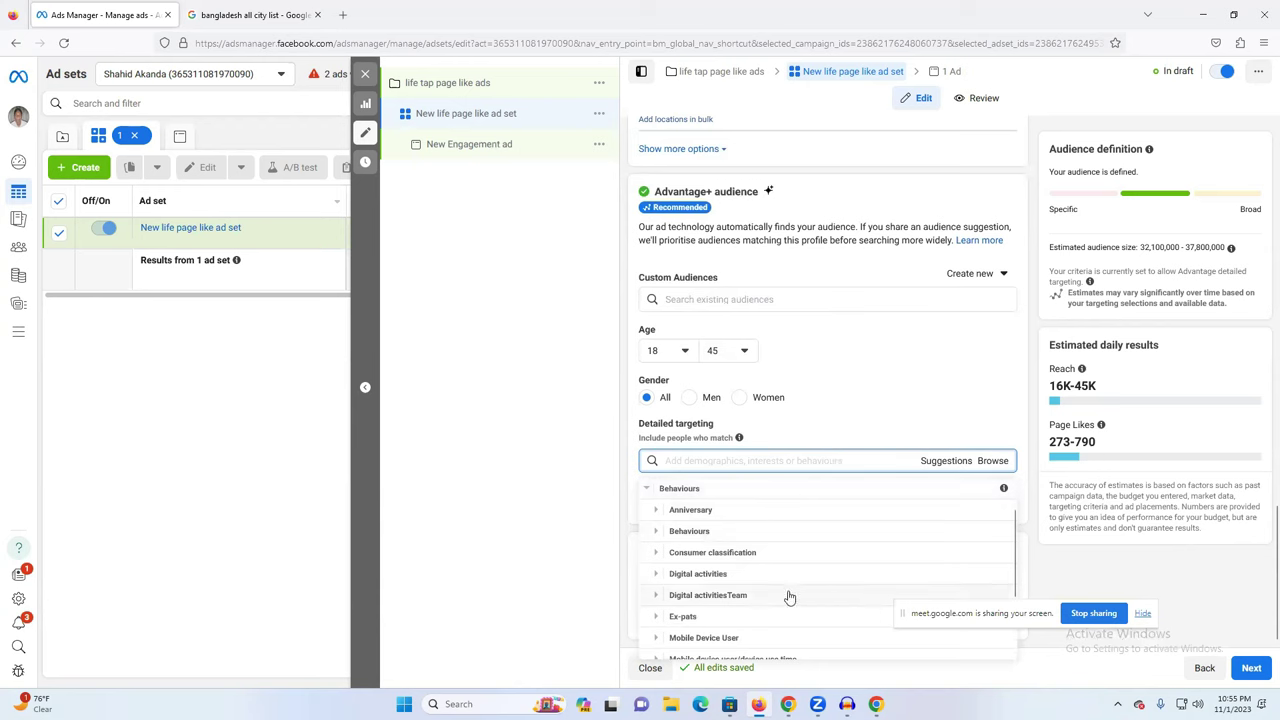
pyautogui.scroll(-1, 800, 595)
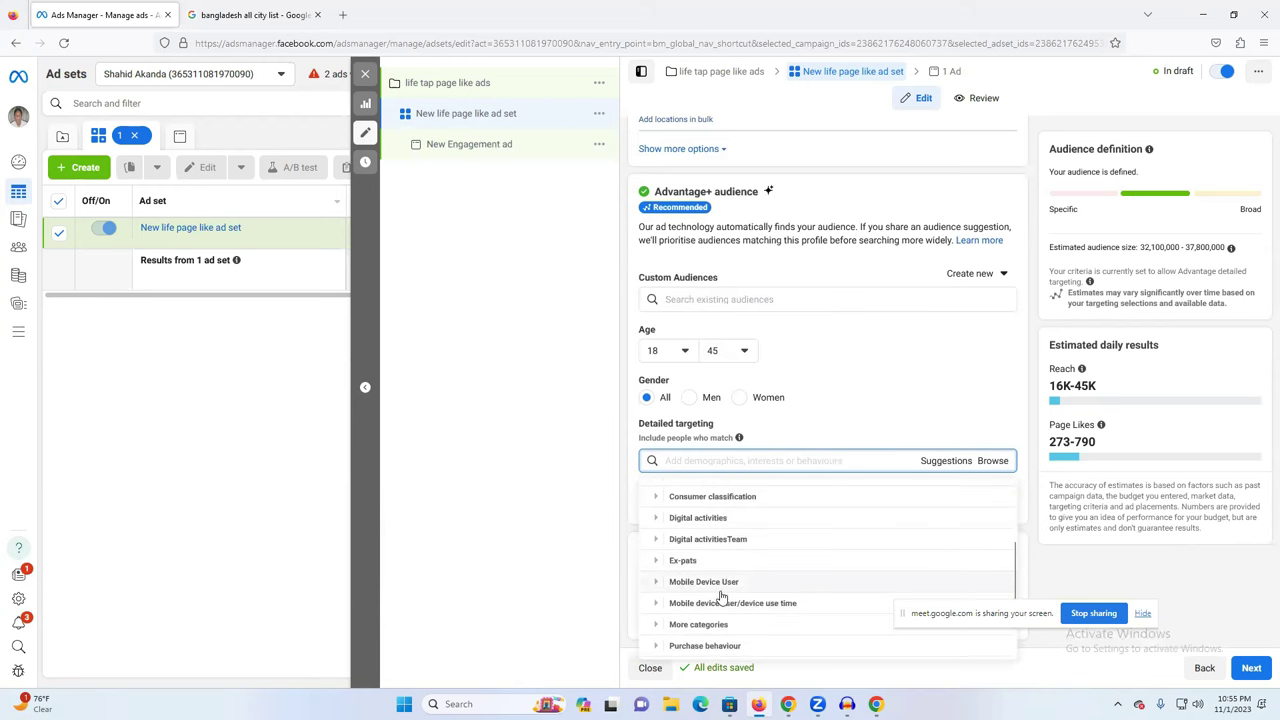
pyautogui.scroll(-1, 771, 592)
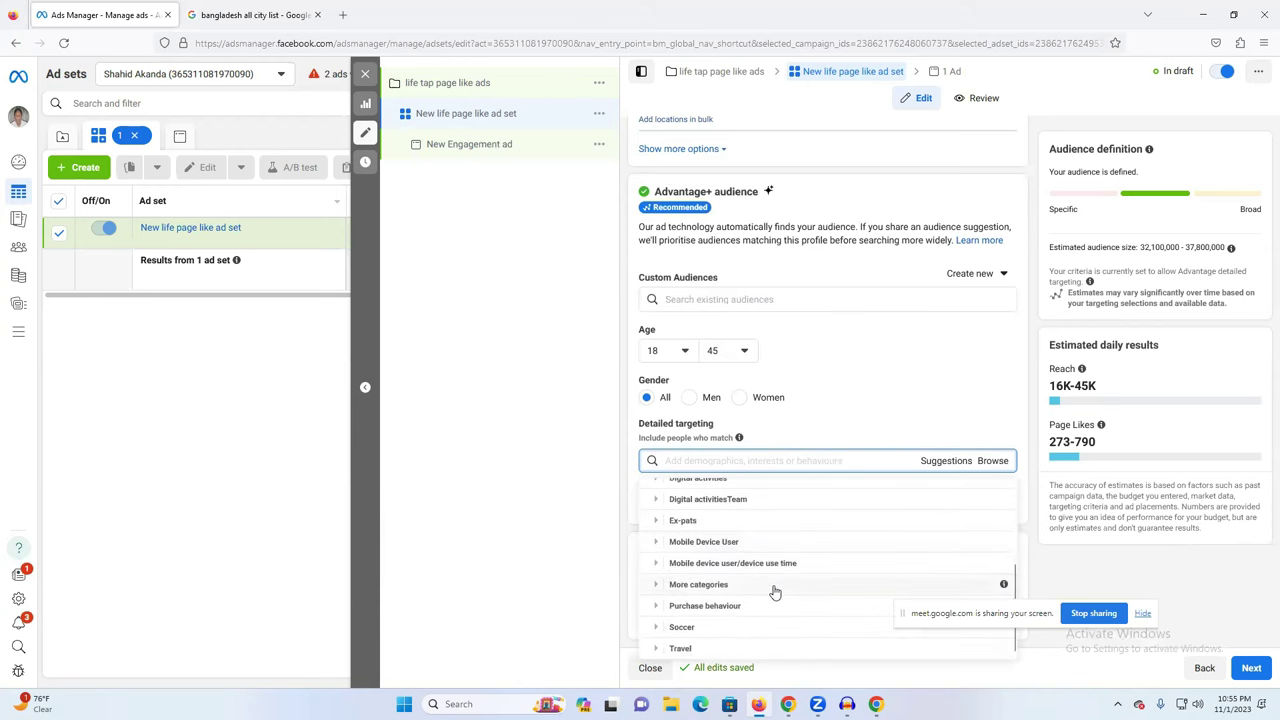
pyautogui.click(672, 543)
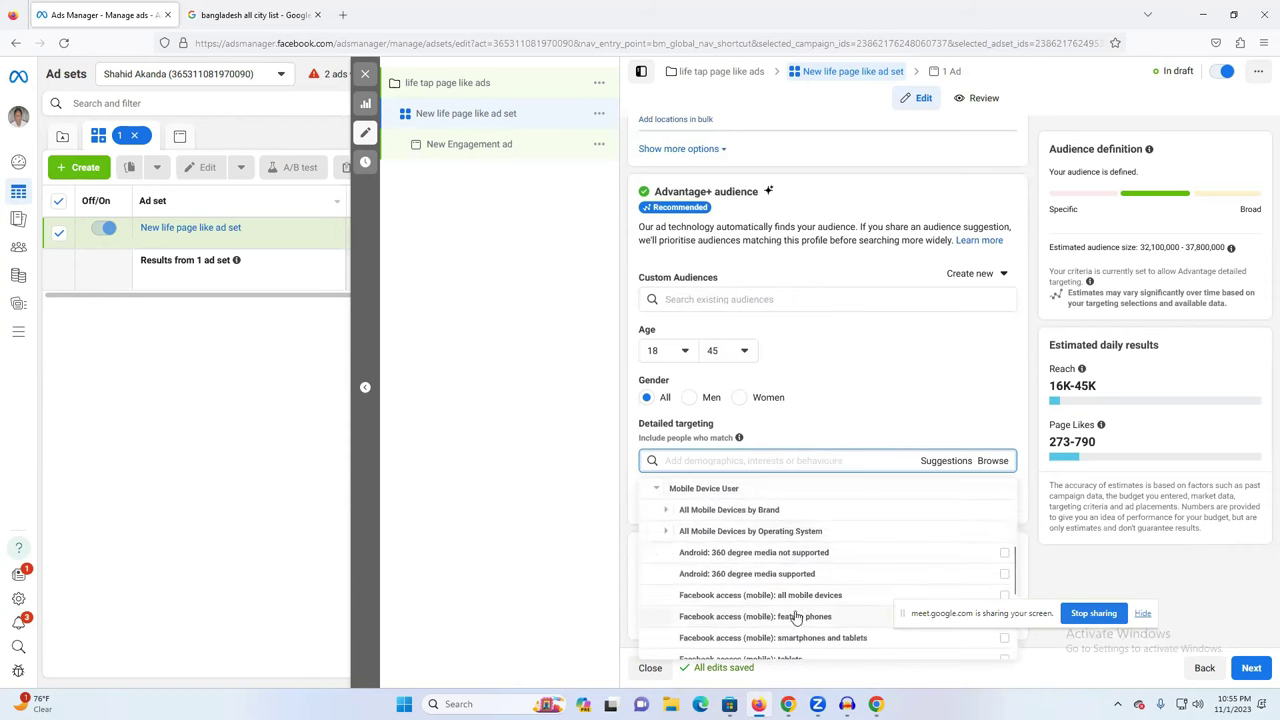
pyautogui.scroll(-1, 752, 628)
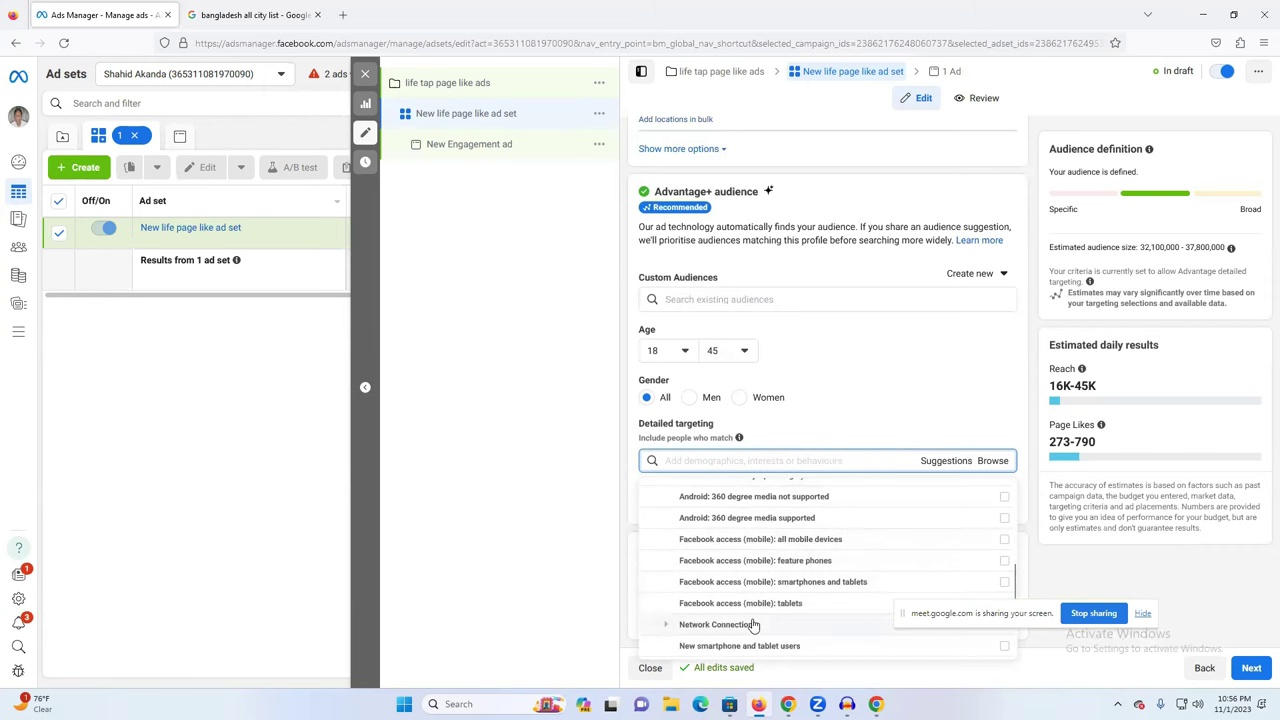
pyautogui.scroll(-1, 754, 620)
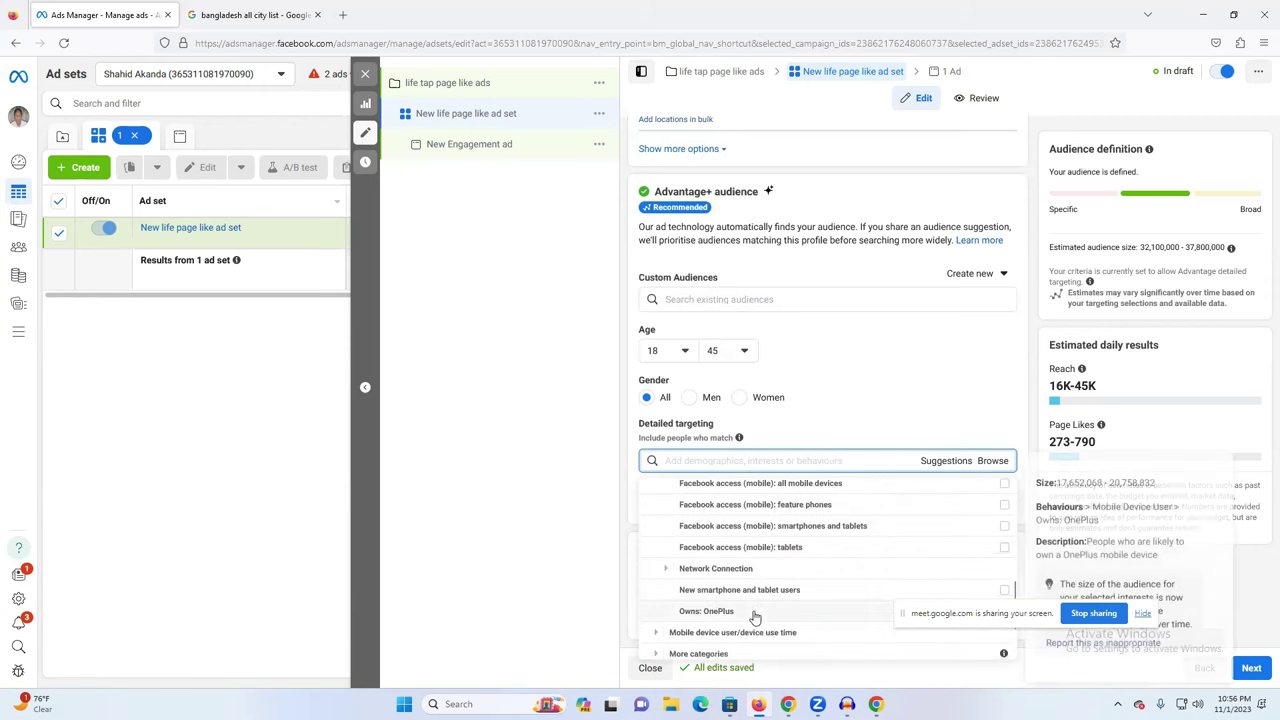
pyautogui.scroll(-1, 786, 604)
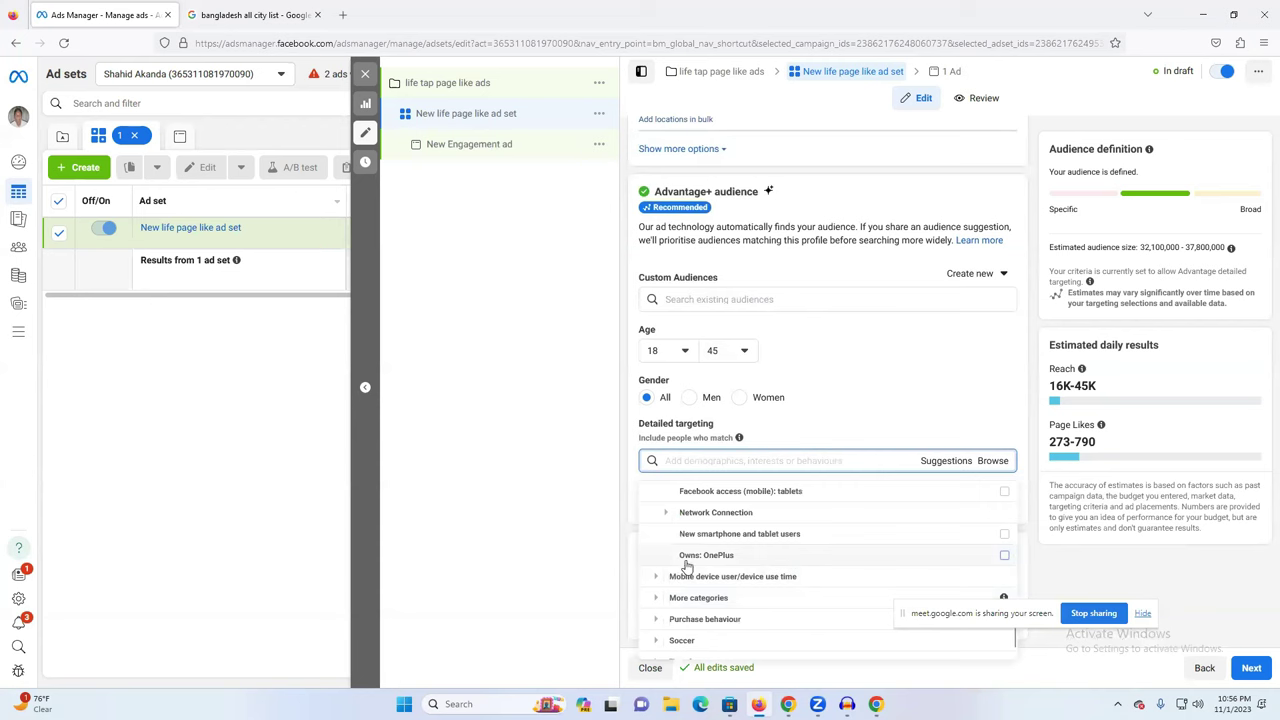
# - Examine the device use time, purchase behaviour, soccer and travel options among the targeting behaviours
pyautogui.click(712, 578)
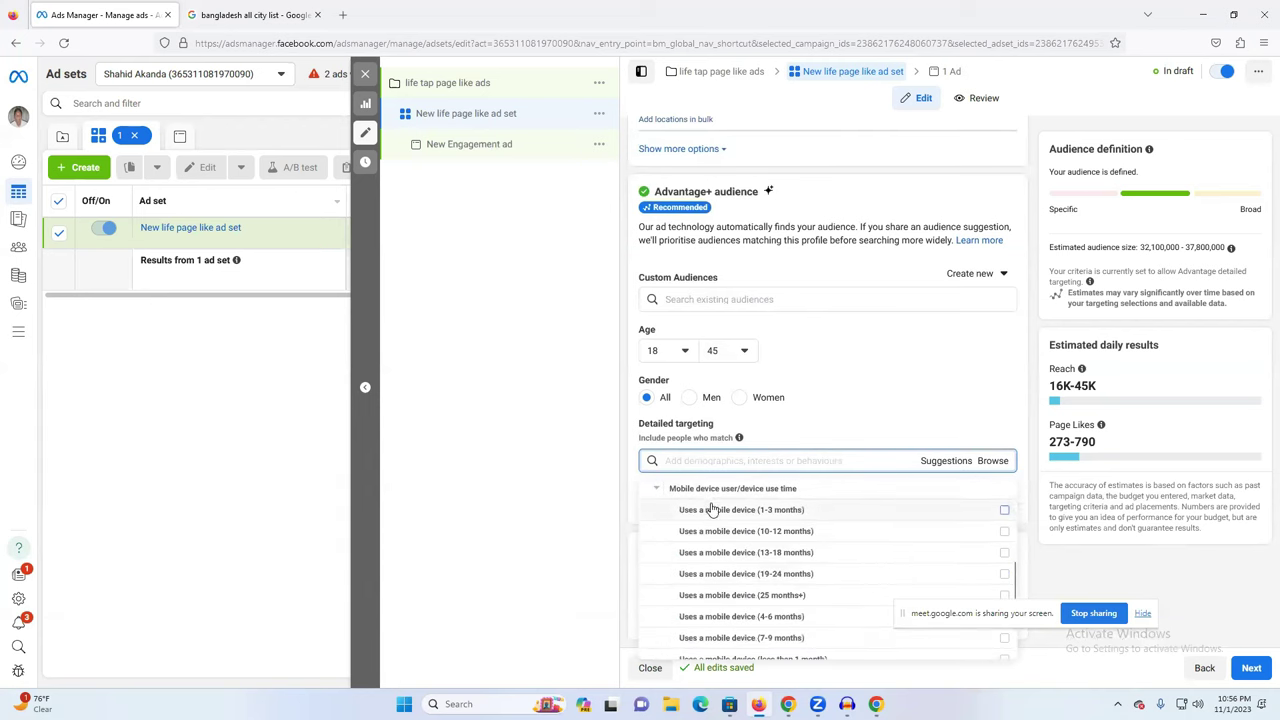
pyautogui.scroll(-2, 735, 556)
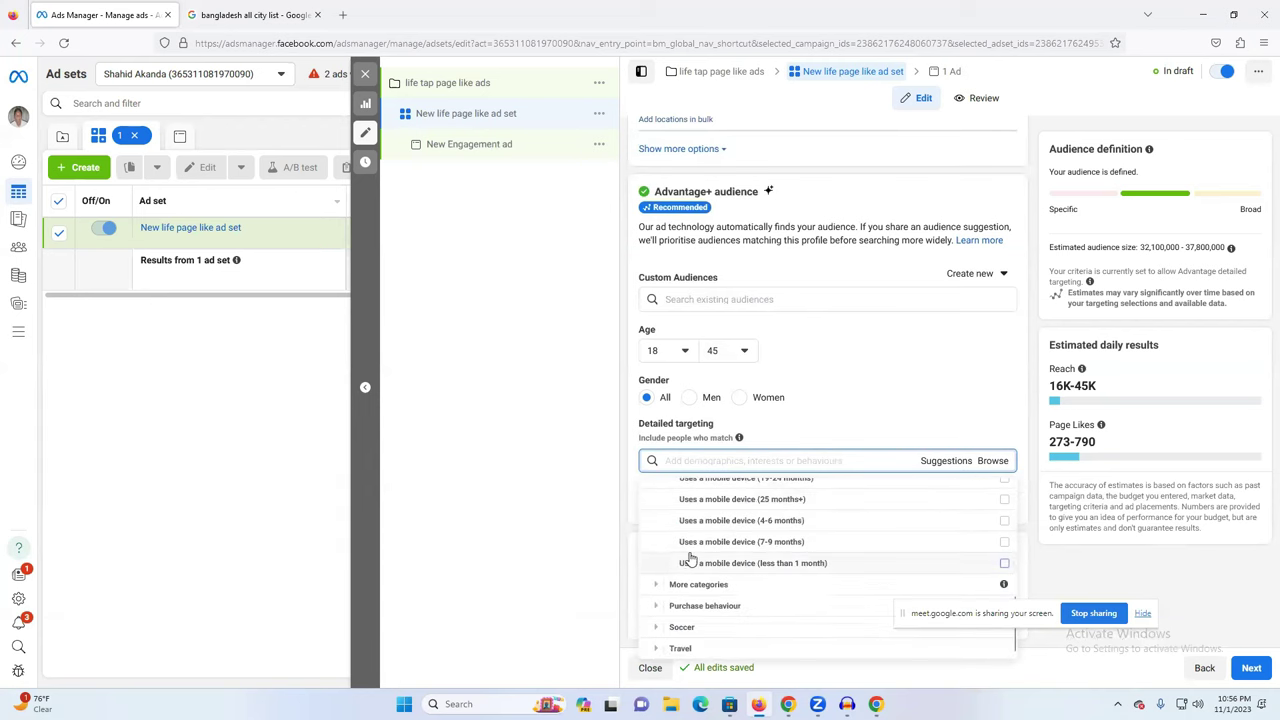
pyautogui.moveTo(732, 555)
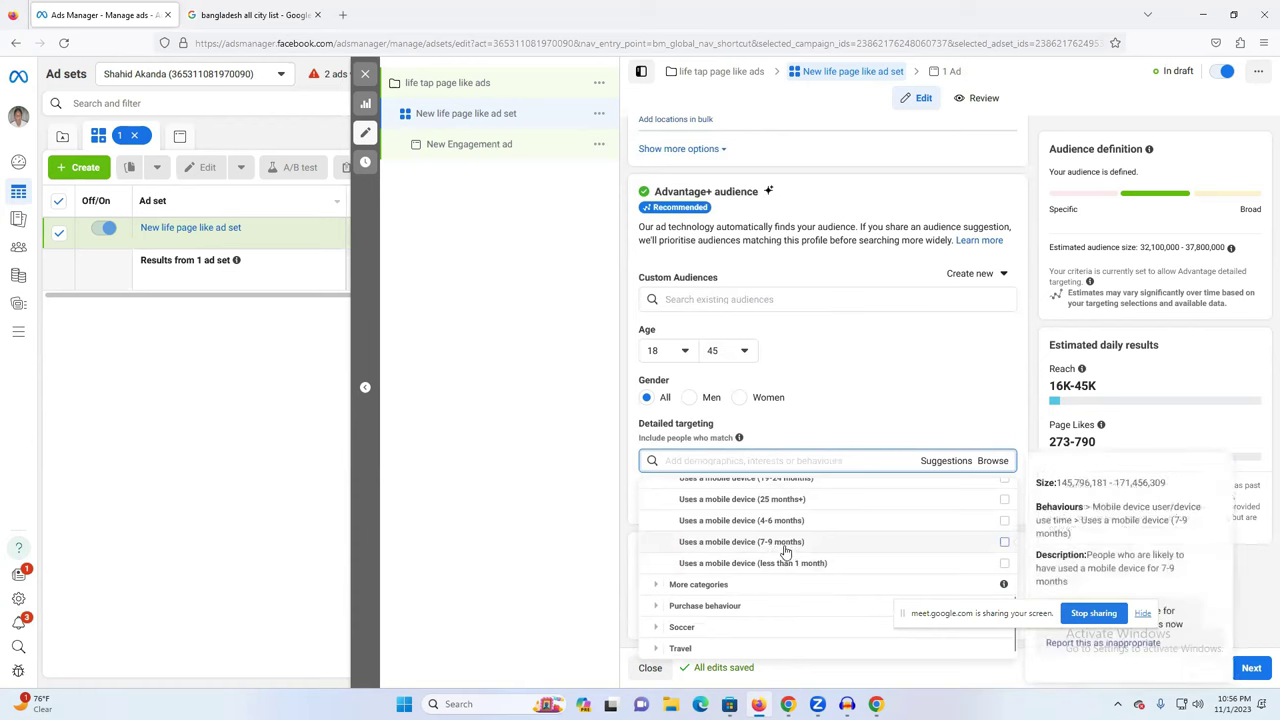
pyautogui.click(702, 606)
pyautogui.click(684, 628)
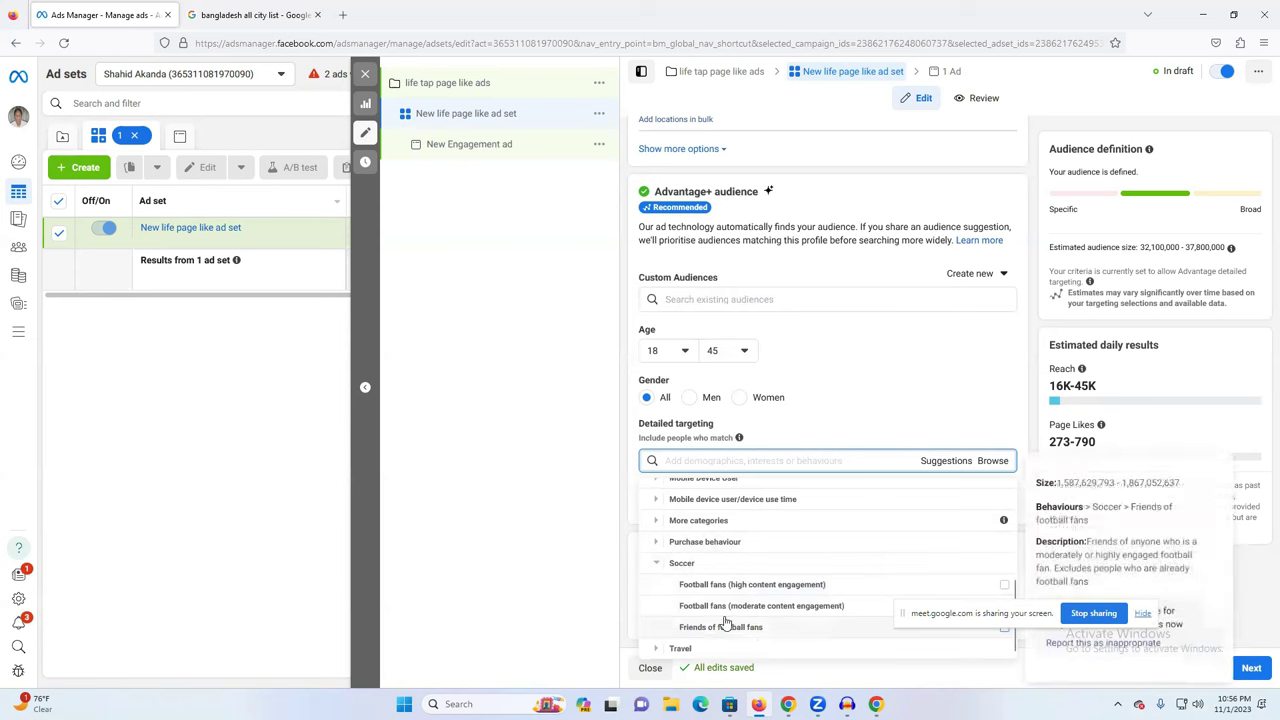
pyautogui.click(660, 650)
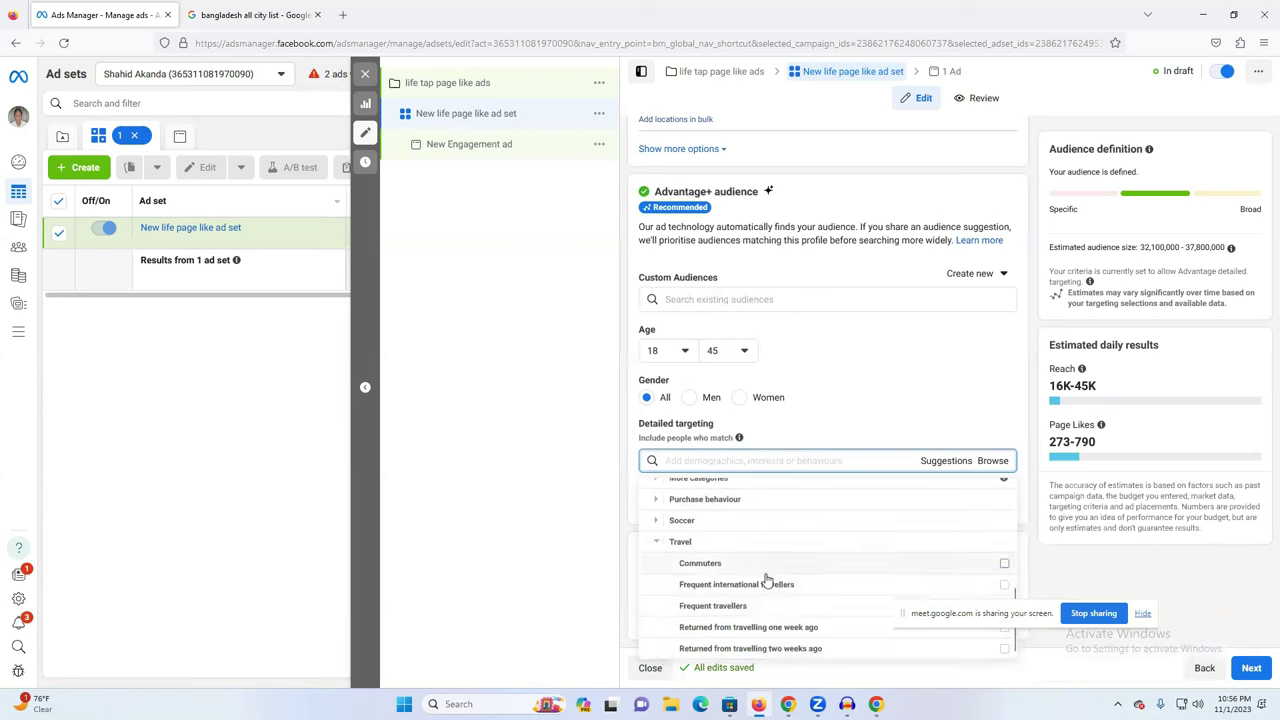
# - Examine the consumer classification and digital activities behaviours, and close the targeting list without choosing any
pyautogui.scroll(10, 745, 608)
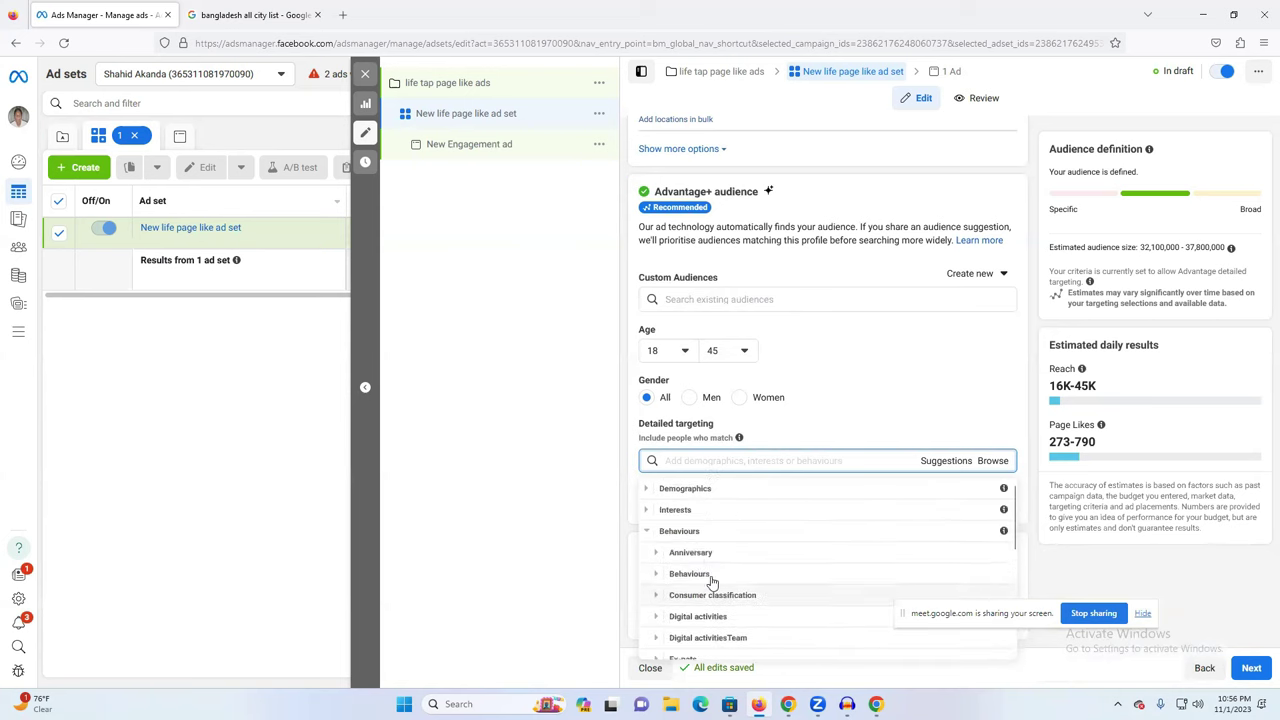
pyautogui.click(743, 597)
pyautogui.scroll(-2, 760, 590)
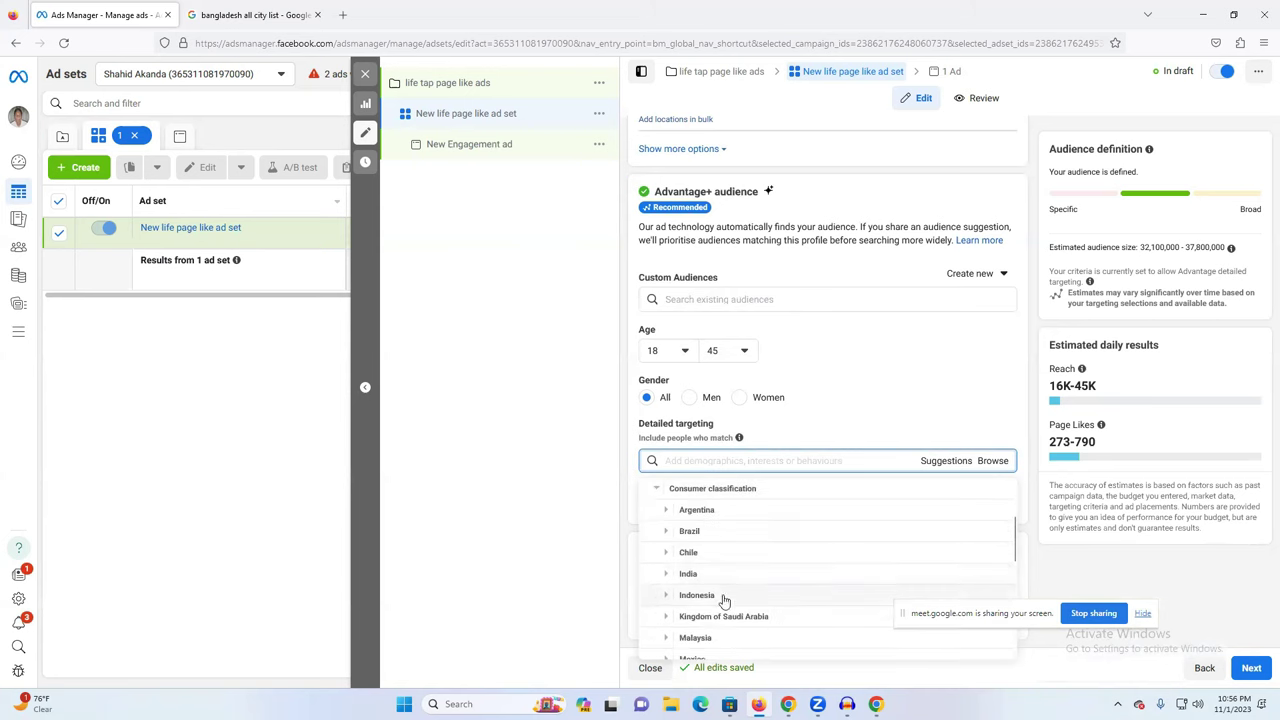
pyautogui.scroll(-1, 745, 590)
pyautogui.scroll(-3, 746, 591)
pyautogui.click(730, 566)
pyautogui.scroll(-1, 744, 570)
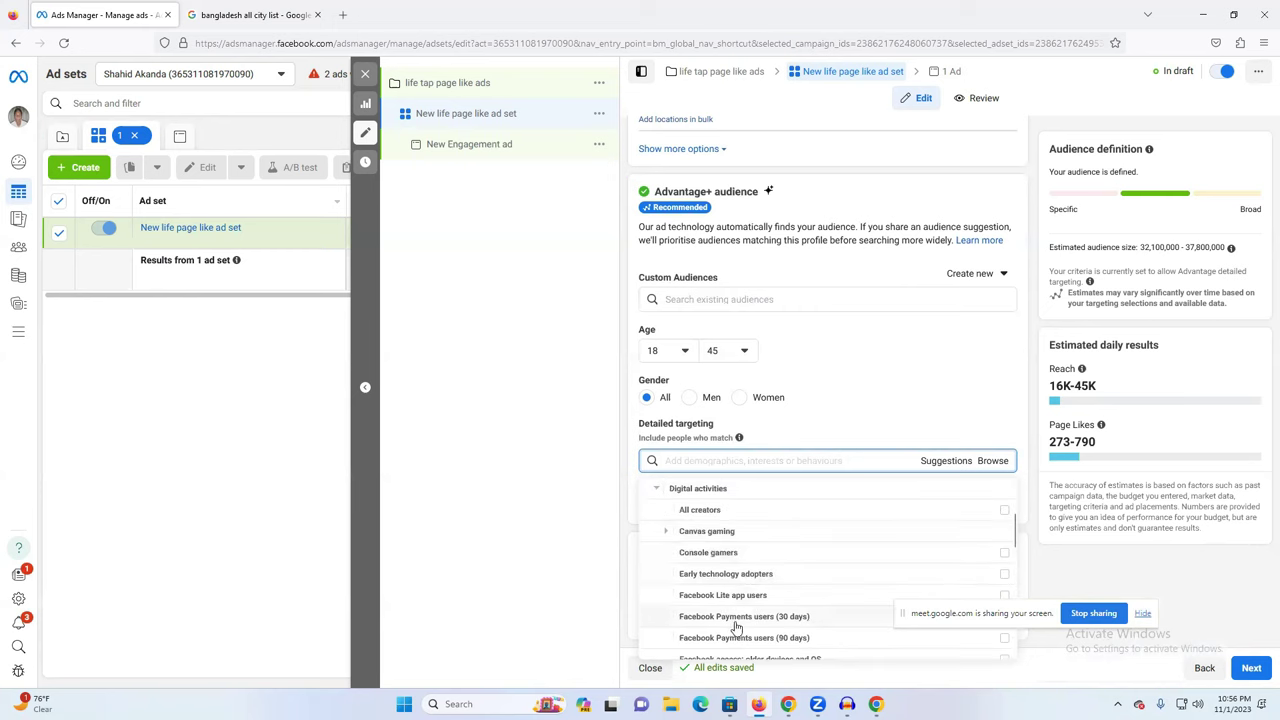
pyautogui.click(609, 431)
# - Expand the ad set's additional placement options and review the placement controls and brand safety settings
pyautogui.moveTo(719, 423)
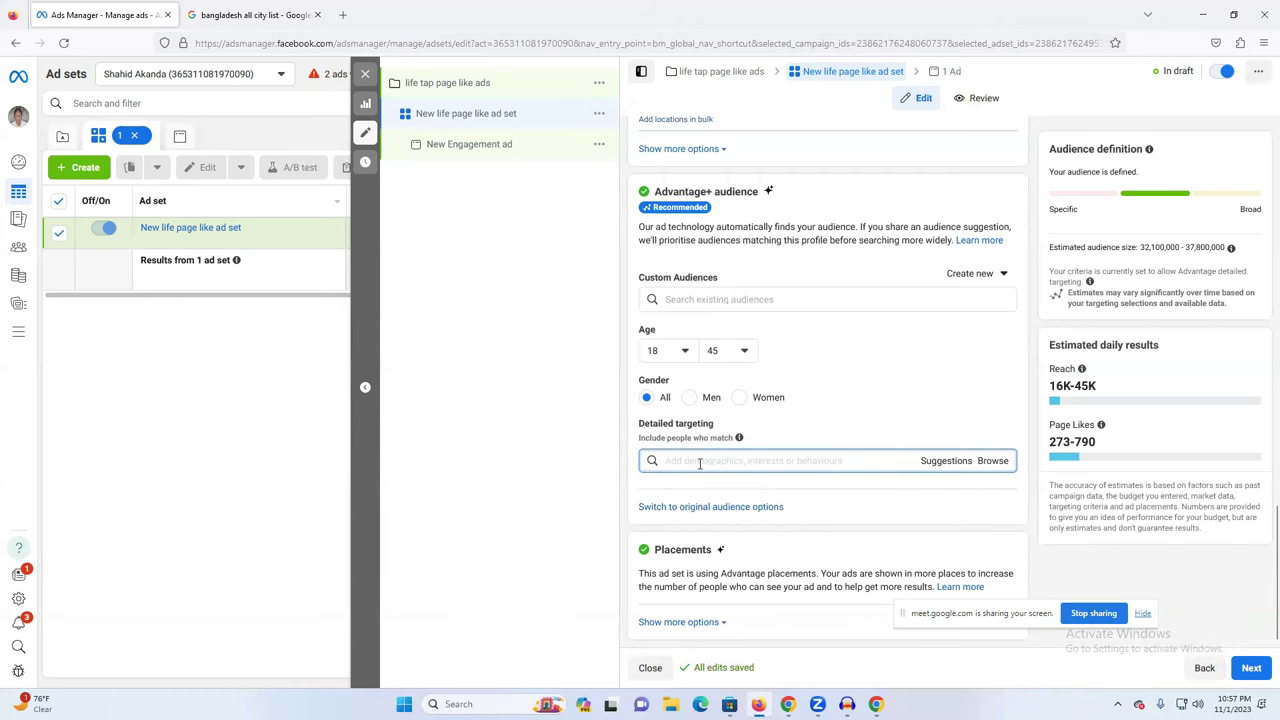
pyautogui.click(674, 624)
pyautogui.scroll(-1, 674, 631)
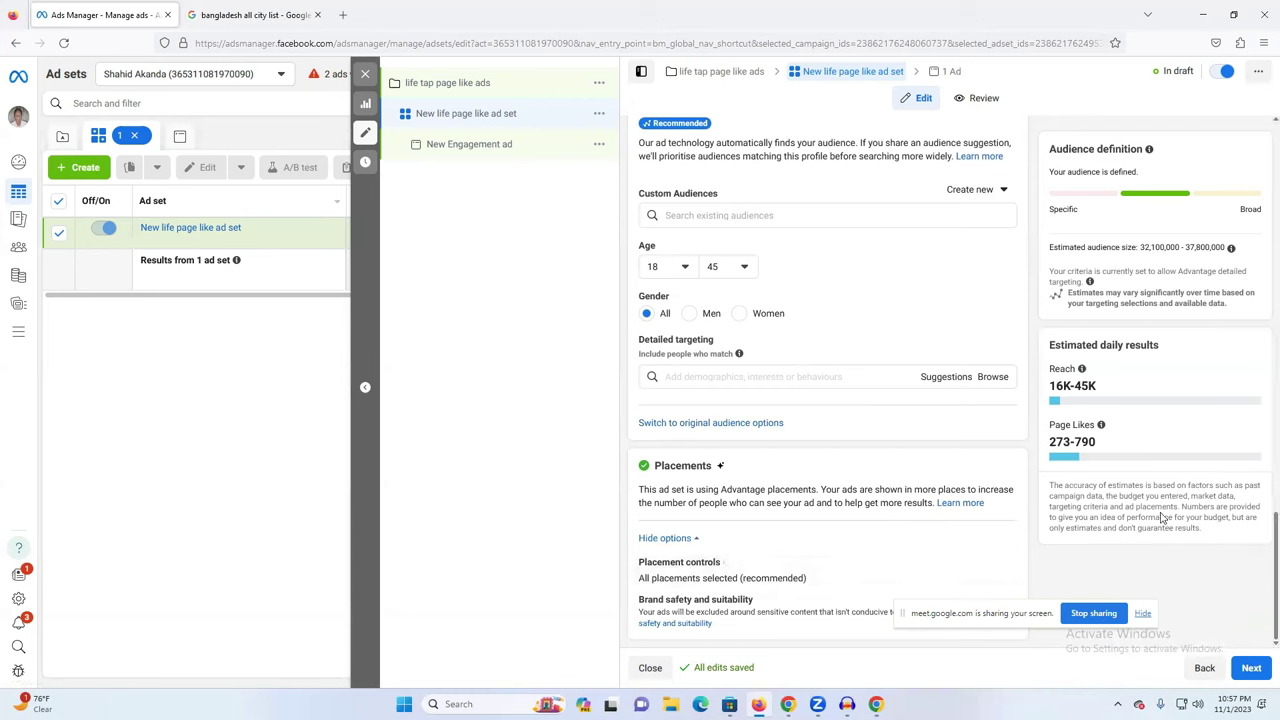
# - Continue to the ad level and rename the ad as "New page like ad"
pyautogui.click(1252, 668)
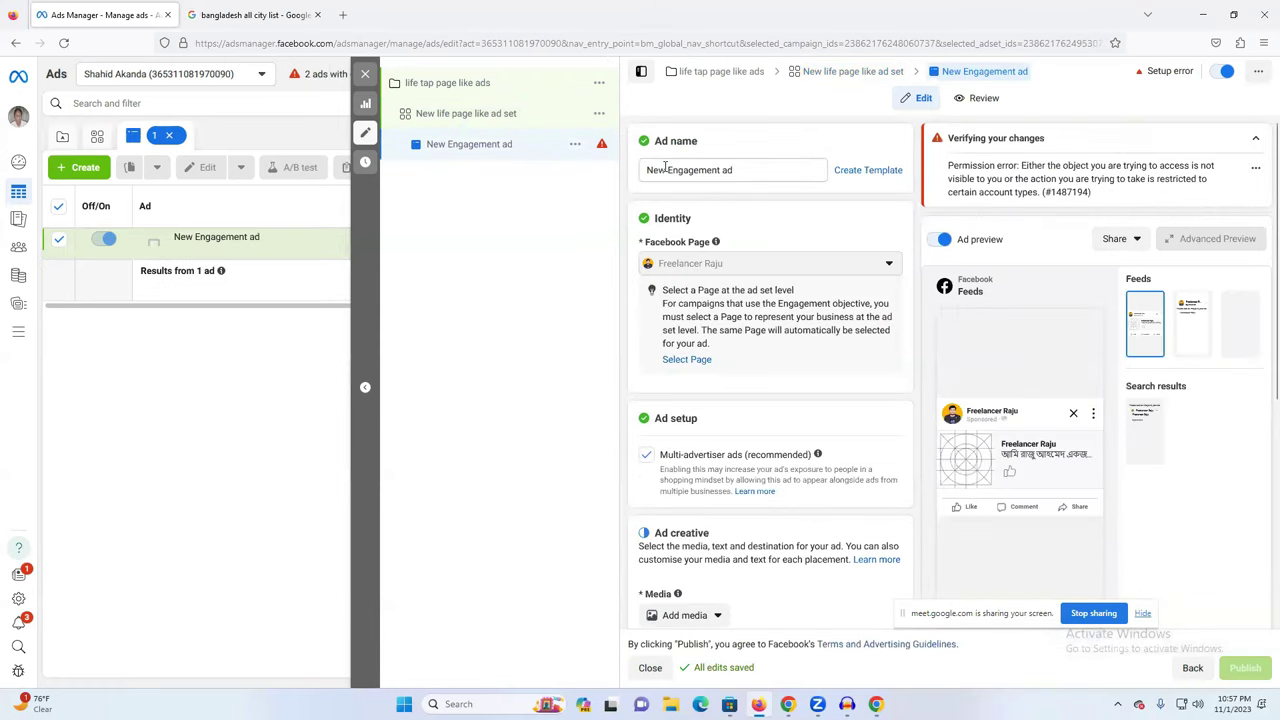
pyautogui.doubleClick(700, 170)
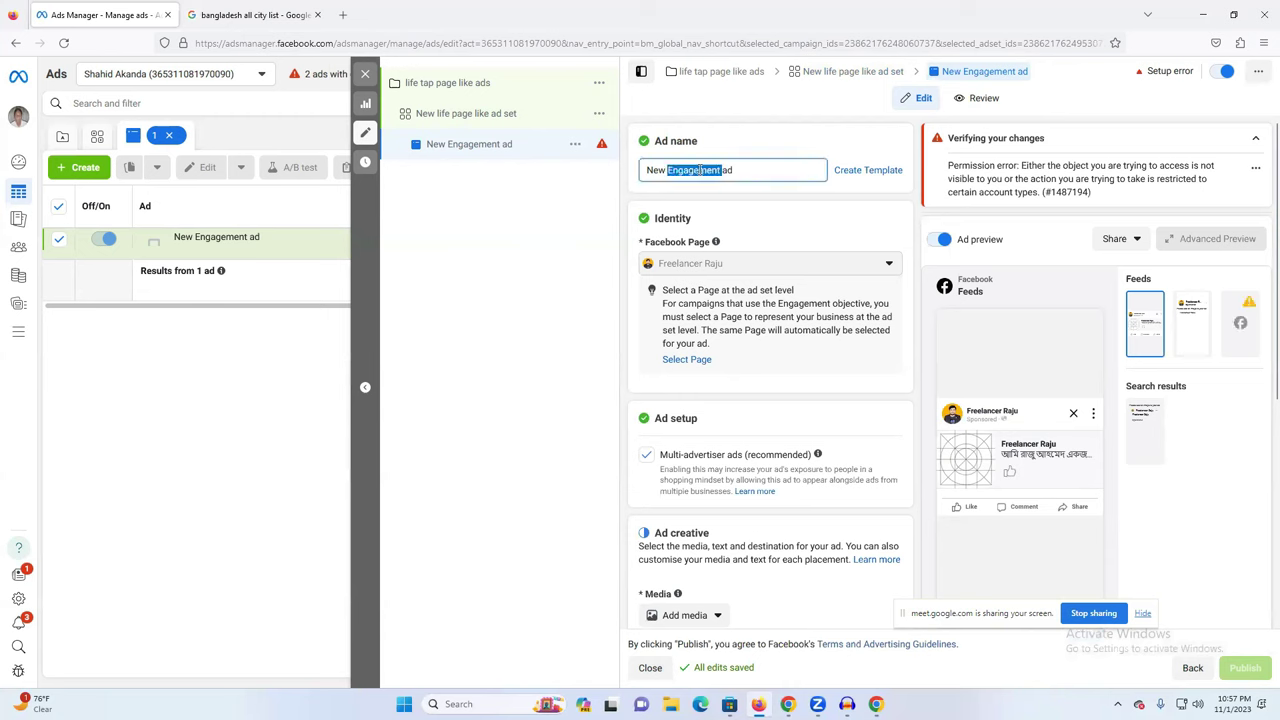
pyautogui.write('page like')
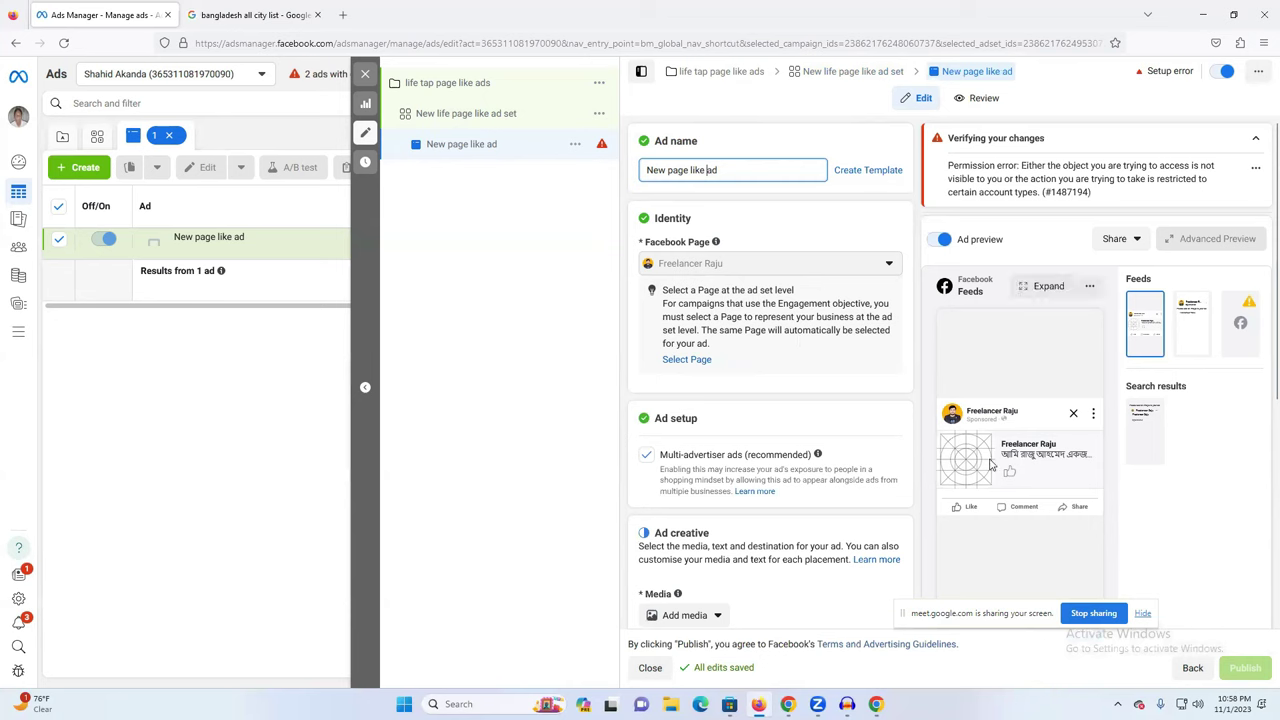
# - Turn the multi-advertiser ads option in the ad setup off and back on
pyautogui.scroll(-2, 663, 369)
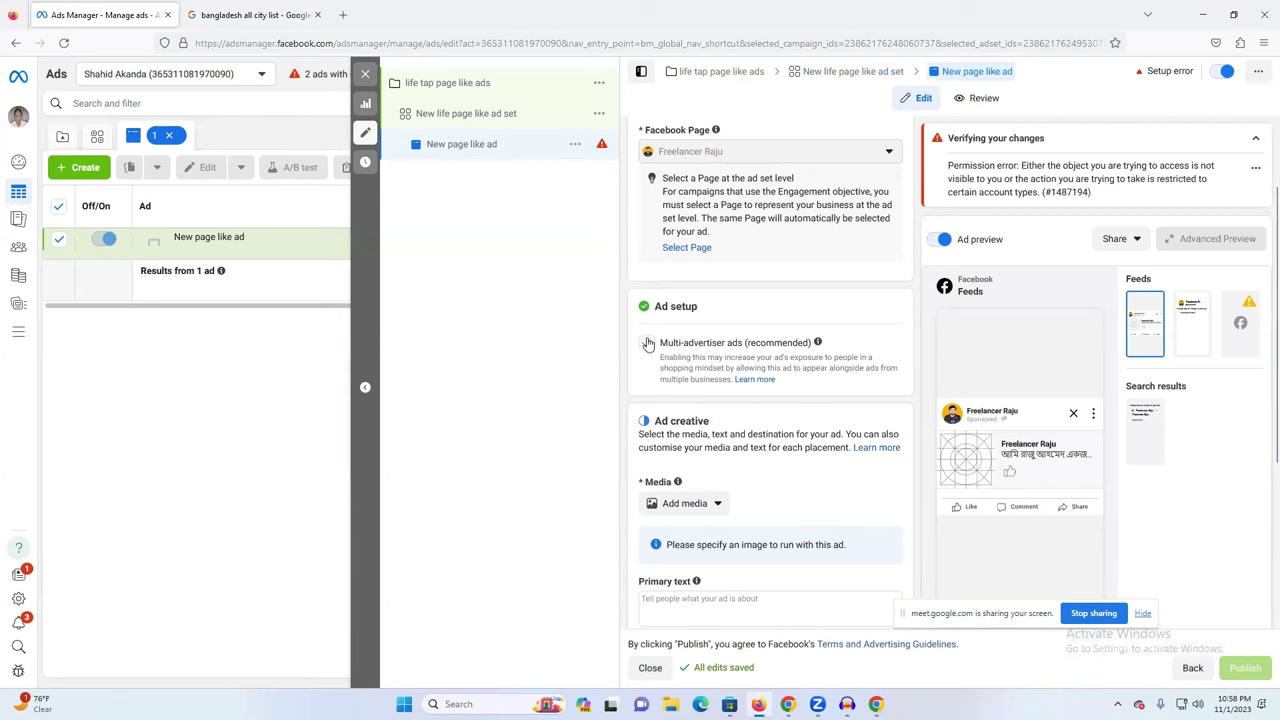
pyautogui.scroll(-1, 646, 350)
pyautogui.click(647, 289)
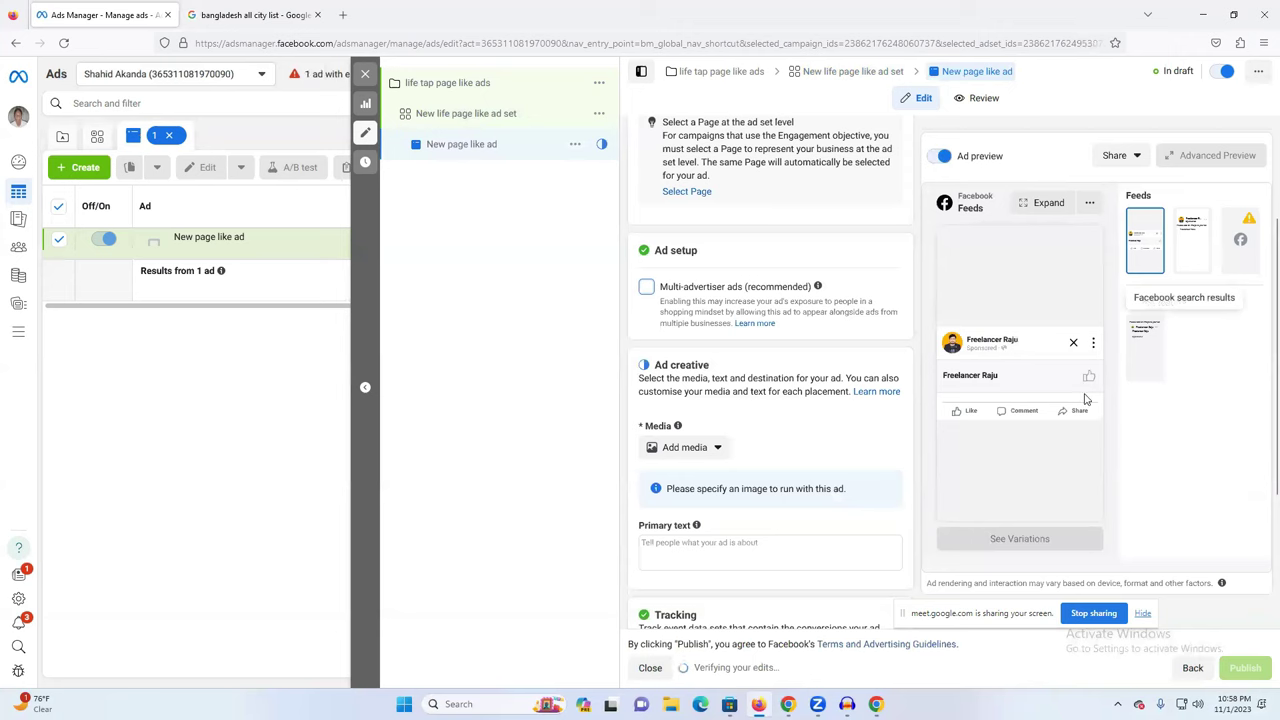
pyautogui.click(647, 287)
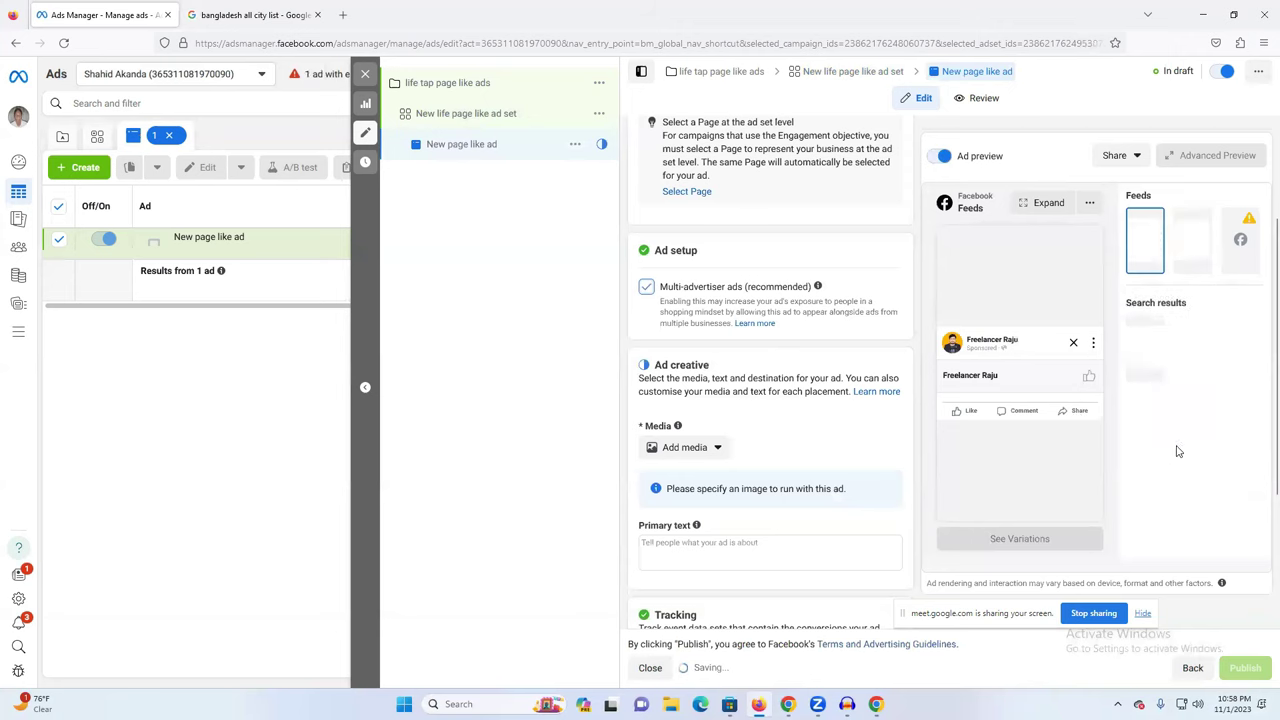
# - Add the 1080 × 1080 account image of the man in camouflage holding a sign to the ad creative and open its expanded preview
pyautogui.scroll(-2, 735, 350)
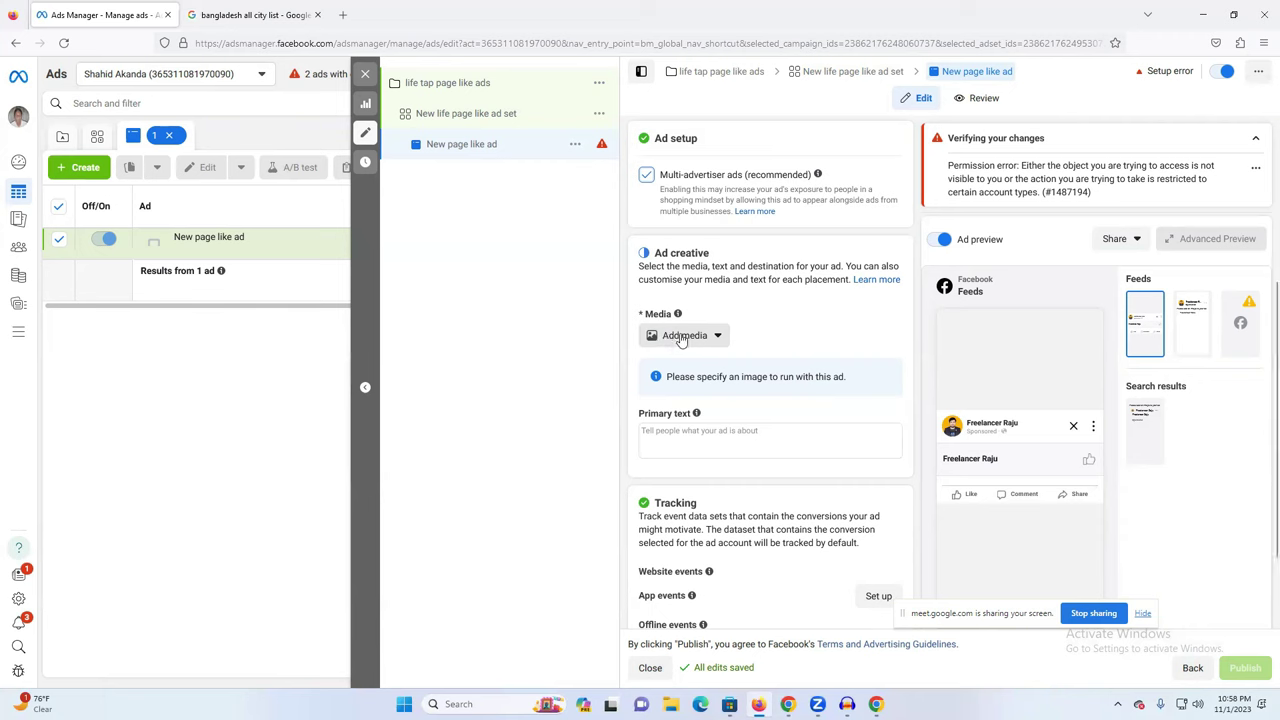
pyautogui.click(682, 337)
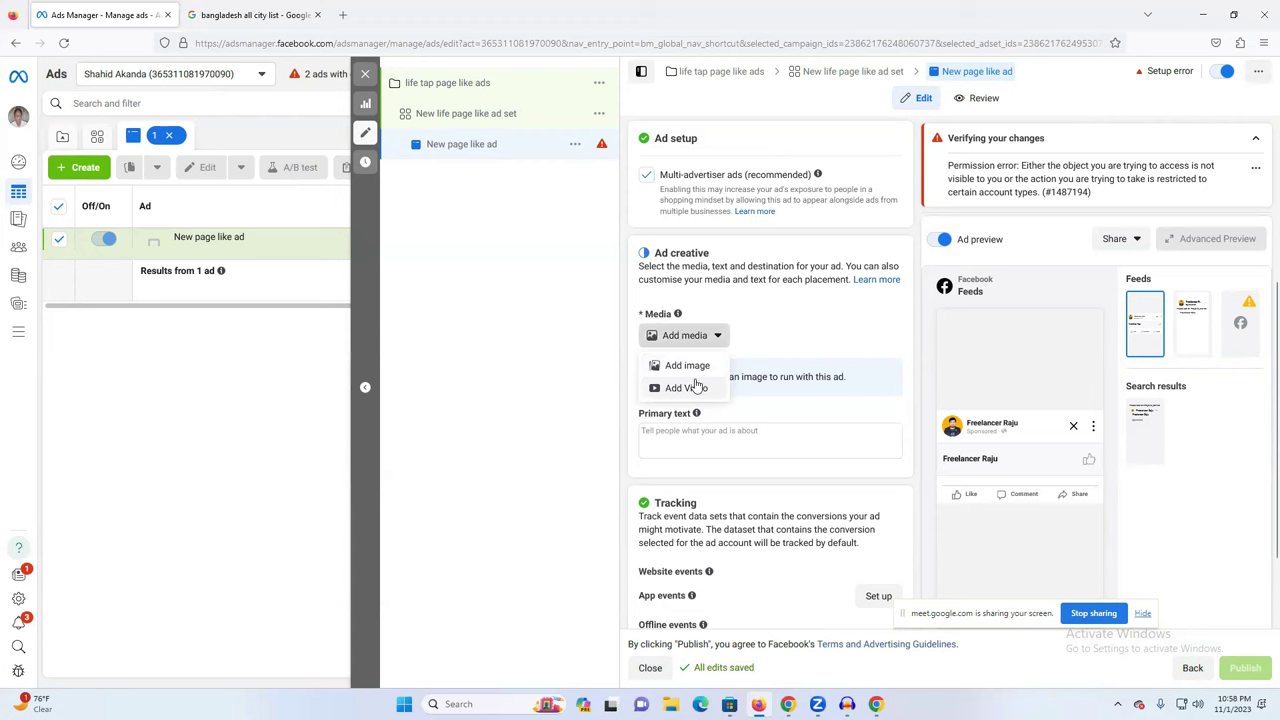
pyautogui.click(700, 376)
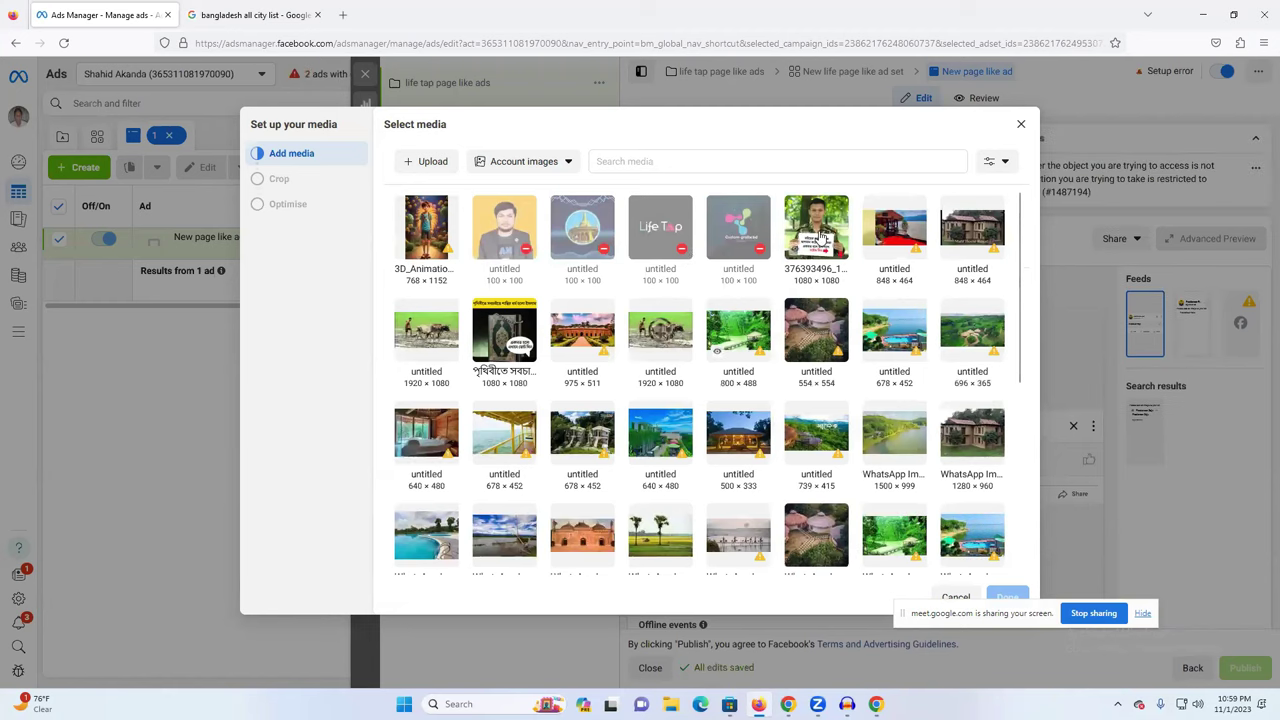
pyautogui.click(816, 232)
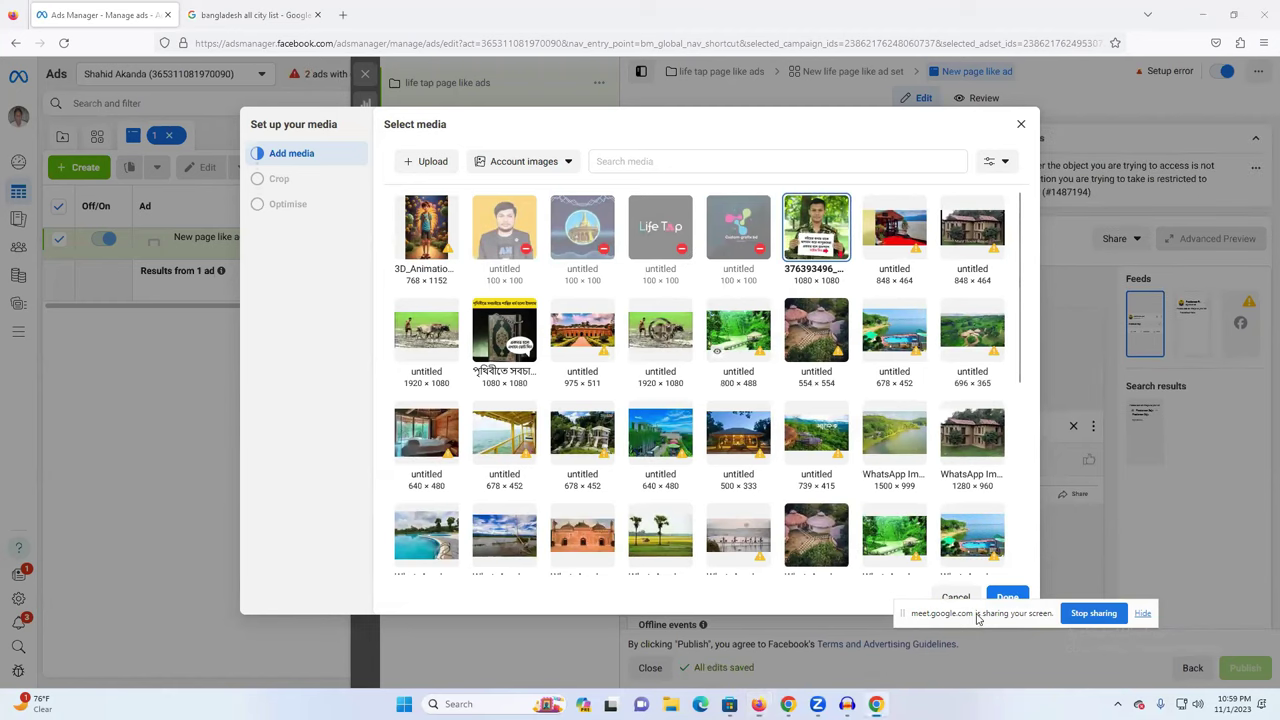
pyautogui.click(1005, 597)
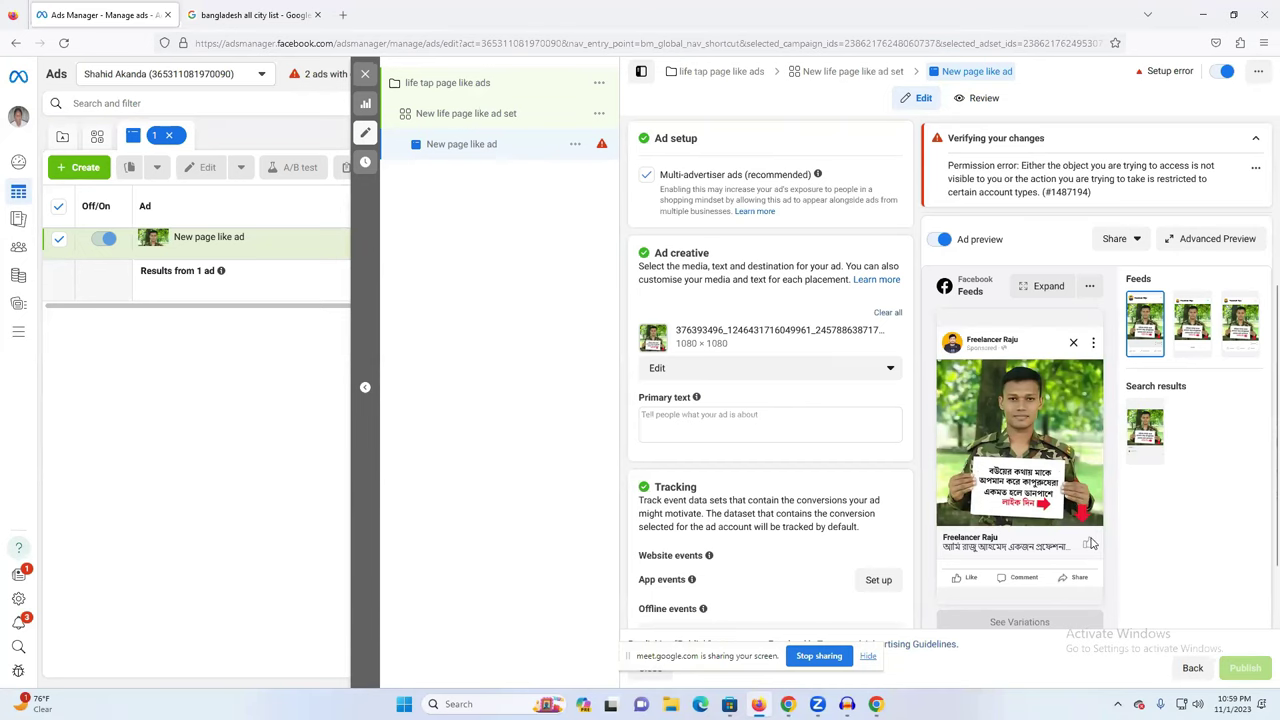
pyautogui.click(1045, 285)
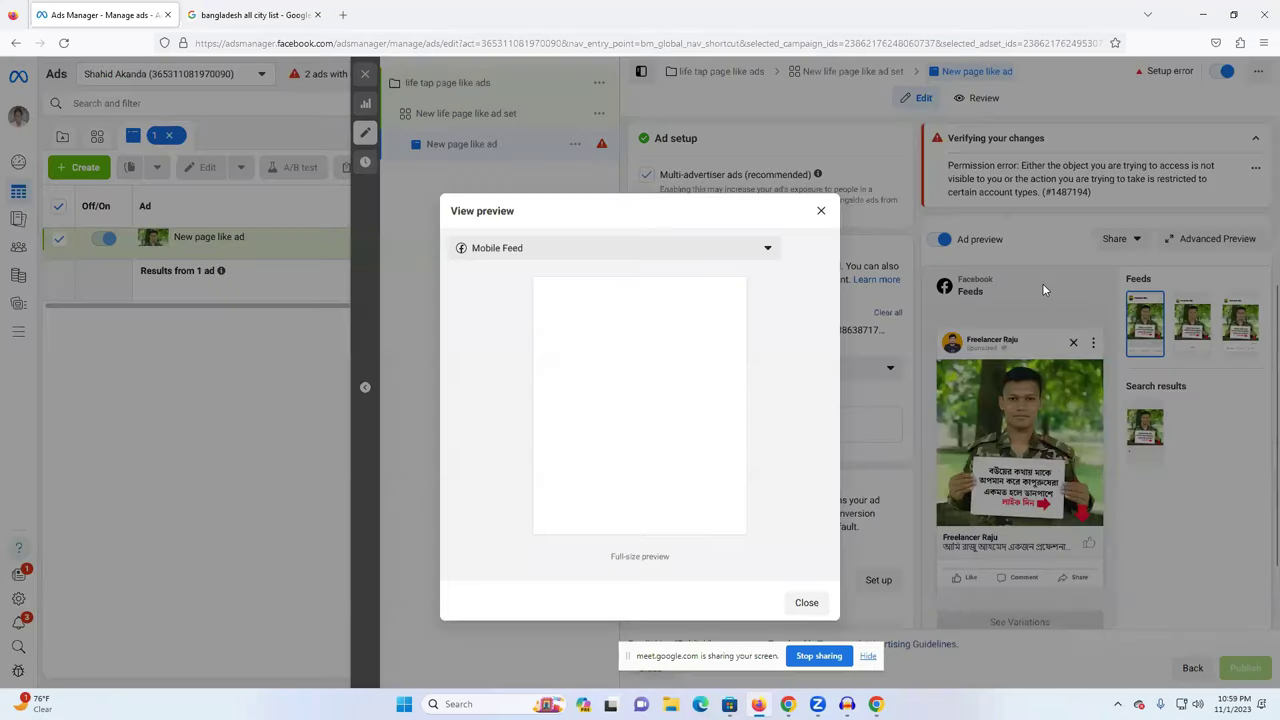
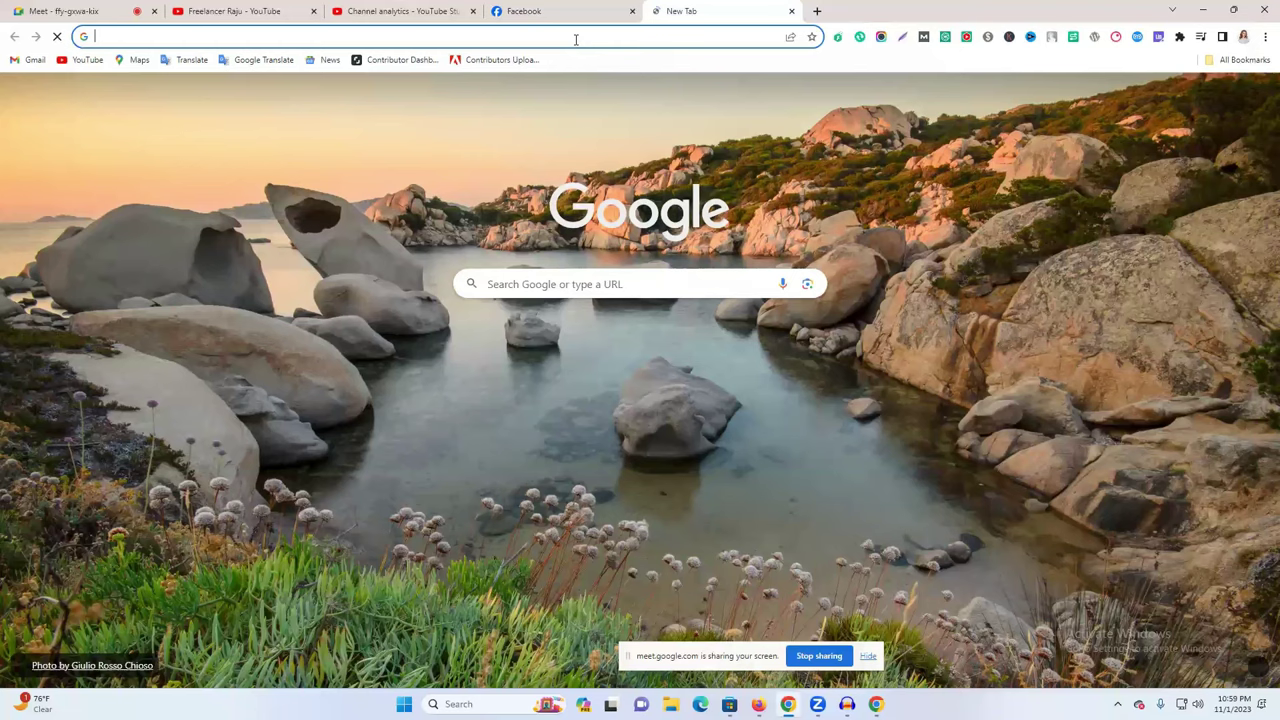
# - Go to canva.com in Chrome and open the recent Instagram post design "ডিজিটাল মার্কেটিং শিখুন"
pyautogui.write('canva.com')
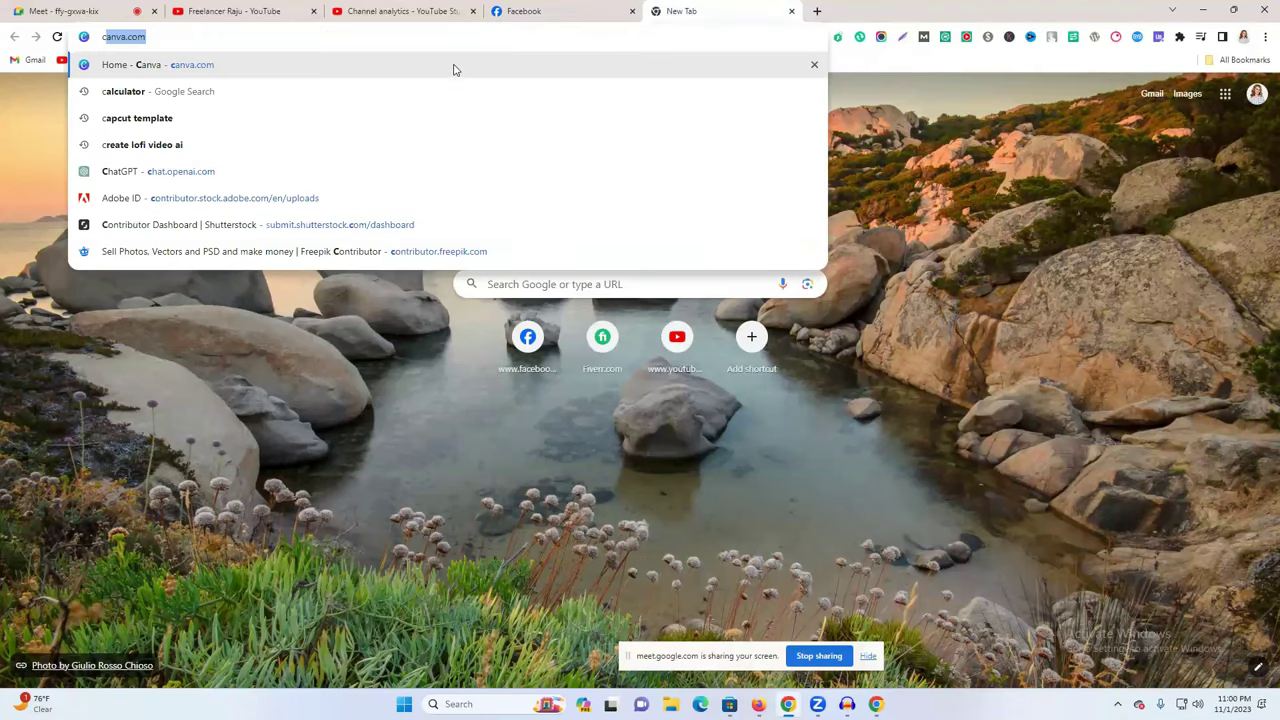
pyautogui.click(453, 66)
pyautogui.scroll(-2, 778, 202)
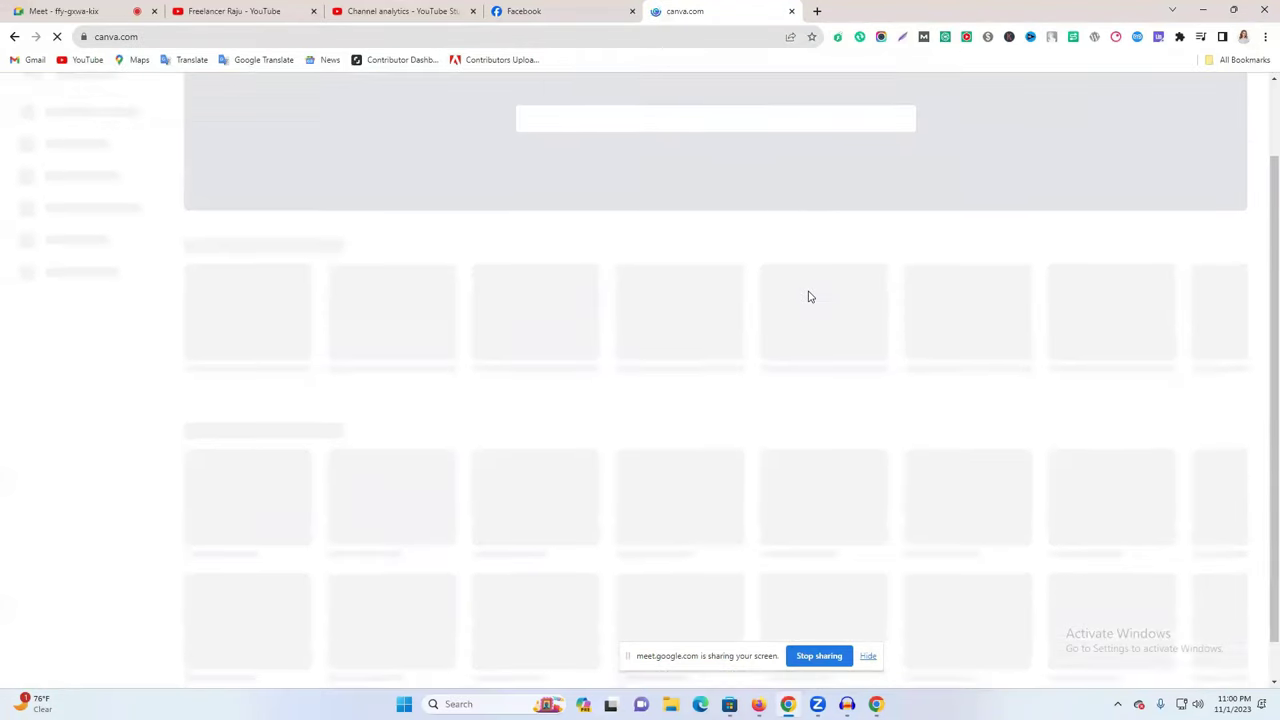
pyautogui.scroll(-2, 786, 331)
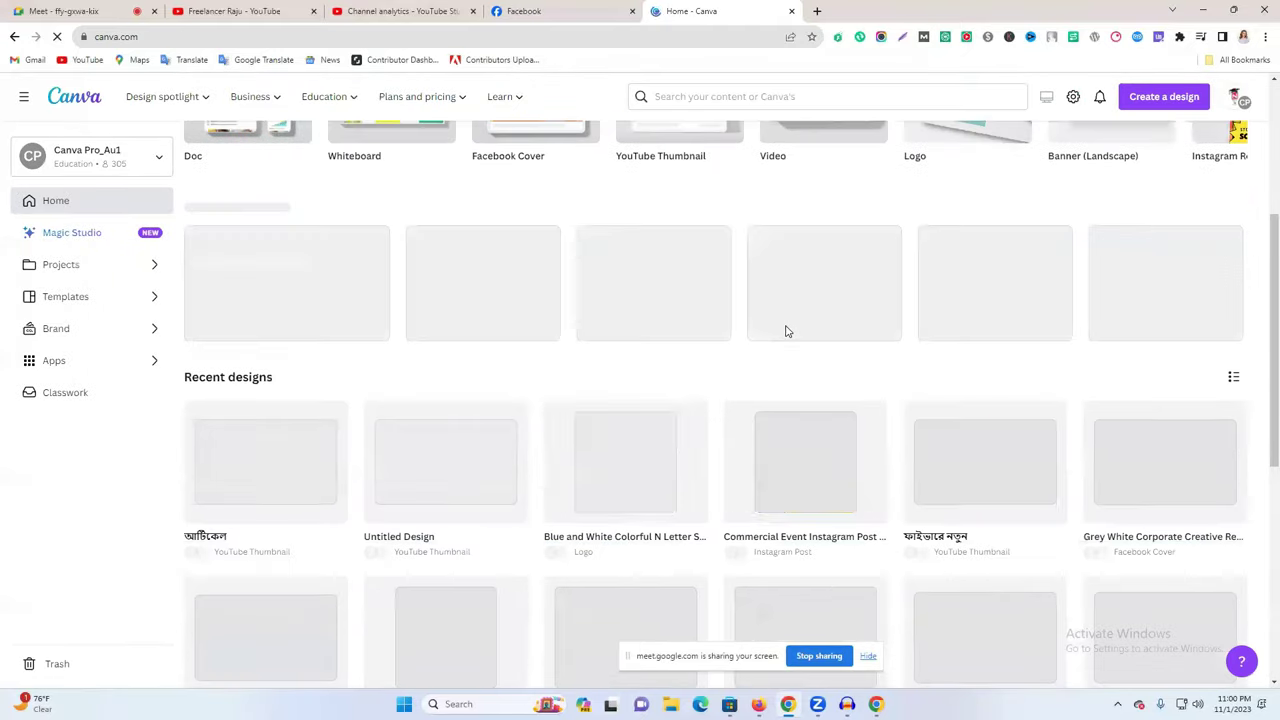
pyautogui.scroll(-1, 786, 331)
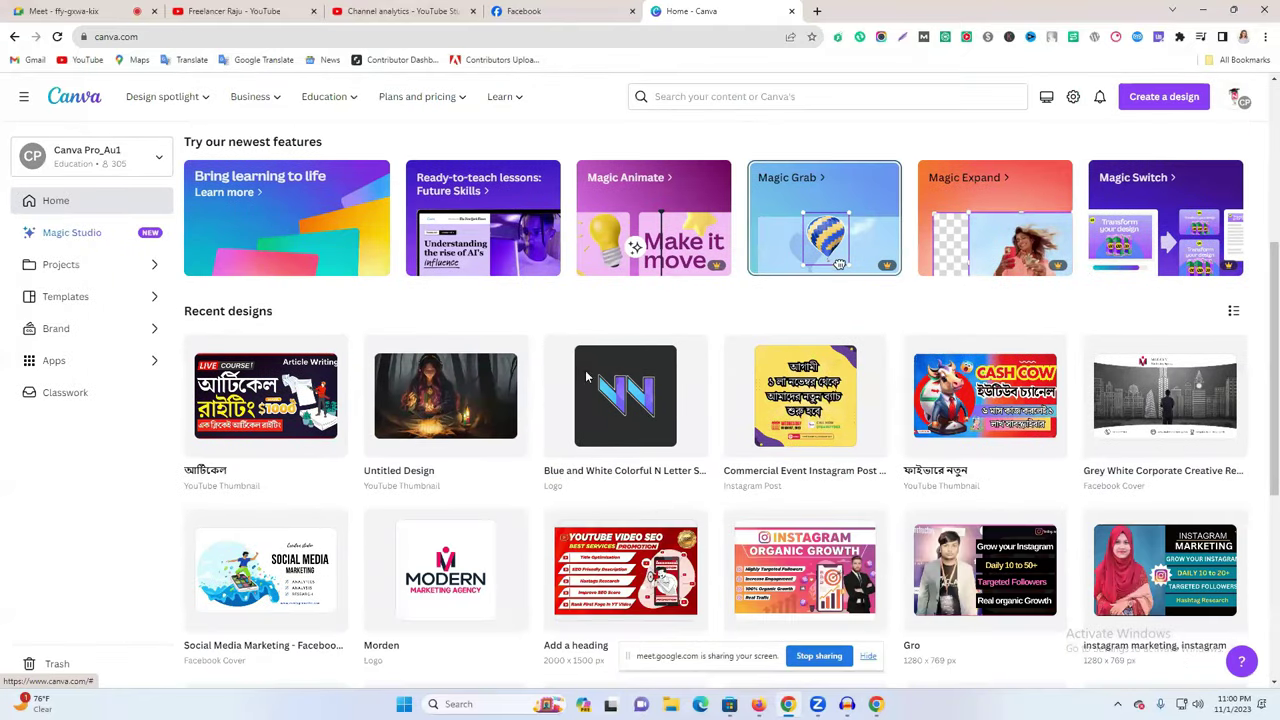
pyautogui.scroll(-4, 590, 385)
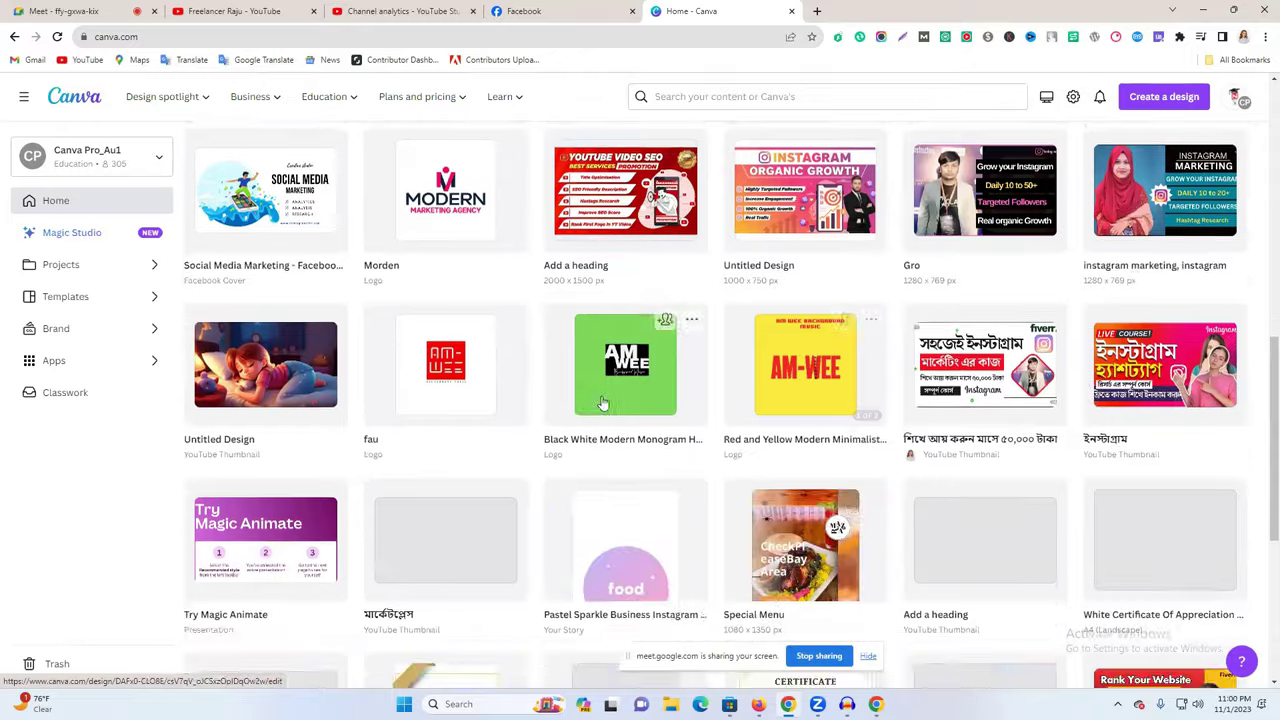
pyautogui.scroll(-7, 857, 362)
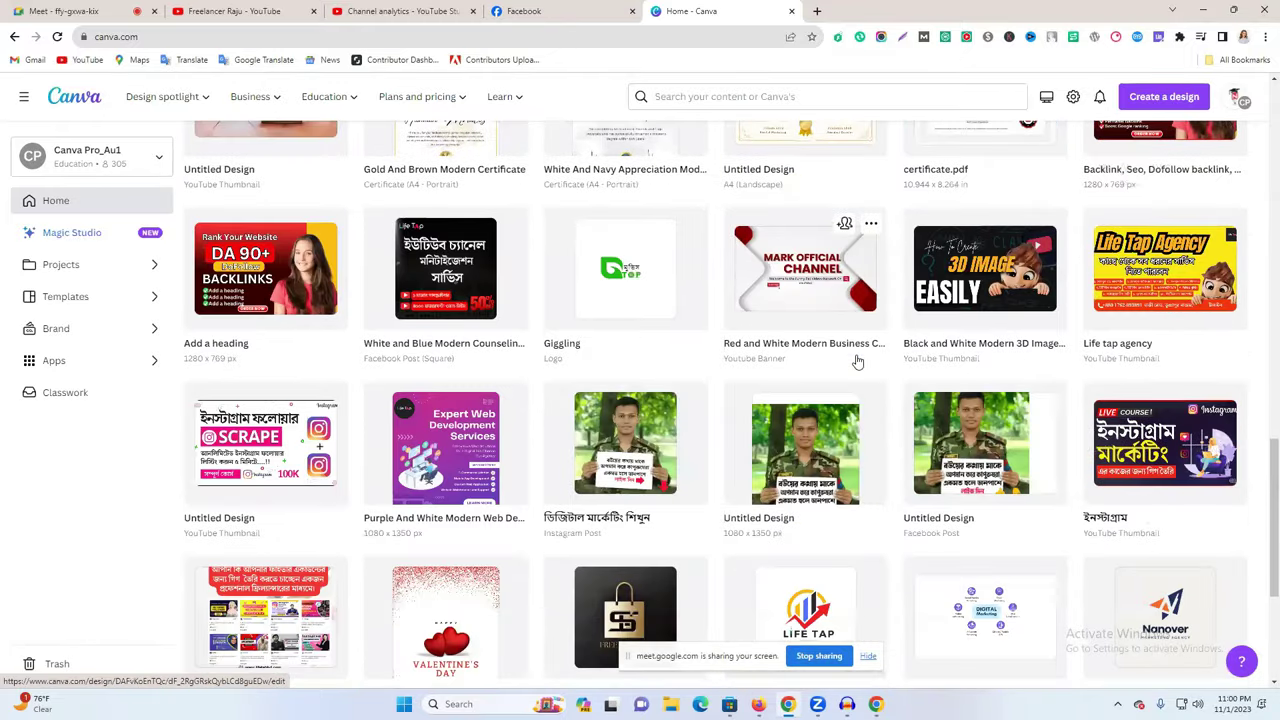
pyautogui.click(626, 458)
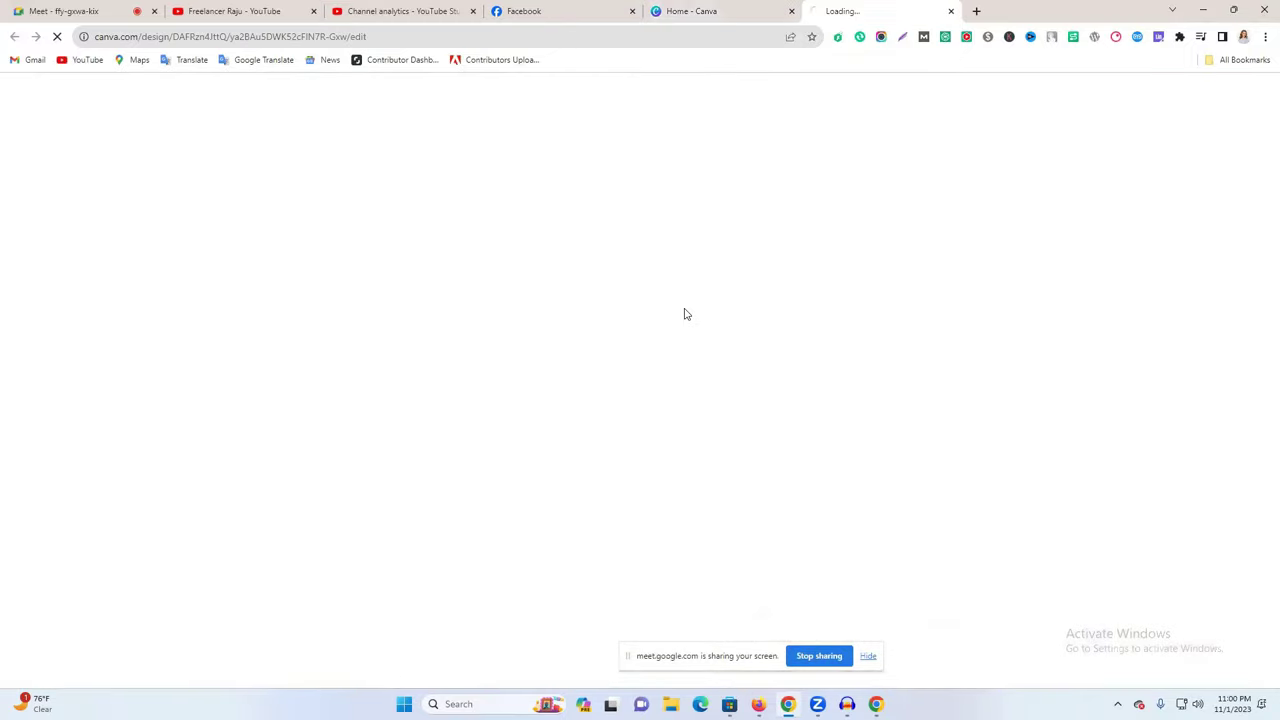
# - Add a blank second page to the open Canva design
pyautogui.click(728, 8)
pyautogui.click(842, 10)
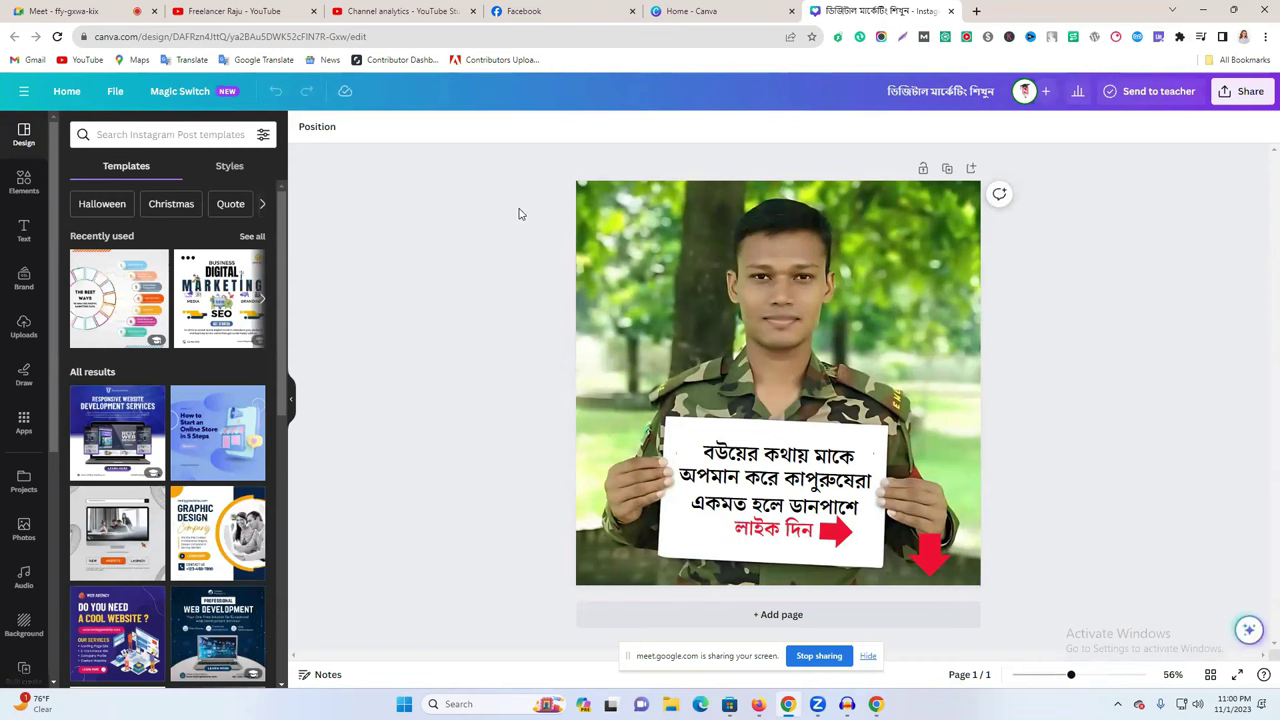
pyautogui.click(669, 213)
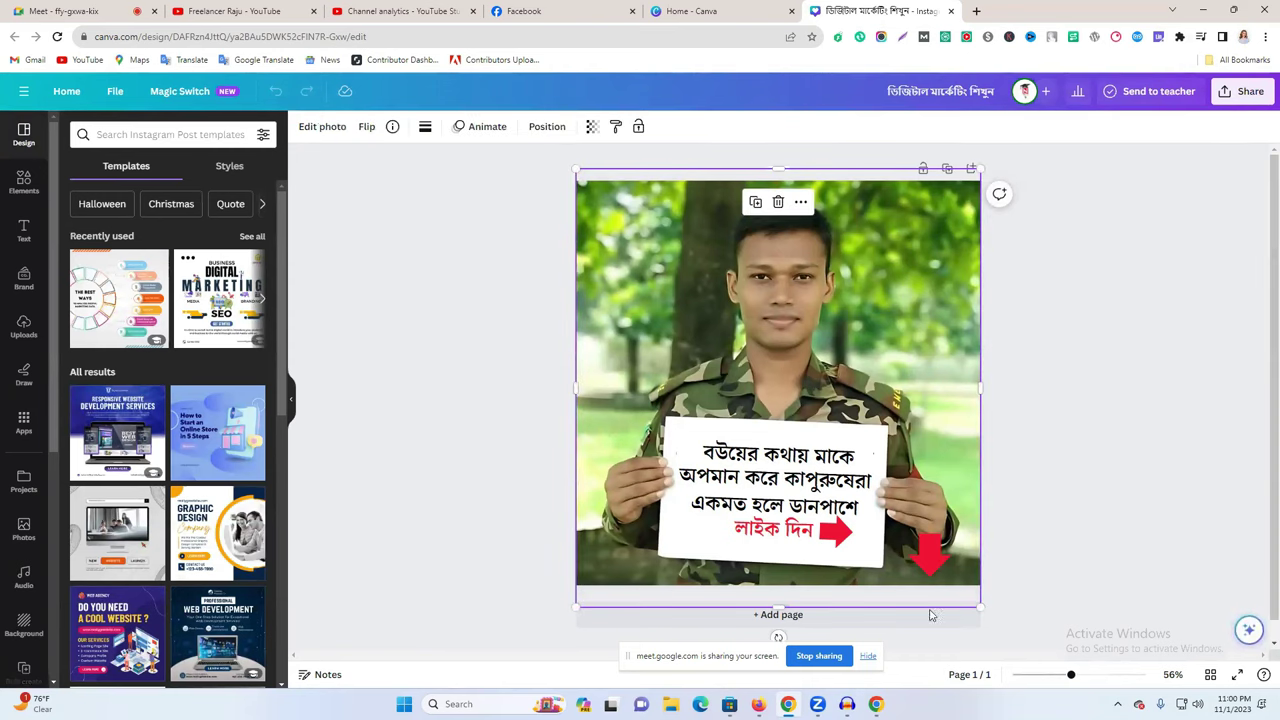
pyautogui.click(900, 622)
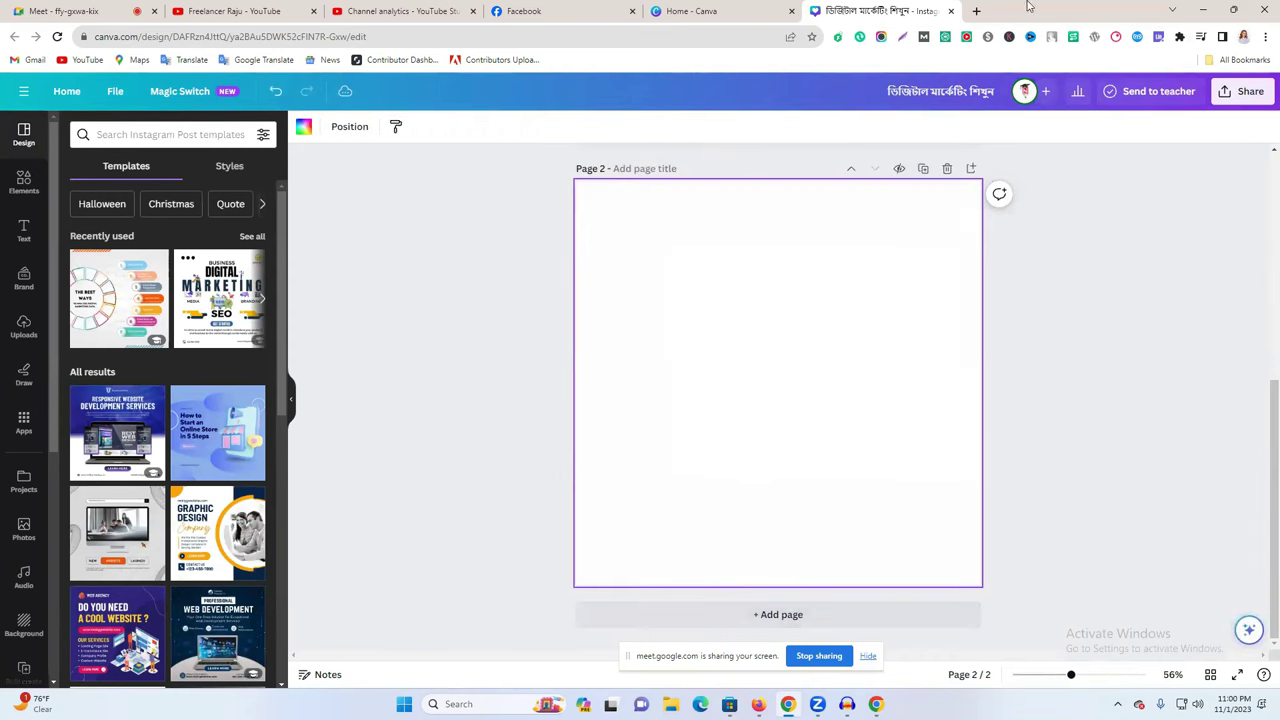
# - Search Google for "shakib" in a new browser tab and switch to the image results
pyautogui.click(976, 11)
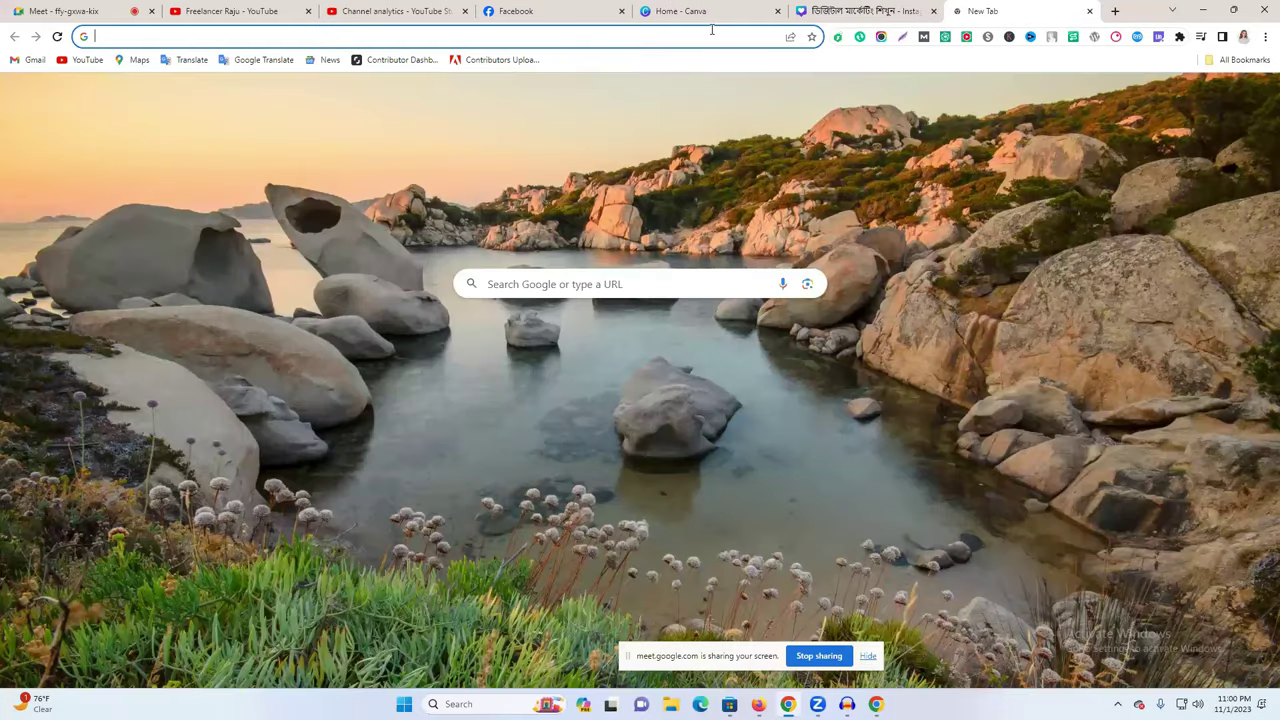
pyautogui.click(712, 30)
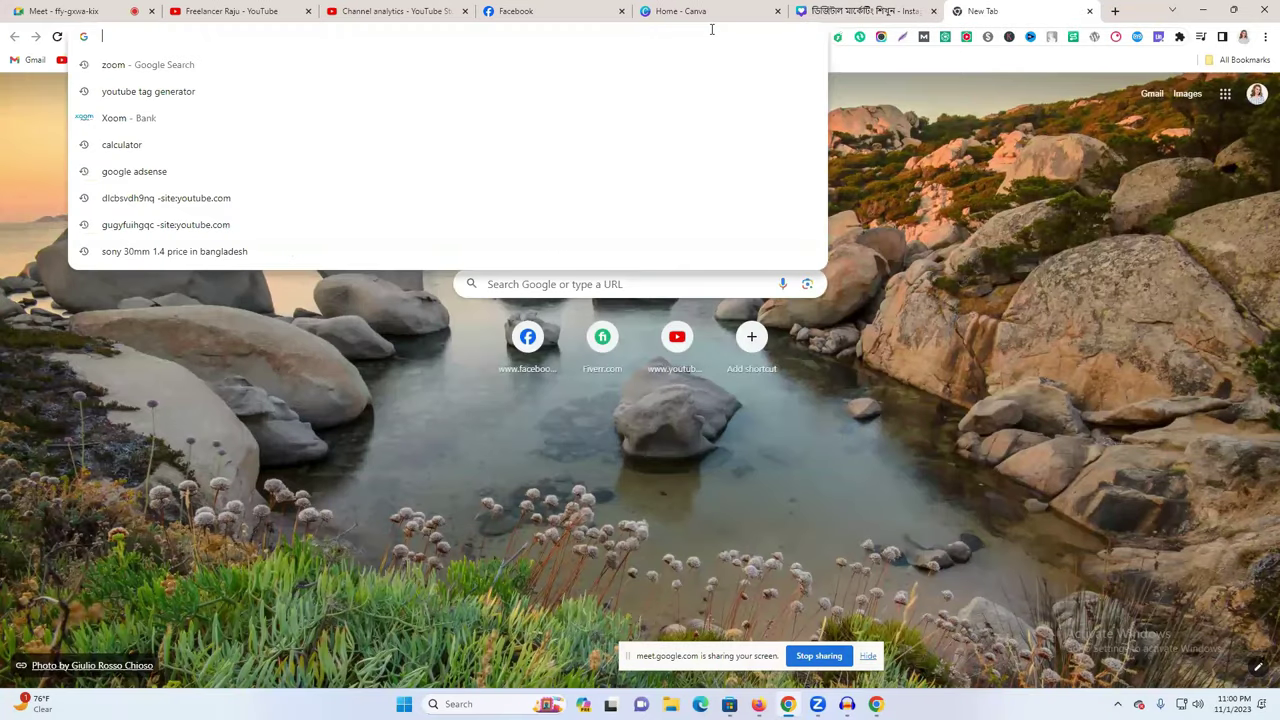
pyautogui.write('s')
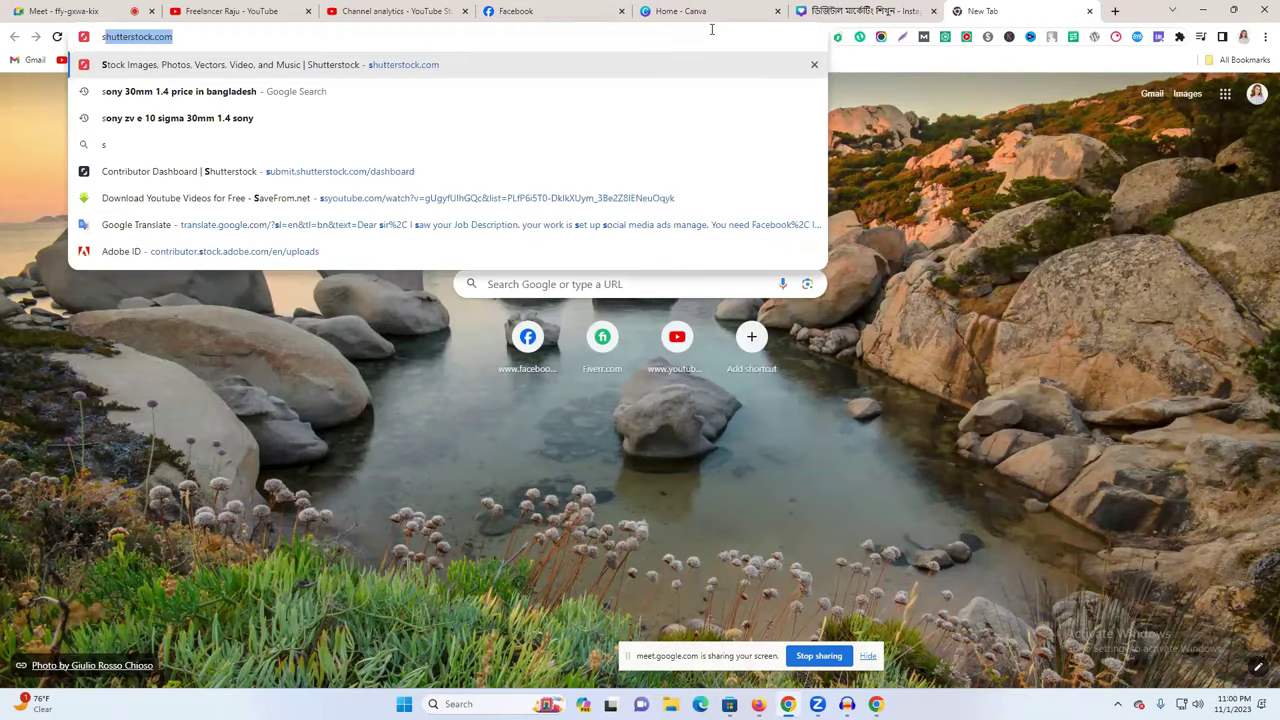
pyautogui.write('hakib')
pyautogui.press('Return')
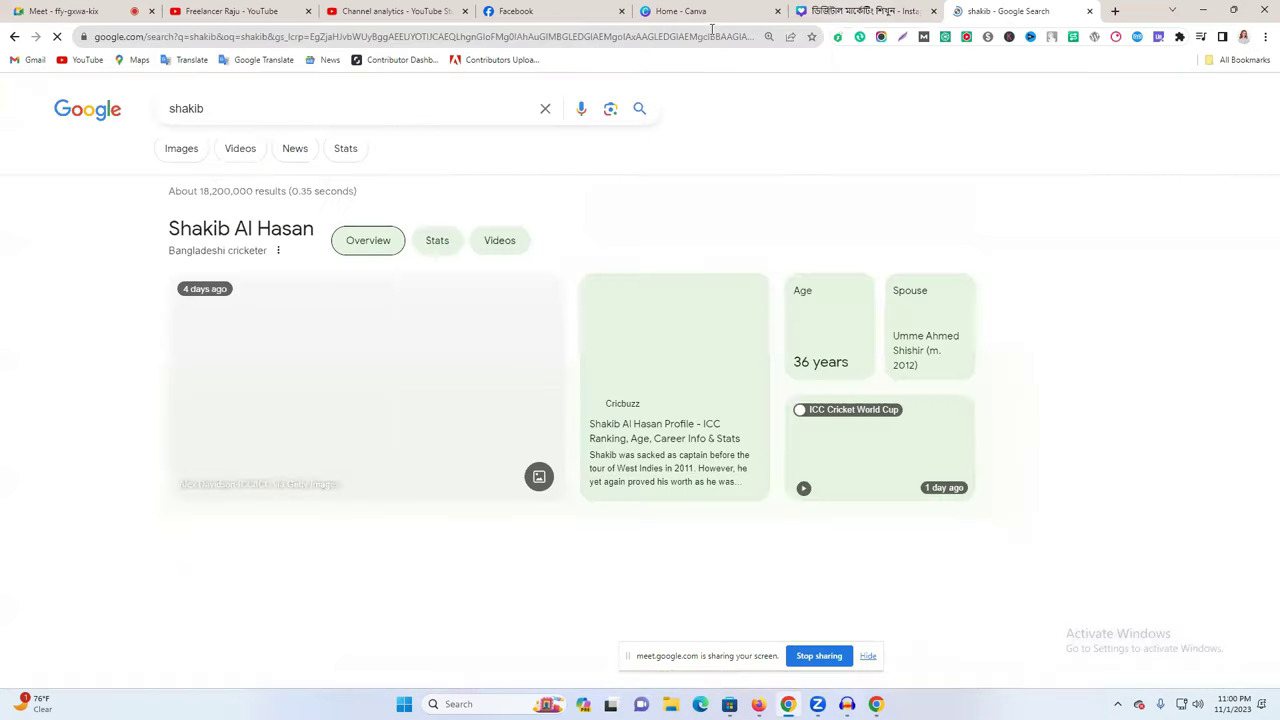
pyautogui.scroll(-3, 481, 316)
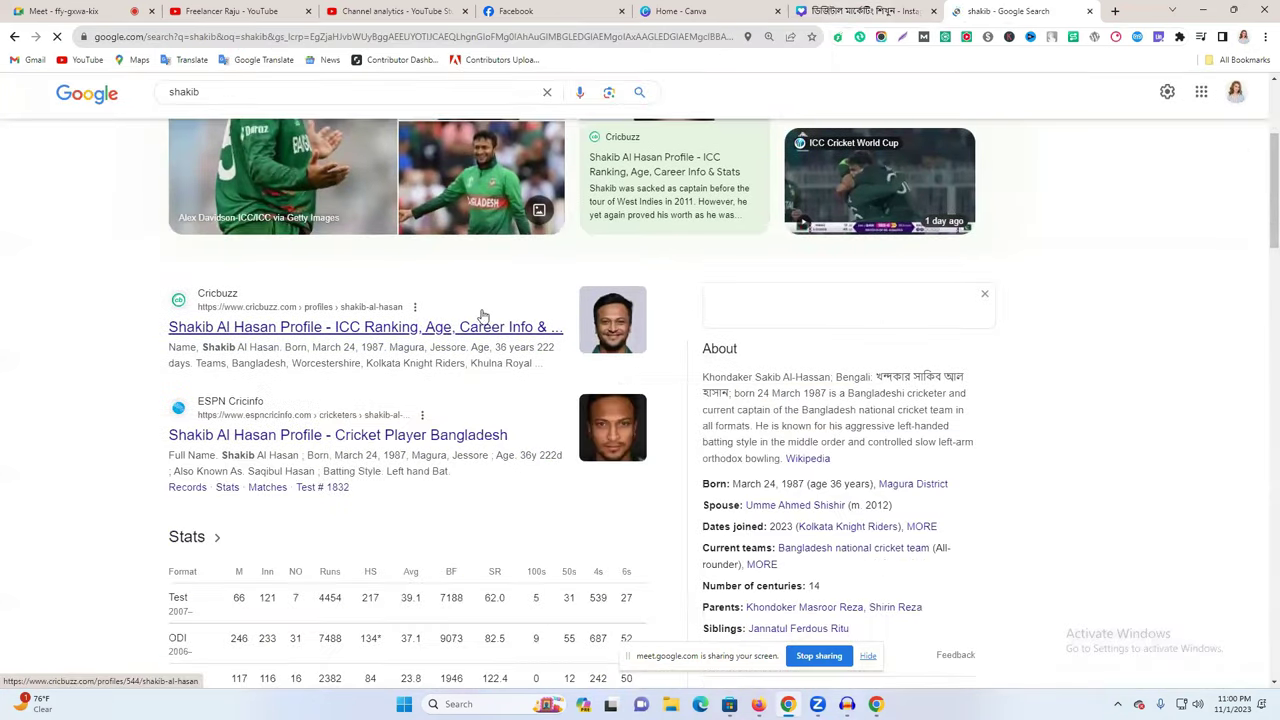
pyautogui.scroll(5, 600, 390)
pyautogui.click(183, 86)
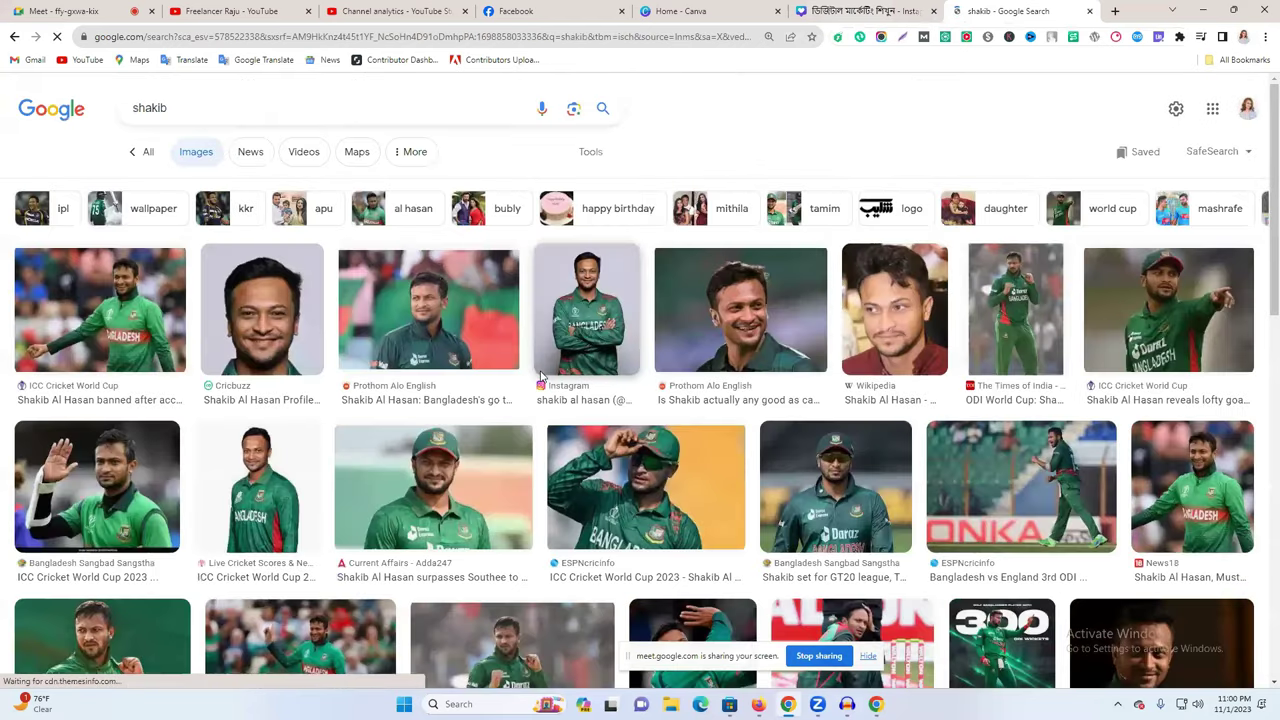
# - Look through the "shakib" image results for a photo suitable for the ad design
pyautogui.scroll(-2, 540, 375)
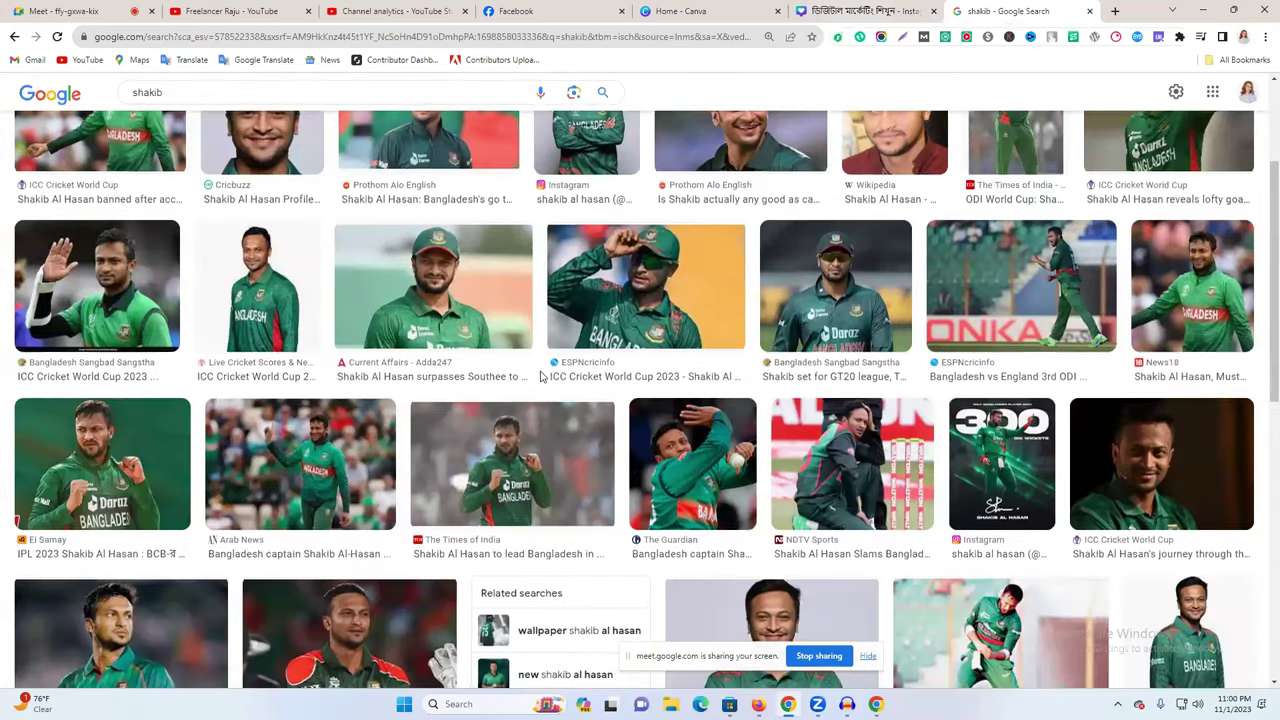
pyautogui.scroll(-2, 540, 375)
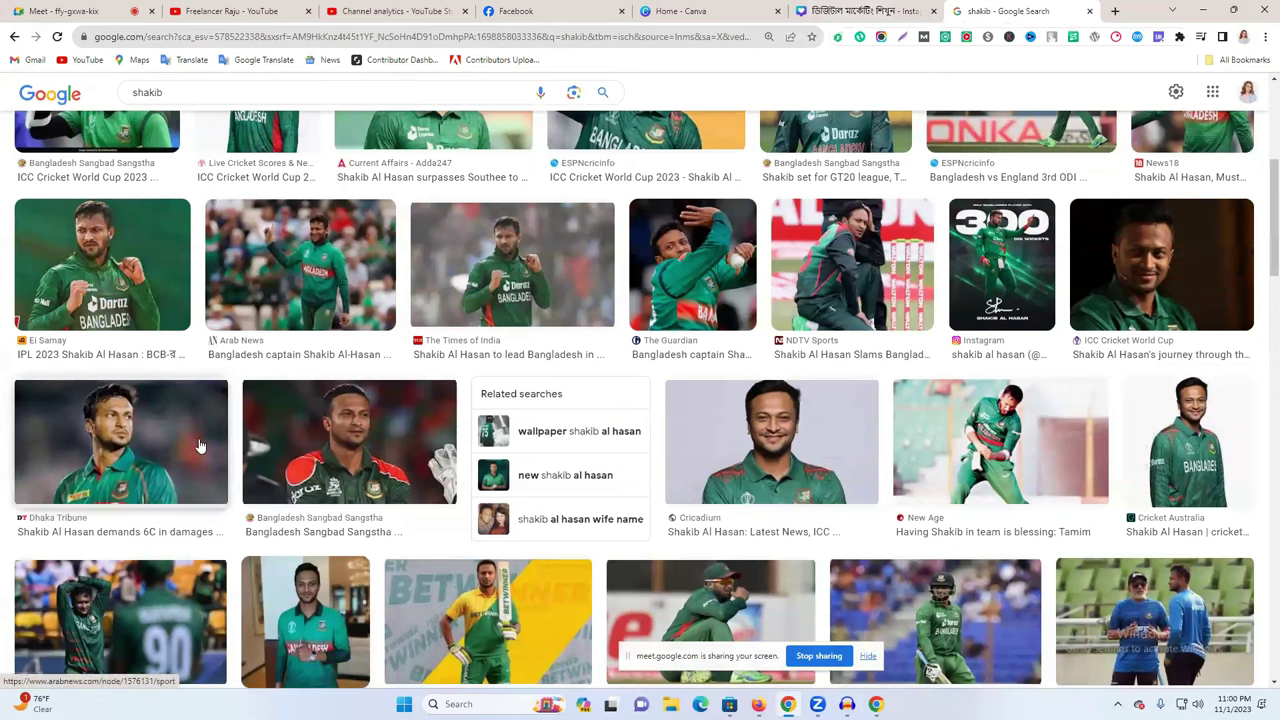
pyautogui.scroll(-2, 468, 437)
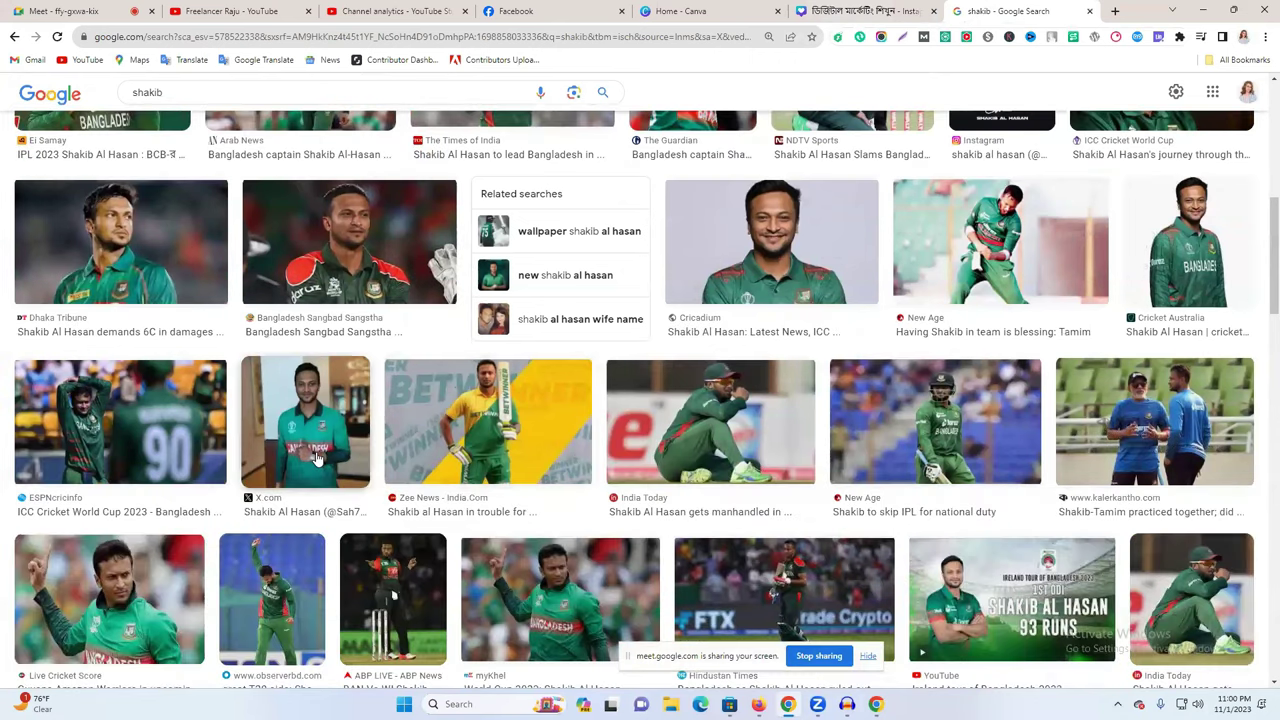
pyautogui.scroll(-1, 343, 434)
pyautogui.scroll(-1, 343, 434)
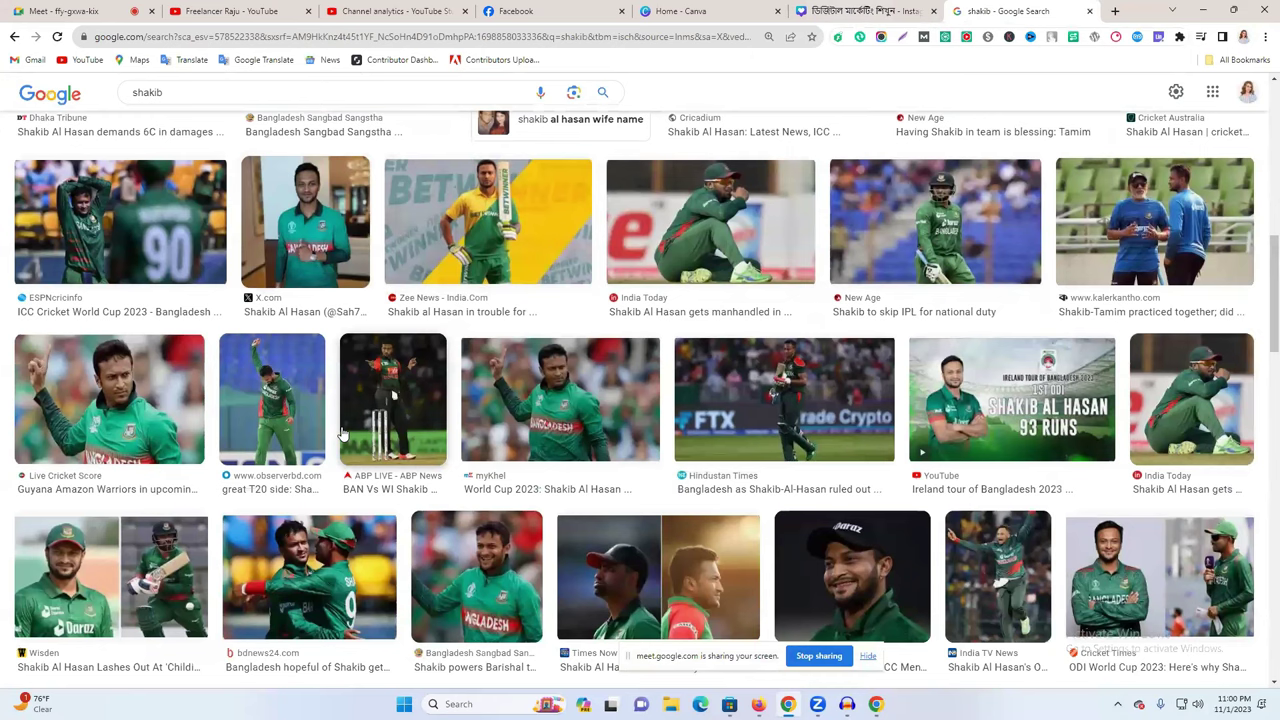
pyautogui.scroll(-2, 343, 434)
pyautogui.scroll(-3, 343, 434)
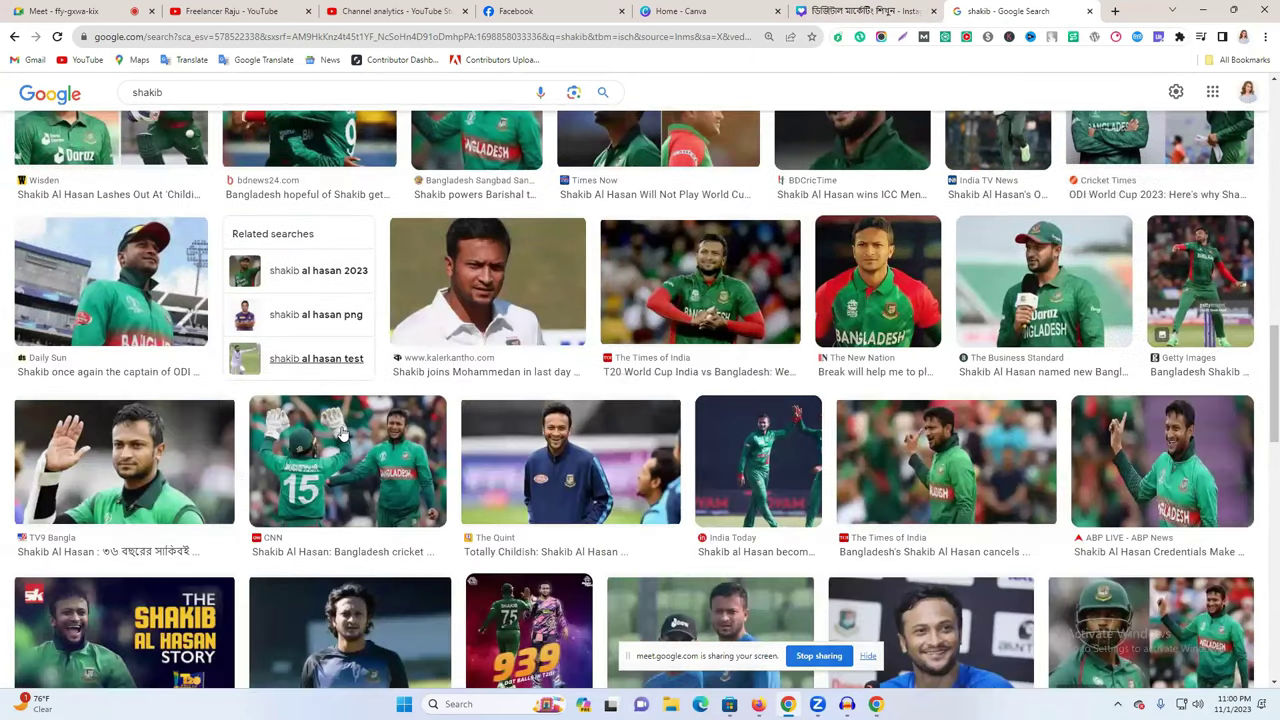
pyautogui.scroll(-1, 343, 434)
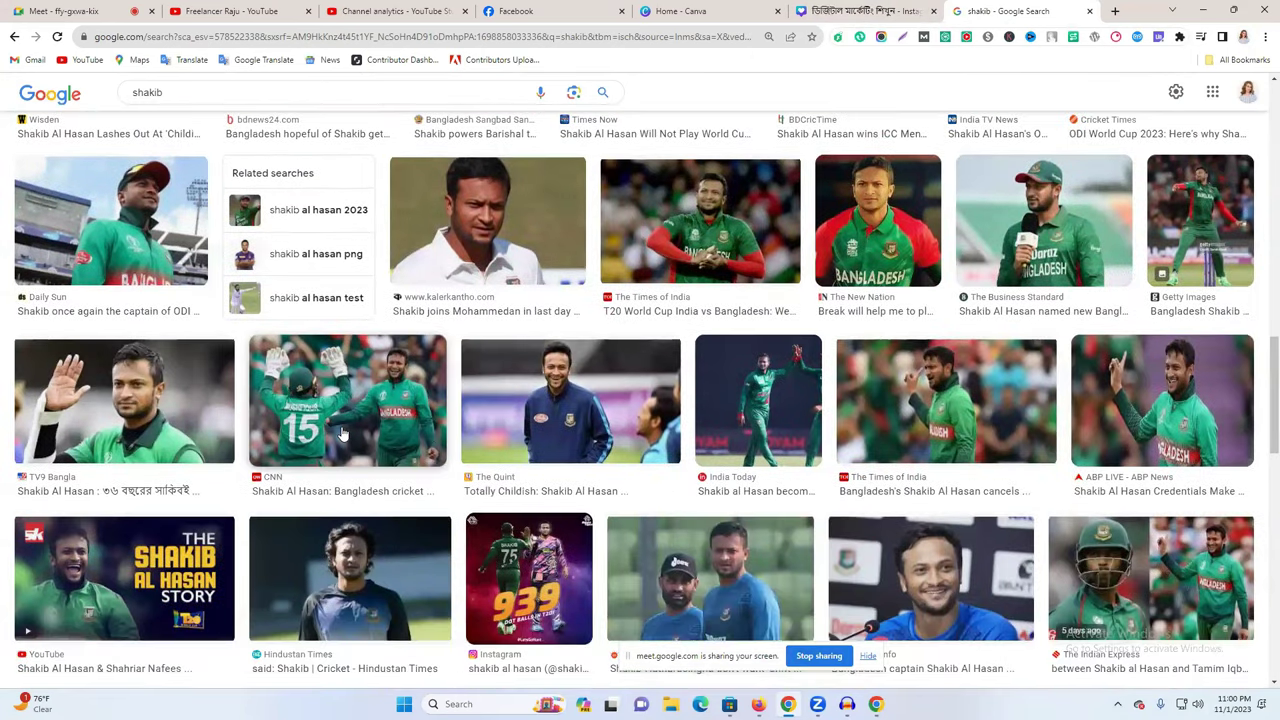
pyautogui.scroll(-2, 343, 434)
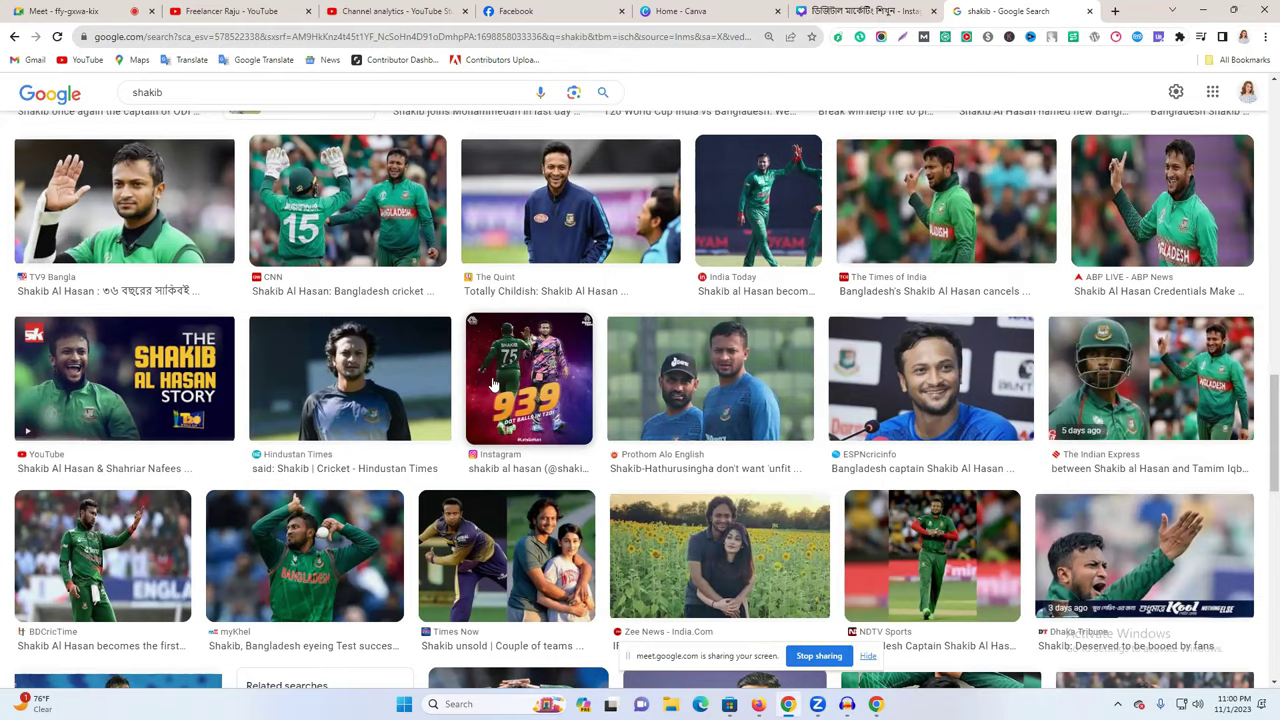
pyautogui.scroll(3, 492, 384)
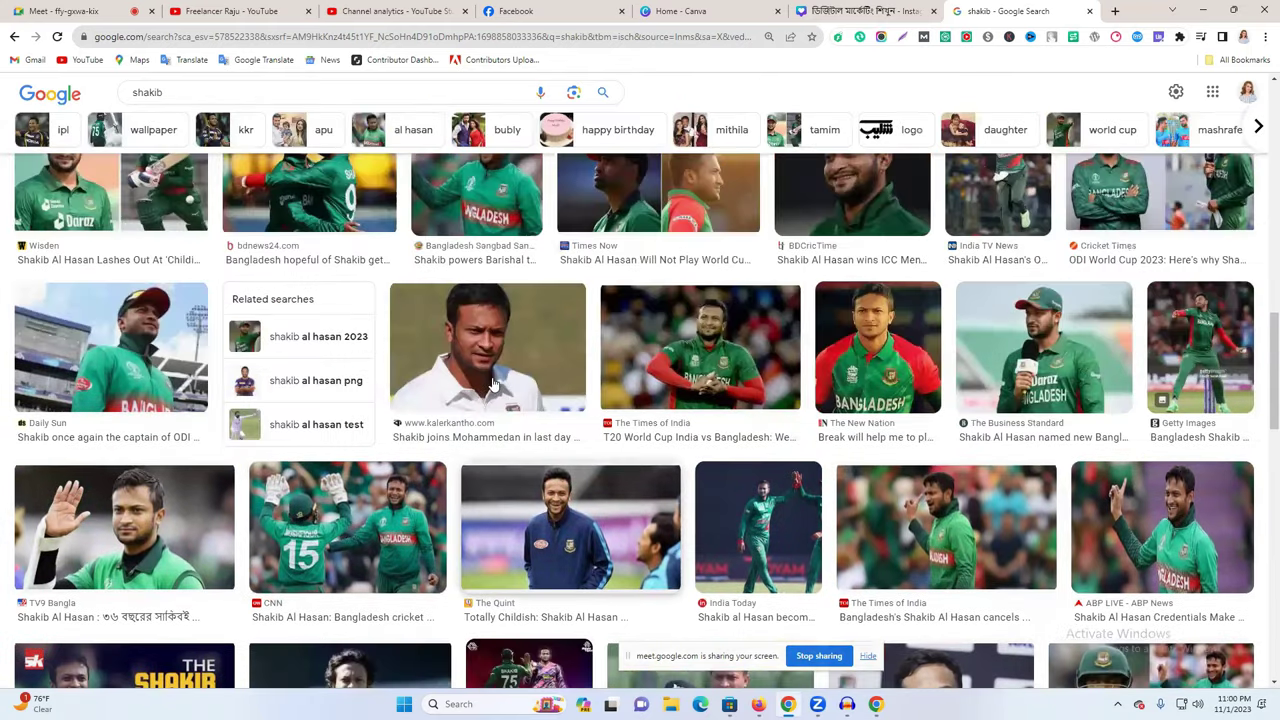
pyautogui.scroll(1, 492, 384)
pyautogui.scroll(3, 492, 384)
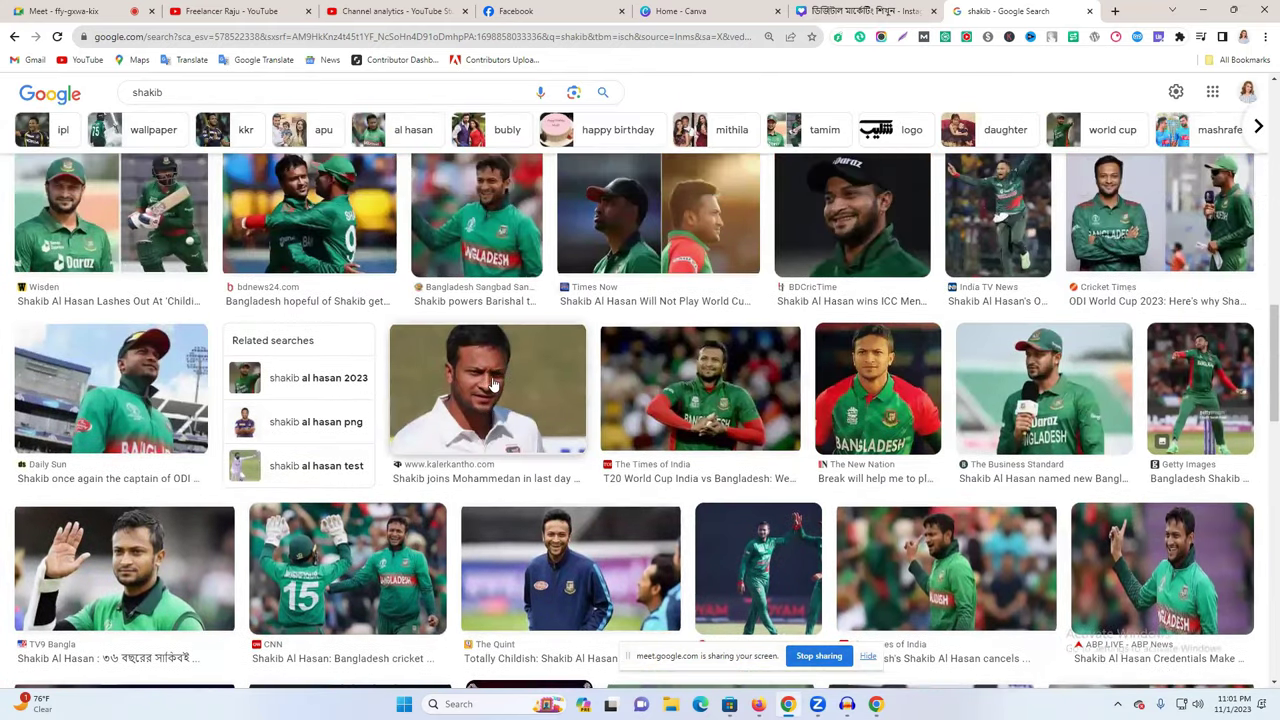
pyautogui.scroll(2, 492, 384)
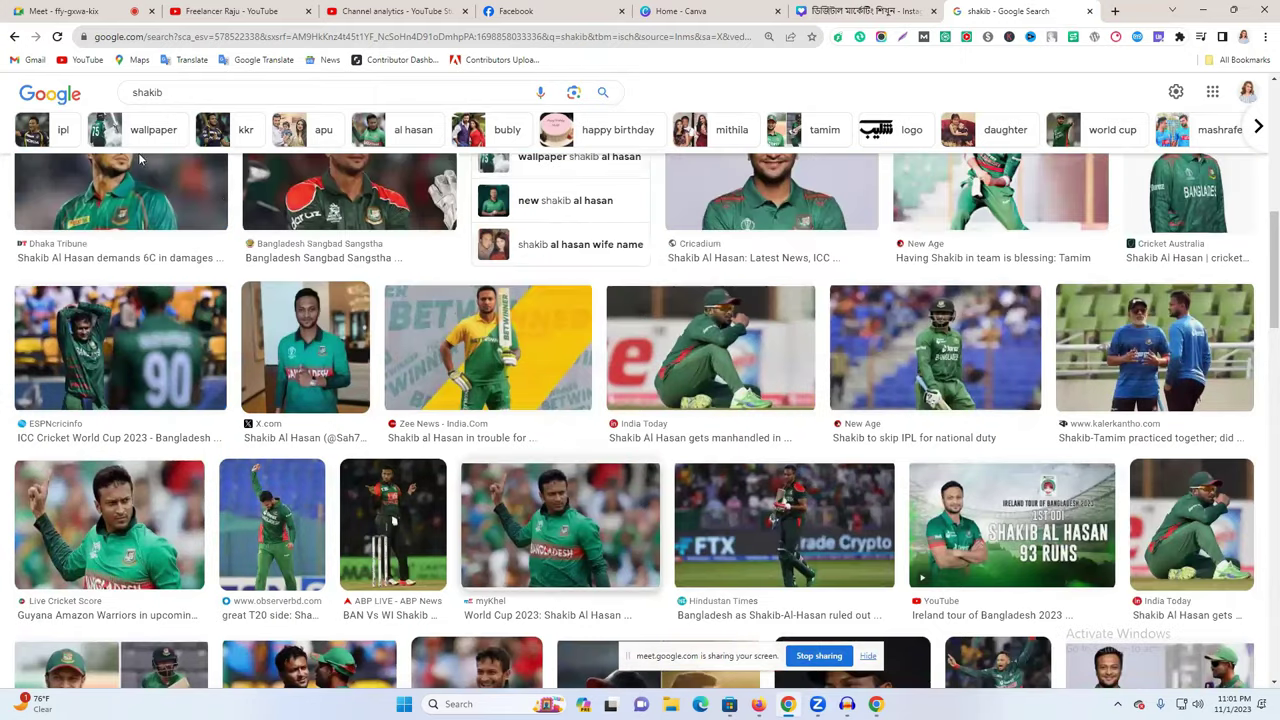
pyautogui.scroll(2, 185, 93)
# - Browse further down the "shakib" image results and preview the Hindustan Times photo showing two cricketers in green jerseys
pyautogui.click(212, 91)
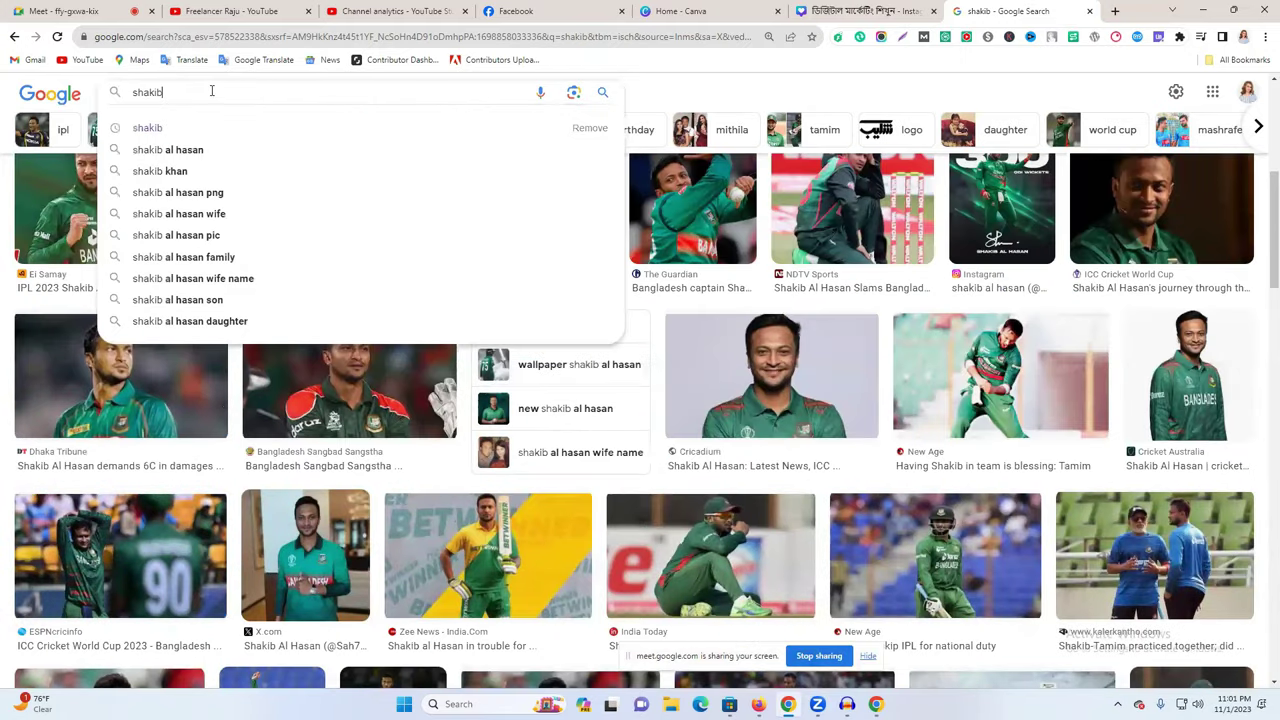
pyautogui.scroll(-3, 1020, 460)
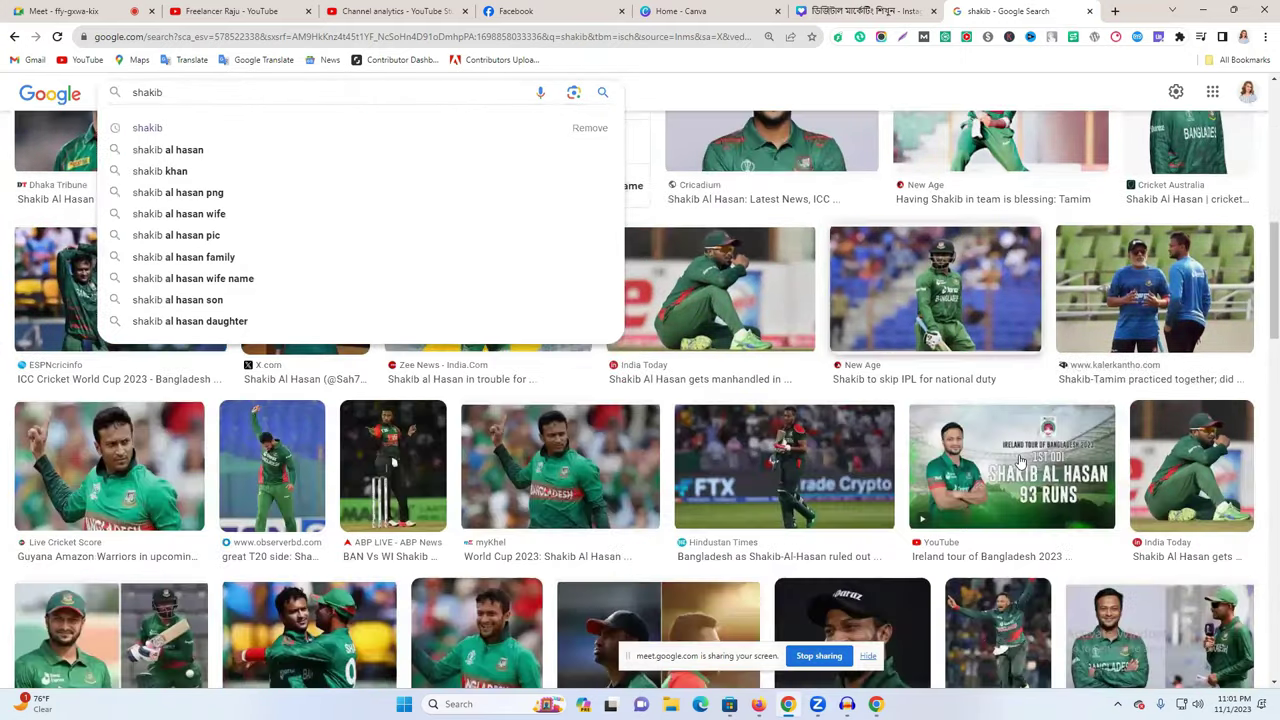
pyautogui.scroll(-4, 1020, 460)
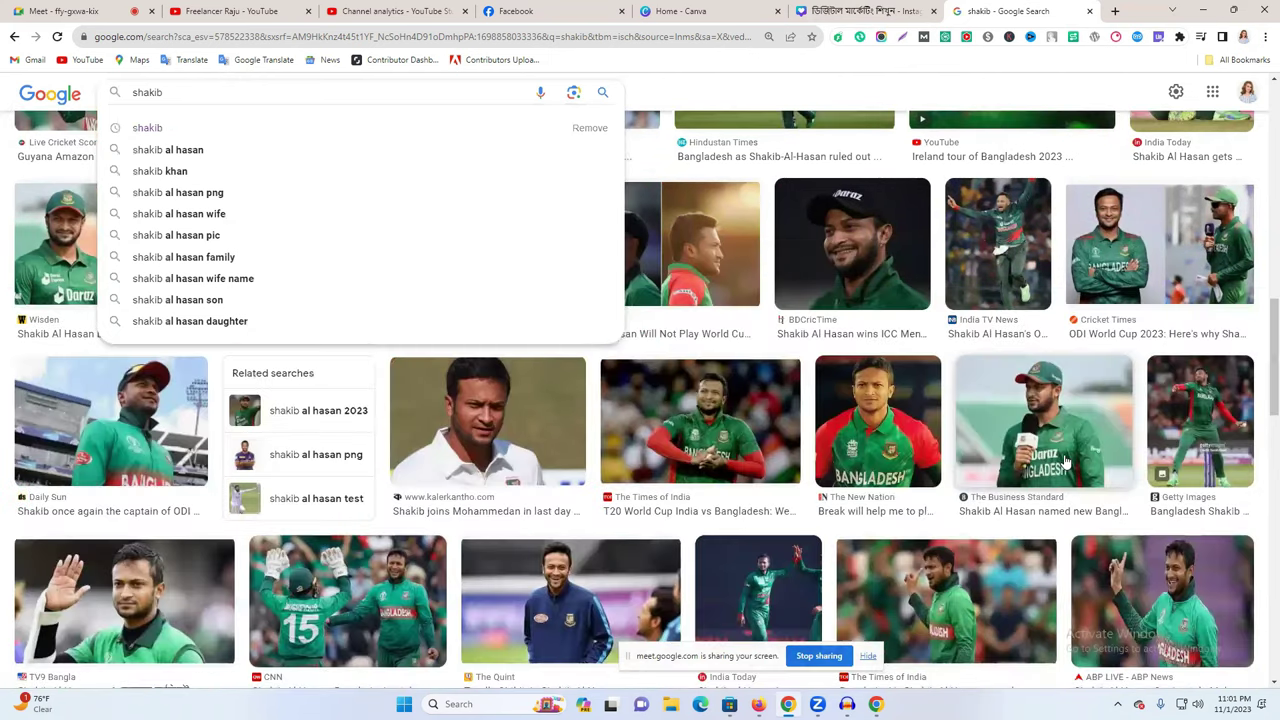
pyautogui.scroll(-2, 1066, 460)
pyautogui.scroll(-2, 1066, 460)
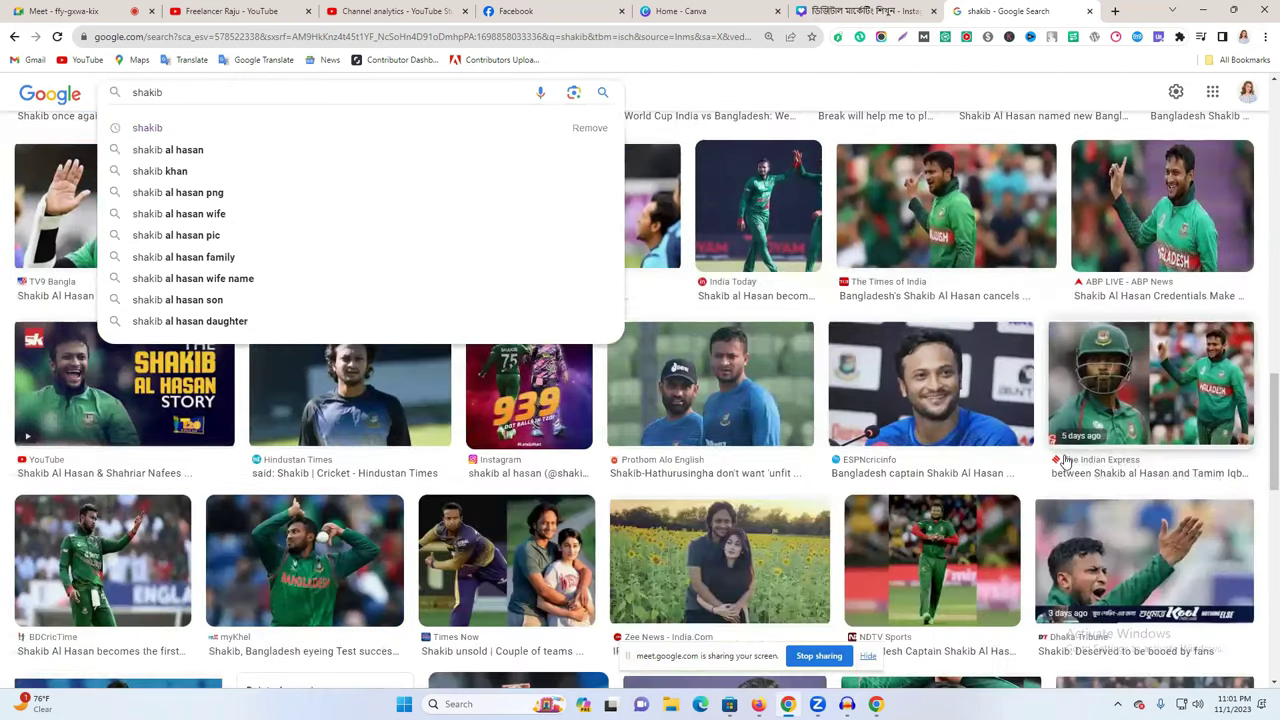
pyautogui.scroll(-2, 1066, 460)
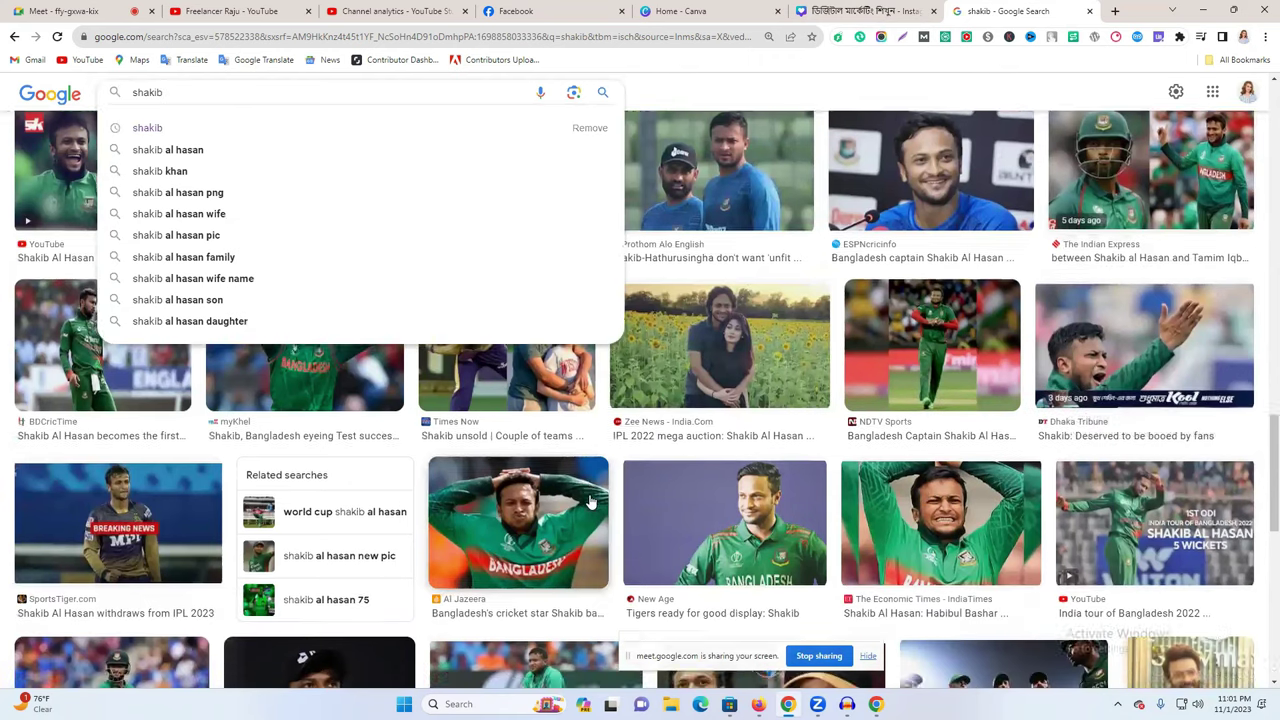
pyautogui.scroll(-3, 822, 484)
pyautogui.scroll(-2, 945, 441)
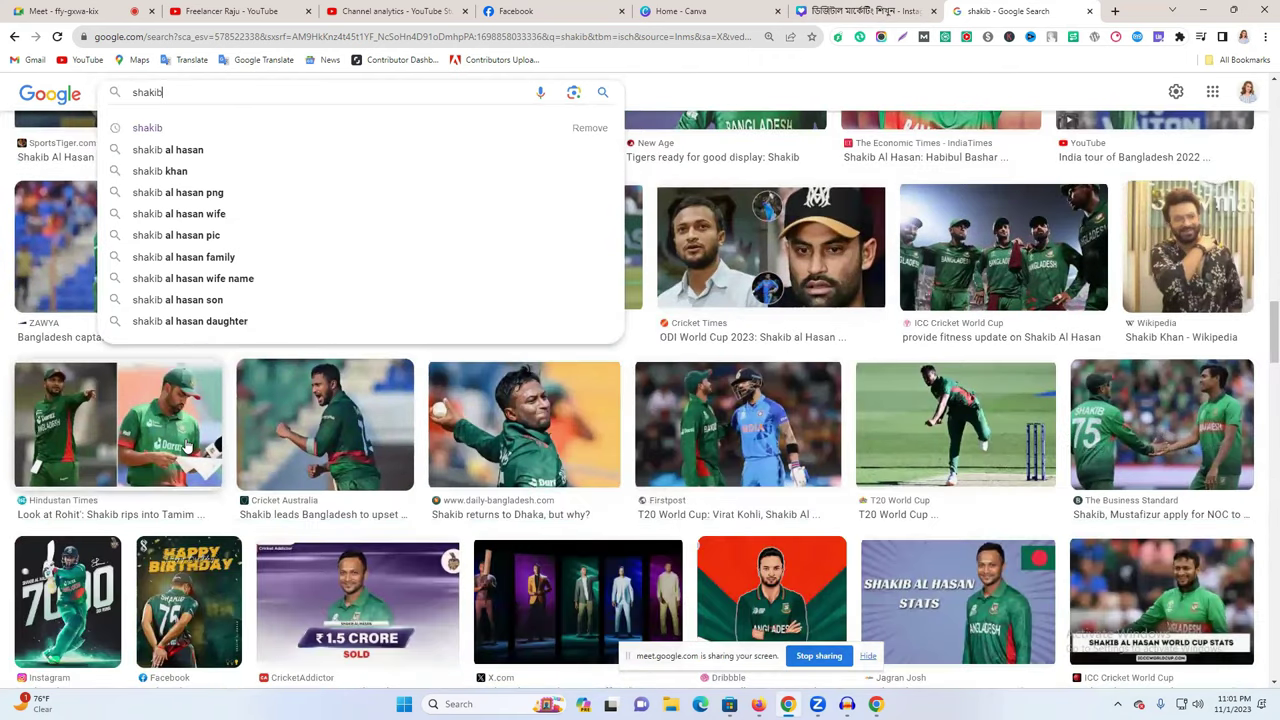
pyautogui.click(188, 450)
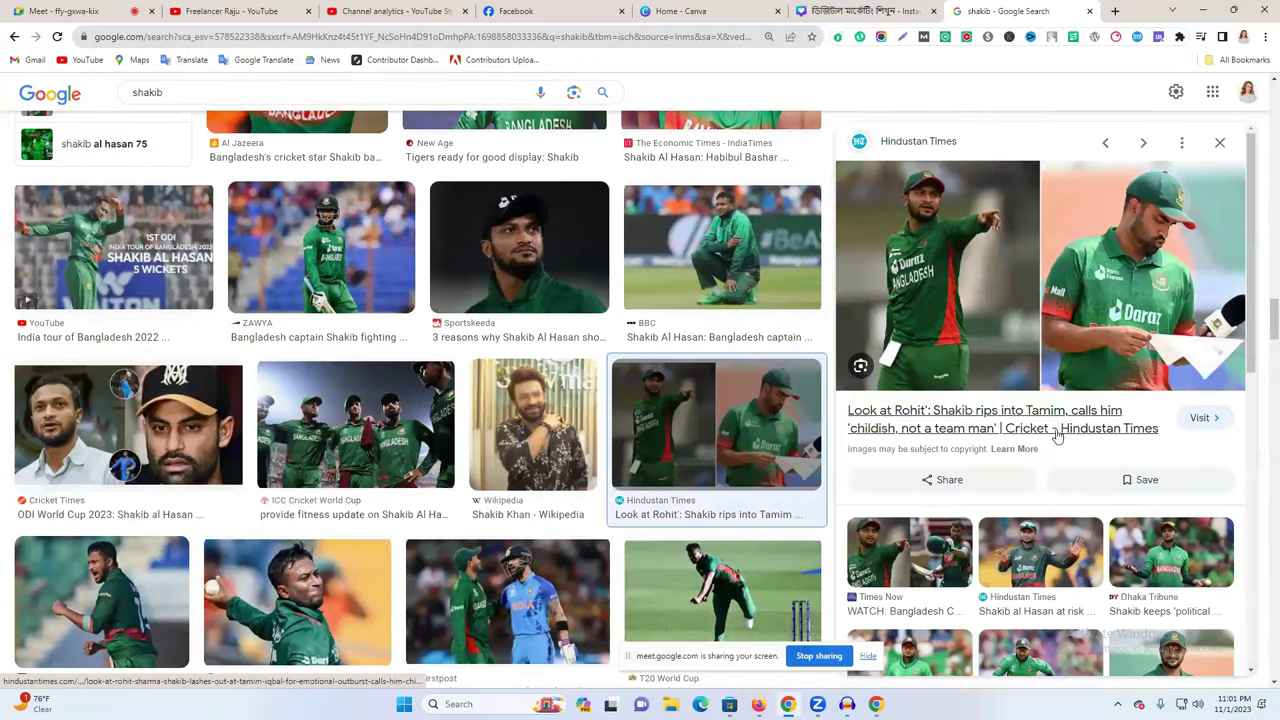
# - Replace the image search query with "tamim" and run the search
pyautogui.doubleClick(293, 94)
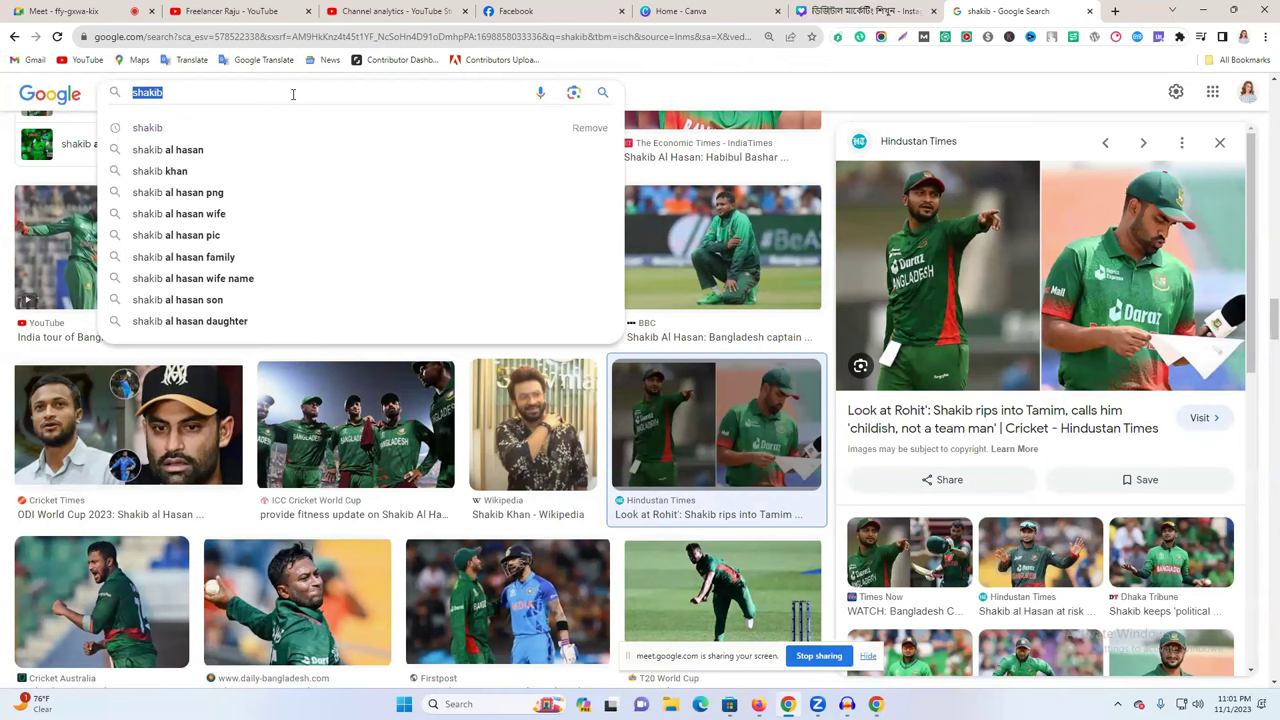
pyautogui.write('tamim')
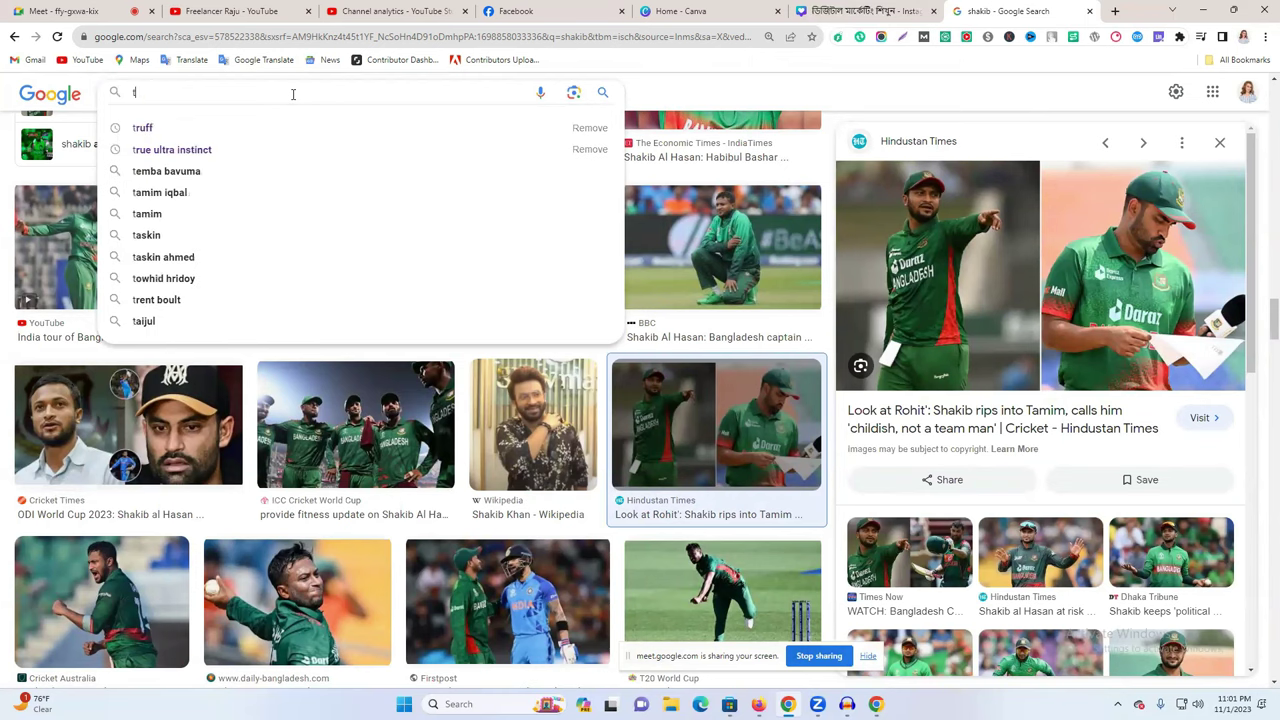
pyautogui.press('Return')
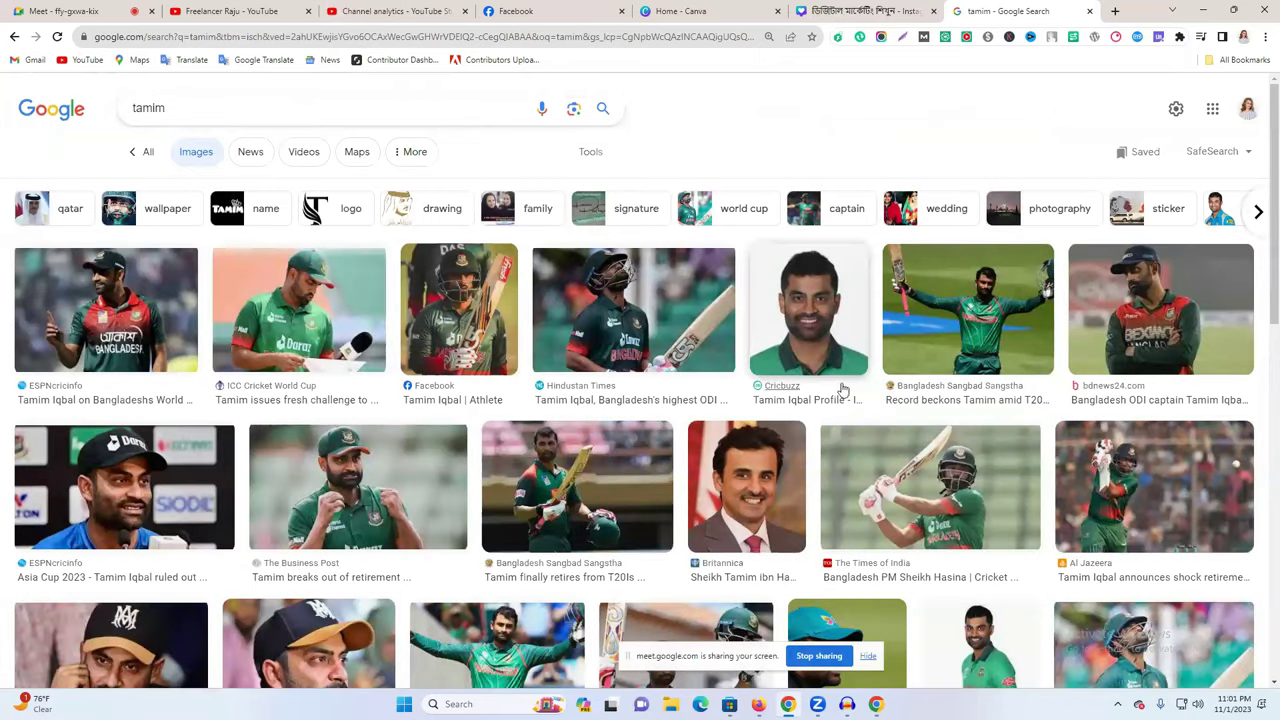
# - Examine the "tamim" image results for a usable photo of the cricketer
pyautogui.scroll(-2, 842, 388)
pyautogui.scroll(-2, 968, 450)
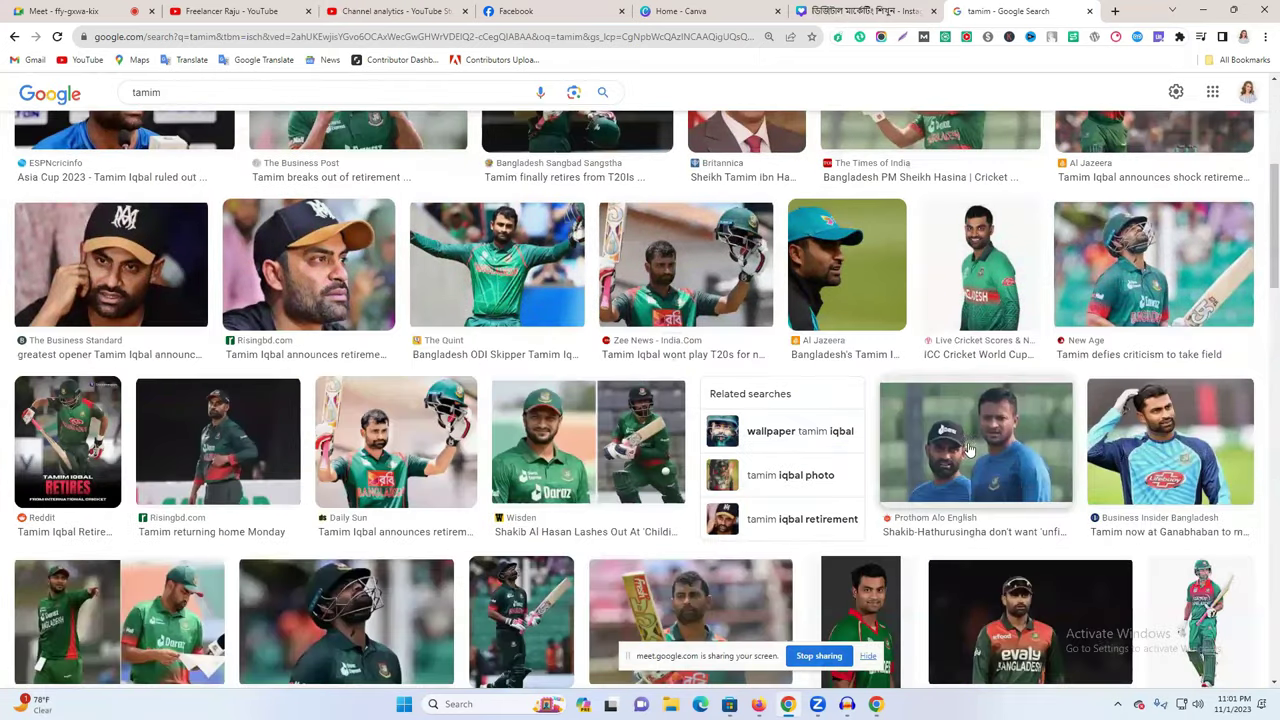
pyautogui.scroll(-1, 583, 453)
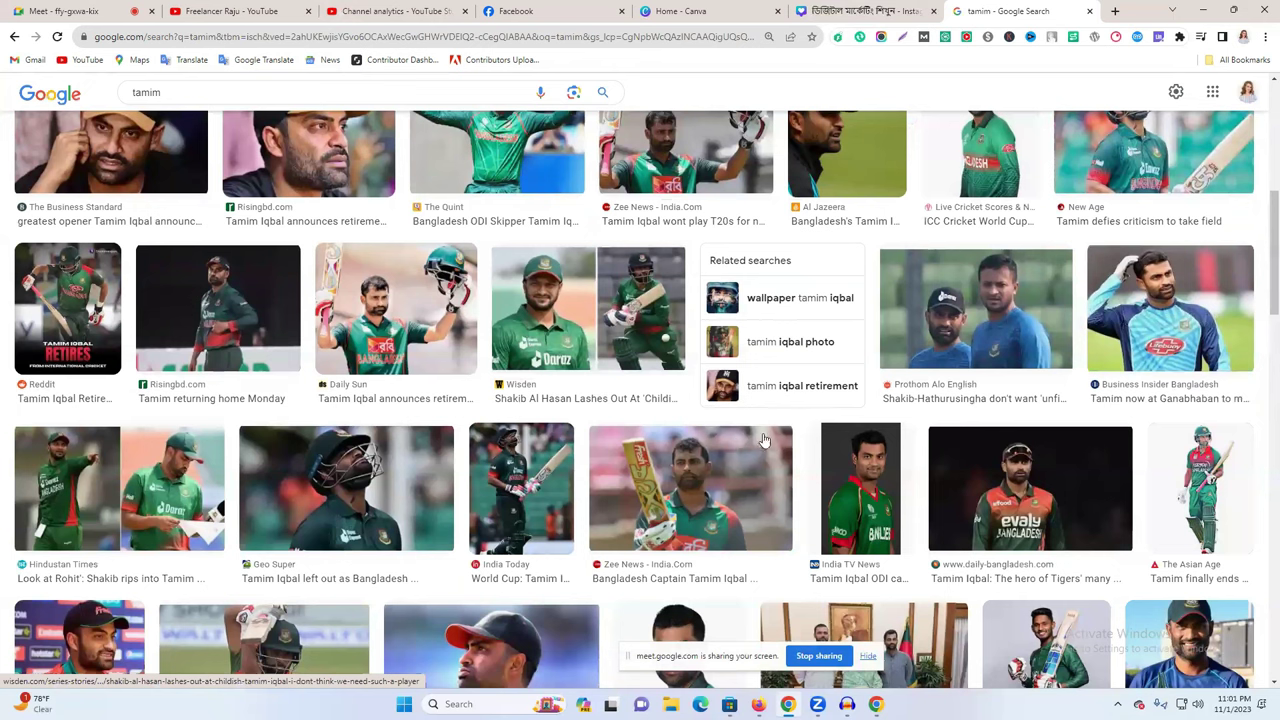
pyautogui.scroll(-2, 880, 485)
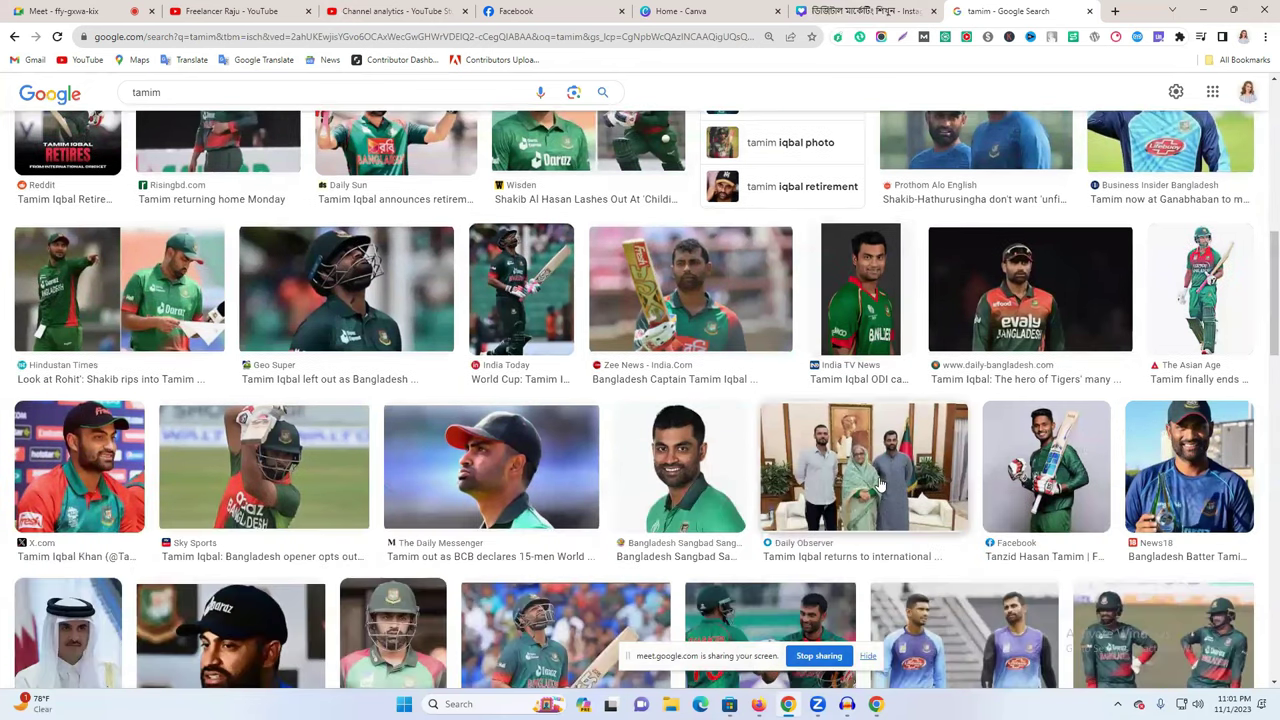
pyautogui.scroll(-2, 880, 485)
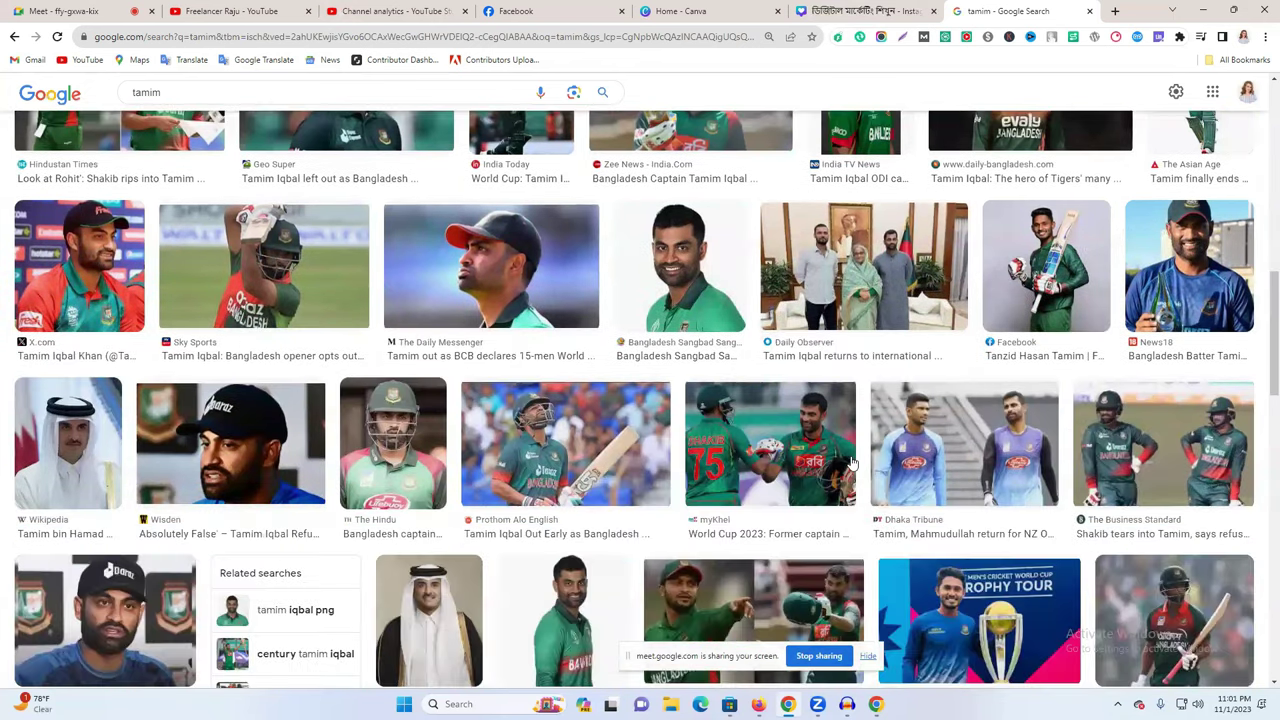
pyautogui.scroll(-2, 852, 463)
pyautogui.scroll(-1, 852, 463)
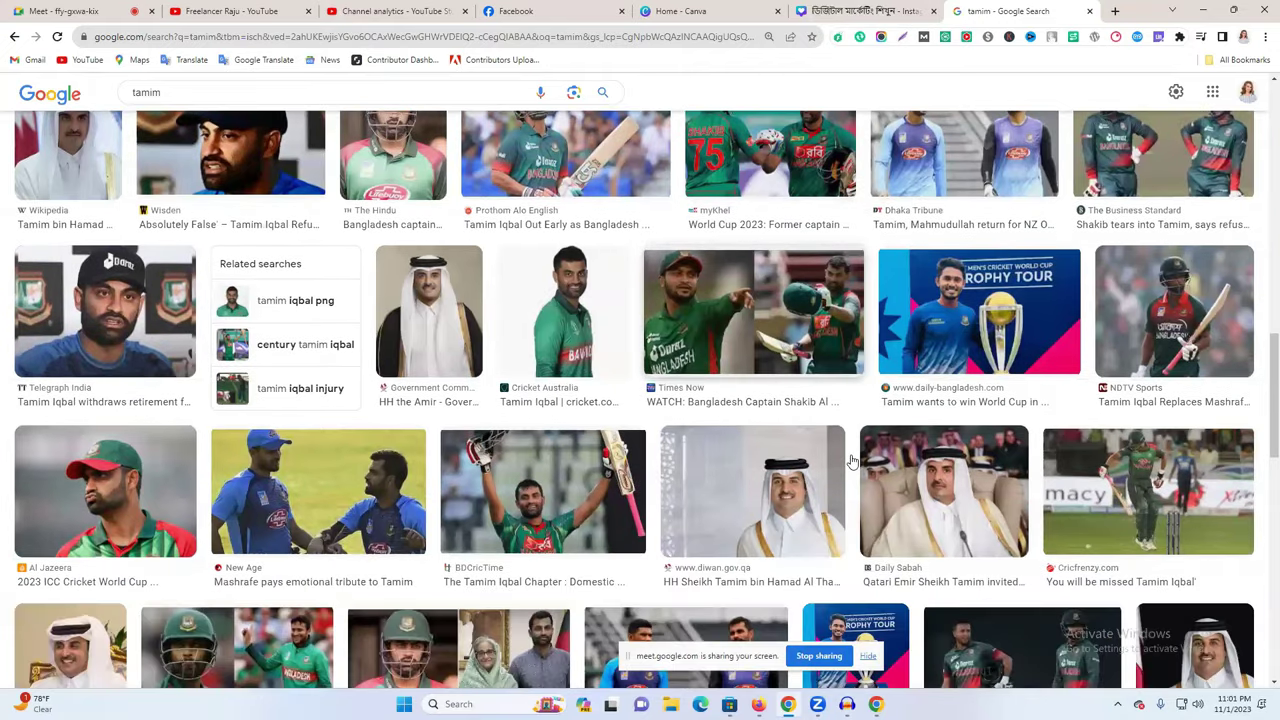
pyautogui.scroll(-2, 760, 440)
pyautogui.scroll(-3, 102, 270)
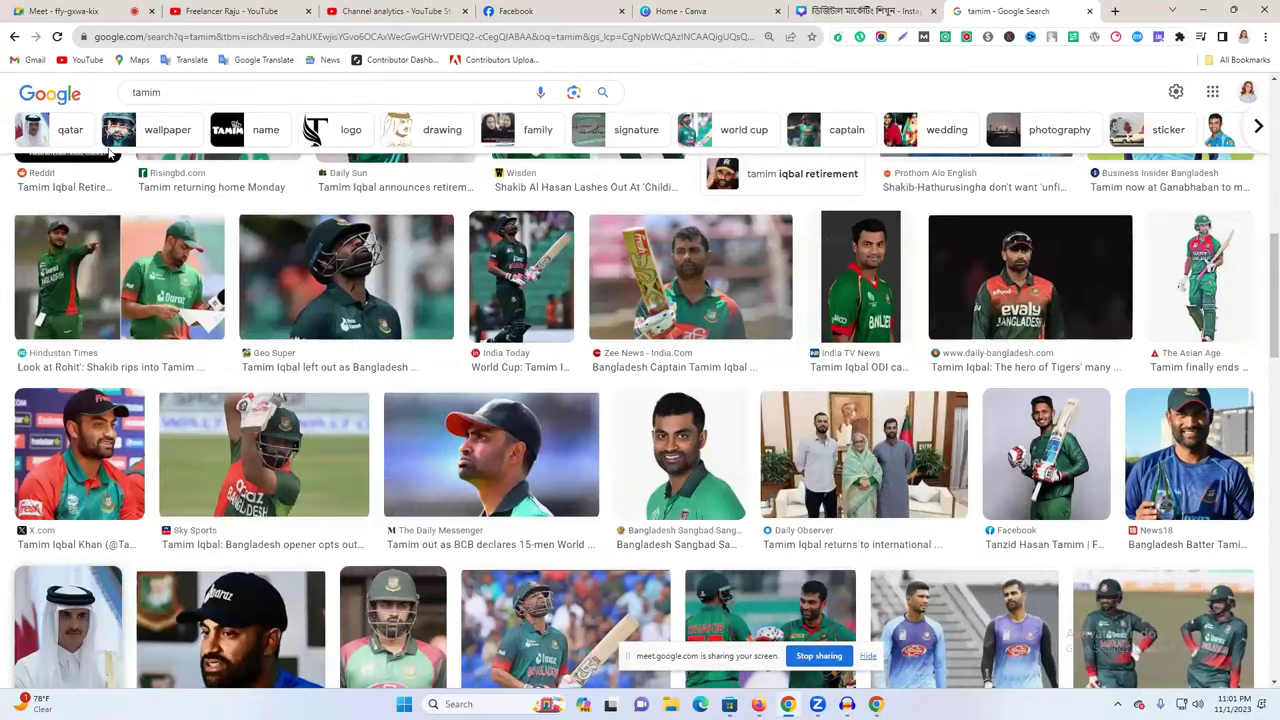
# - Switch the "tamim" search from images to all web results and look for the cricketer's social media profiles
pyautogui.scroll(10, 152, 151)
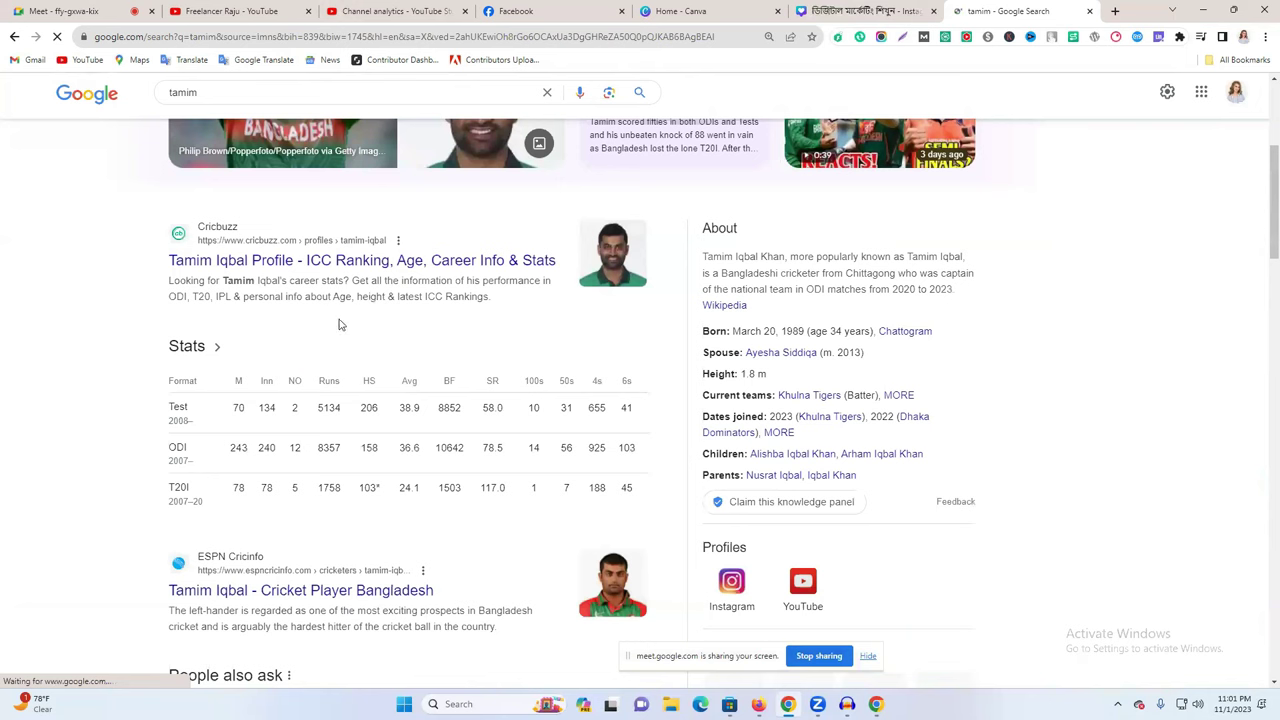
pyautogui.scroll(-3, 354, 280)
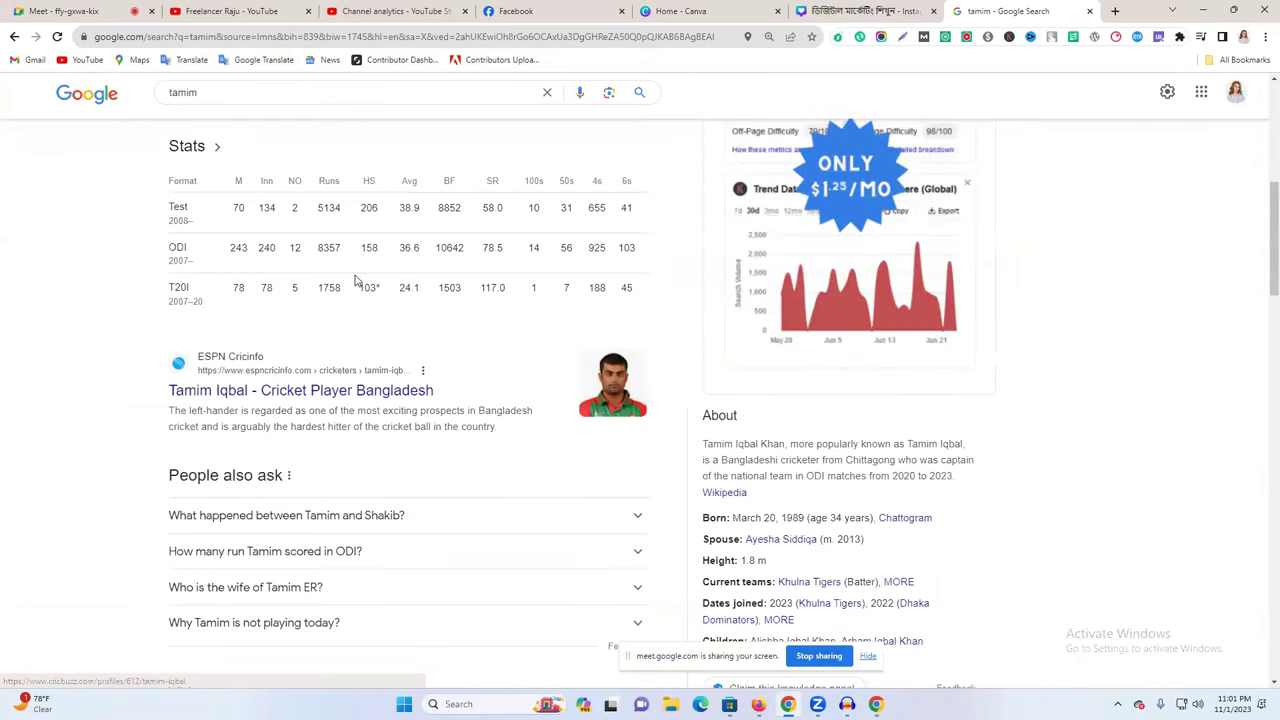
pyautogui.scroll(-6, 354, 280)
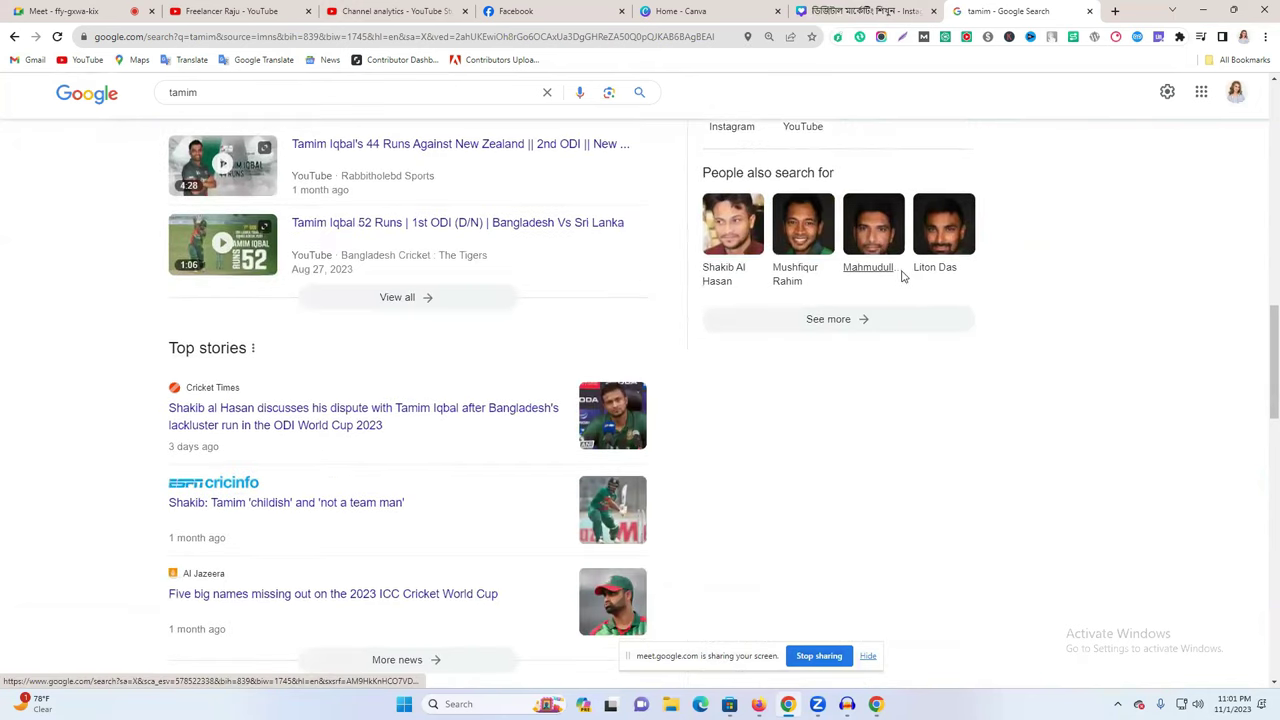
pyautogui.scroll(2, 731, 305)
pyautogui.click(731, 303)
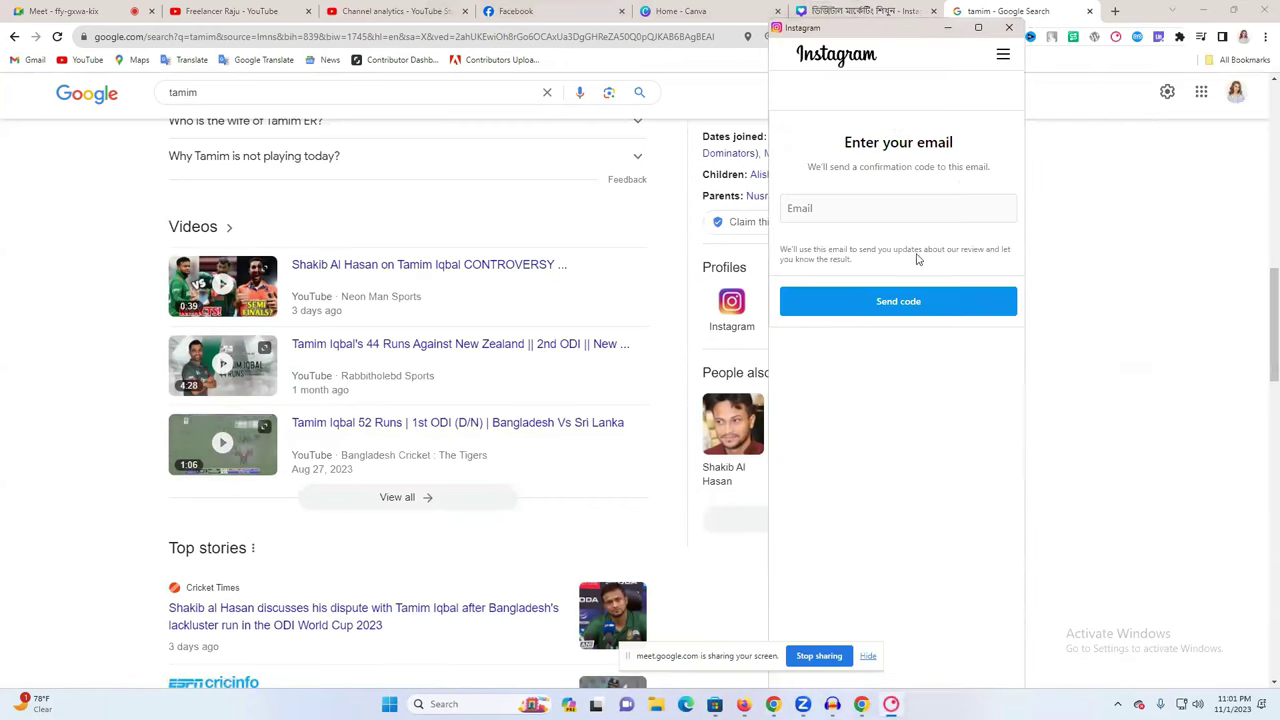
pyautogui.hotkey('ctrl', 'w')
# - Open the Tamim Iqbal Facebook page from the web results and look through its posts and photos
pyautogui.scroll(-3, 800, 310)
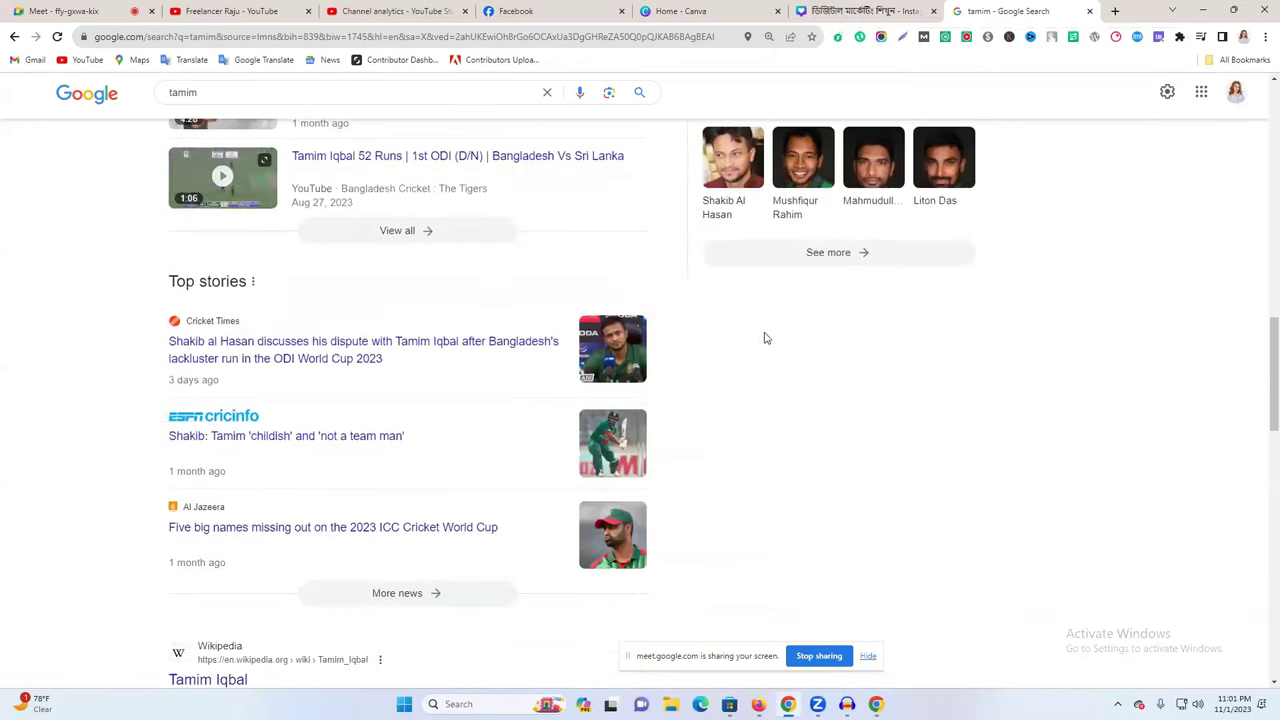
pyautogui.scroll(-6, 315, 398)
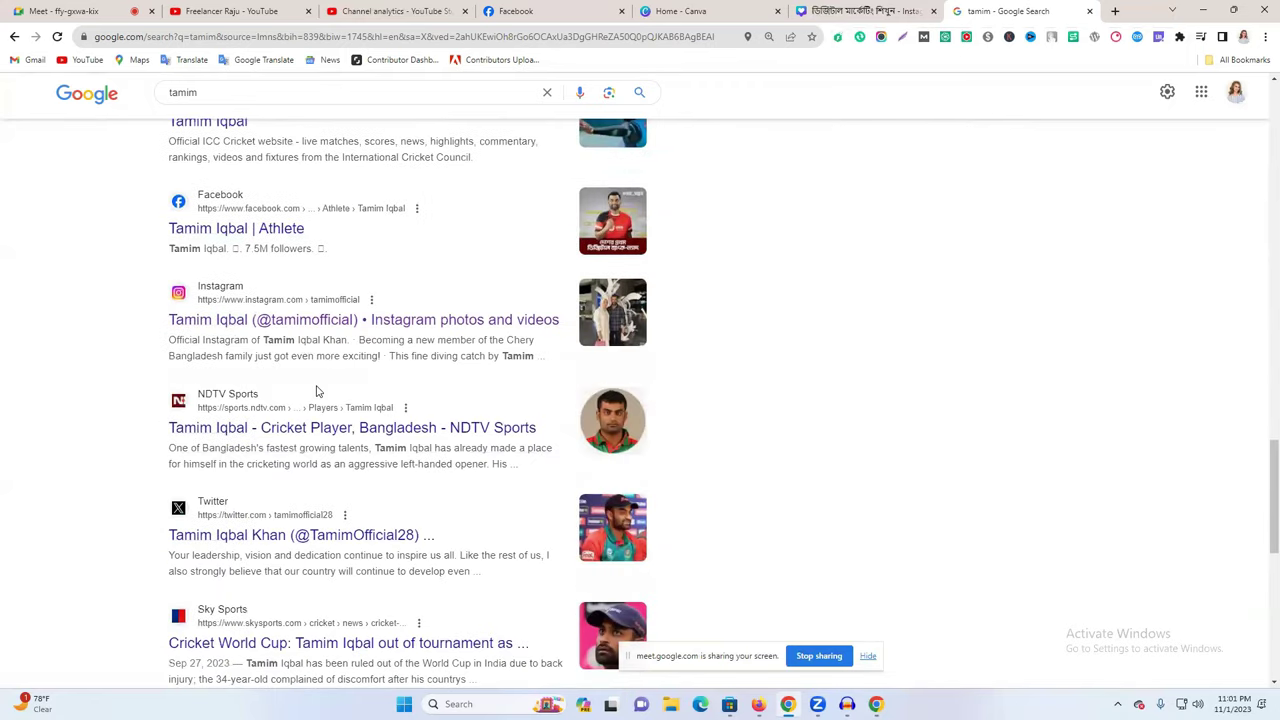
pyautogui.click(242, 231)
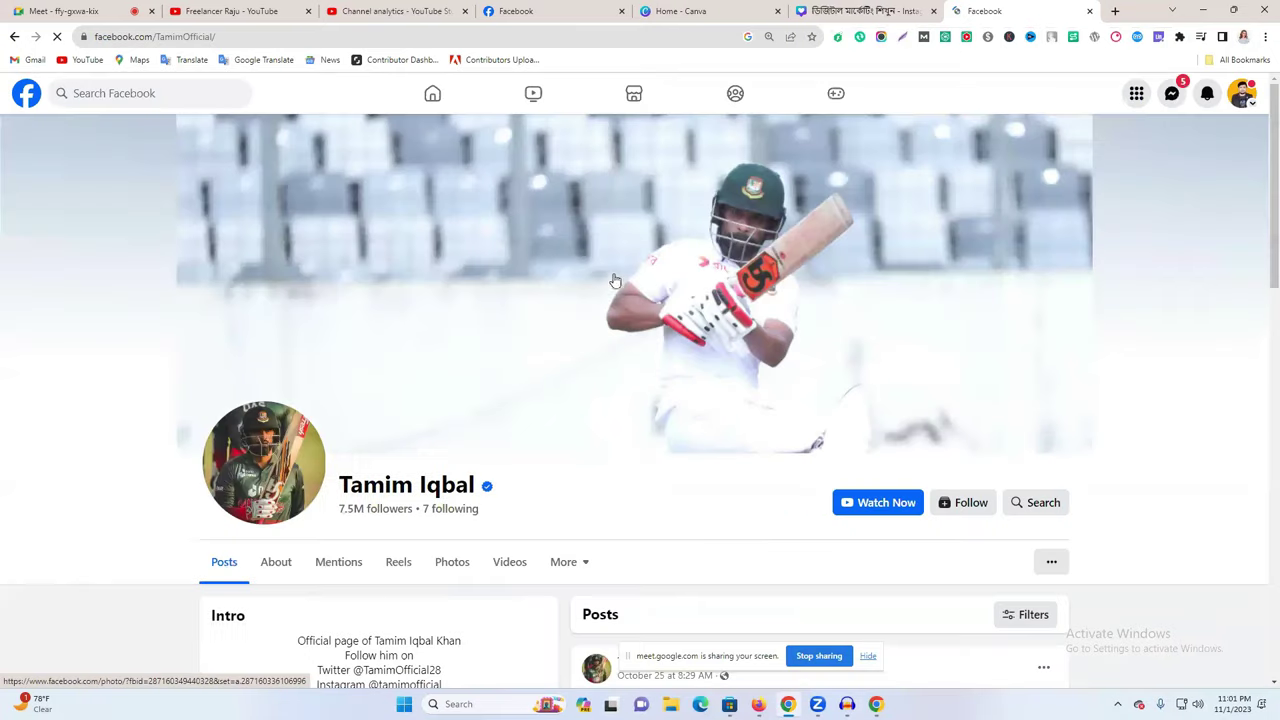
pyautogui.scroll(-6, 700, 346)
pyautogui.scroll(-6, 700, 346)
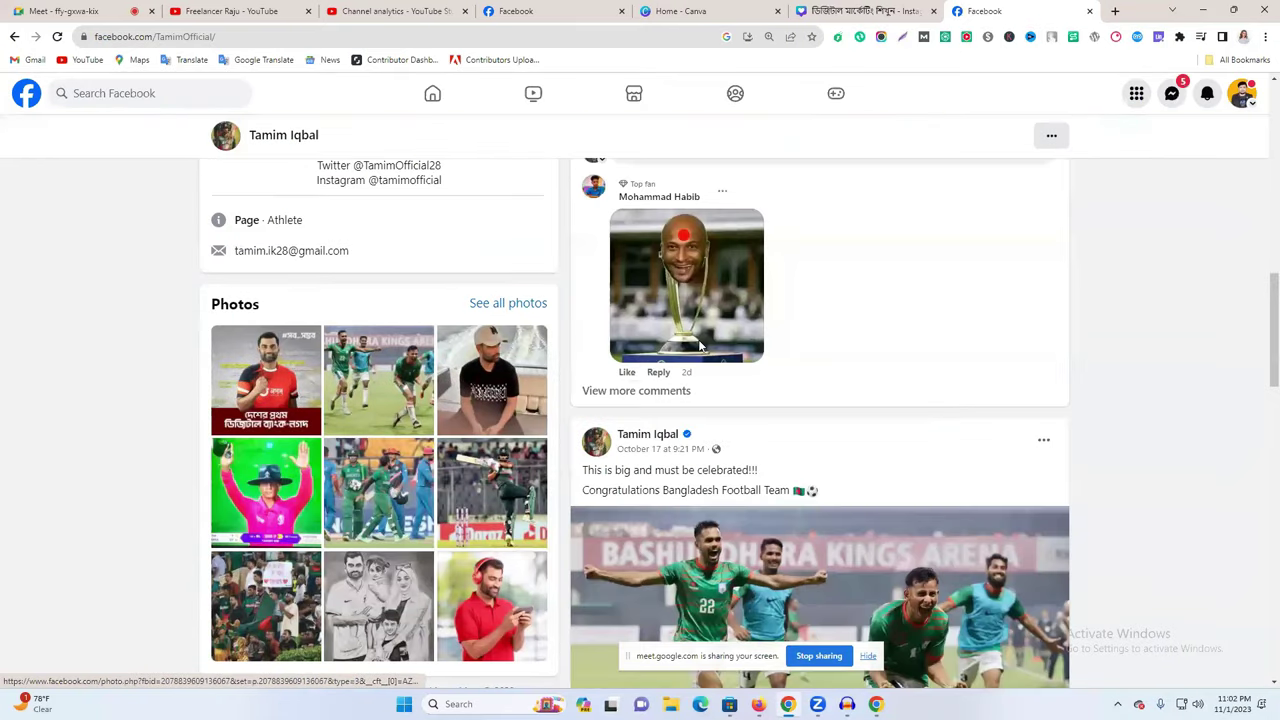
pyautogui.scroll(6, 700, 346)
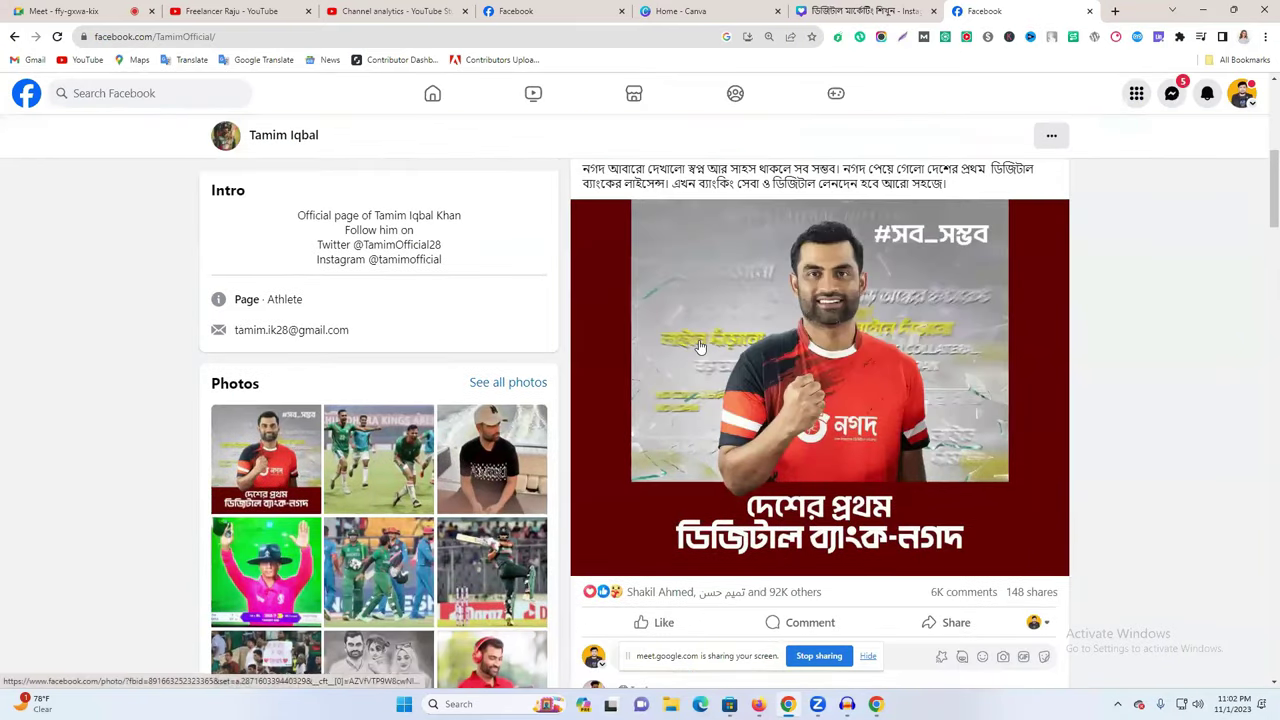
# - Open the cricketer's Nagad promo photo from the Tamim Iqbal Facebook page and save it as a JPEG in Downloads
pyautogui.scroll(-3, 700, 346)
pyautogui.scroll(3, 743, 340)
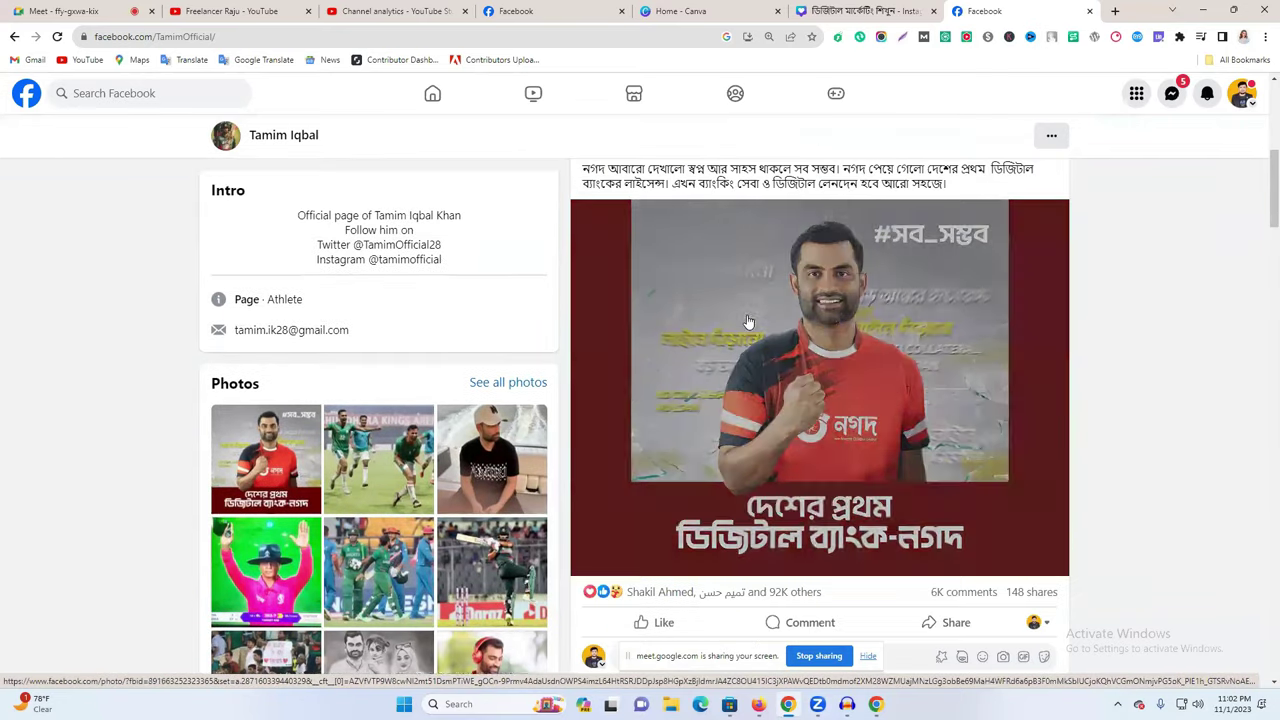
pyautogui.click(818, 342)
pyautogui.rightClick(556, 300)
pyautogui.click(614, 334)
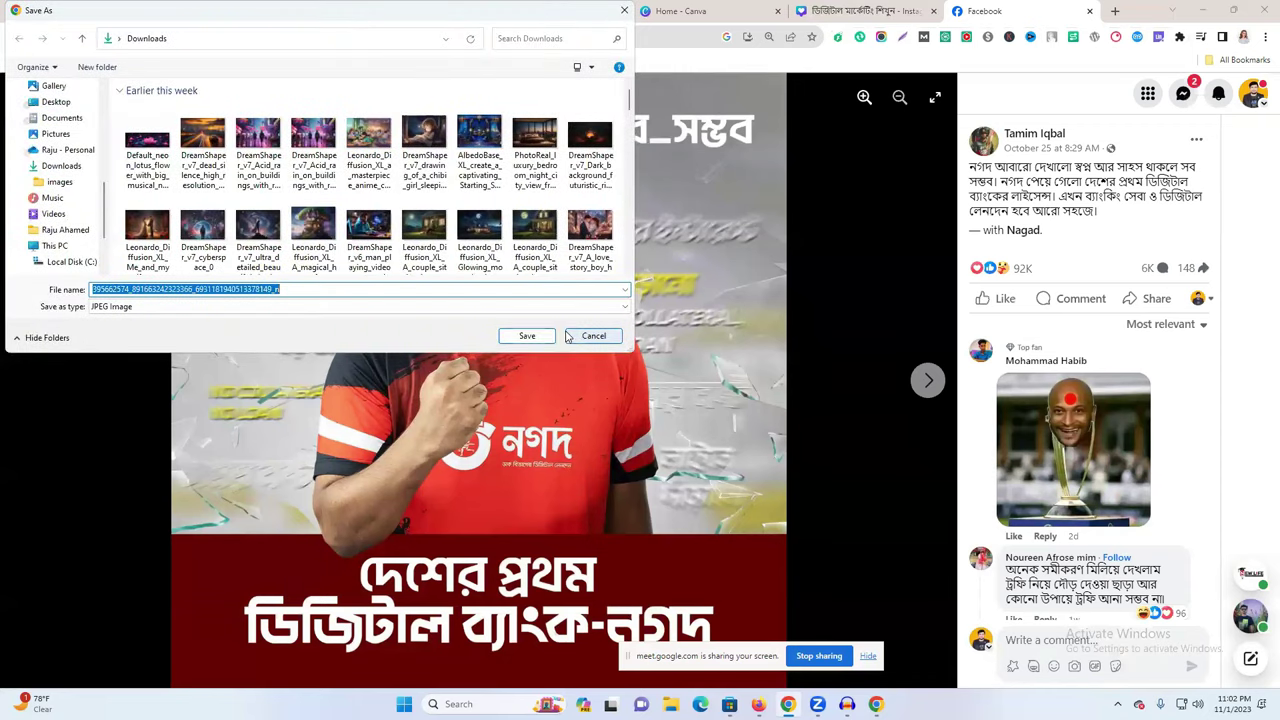
pyautogui.click(527, 337)
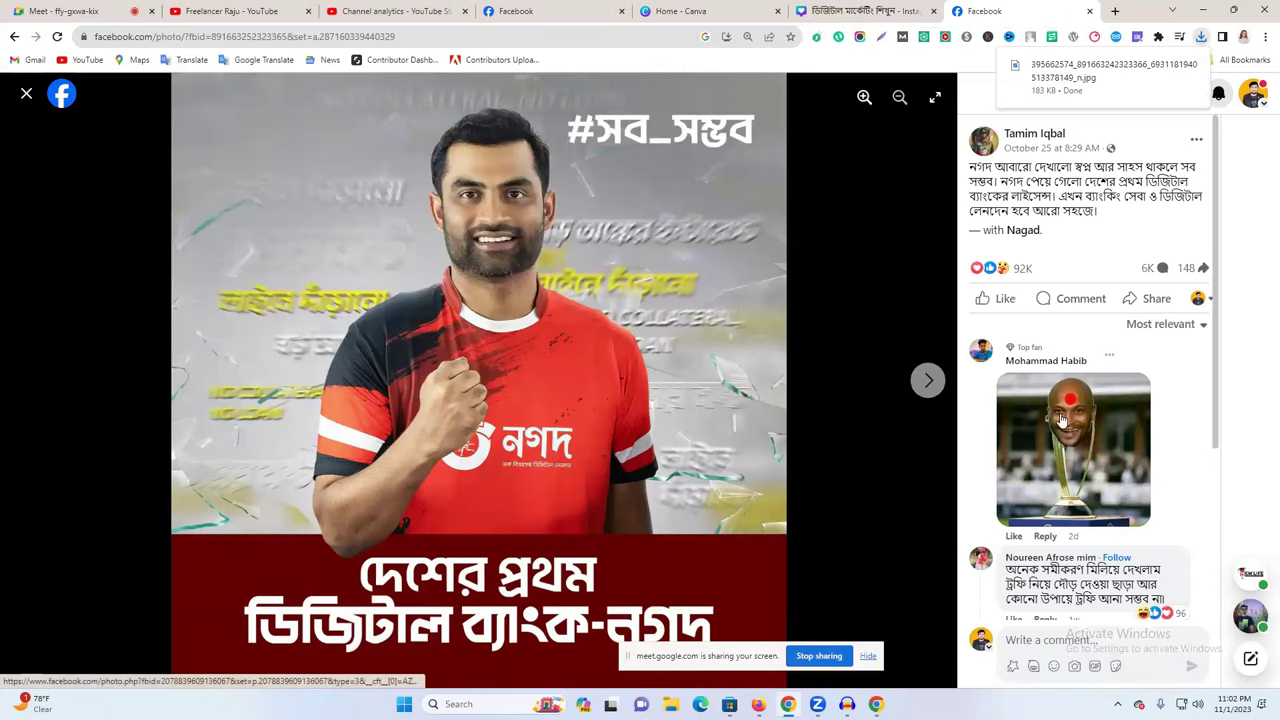
# - Switch to the Canva design and upload the downloaded cricketer photo from Downloads
pyautogui.click(866, 11)
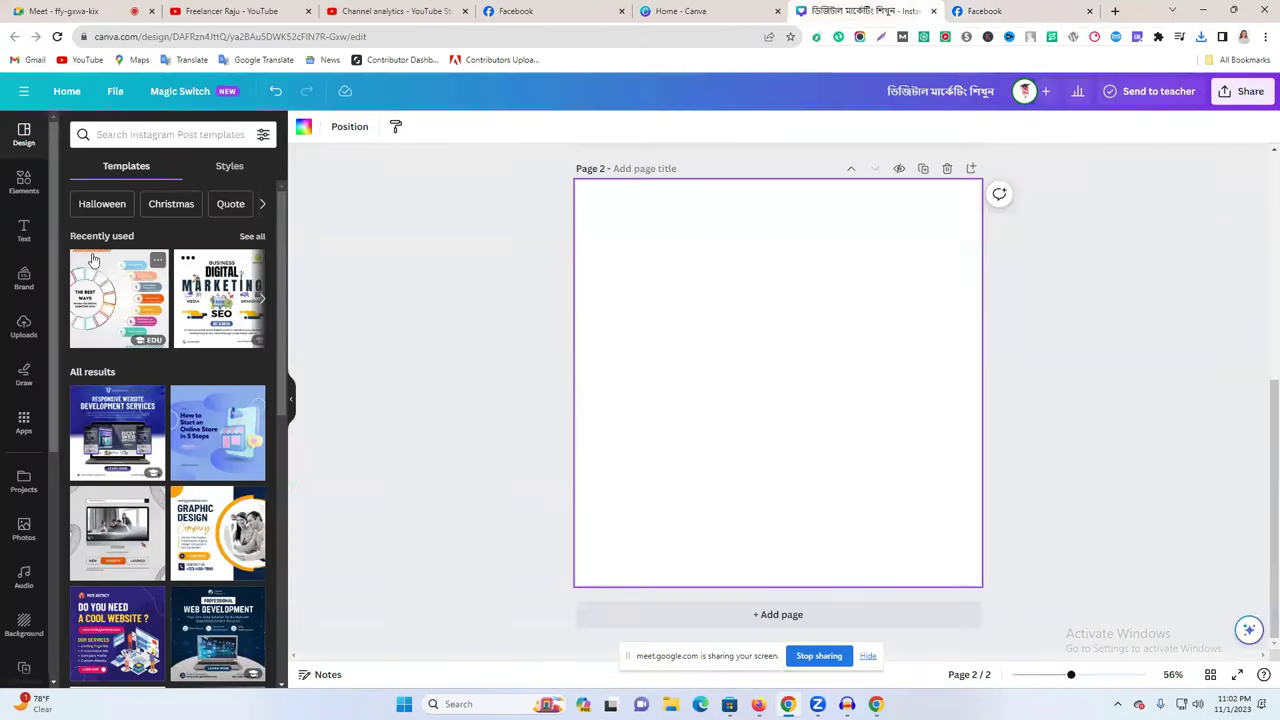
pyautogui.click(23, 327)
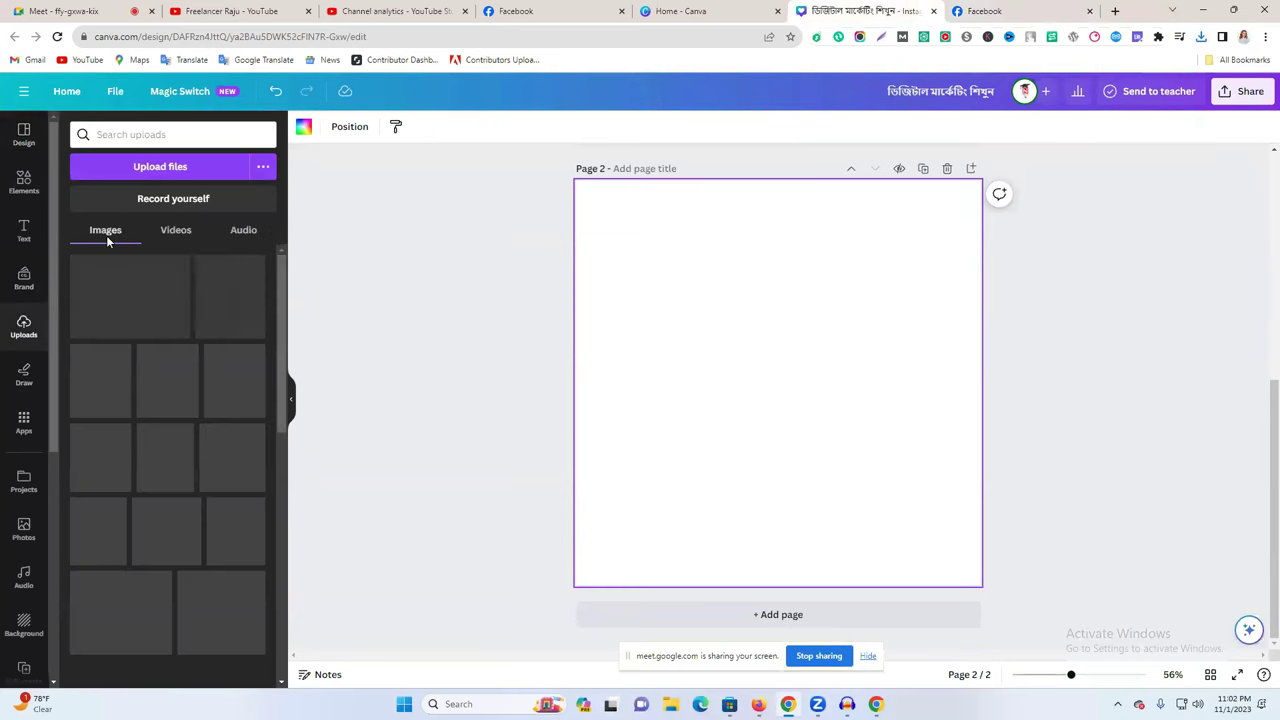
pyautogui.click(173, 168)
pyautogui.click(123, 135)
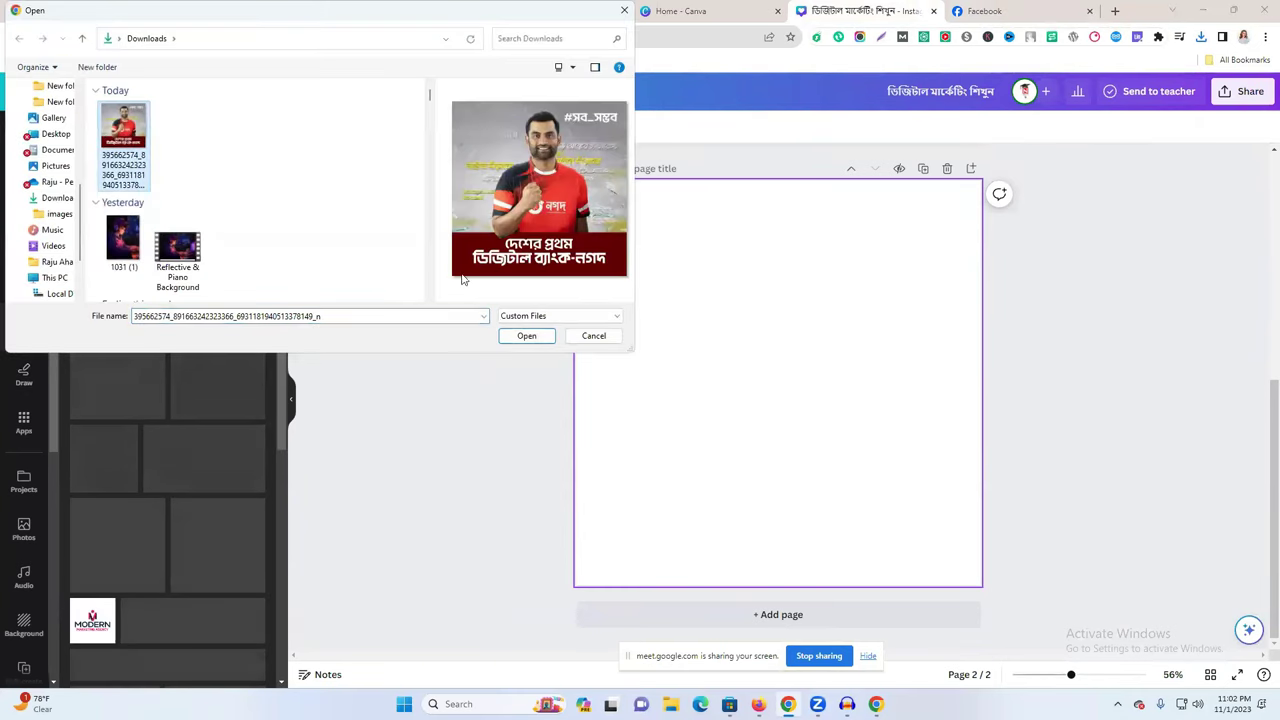
pyautogui.click(521, 335)
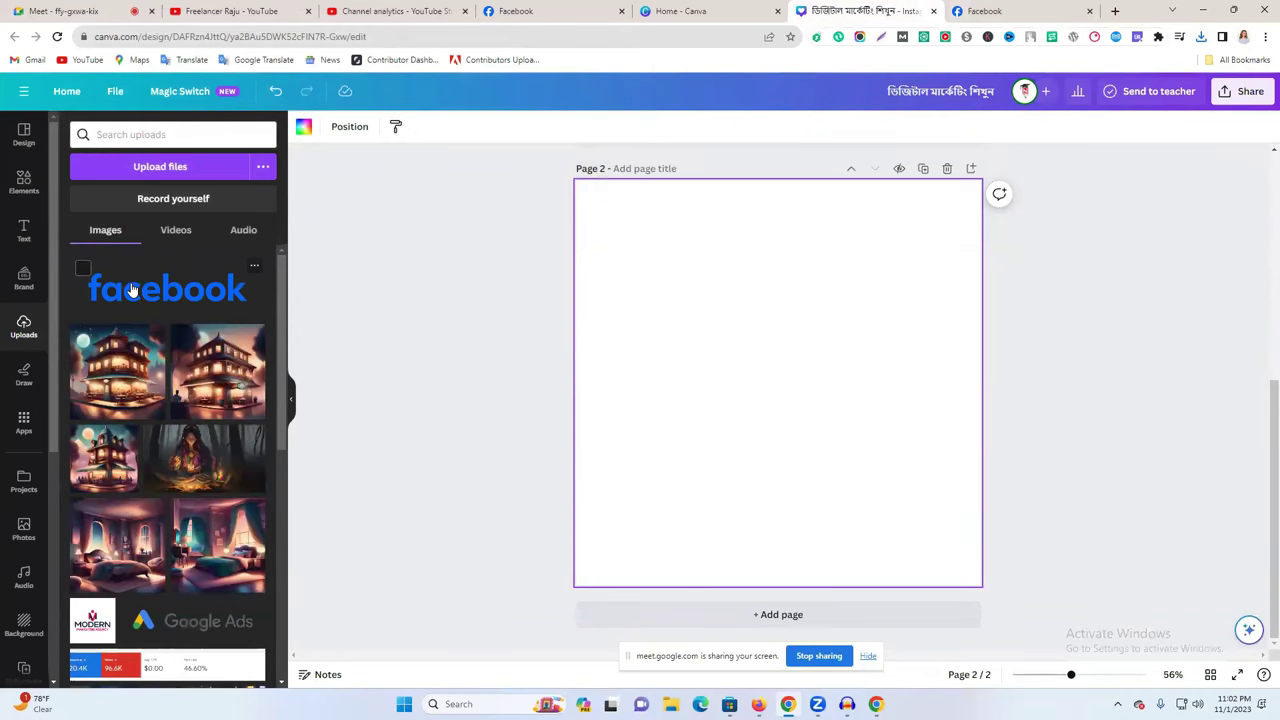
# - Place the uploaded cricketer photo on page 2 and enlarge it to fill the whole page
pyautogui.moveTo(90, 276); pyautogui.dragTo(692, 295)
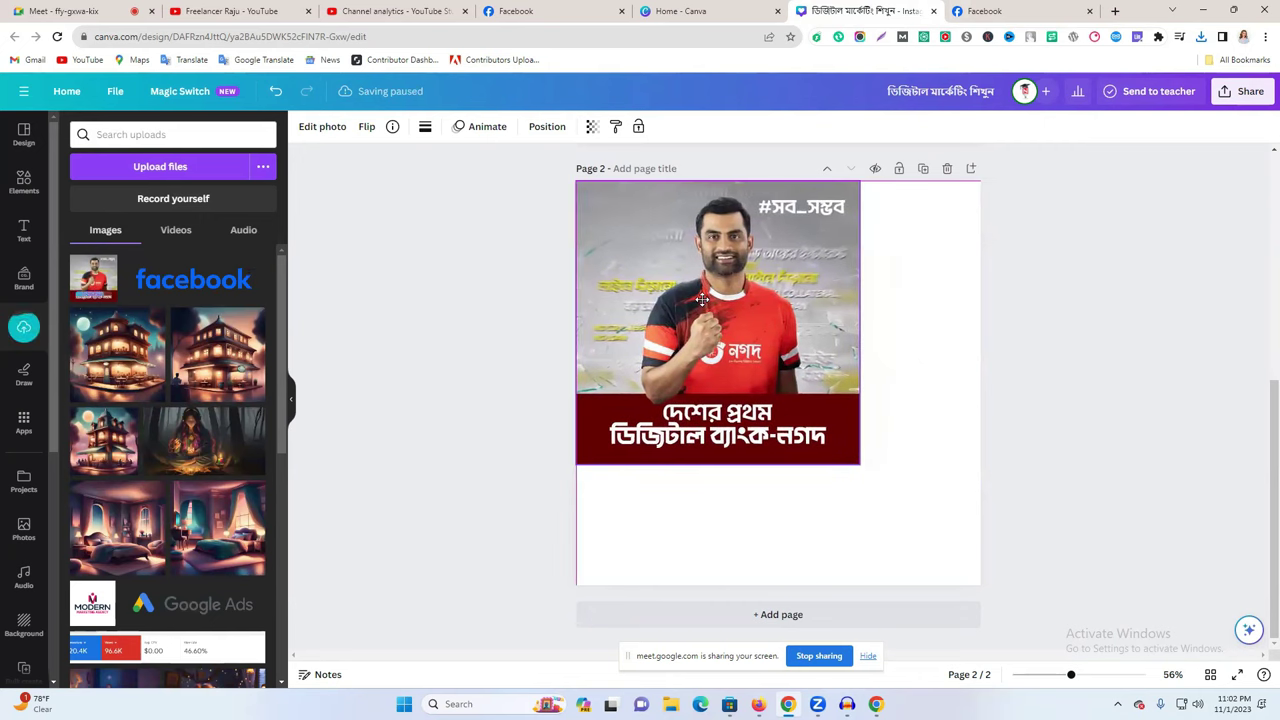
pyautogui.moveTo(859, 464); pyautogui.dragTo(980, 584)
pyautogui.click(1080, 474)
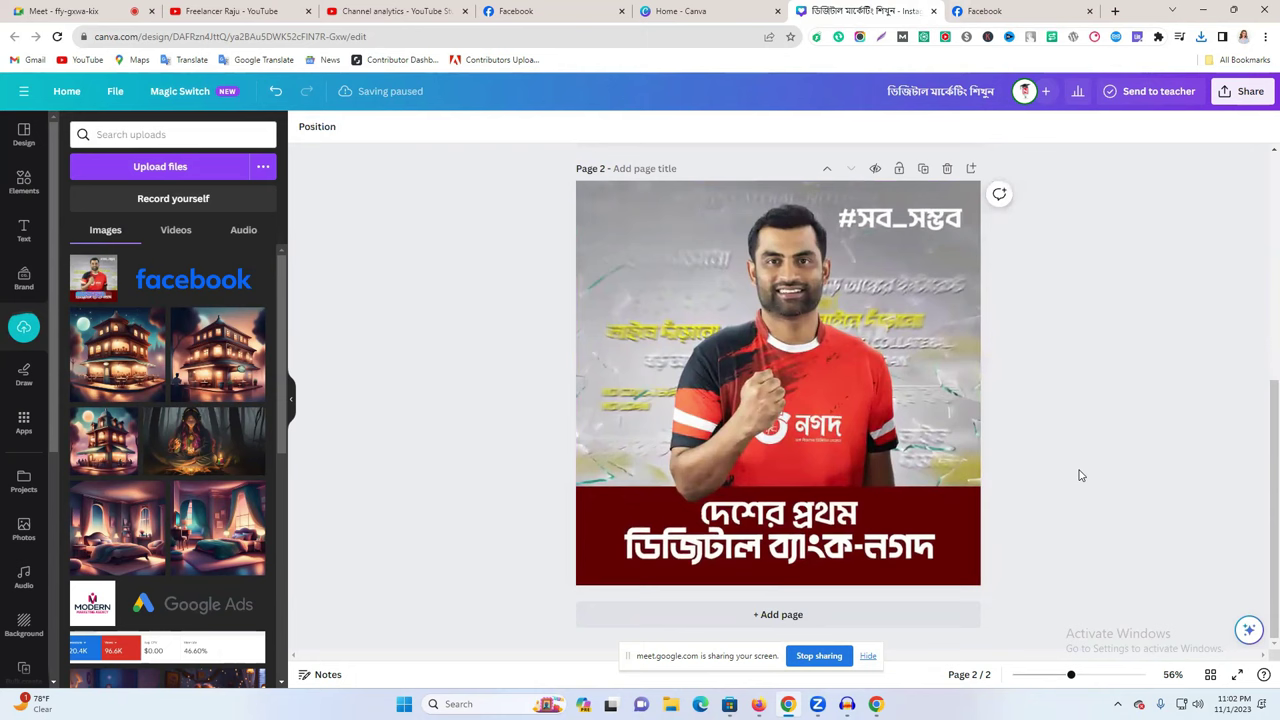
# - Remove the photo's background with BG Remover and move the cutout toward the left side of page 2
pyautogui.click(898, 283)
pyautogui.click(324, 127)
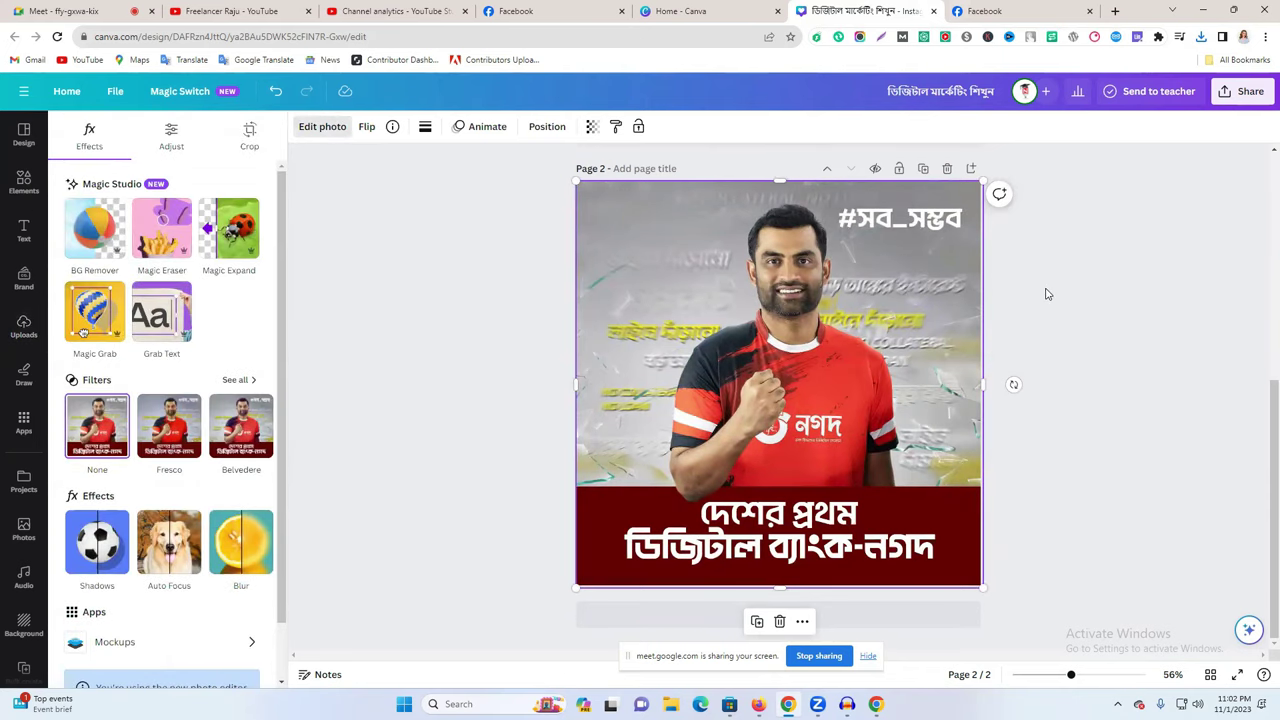
pyautogui.click(94, 228)
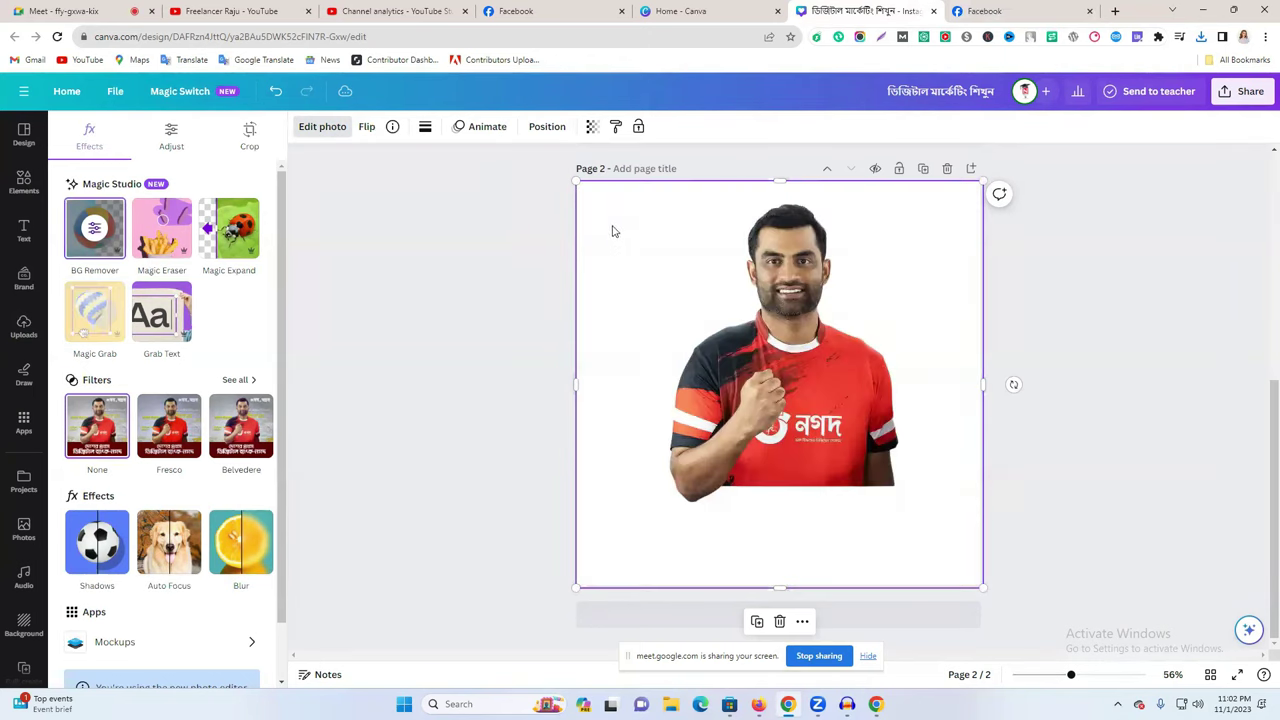
pyautogui.moveTo(845, 305); pyautogui.dragTo(707, 331)
pyautogui.click(949, 320)
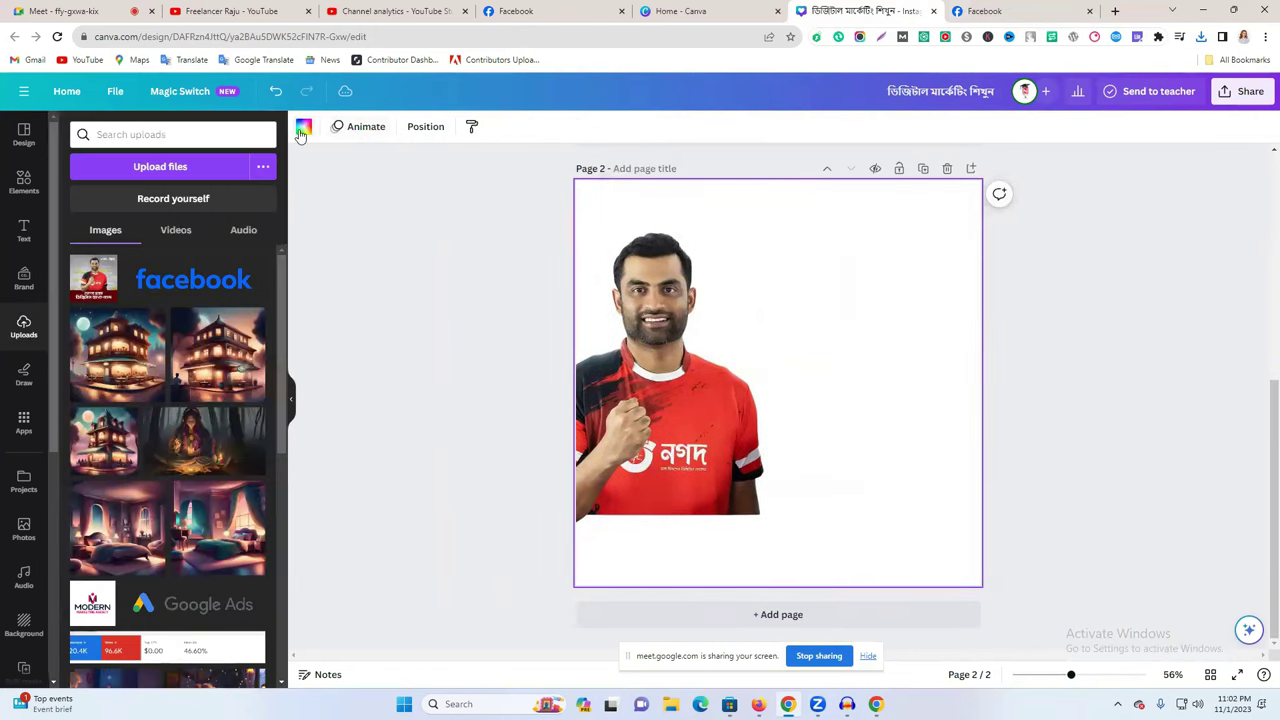
# - Set the page 2 background to the dark red from the photo colors and move the cutout back to the center
pyautogui.click(303, 127)
pyautogui.click(144, 206)
pyautogui.click(144, 355)
pyautogui.moveTo(661, 369); pyautogui.dragTo(790, 341)
pyautogui.click(1124, 386)
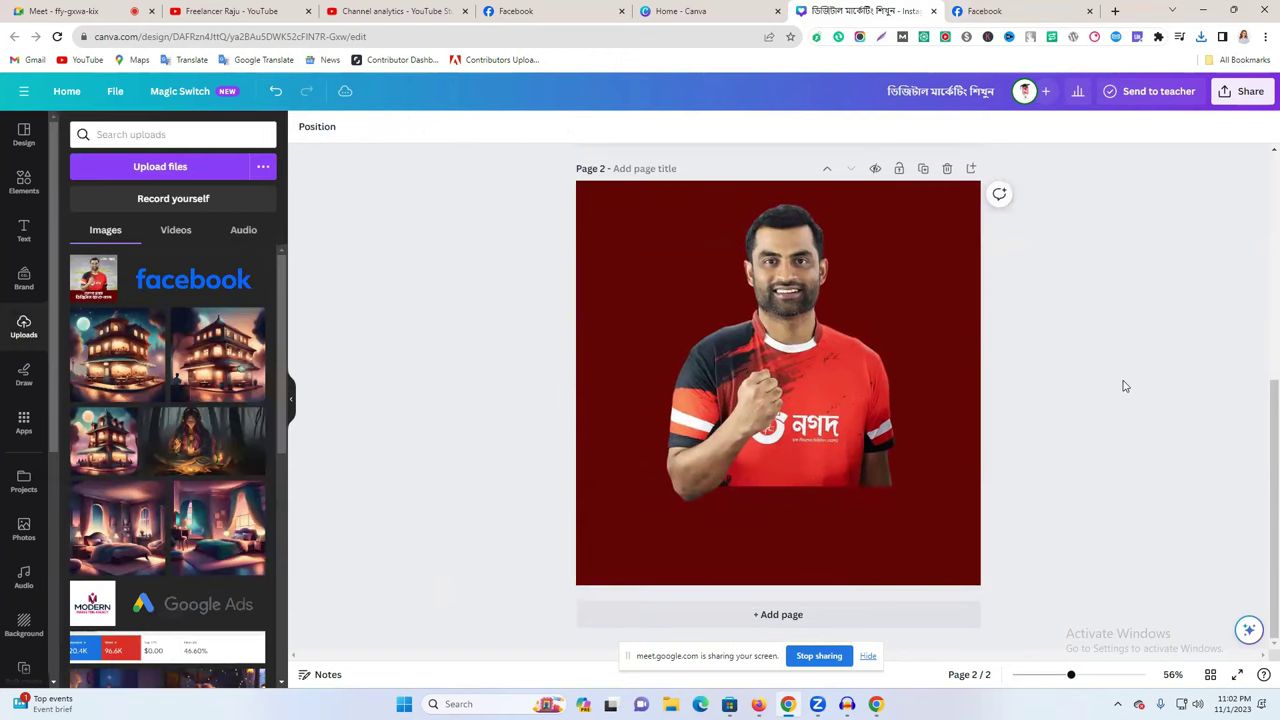
# - Delete the cutout and place the original uploaded cricketer photo in the upper-left part of page 2
pyautogui.doubleClick(799, 348)
pyautogui.press('Delete')
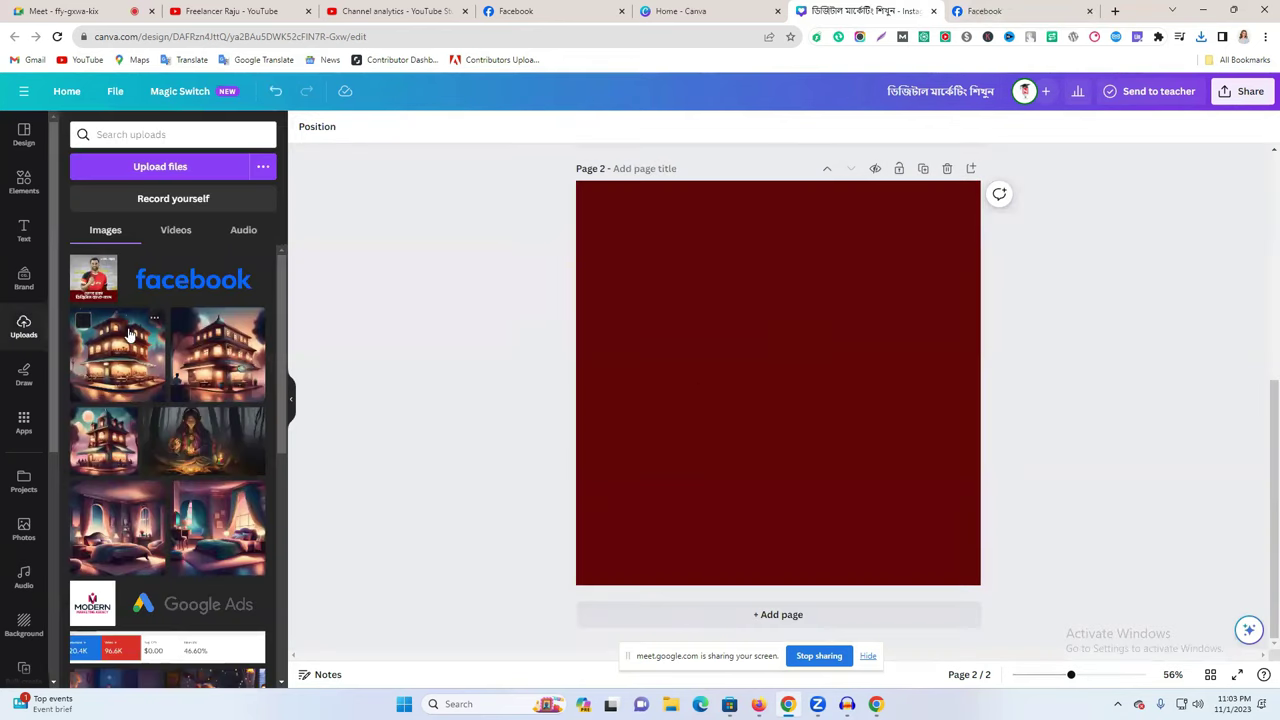
pyautogui.click(93, 279)
pyautogui.moveTo(719, 343); pyautogui.dragTo(663, 284)
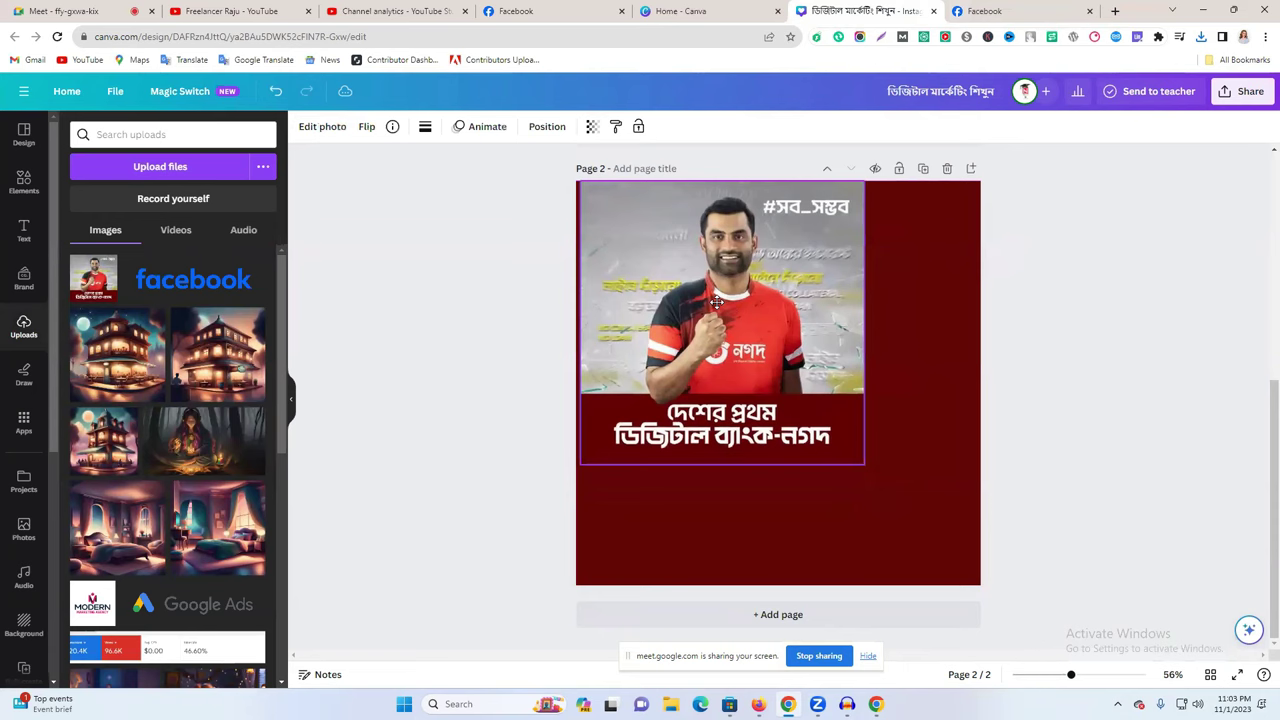
# - Set the page 2 background to white and enlarge the cricketer photo to fill the page
pyautogui.click(313, 177)
pyautogui.click(304, 126)
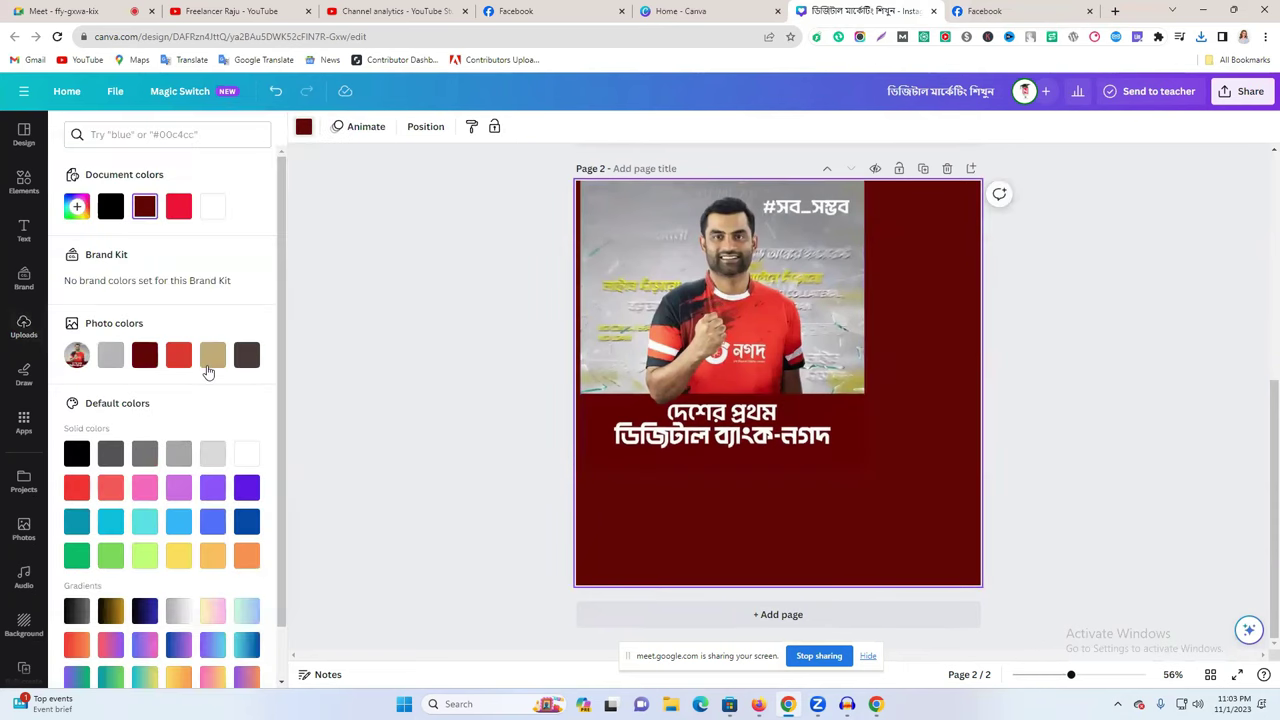
pyautogui.click(216, 210)
pyautogui.click(845, 458)
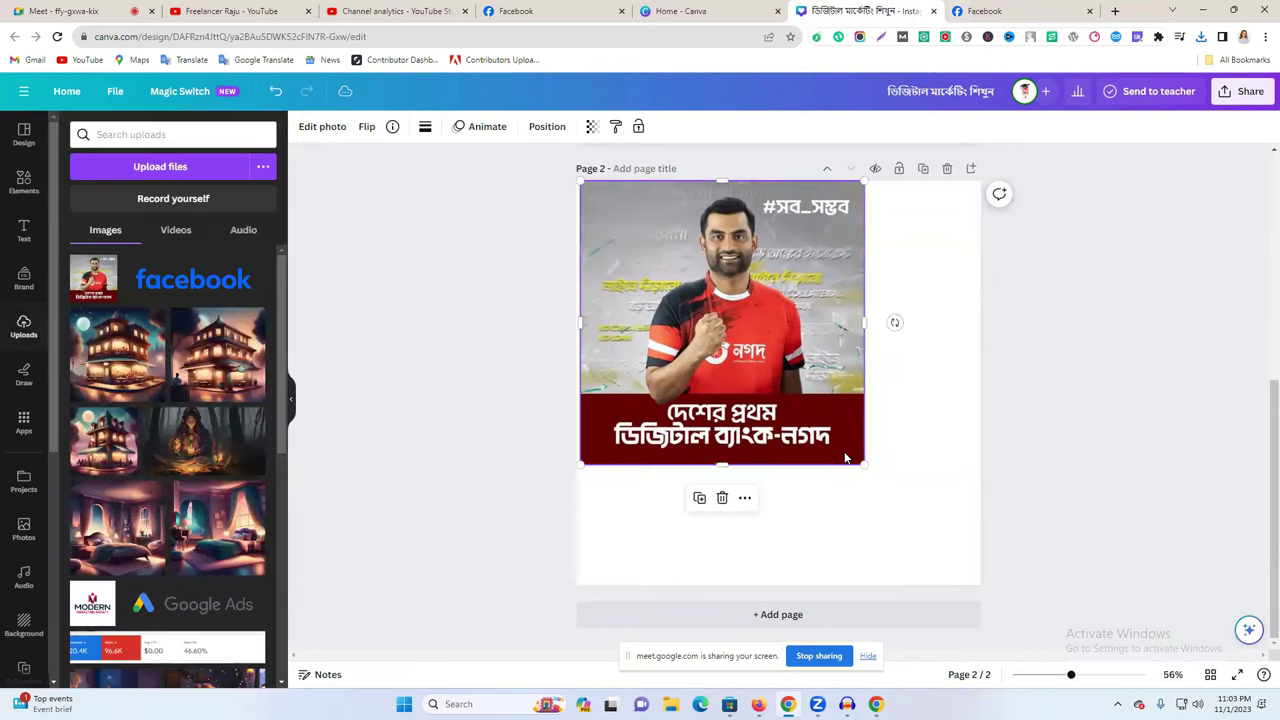
pyautogui.moveTo(859, 461); pyautogui.dragTo(987, 580)
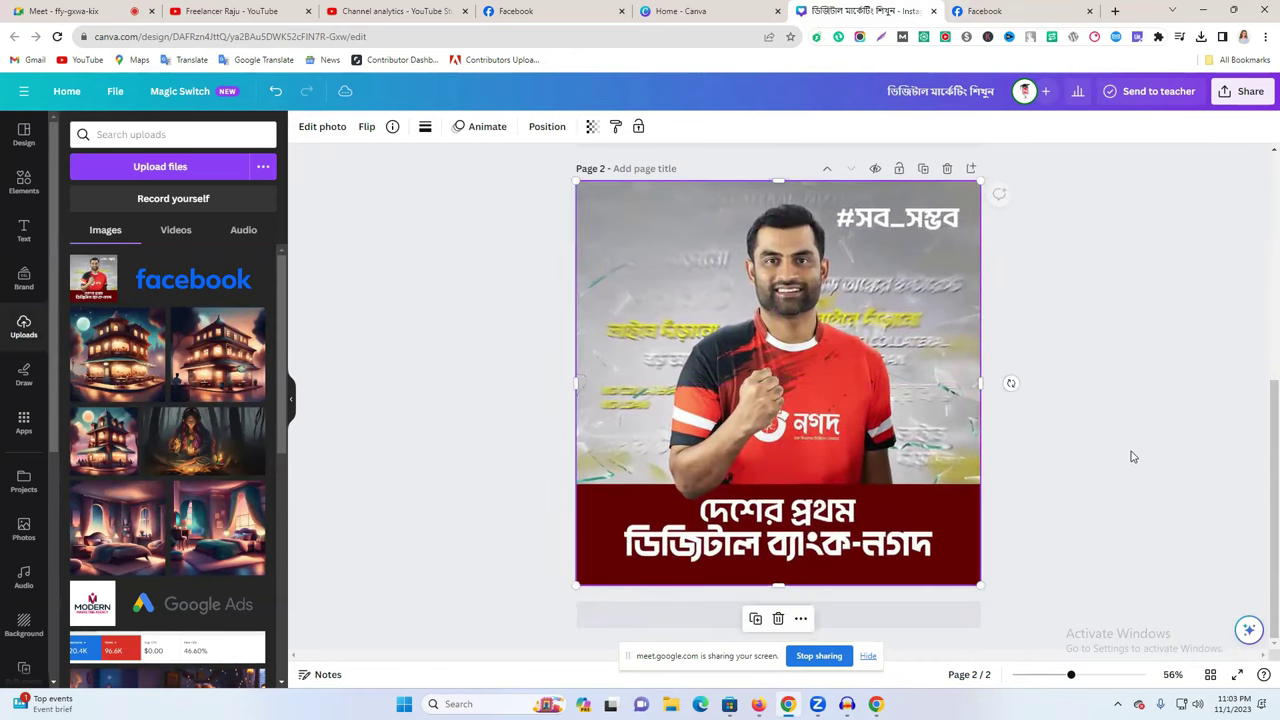
# - Try the Freeform, Whole Page and 1:1 sizes of Magic Expand on the cricketer photo and leave without expanding
pyautogui.click(308, 263)
pyautogui.click(640, 260)
pyautogui.click(340, 132)
pyautogui.click(238, 236)
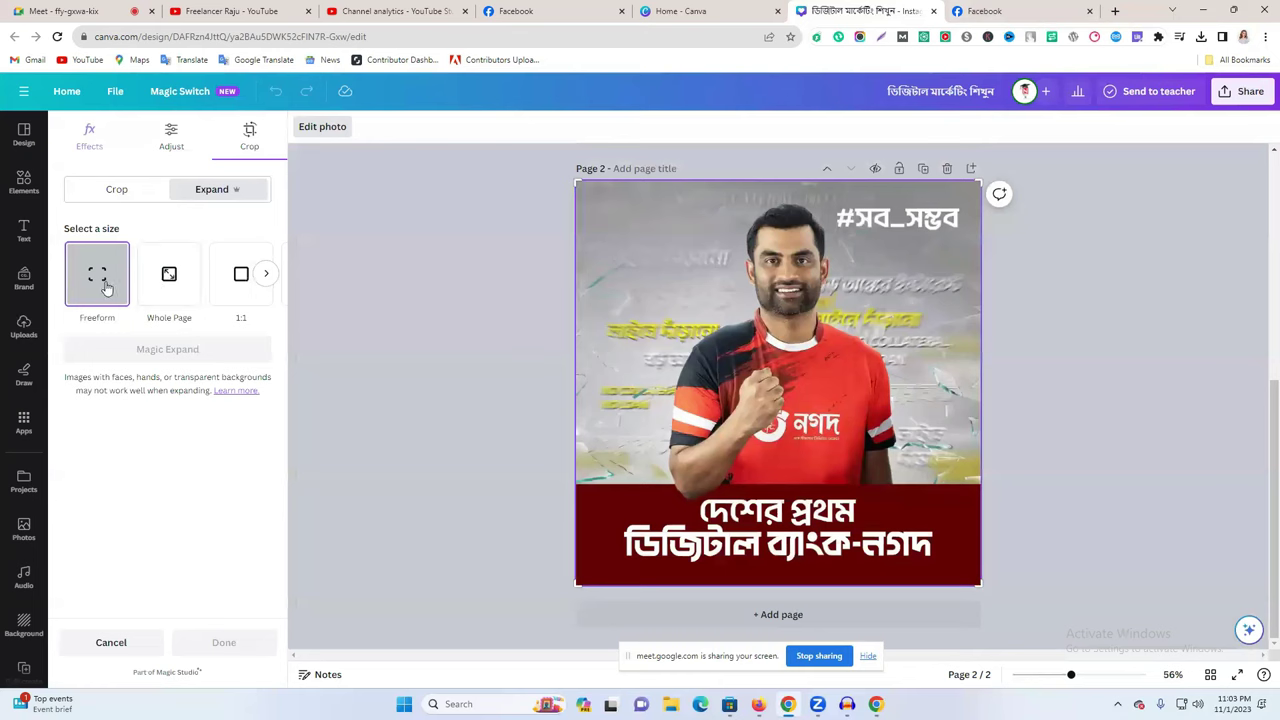
pyautogui.click(165, 288)
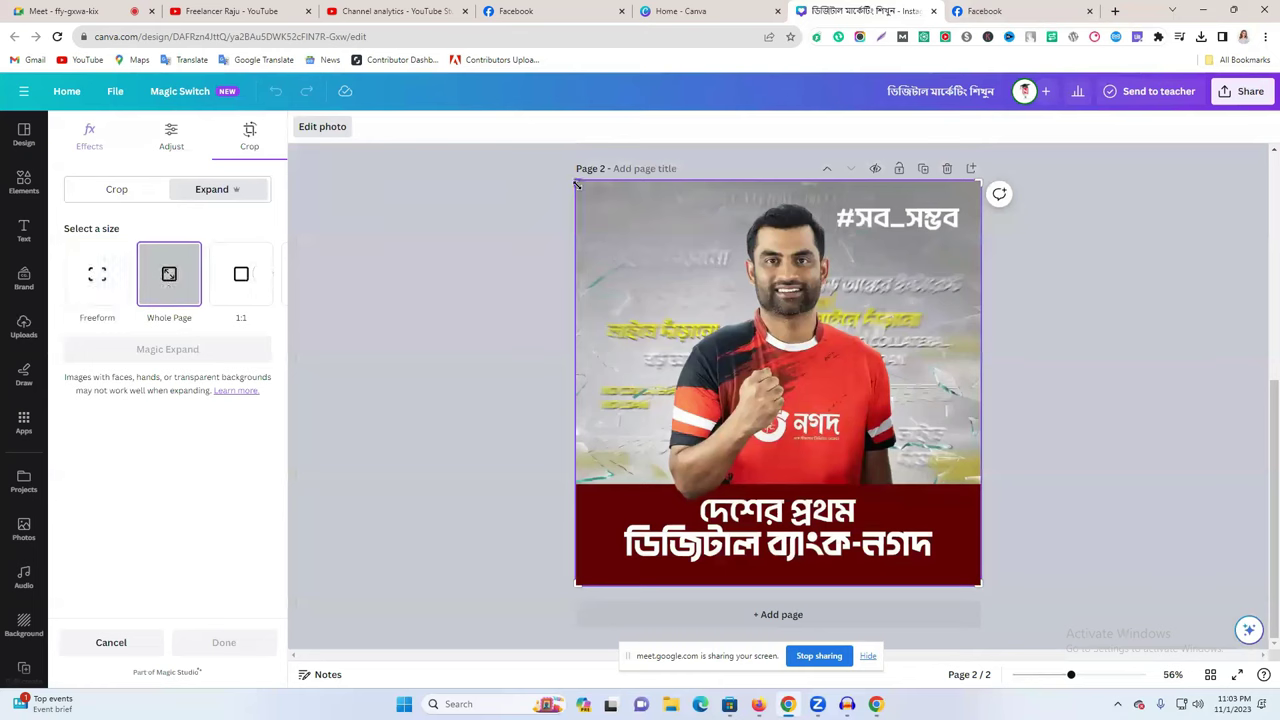
pyautogui.click(106, 282)
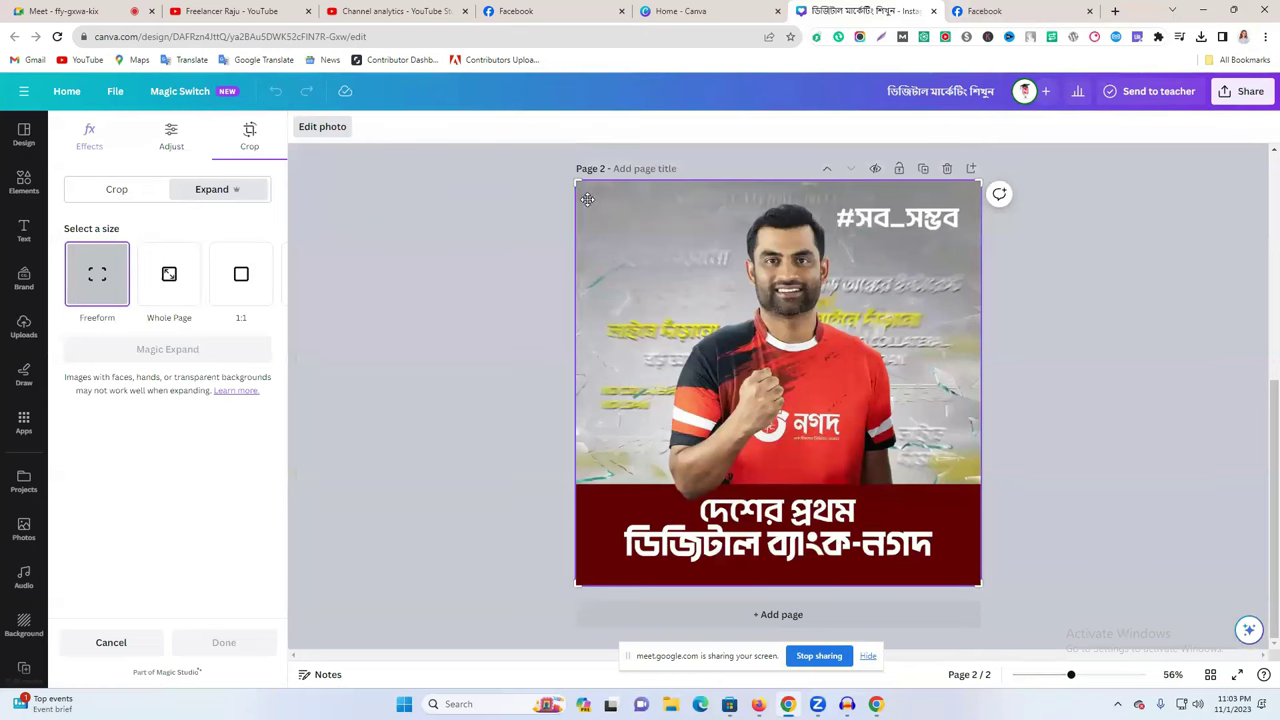
pyautogui.click(240, 276)
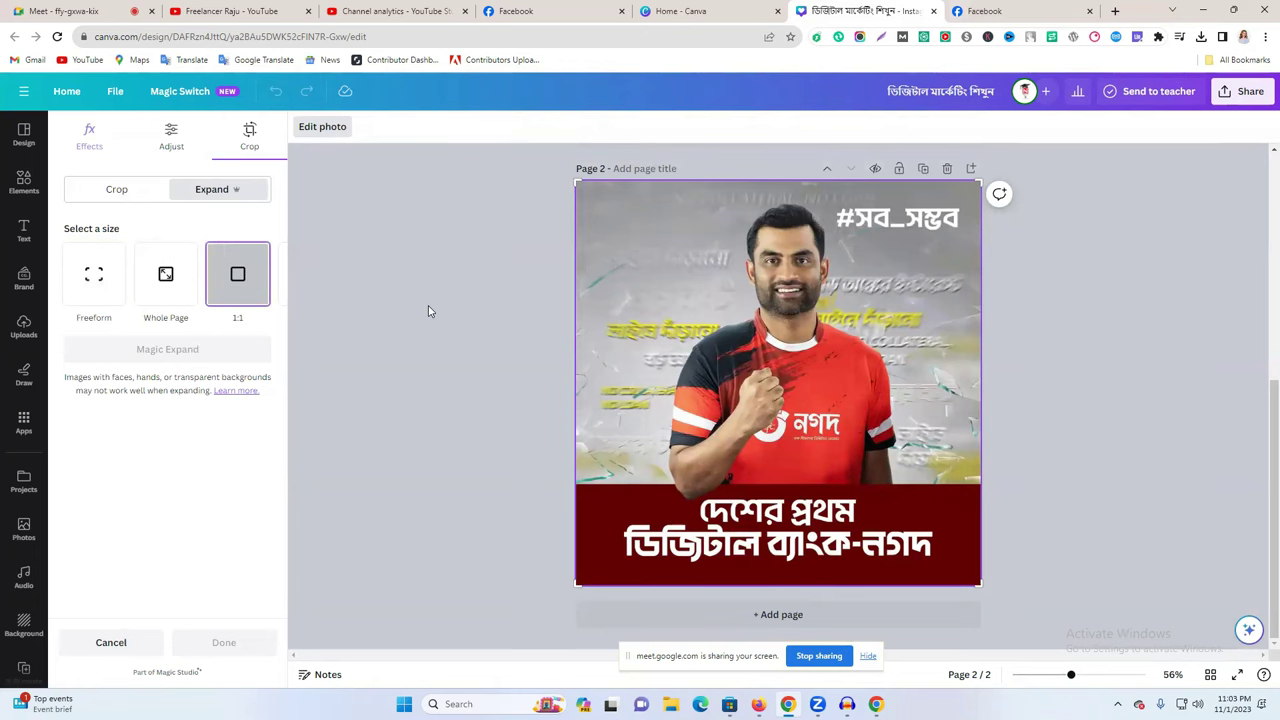
pyautogui.click(699, 259)
# - Use Magic Eraser to remove the white hashtag and the grey and yellow background lettering on both sides of the cricketer
pyautogui.click(312, 127)
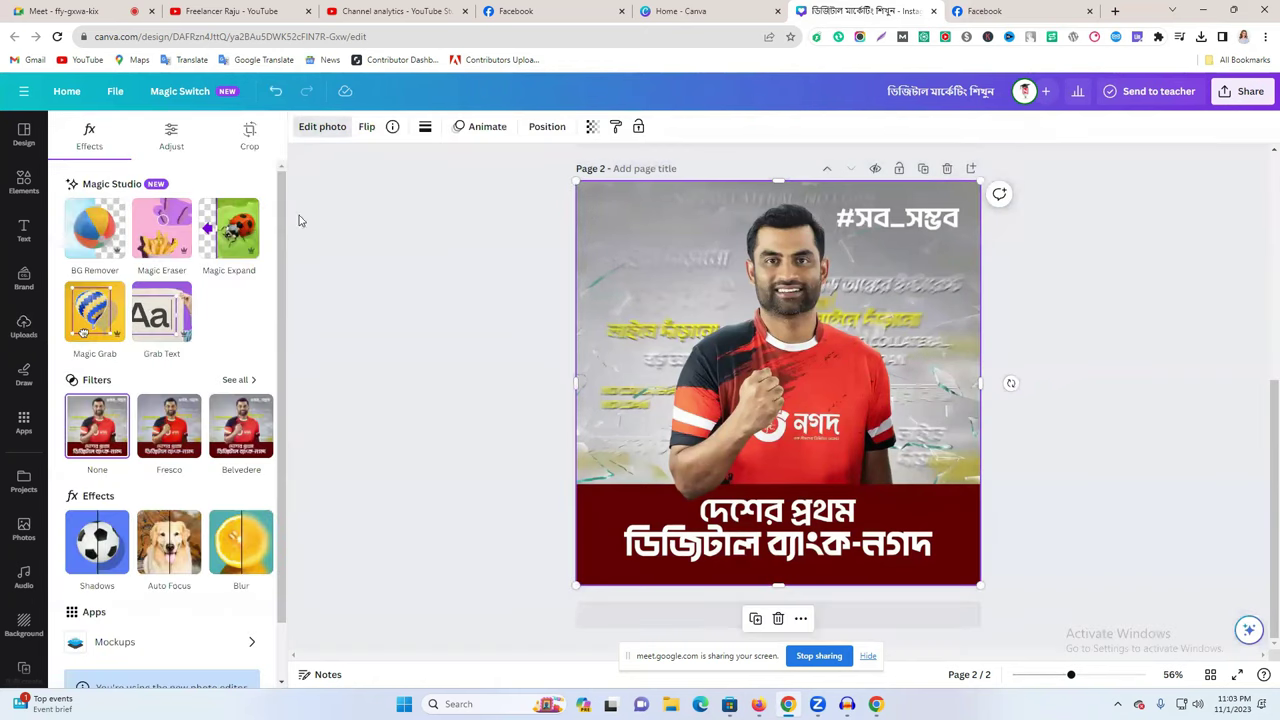
pyautogui.click(163, 229)
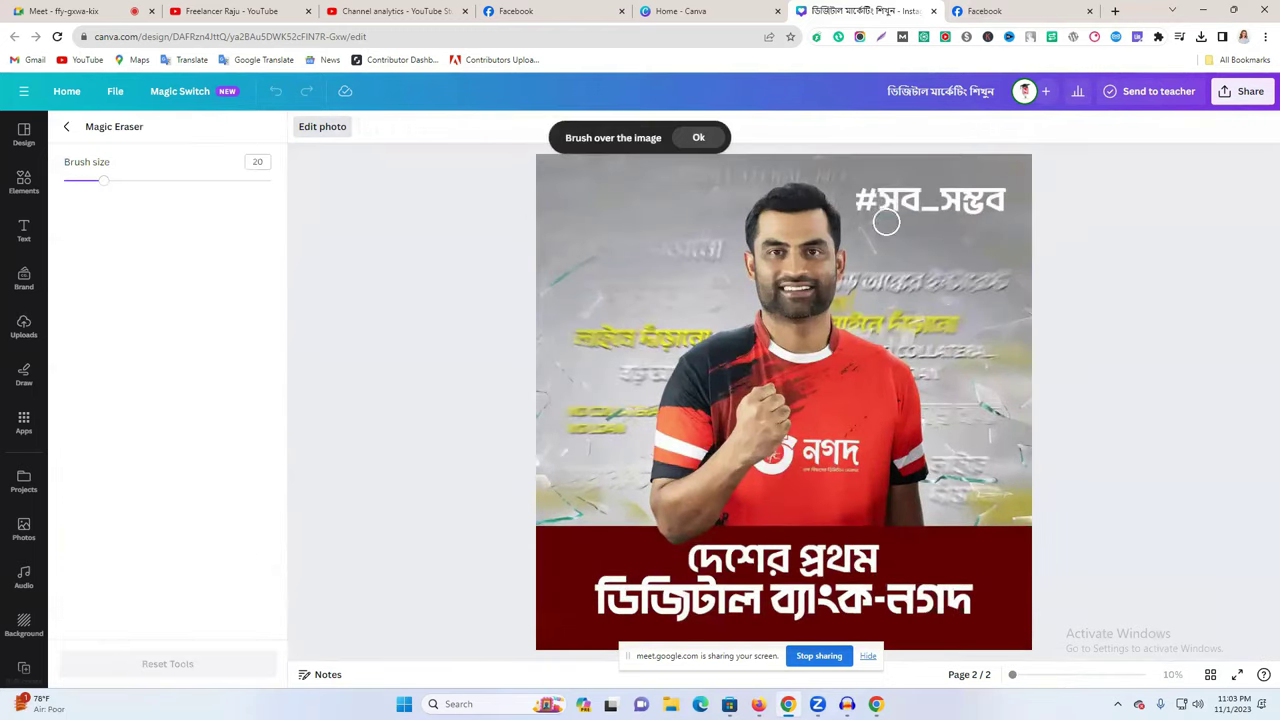
pyautogui.moveTo(866, 200)
pyautogui.mouseDown()
pyautogui.moveTo(1000, 201)
pyautogui.moveTo(910, 206)
pyautogui.mouseUp()
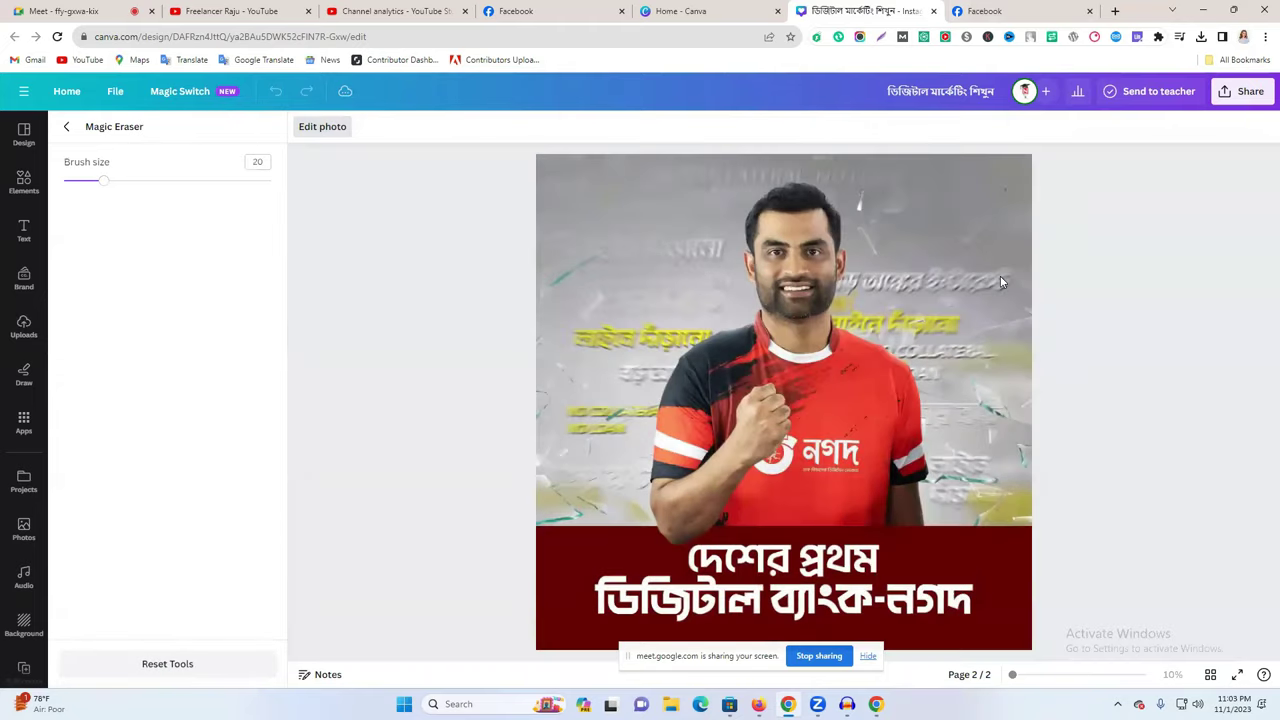
pyautogui.moveTo(1000, 282); pyautogui.dragTo(872, 282)
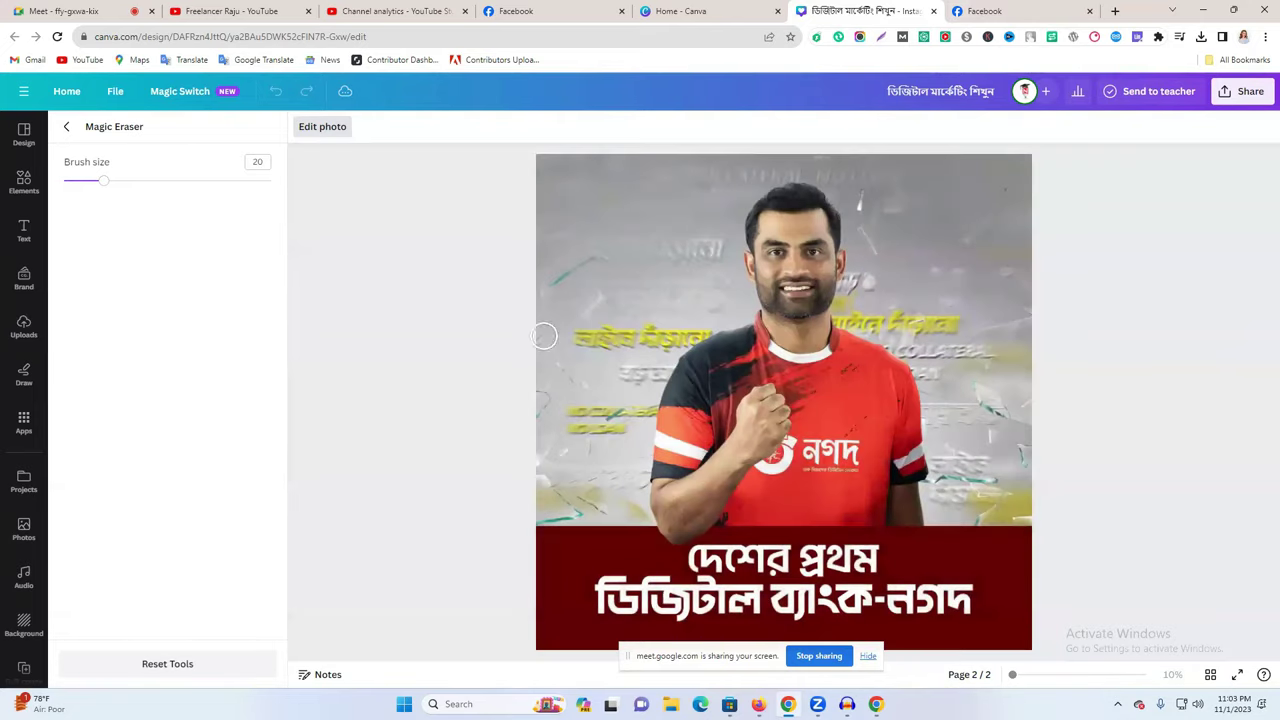
pyautogui.moveTo(564, 340); pyautogui.dragTo(684, 337)
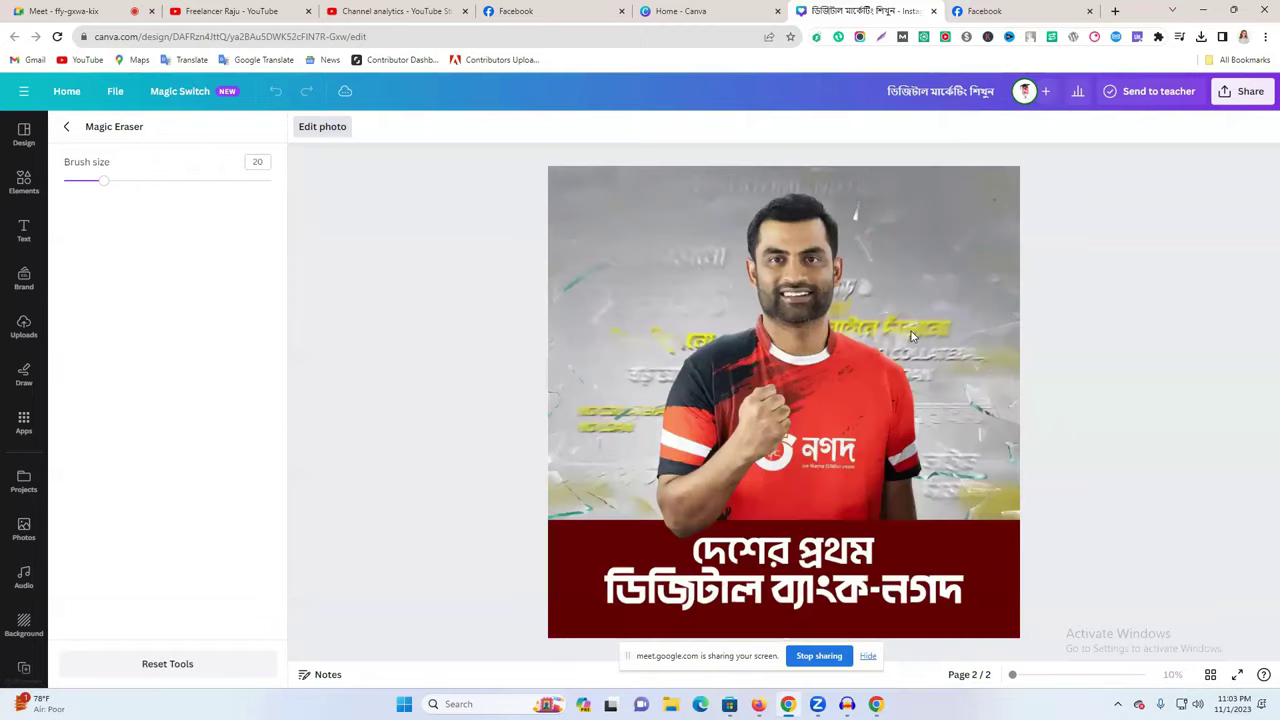
pyautogui.moveTo(940, 328)
pyautogui.mouseDown()
pyautogui.moveTo(900, 330)
pyautogui.moveTo(963, 360)
pyautogui.moveTo(876, 328)
pyautogui.mouseUp()
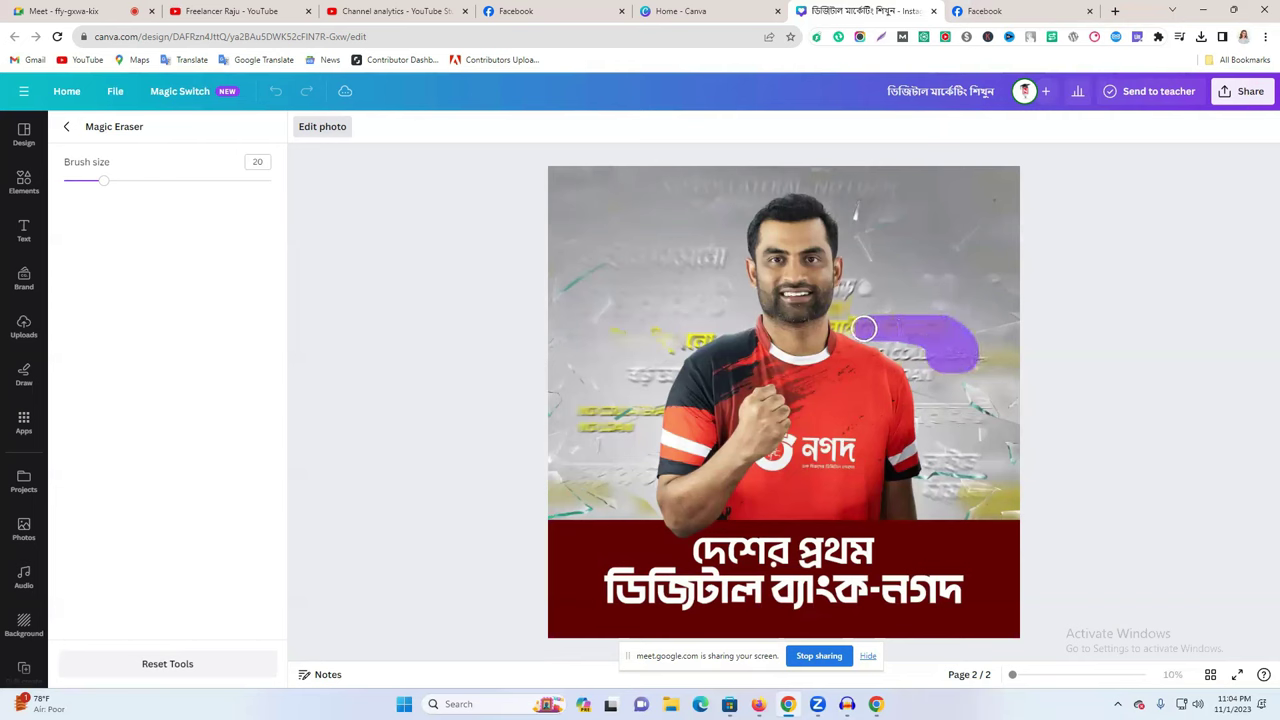
pyautogui.moveTo(960, 337)
pyautogui.mouseDown()
pyautogui.moveTo(980, 410)
pyautogui.moveTo(957, 478)
pyautogui.moveTo(938, 445)
pyautogui.moveTo(967, 430)
pyautogui.moveTo(944, 376)
pyautogui.moveTo(908, 346)
pyautogui.moveTo(939, 445)
pyautogui.moveTo(966, 385)
pyautogui.mouseUp()
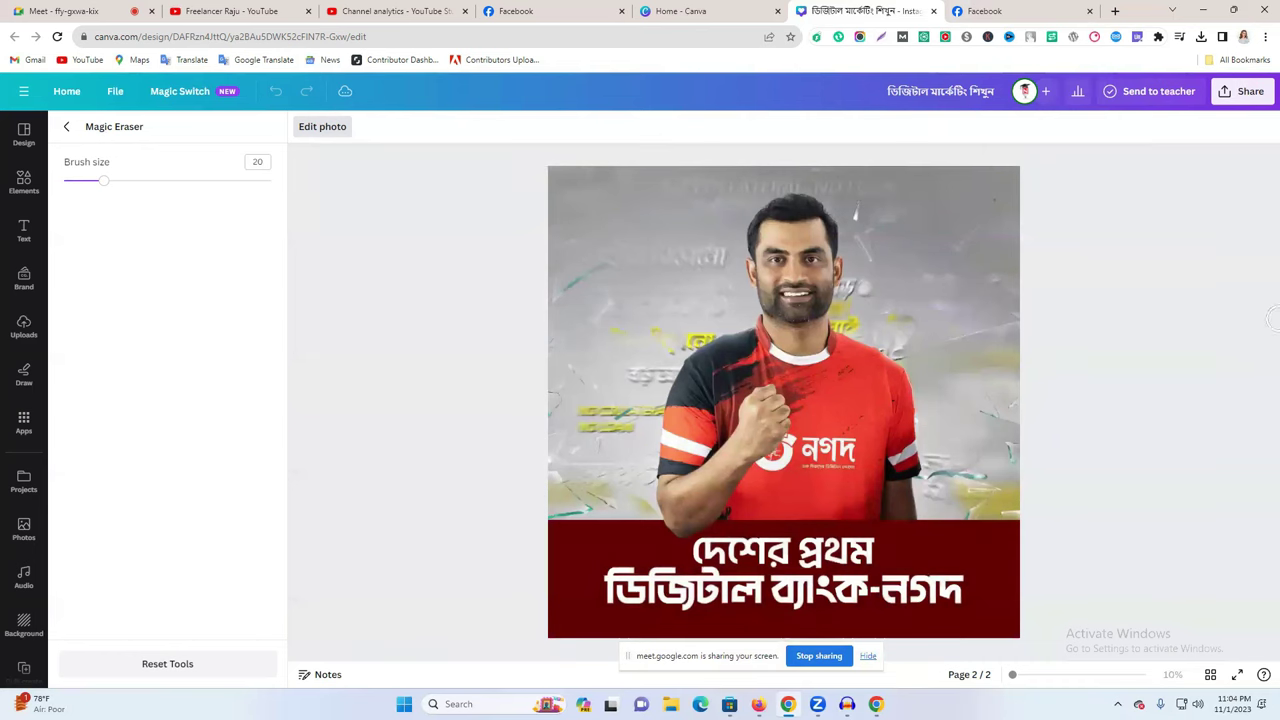
pyautogui.click(67, 127)
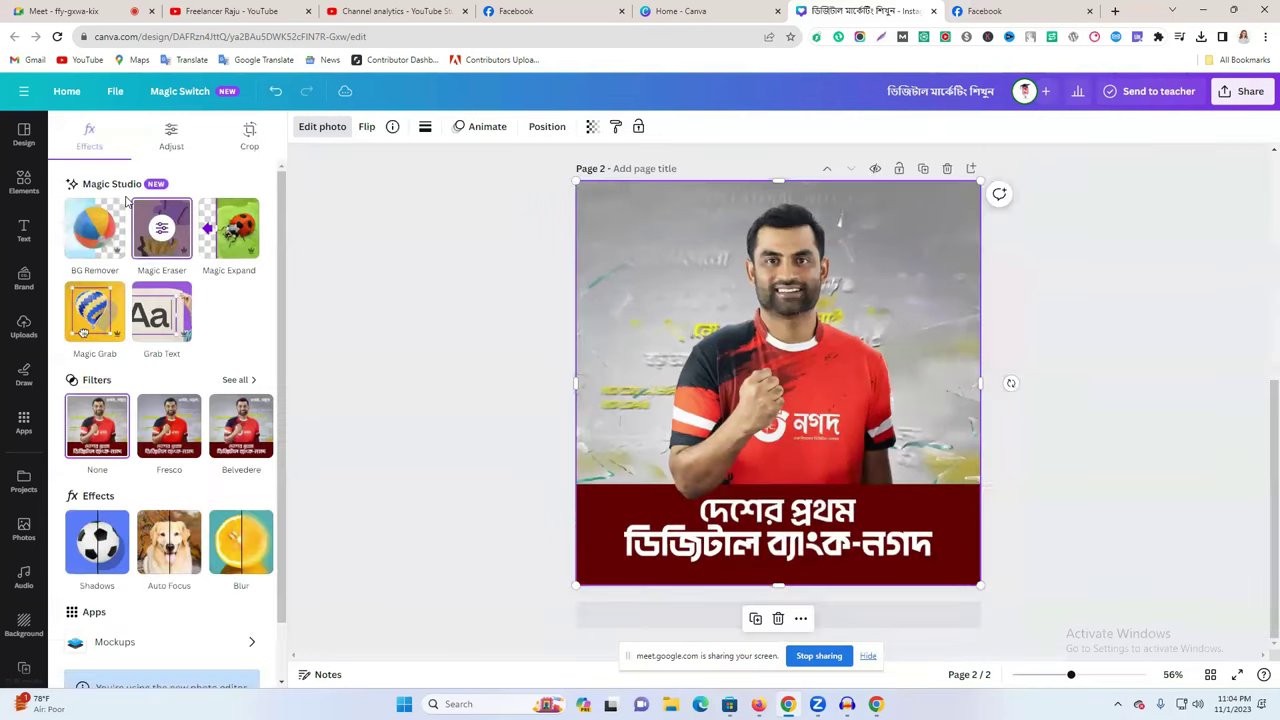
pyautogui.click(24, 186)
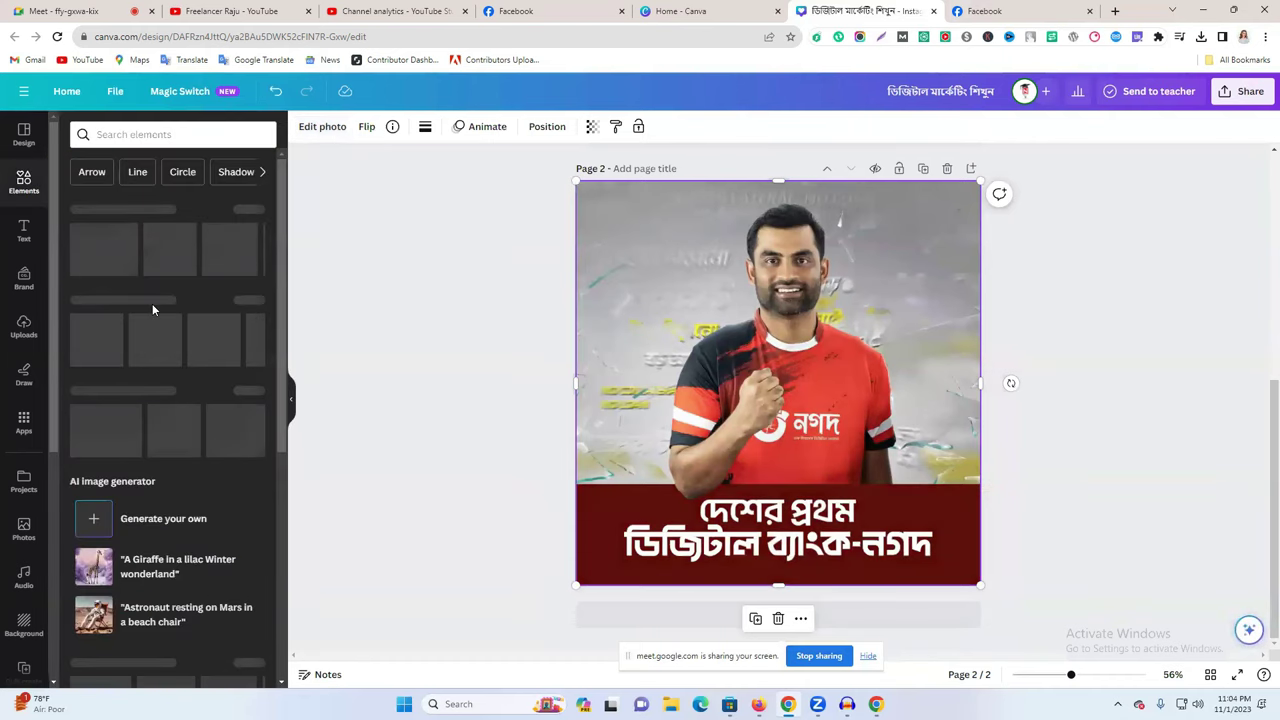
pyautogui.scroll(-3, 137, 359)
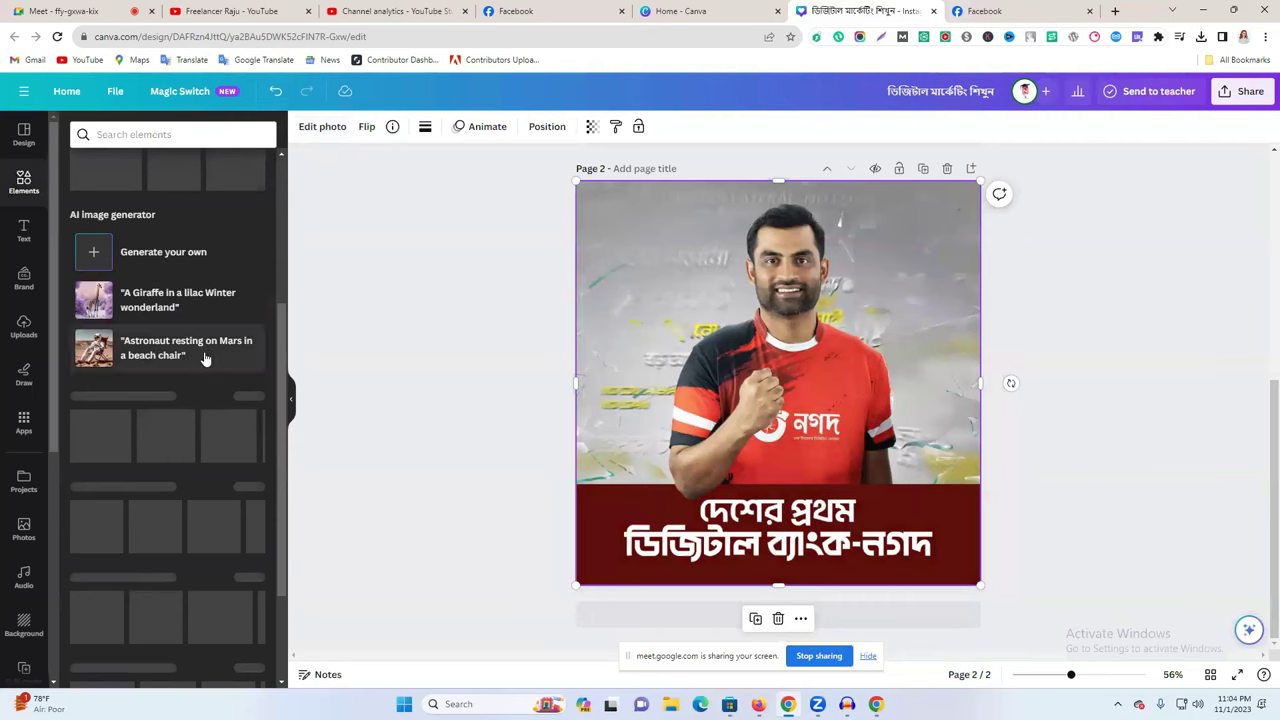
pyautogui.scroll(3, 178, 347)
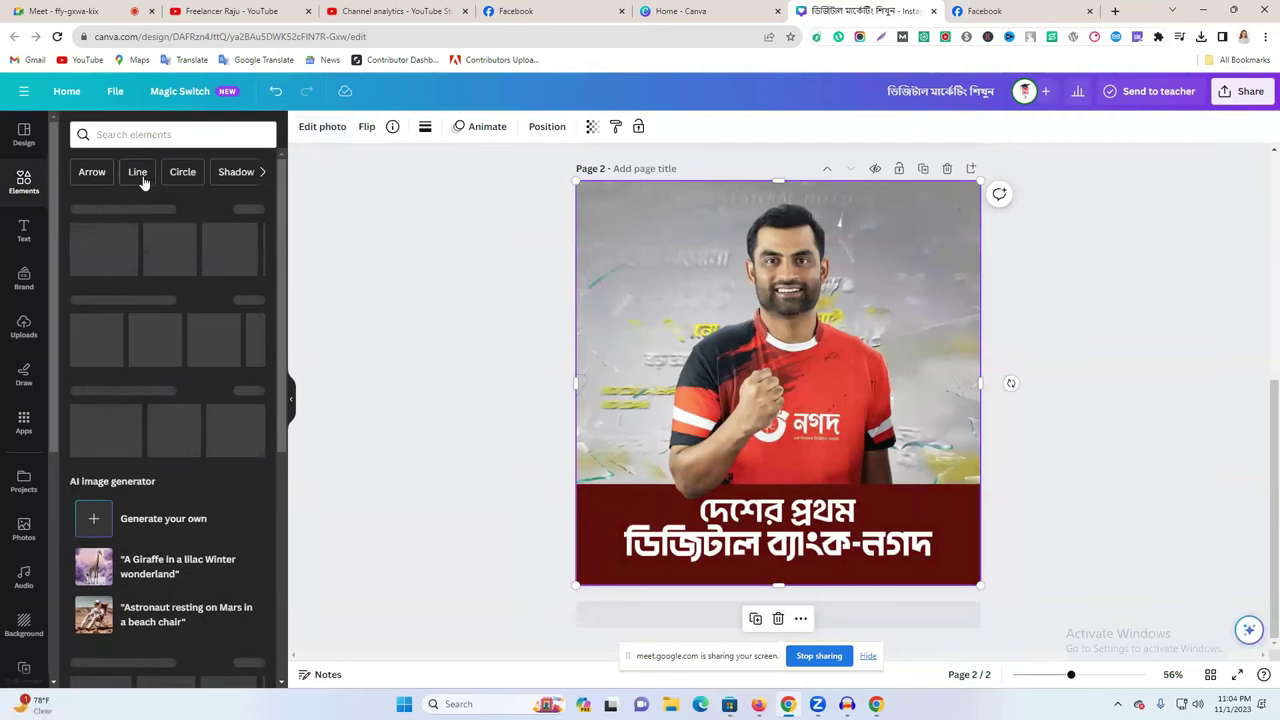
pyautogui.click(118, 137)
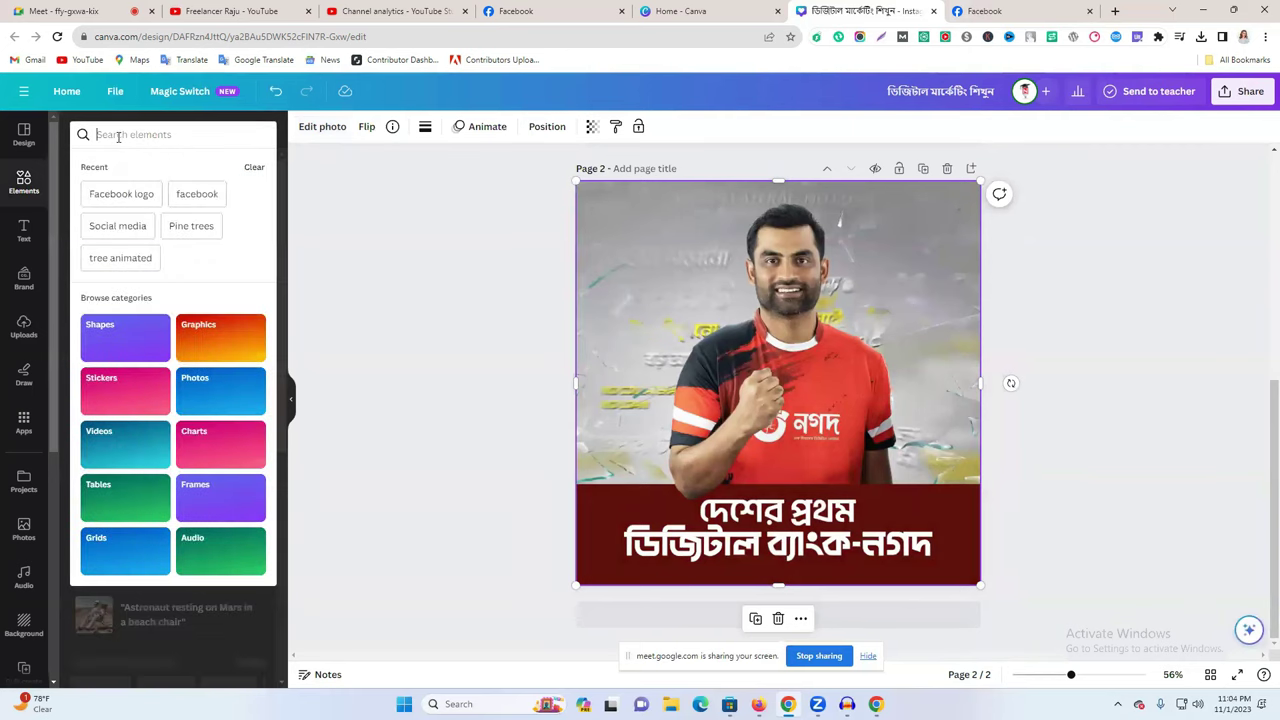
pyautogui.click(500, 224)
# - Crop the photo's lower edge up to just below the cricketer's elbow to cut off the Bengali caption
pyautogui.click(780, 582)
pyautogui.moveTo(780, 585); pyautogui.dragTo(783, 497)
pyautogui.click(711, 555)
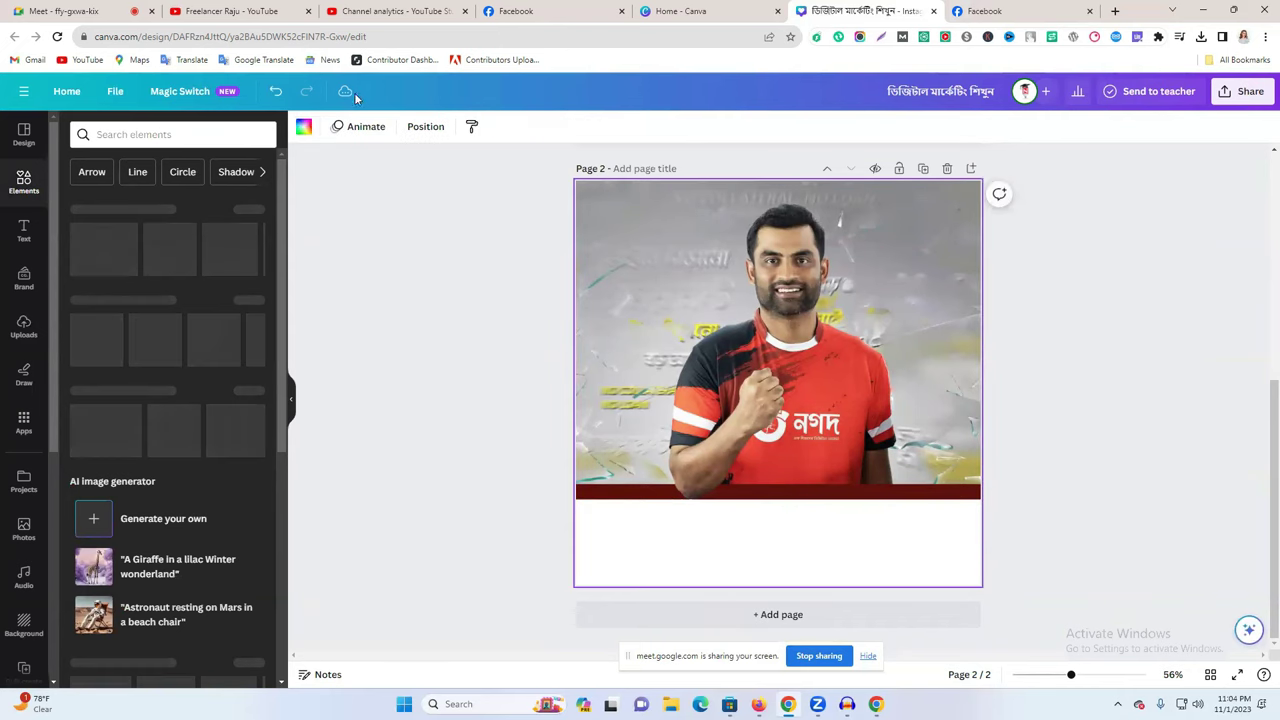
# - Set the page 2 background to the dark maroon taken from the cricketer photo's colours
pyautogui.click(304, 127)
pyautogui.click(144, 357)
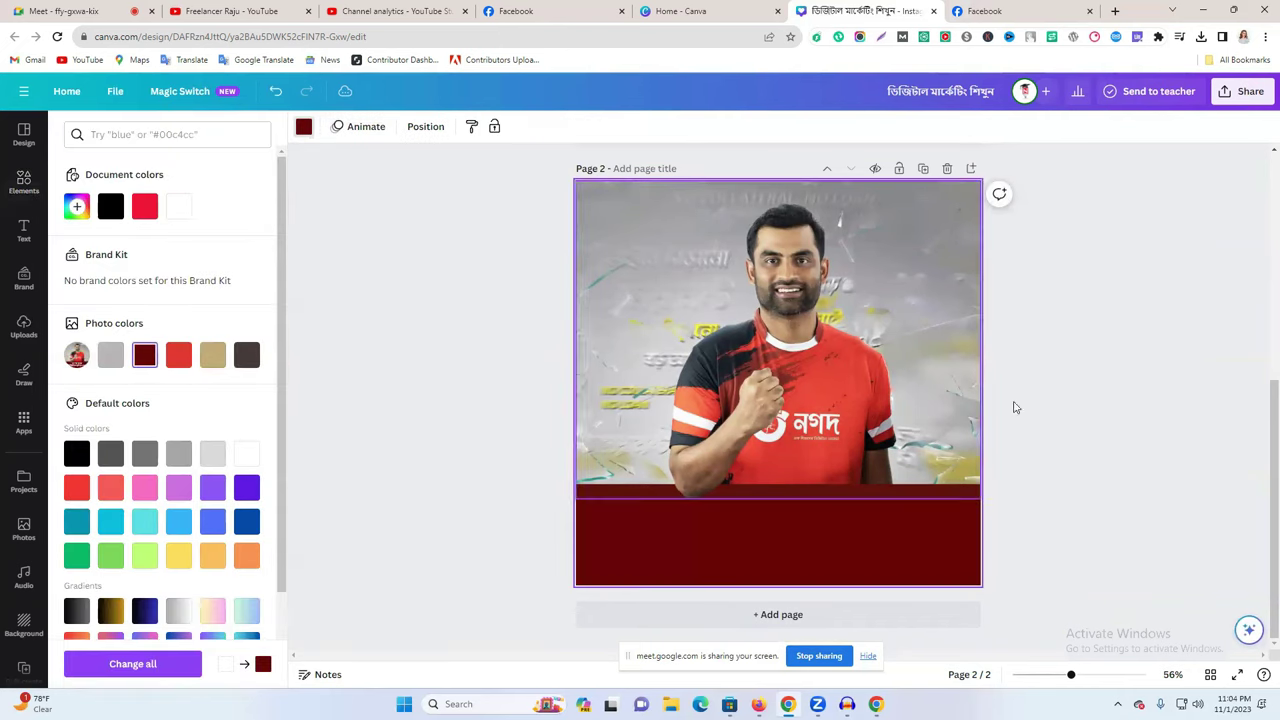
pyautogui.click(1057, 389)
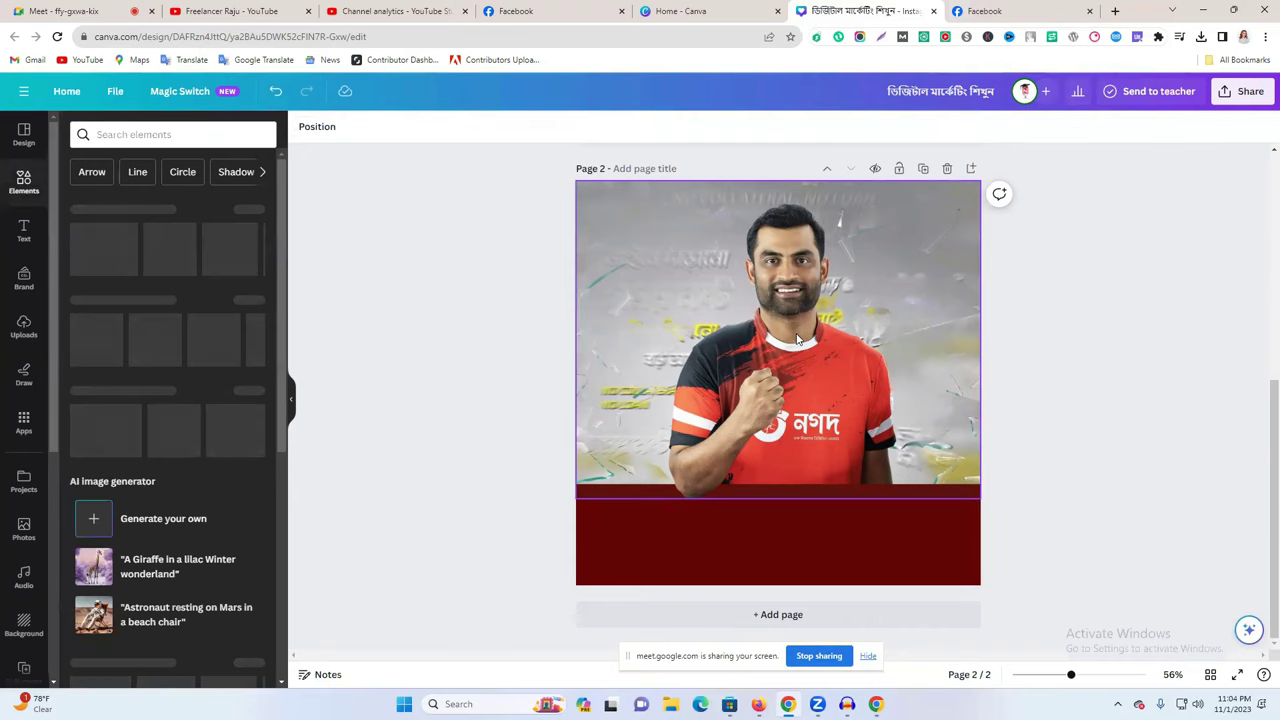
pyautogui.scroll(3, 770, 300)
pyautogui.click(767, 305)
pyautogui.click(765, 300)
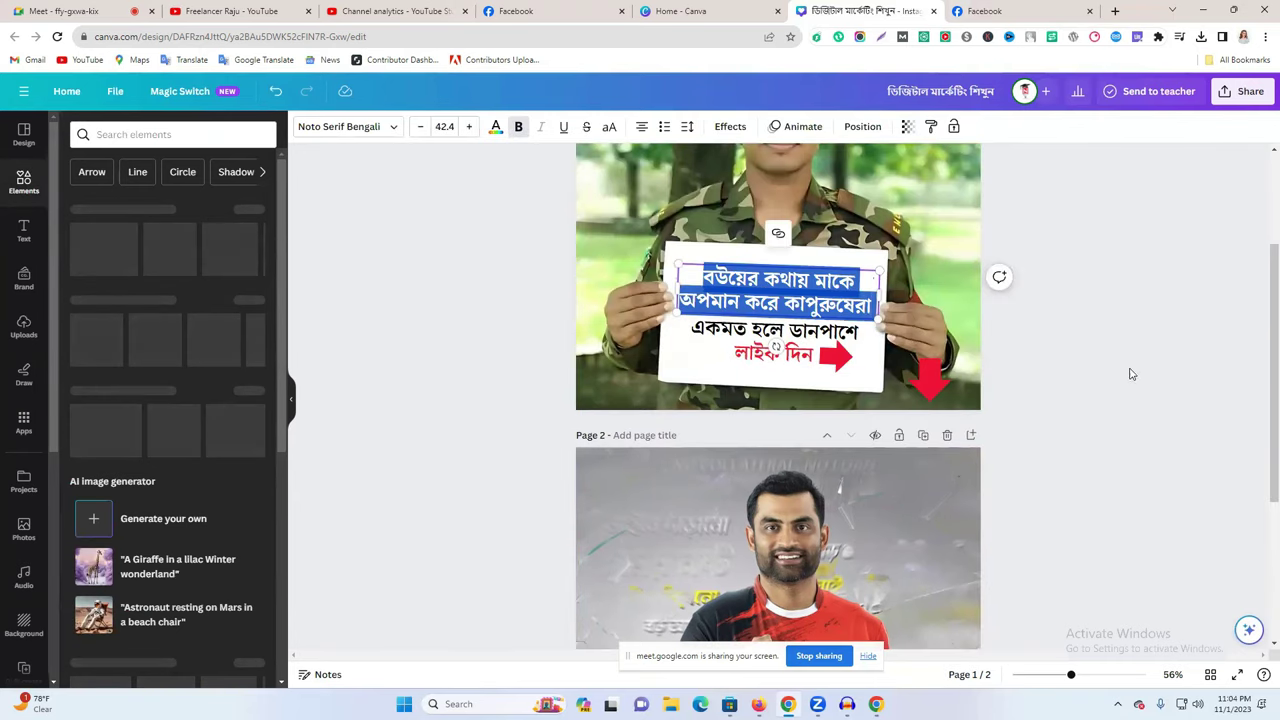
pyautogui.scroll(-3, 1151, 394)
pyautogui.click(711, 521)
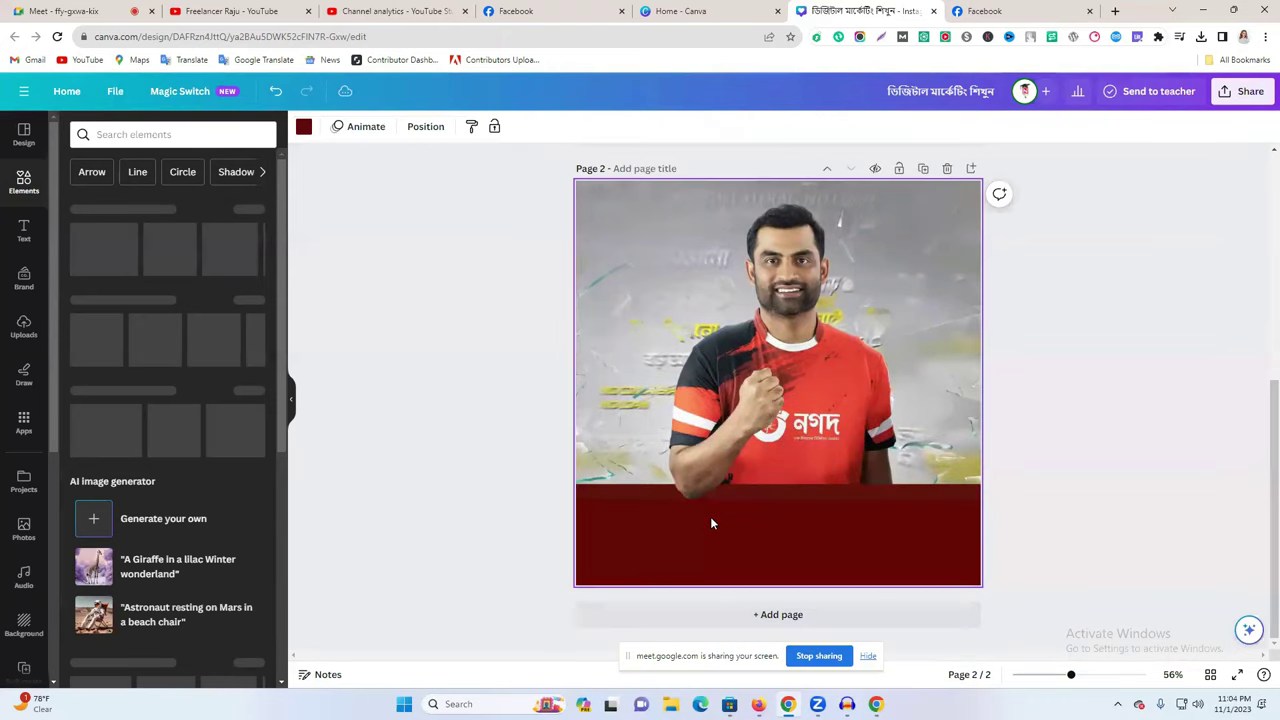
# - Copy page 1's Bengali caption texts and red arrows as a group onto the lower part of page 2
pyautogui.scroll(5, 852, 453)
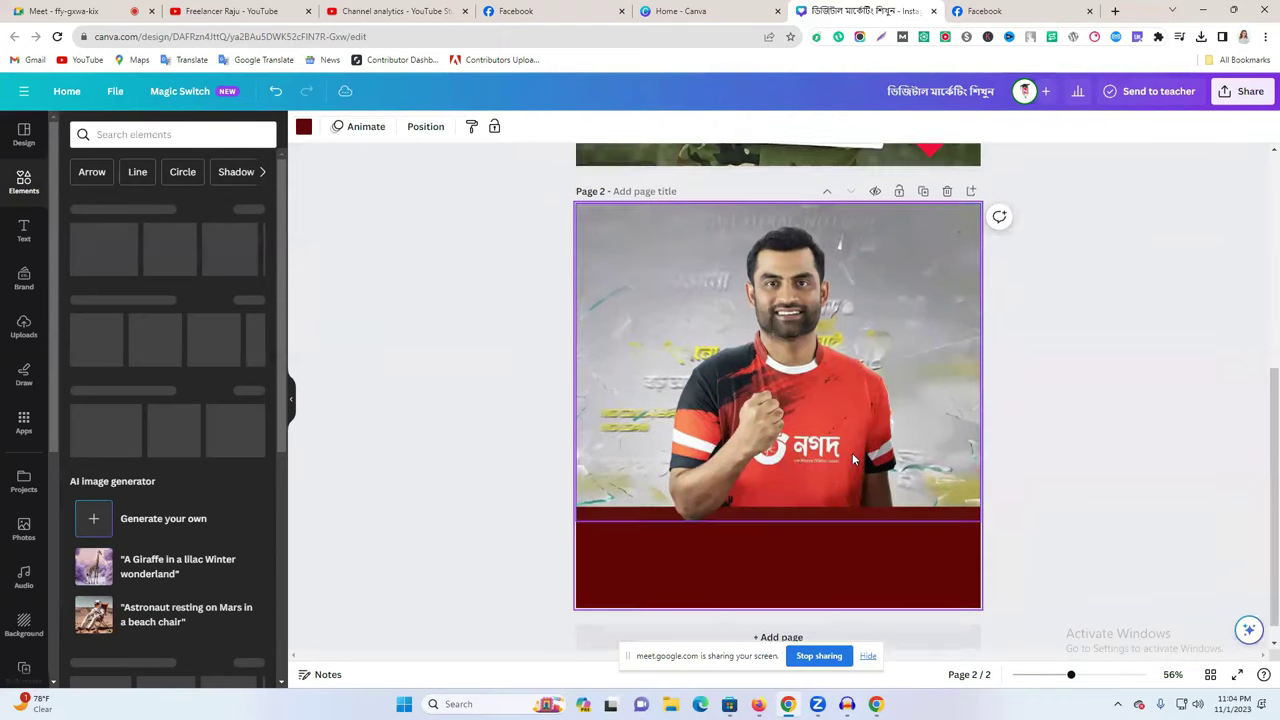
pyautogui.moveTo(710, 388); pyautogui.dragTo(933, 512)
pyautogui.click(788, 362)
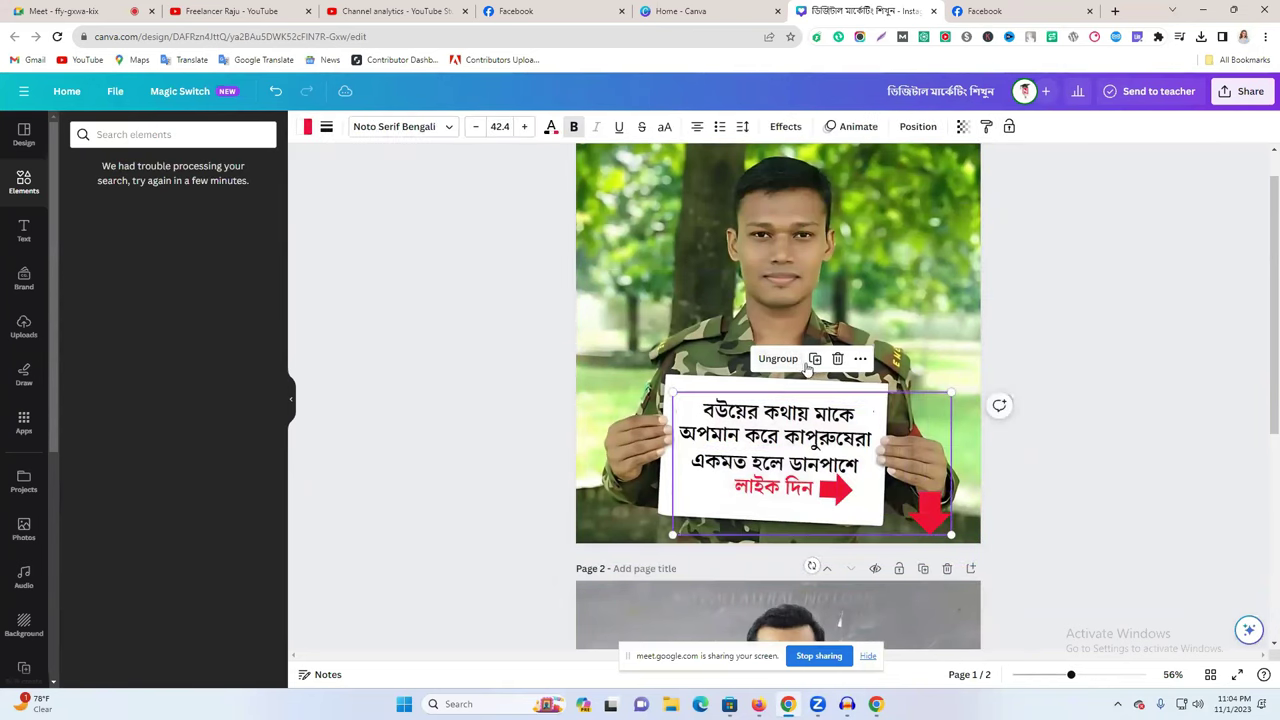
pyautogui.click(814, 358)
pyautogui.moveTo(817, 514); pyautogui.dragTo(877, 531)
# - Remove the white box behind the copied caption and lower its first text block onto the maroon band
pyautogui.click(845, 490)
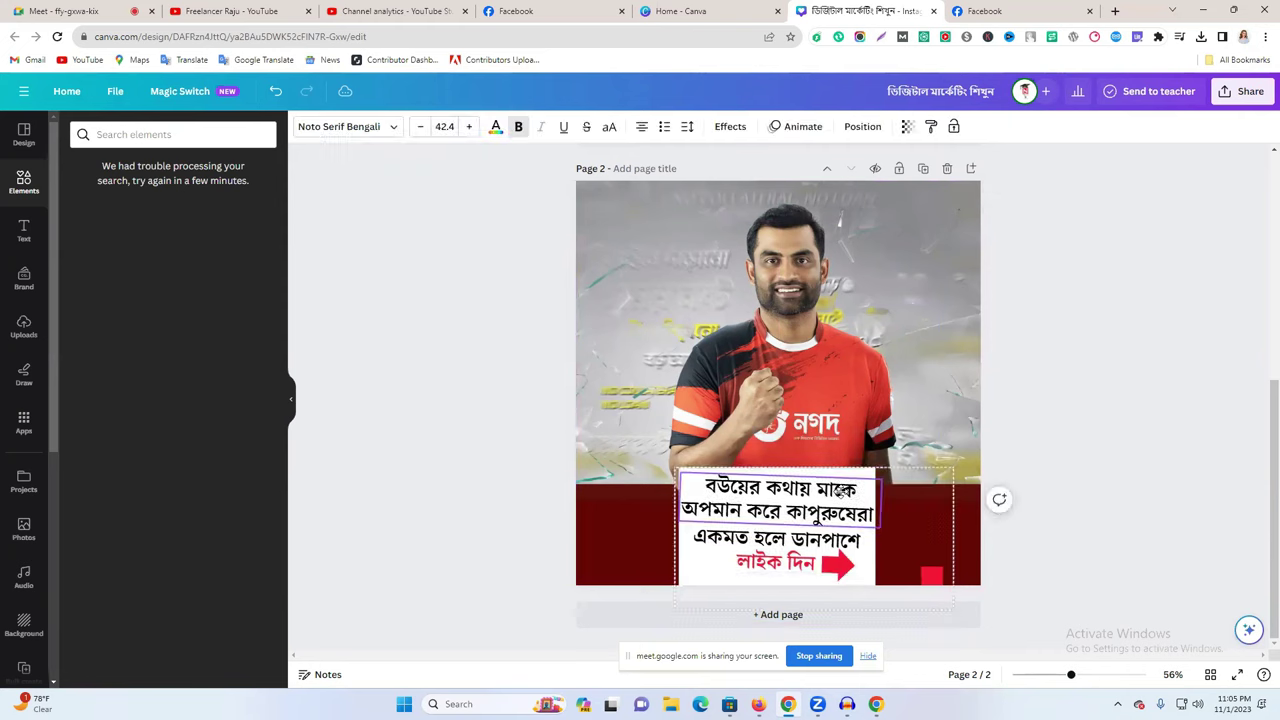
pyautogui.moveTo(845, 490); pyautogui.dragTo(722, 504)
pyautogui.moveTo(776, 566); pyautogui.dragTo(781, 566)
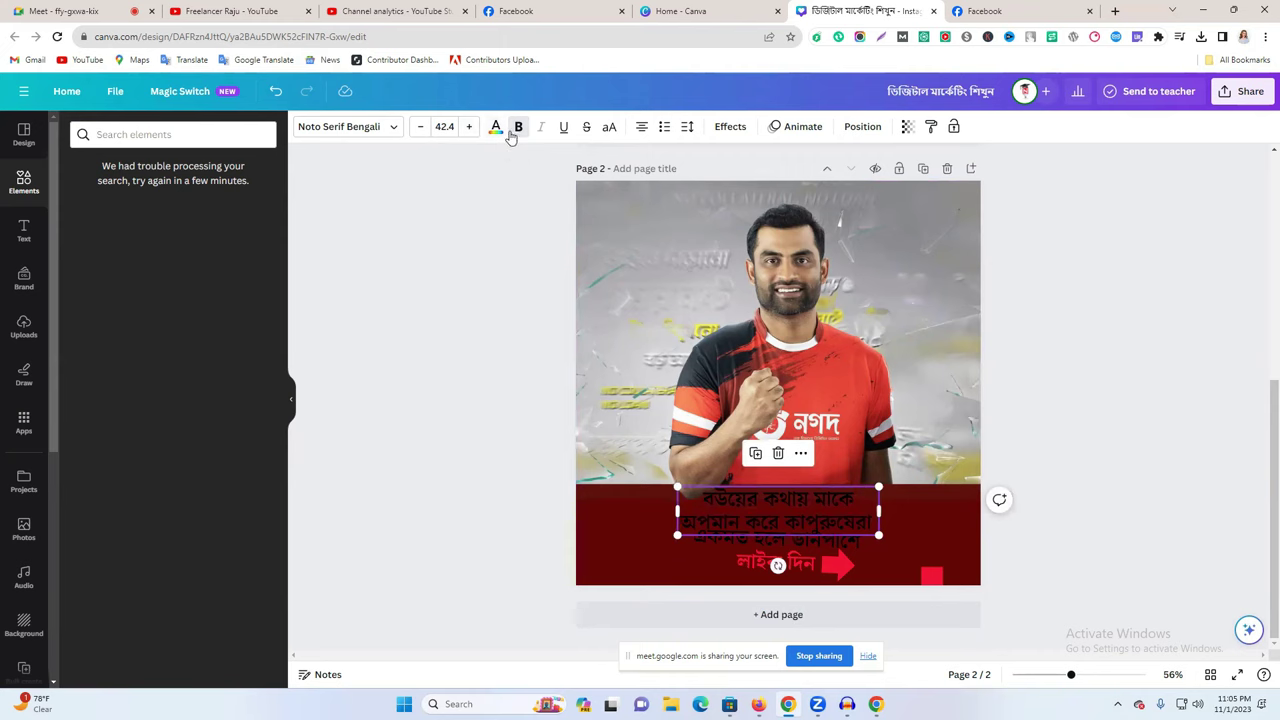
# - Colour both copied Bengali caption blocks white on the maroon band
pyautogui.click(495, 127)
pyautogui.click(212, 206)
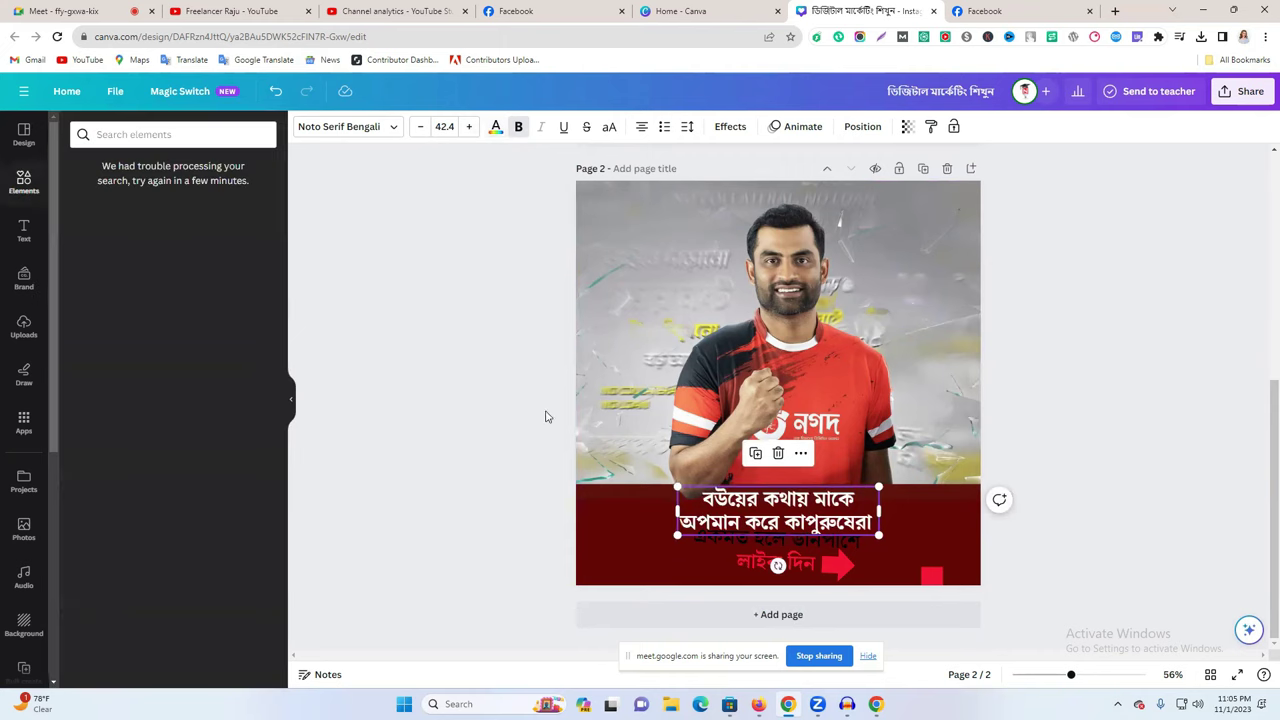
pyautogui.moveTo(730, 542); pyautogui.dragTo(830, 591)
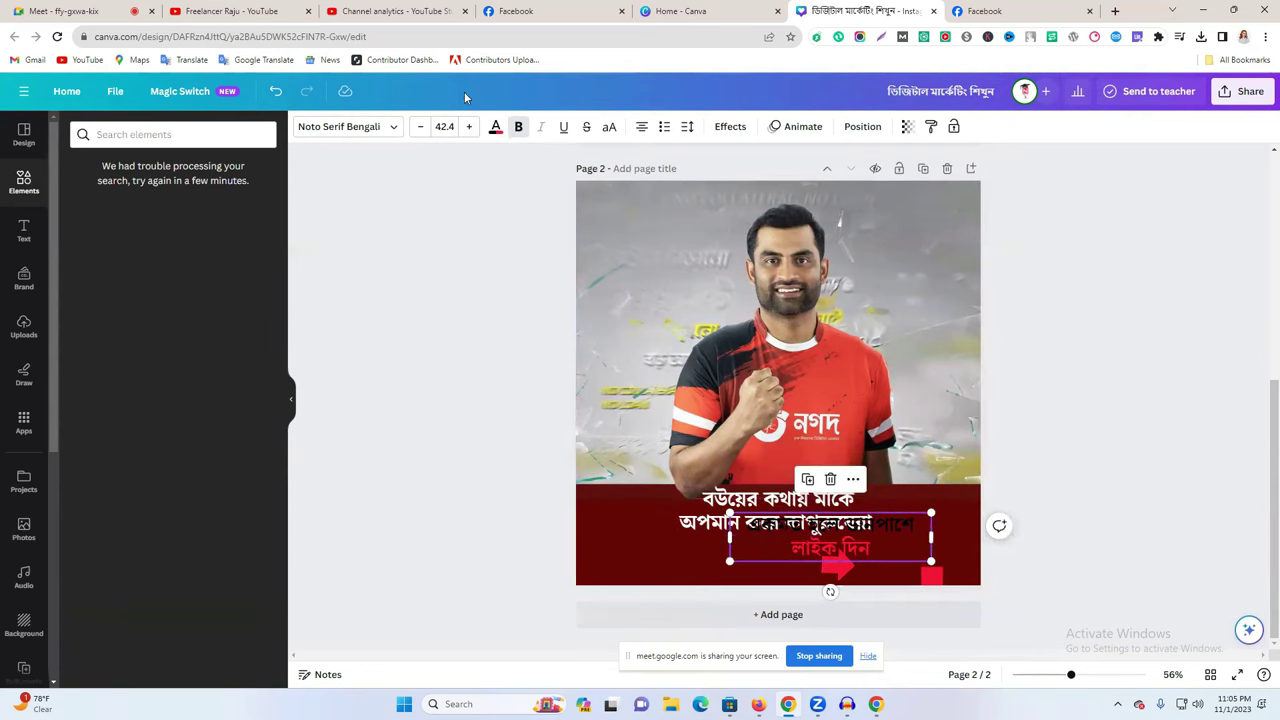
pyautogui.click(495, 128)
pyautogui.click(225, 216)
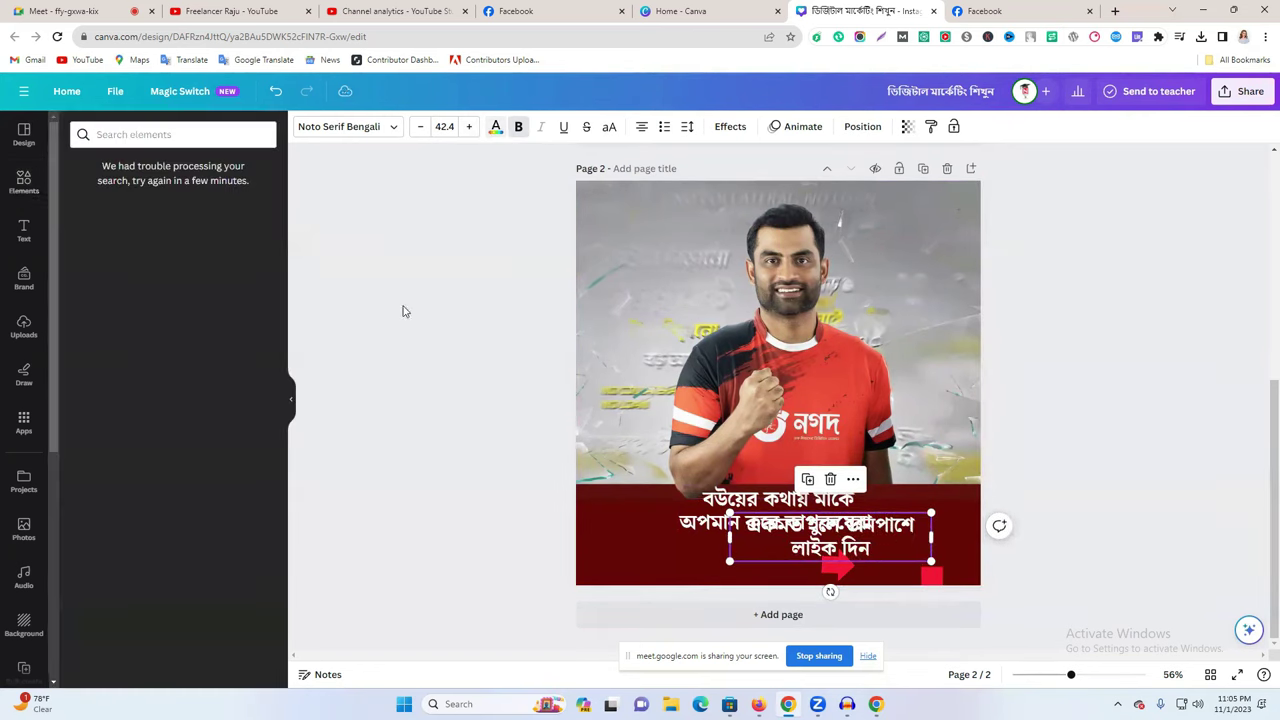
# - Widen the first caption block until it fits on a single line and centre it on the maroon band
pyautogui.click(773, 521)
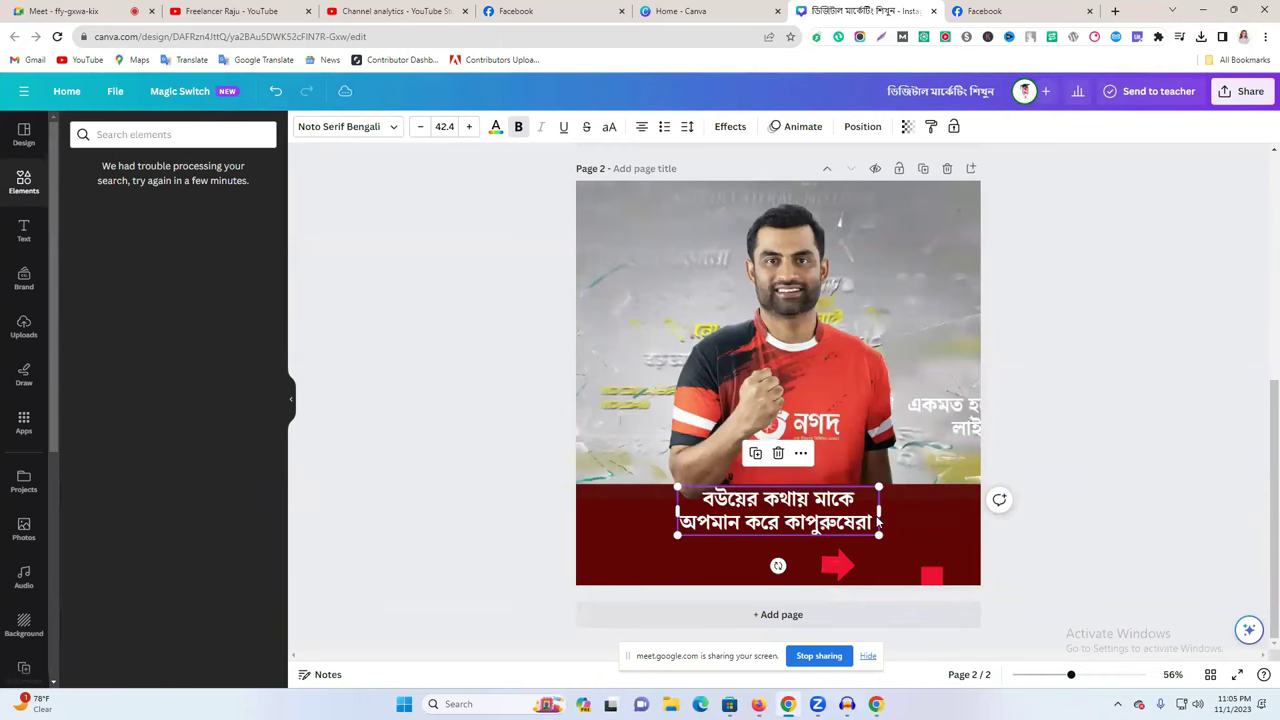
pyautogui.moveTo(882, 514); pyautogui.dragTo(1049, 514)
pyautogui.moveTo(903, 505); pyautogui.dragTo(830, 511)
# - Clear the maroon band below the first caption by moving both red arrows onto the photo beside the cricketer
pyautogui.moveTo(954, 425); pyautogui.dragTo(747, 566)
pyautogui.moveTo(931, 576); pyautogui.dragTo(921, 298)
pyautogui.moveTo(848, 570); pyautogui.dragTo(884, 445)
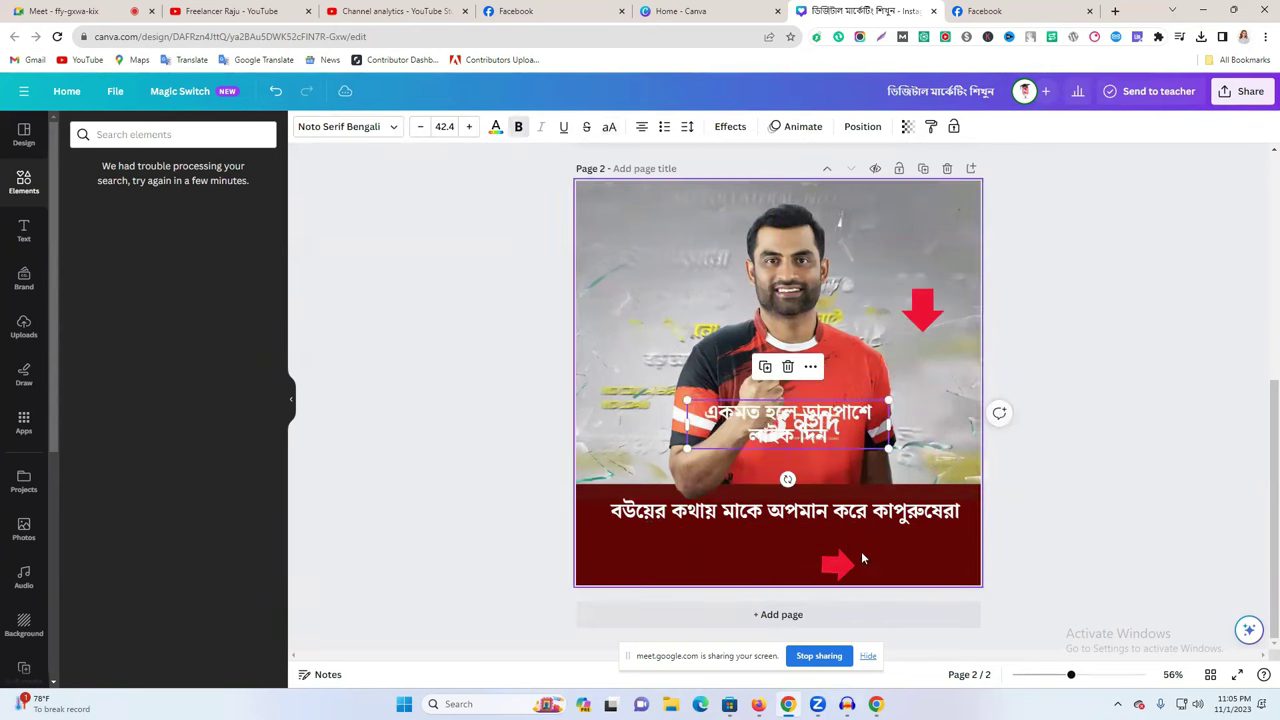
pyautogui.click(835, 563)
pyautogui.moveTo(835, 563); pyautogui.dragTo(938, 375)
# - Place the second caption block below the first and widen it to a single line
pyautogui.moveTo(787, 437); pyautogui.dragTo(801, 549)
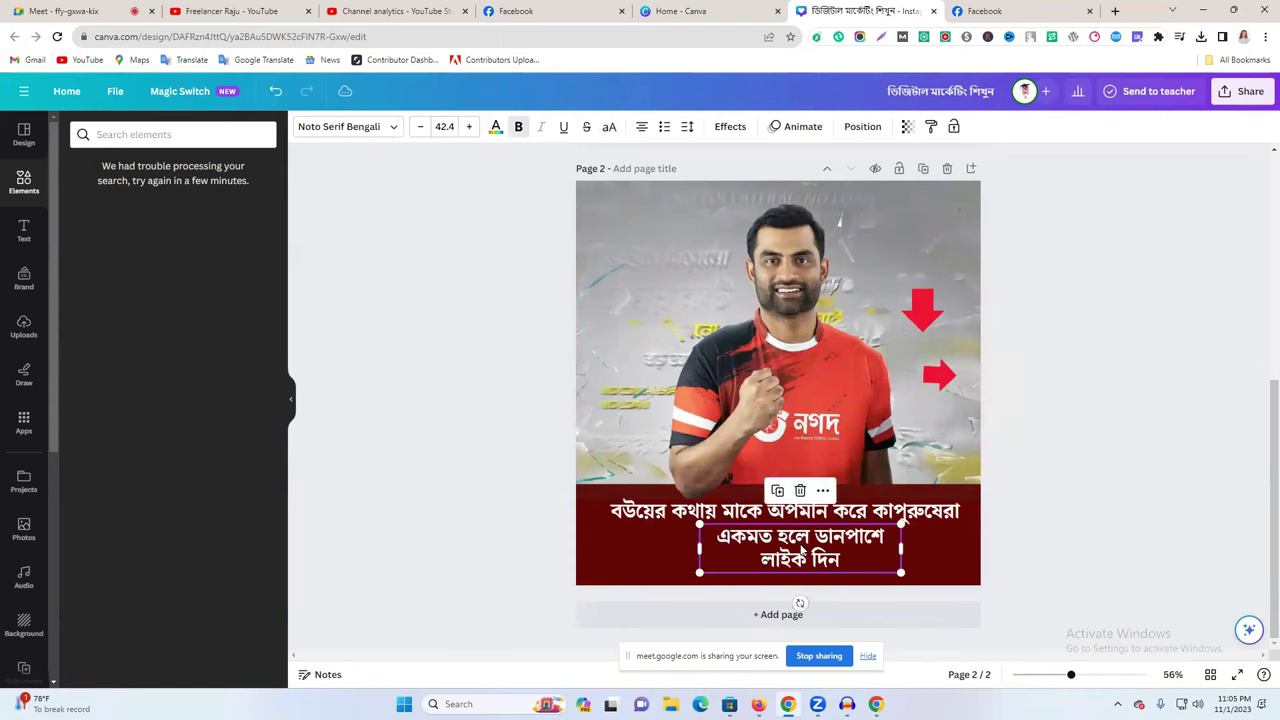
pyautogui.click(1040, 473)
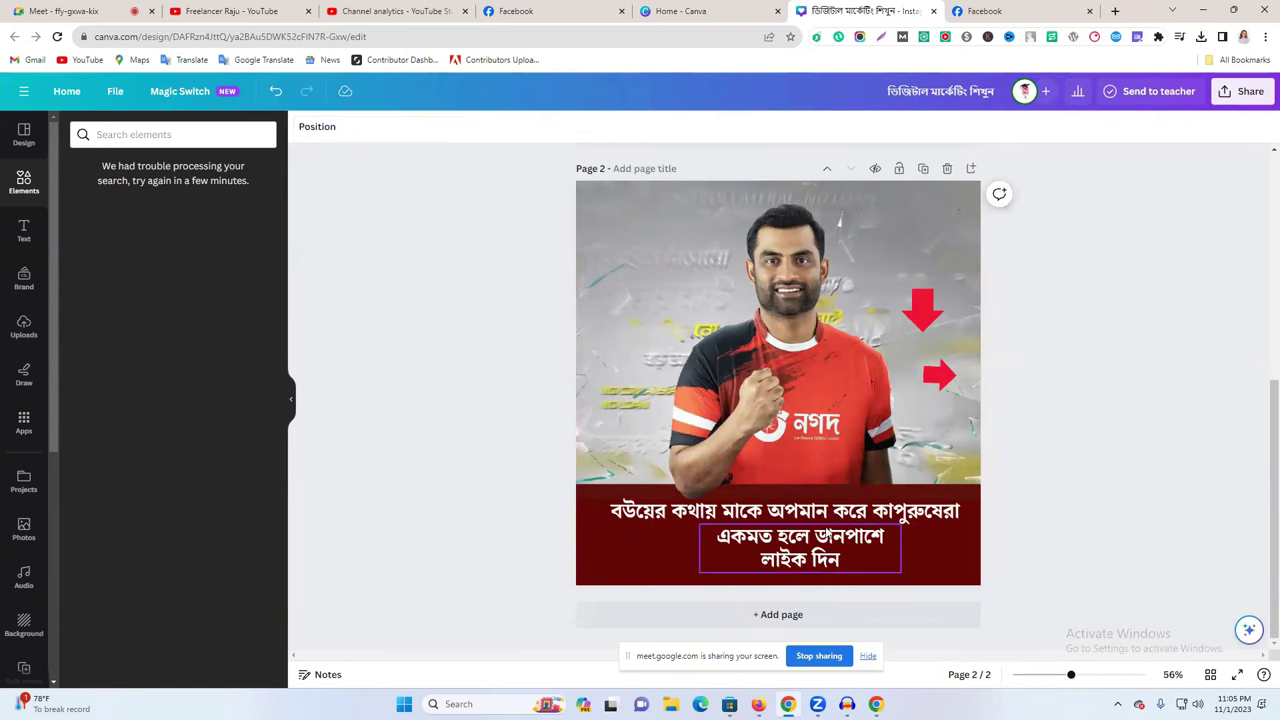
pyautogui.click(800, 540)
pyautogui.moveTo(702, 549); pyautogui.dragTo(620, 540)
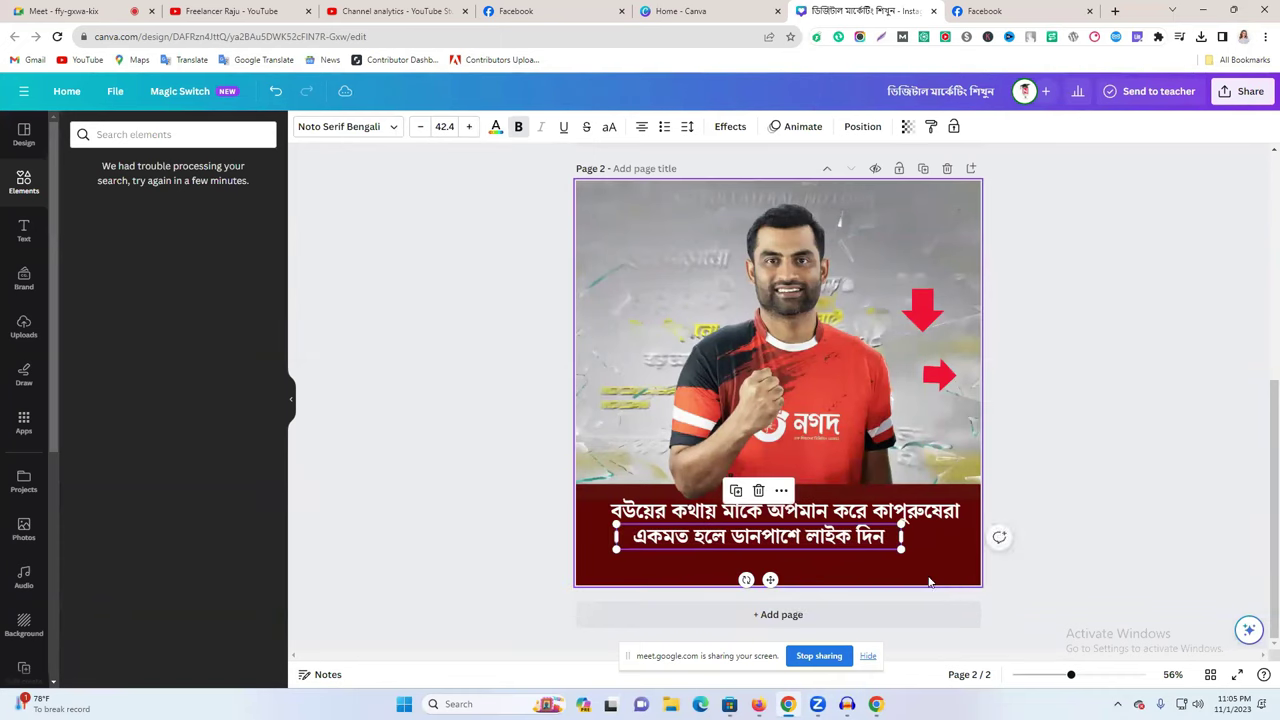
pyautogui.moveTo(859, 537); pyautogui.dragTo(880, 545)
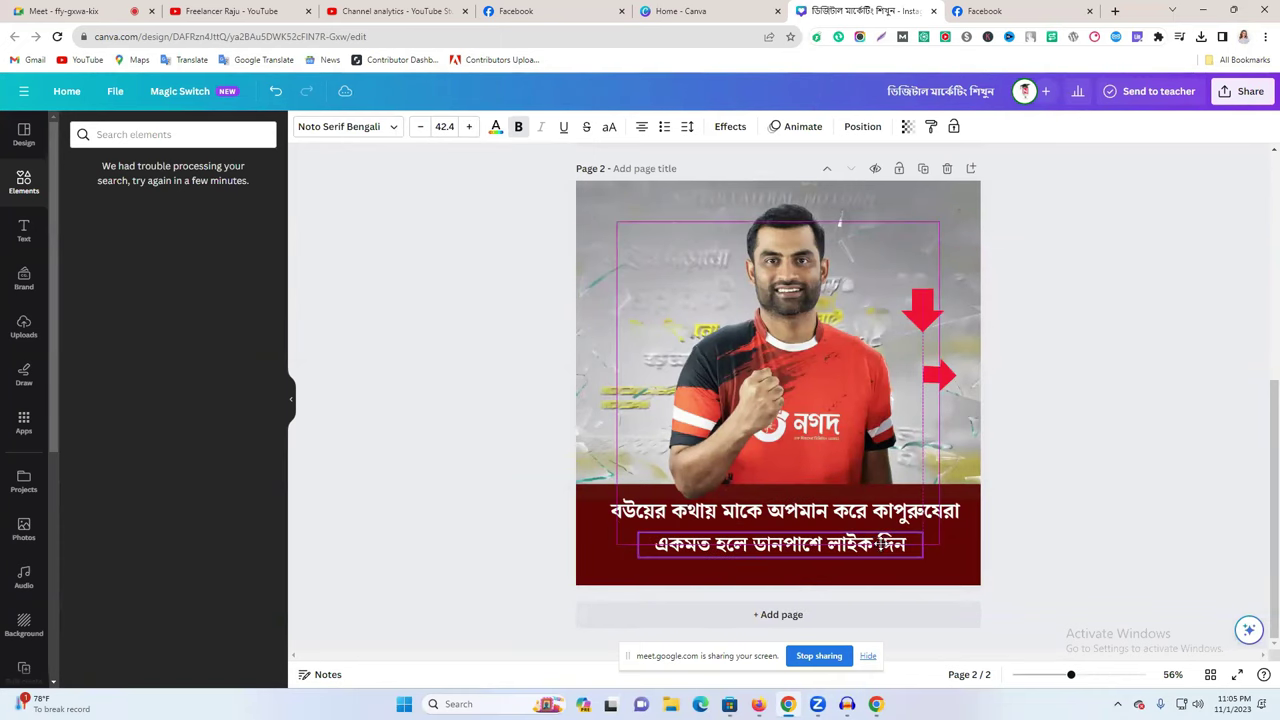
# - Place the down arrow in white after the second caption line and delete the right-pointing red arrow
pyautogui.moveTo(921, 310); pyautogui.dragTo(945, 556)
pyautogui.click(369, 127)
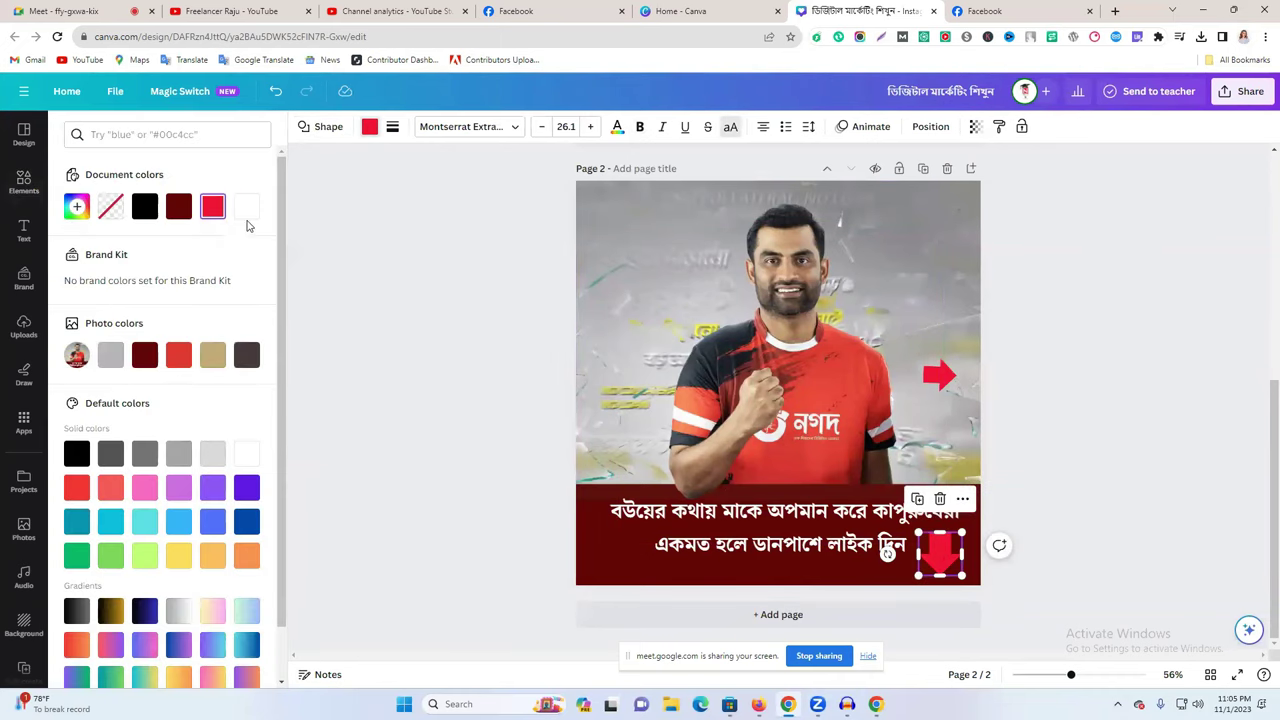
pyautogui.click(246, 204)
pyautogui.click(1078, 483)
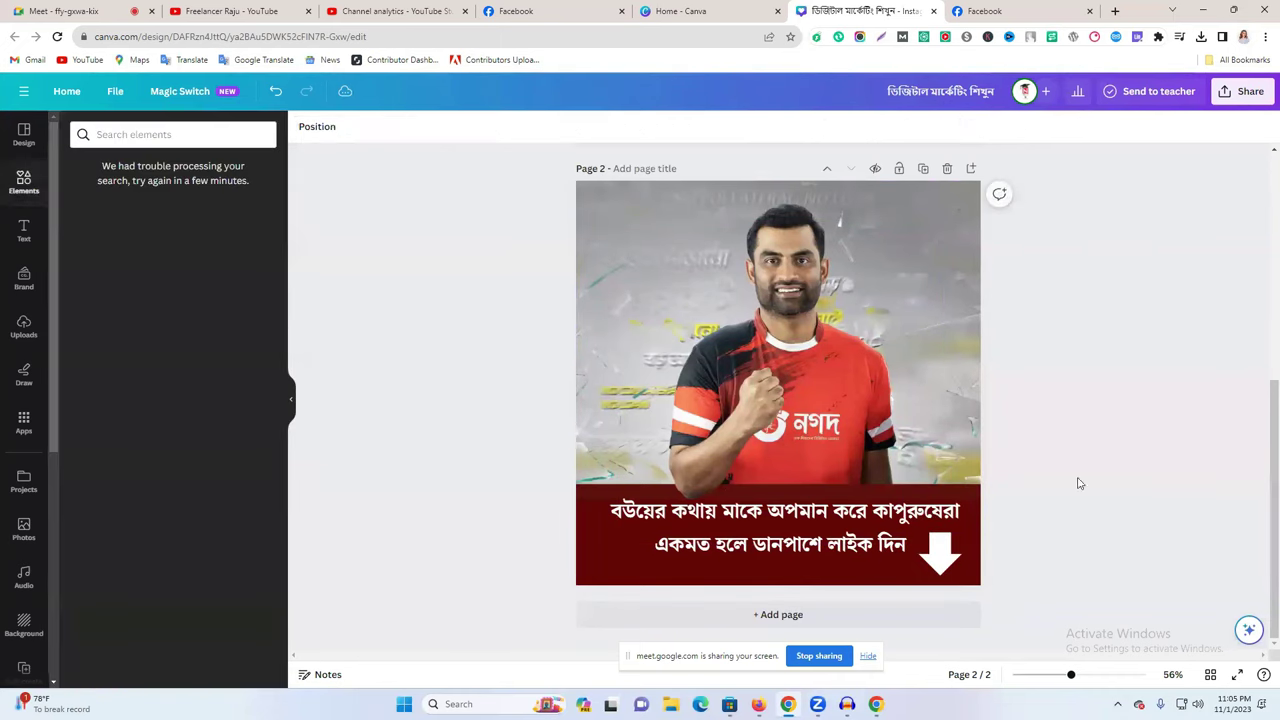
pyautogui.click(940, 556)
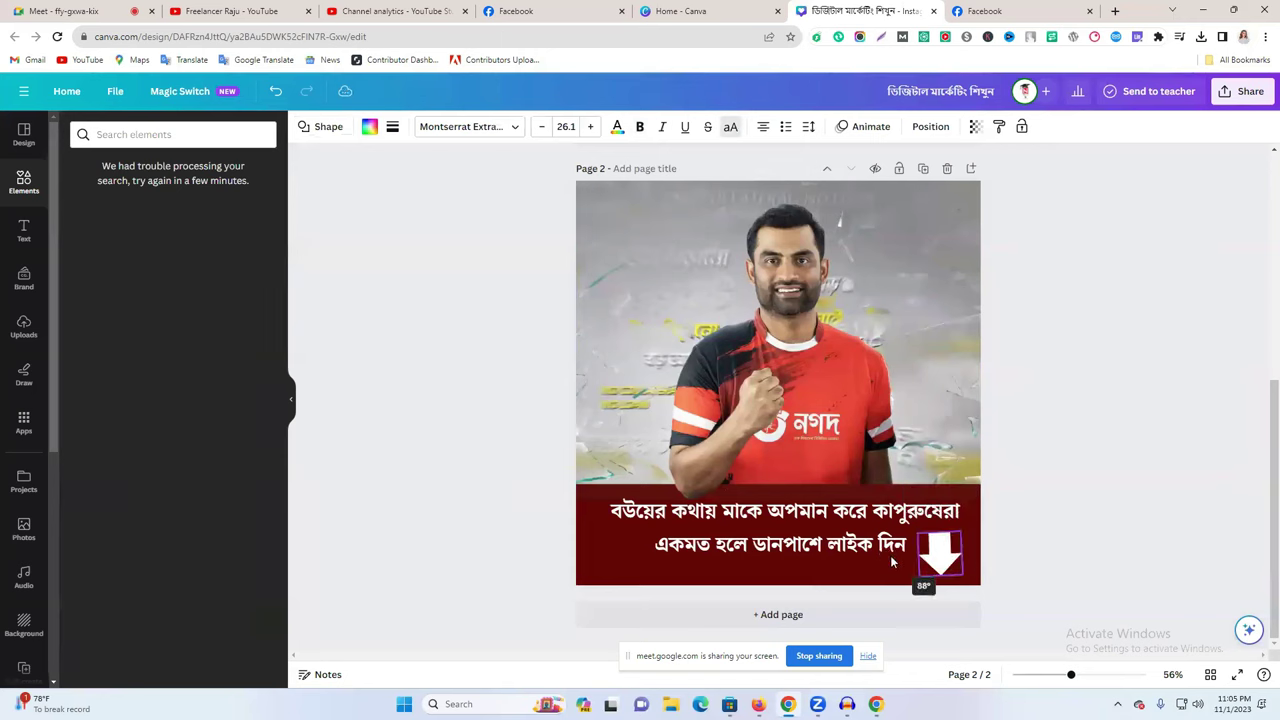
pyautogui.click(1116, 517)
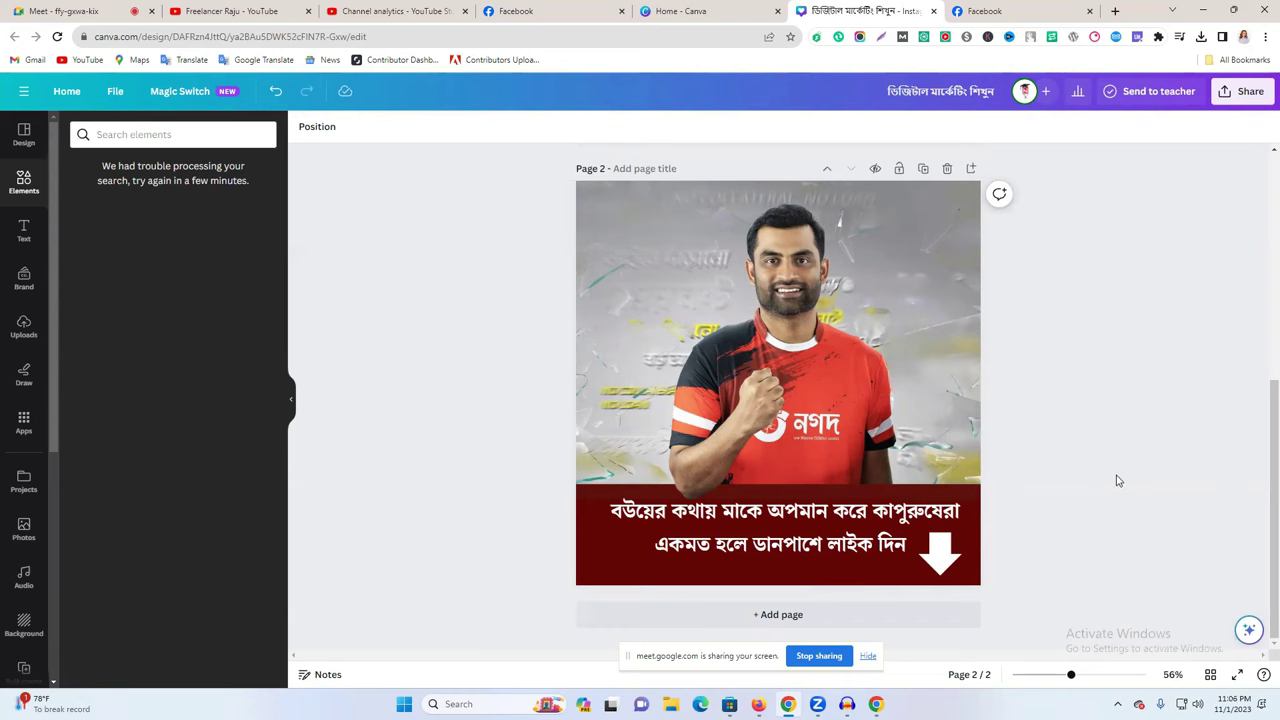
# - Open Google Translate in a new browser tab and dictate the Bengali phrase "তামিমকে যারা ভালবাসেন"
pyautogui.doubleClick(788, 511)
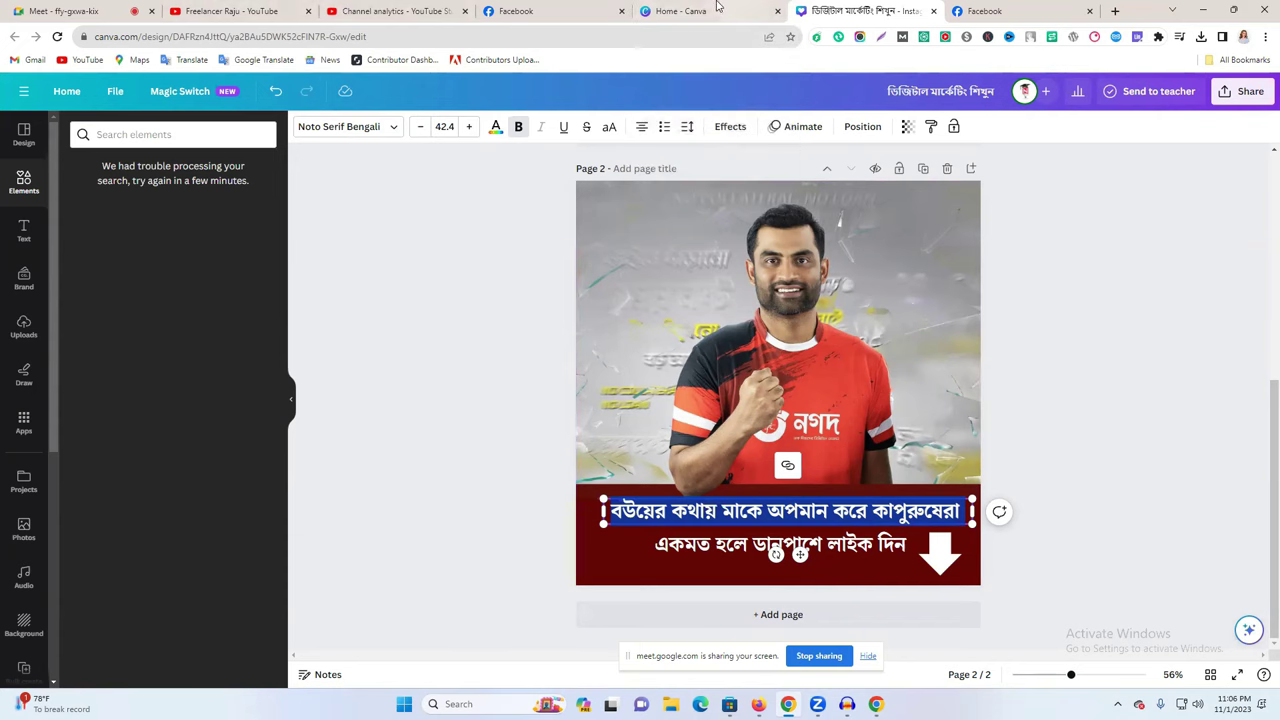
pyautogui.click(1115, 11)
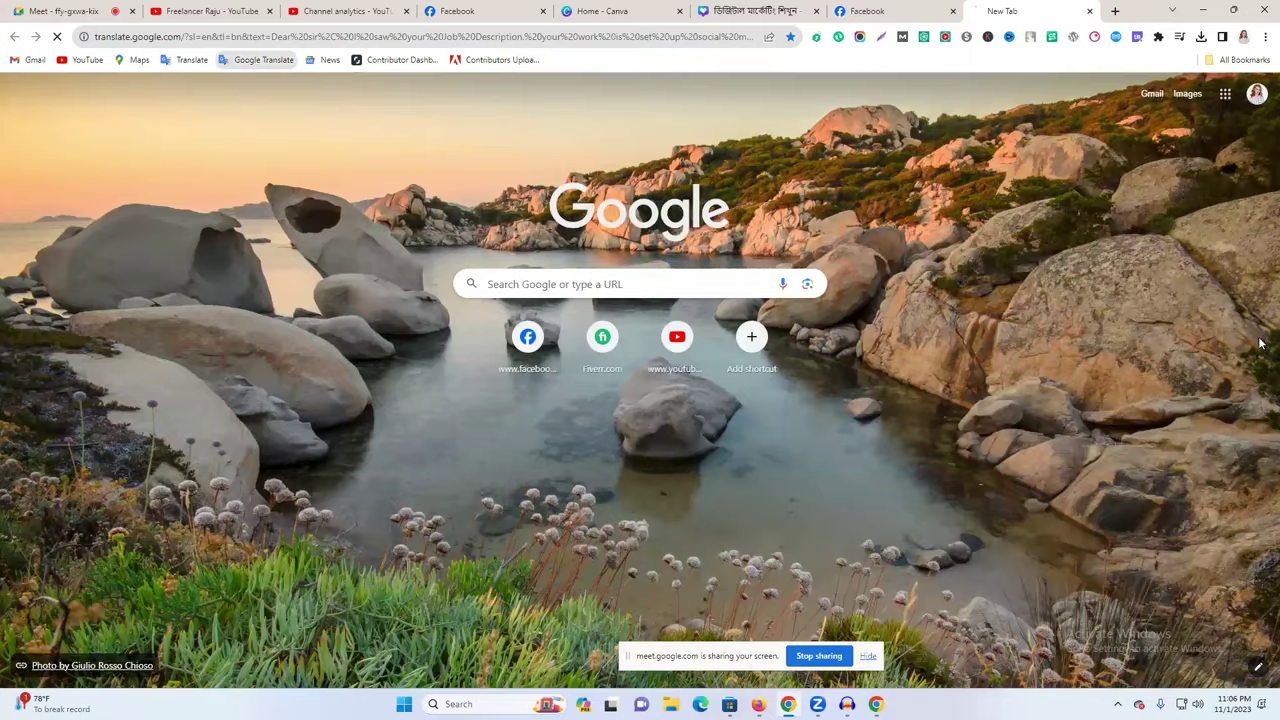
pyautogui.click(247, 62)
pyautogui.click(613, 212)
pyautogui.click(358, 176)
pyautogui.click(228, 287)
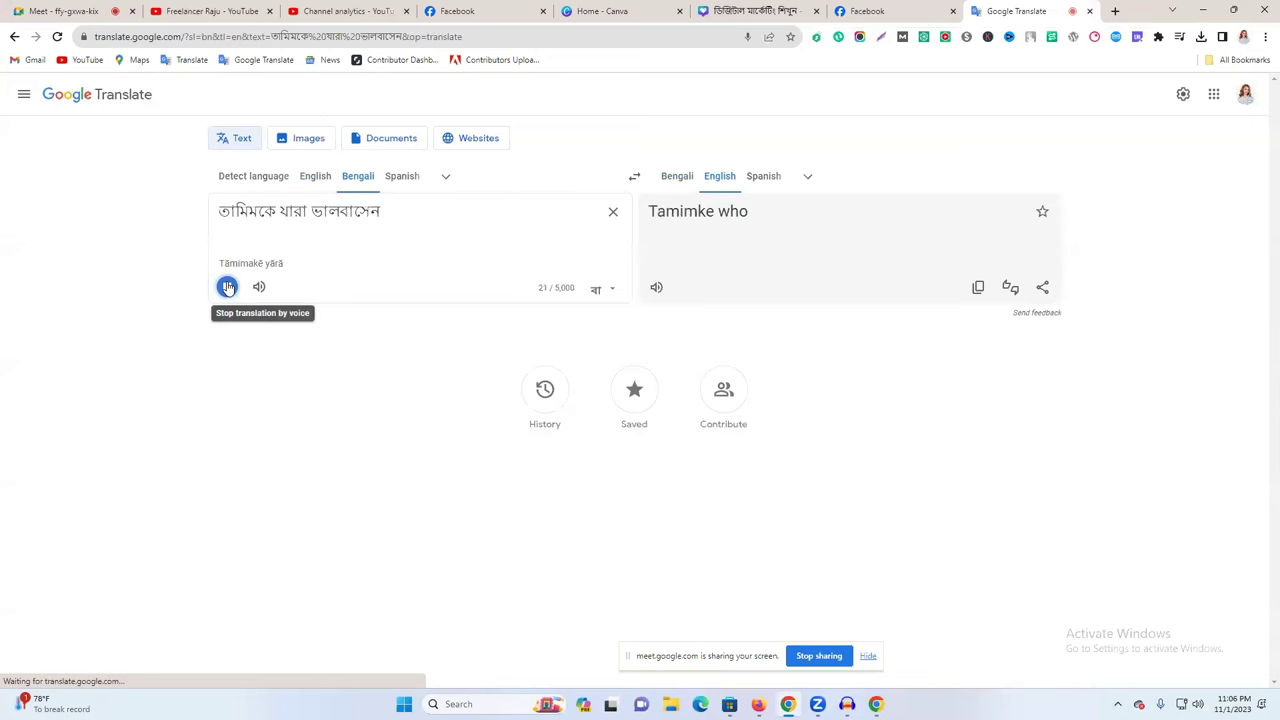
pyautogui.click(228, 287)
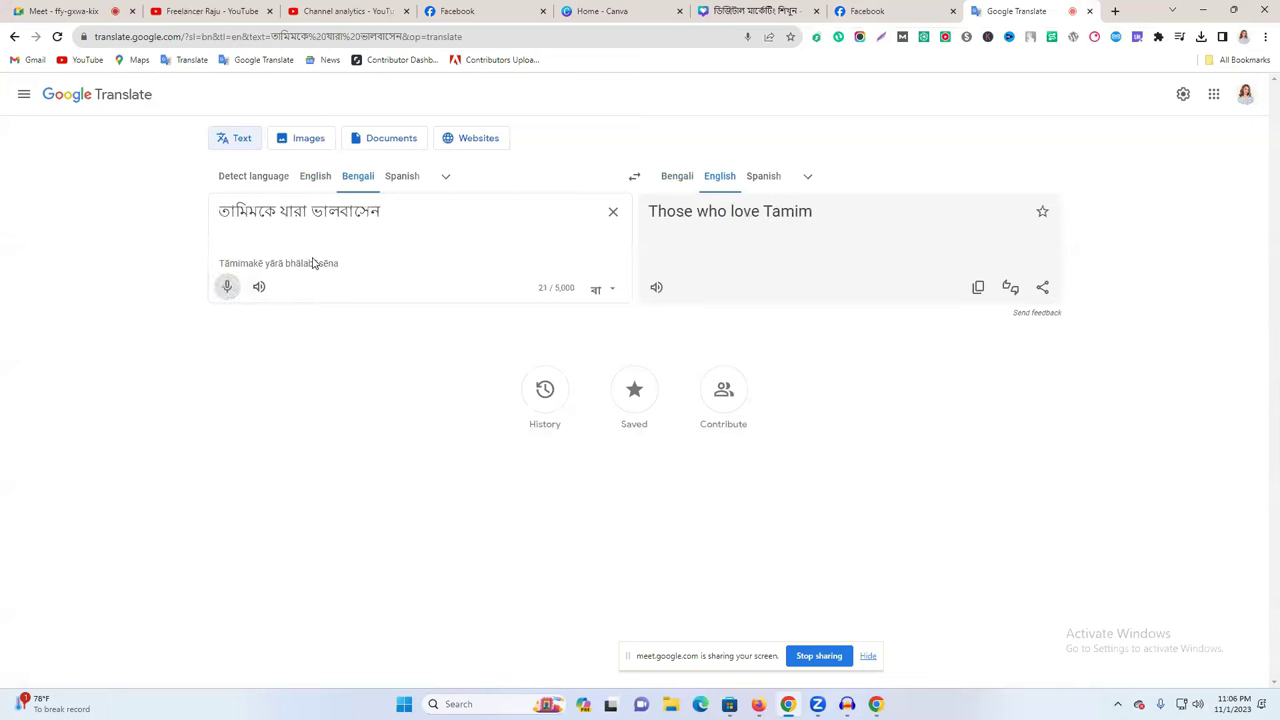
# - Replace the first caption line on Canva page 2 with the dictated phrase "তামিমকে যারা ভালবাসেন"
pyautogui.tripleClick(309, 211)
pyautogui.rightClick(311, 213)
pyautogui.click(418, 266)
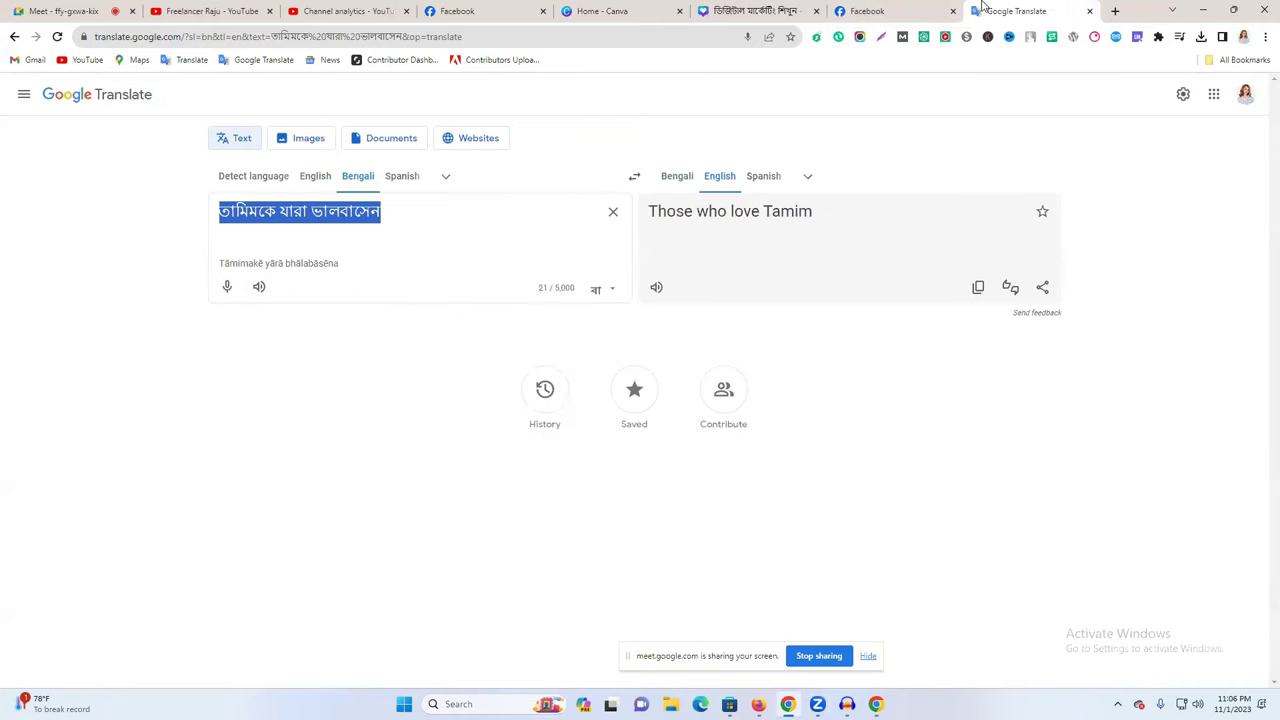
pyautogui.click(885, 11)
pyautogui.hotkey('ctrl', 'shift', 'Tab')
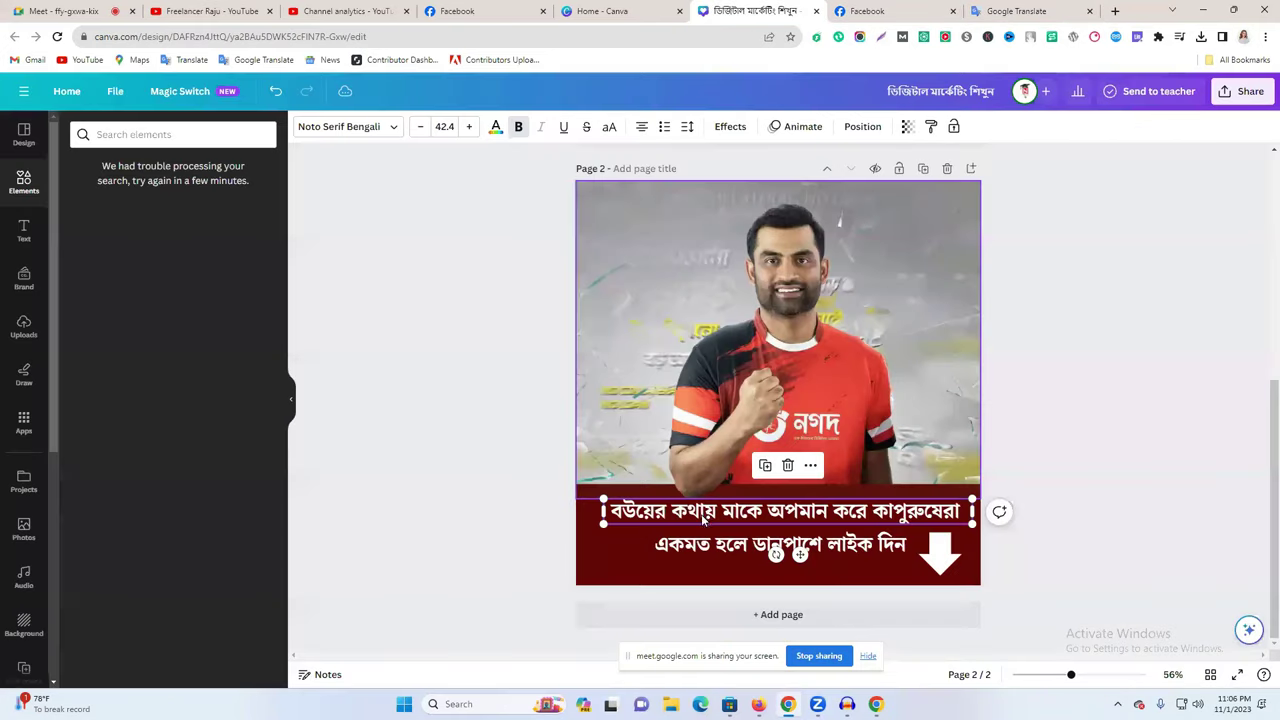
pyautogui.tripleClick(703, 518)
pyautogui.hotkey('ctrl', 'v')
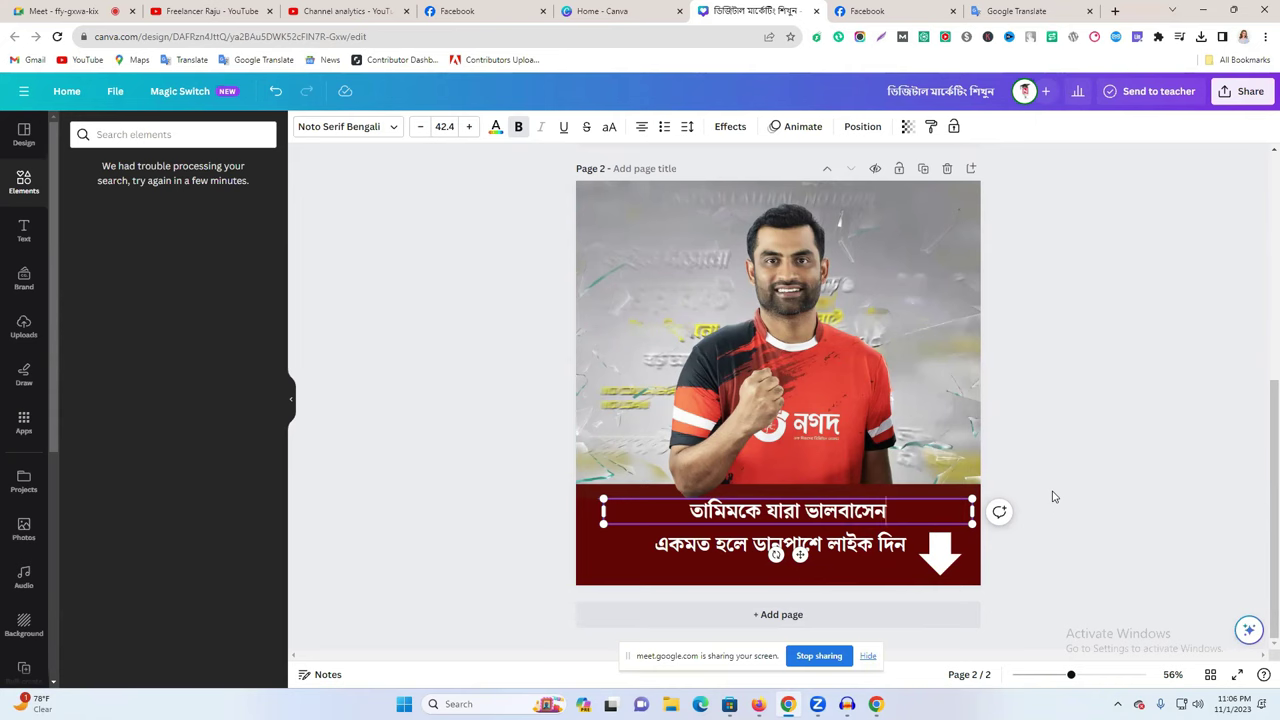
# - Dictate a second Bengali phrase in Google Translate, remove "বামপাশে" from it and copy "তারা ডান পাশে"
pyautogui.click(973, 9)
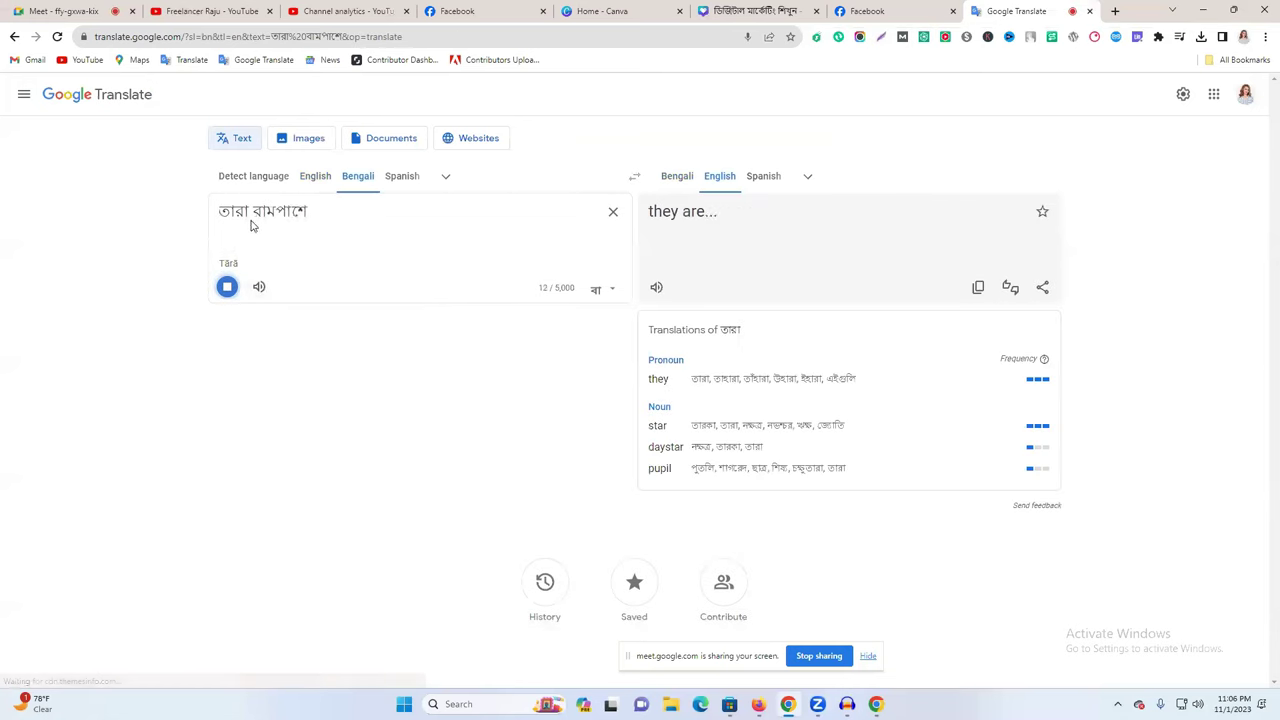
pyautogui.click(227, 288)
pyautogui.moveTo(252, 212); pyautogui.dragTo(313, 212)
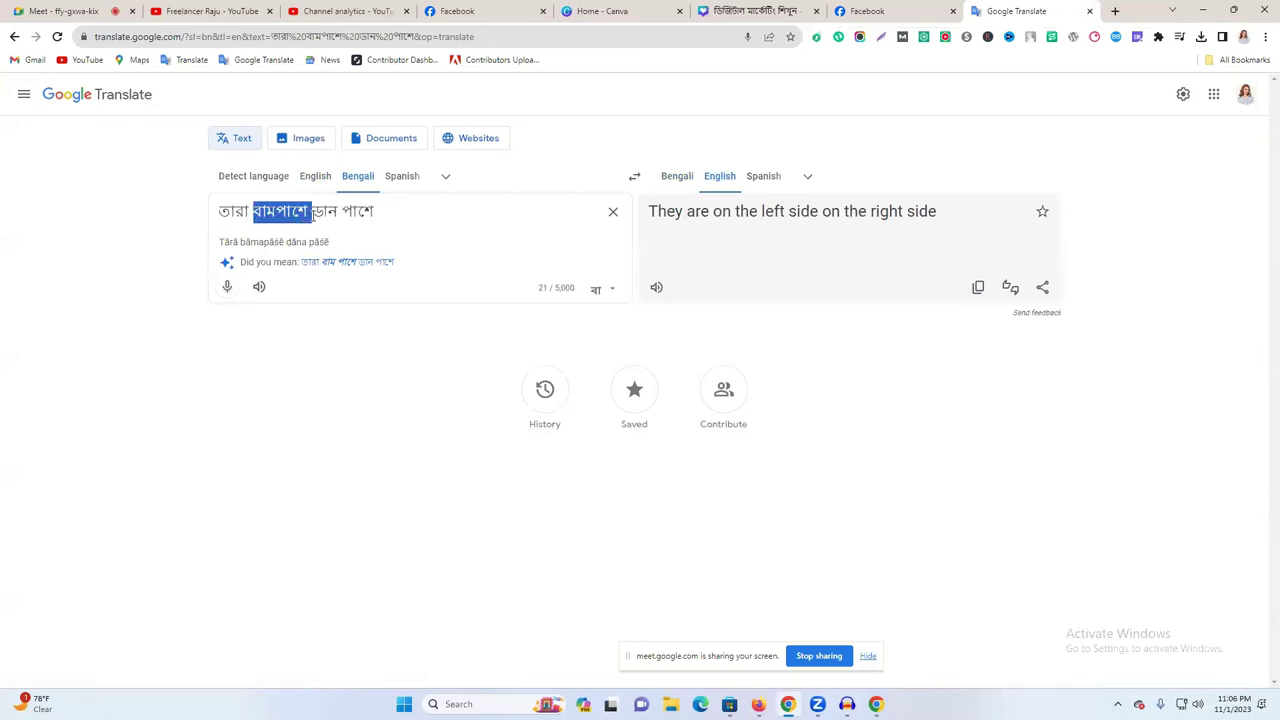
pyautogui.press('BackSpace')
pyautogui.tripleClick(313, 212)
pyautogui.rightClick(242, 214)
pyautogui.click(312, 262)
# - In the Canva design, append "তারা" to the first caption line on page 2, leaving out the pasted "ডান পাশে"
pyautogui.click(735, 10)
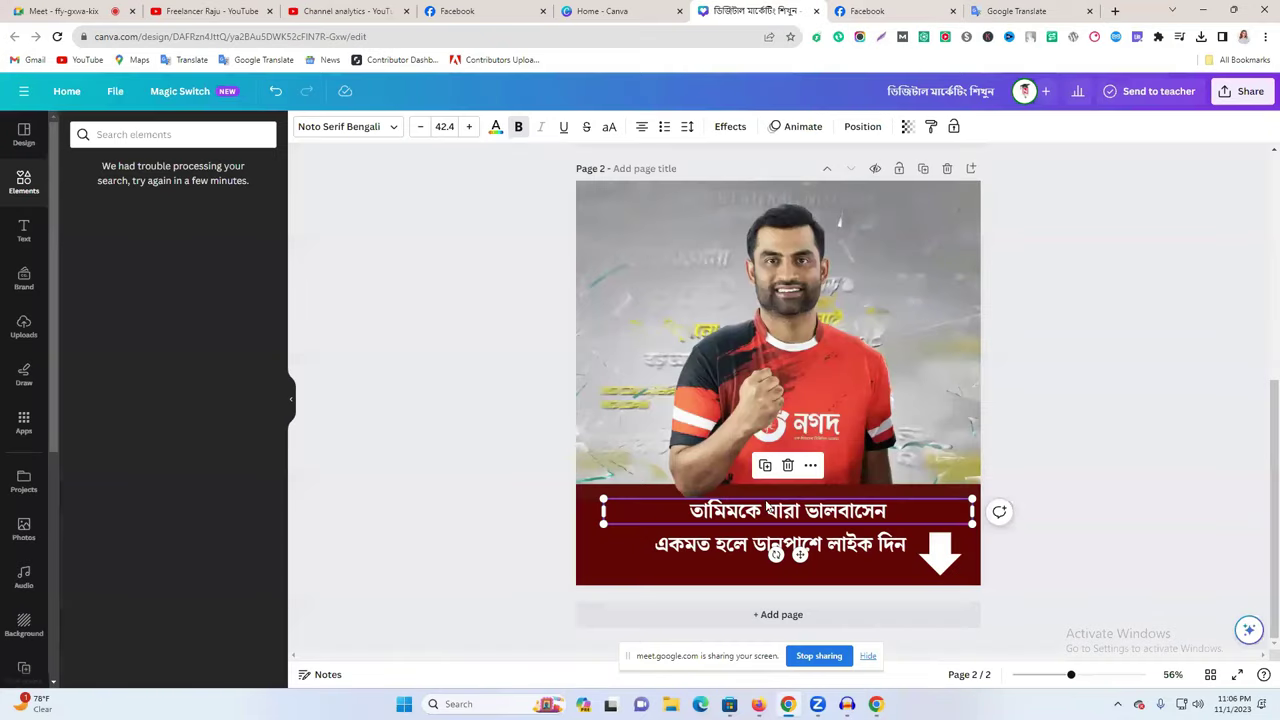
pyautogui.click(733, 545)
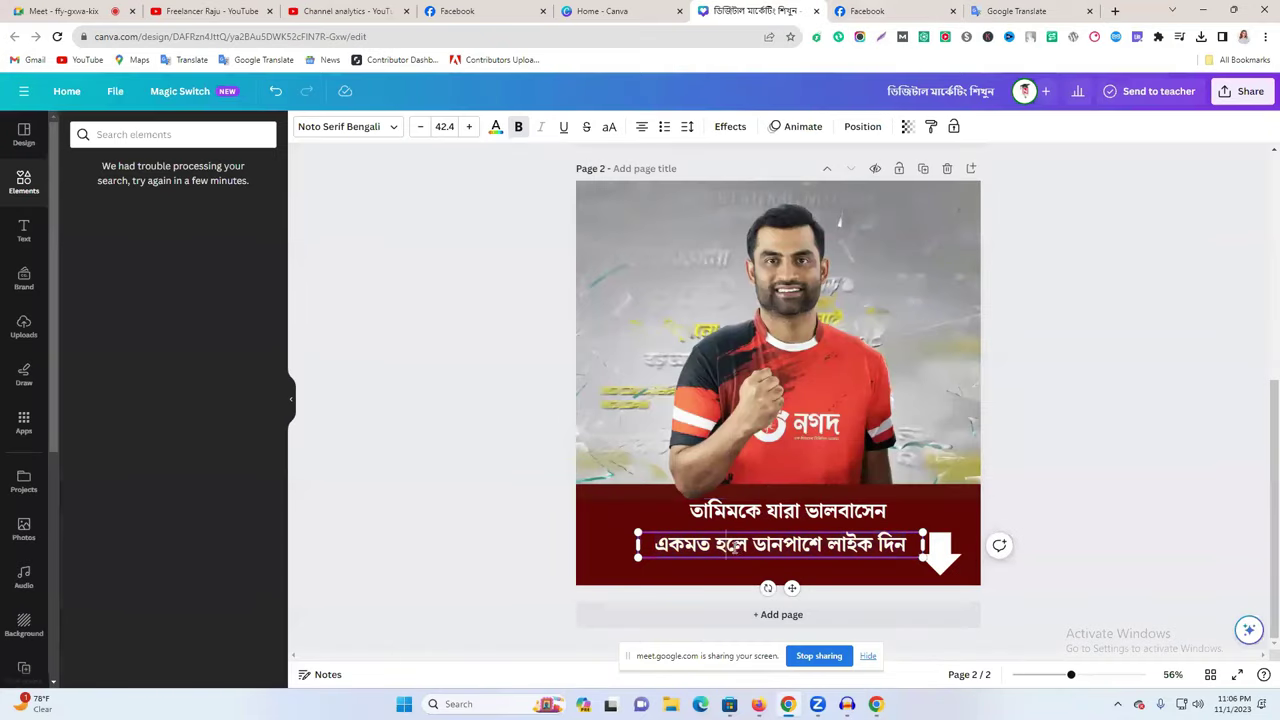
pyautogui.click(780, 512)
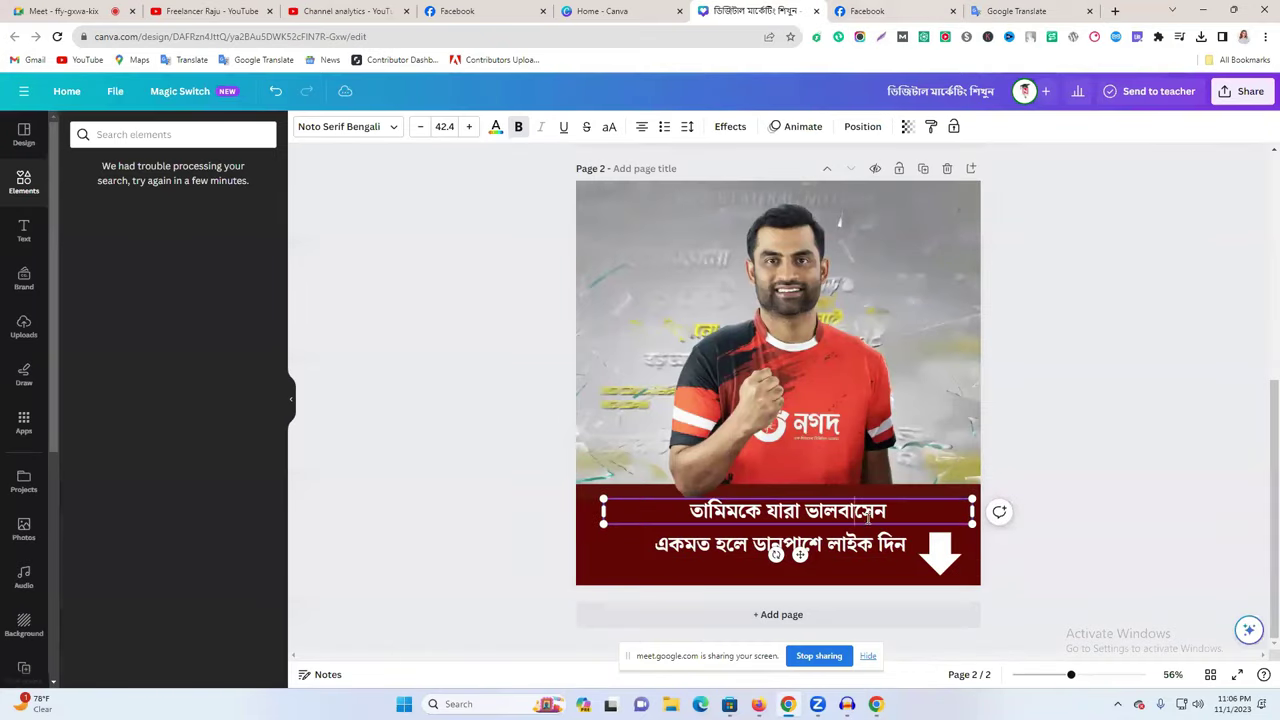
pyautogui.hotkey('ctrl', 'v')
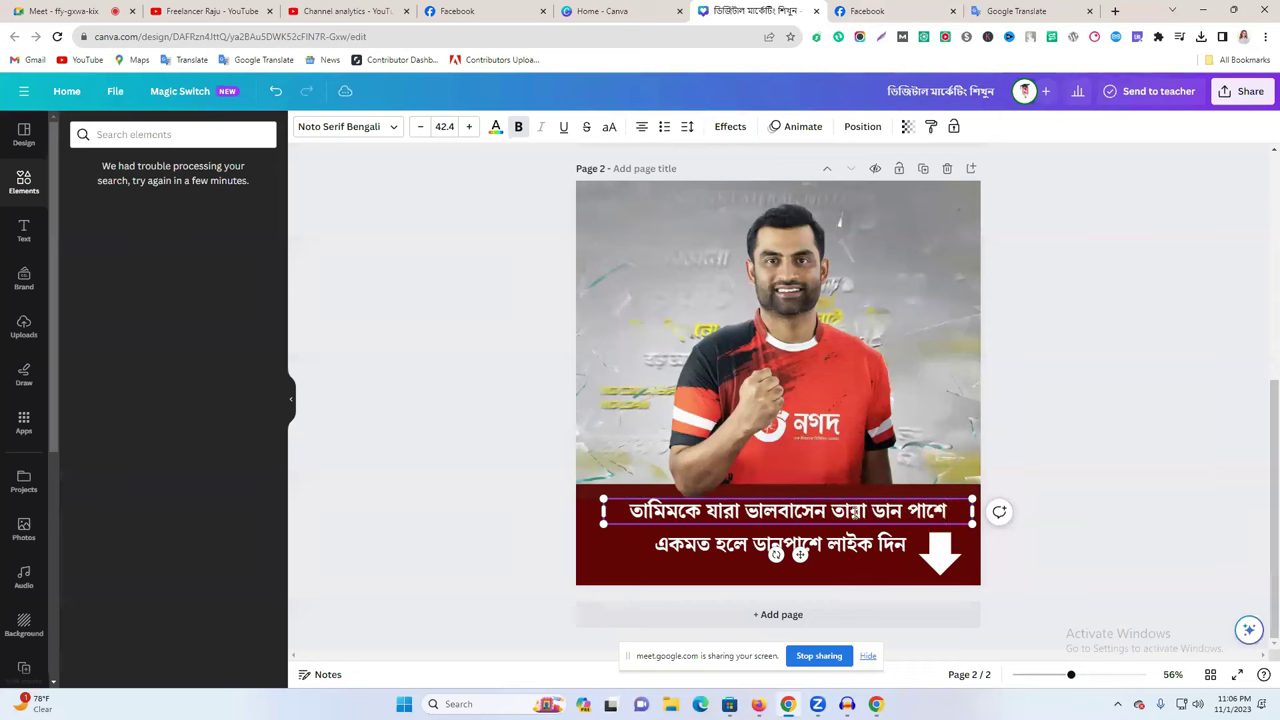
pyautogui.moveTo(866, 512); pyautogui.dragTo(943, 503)
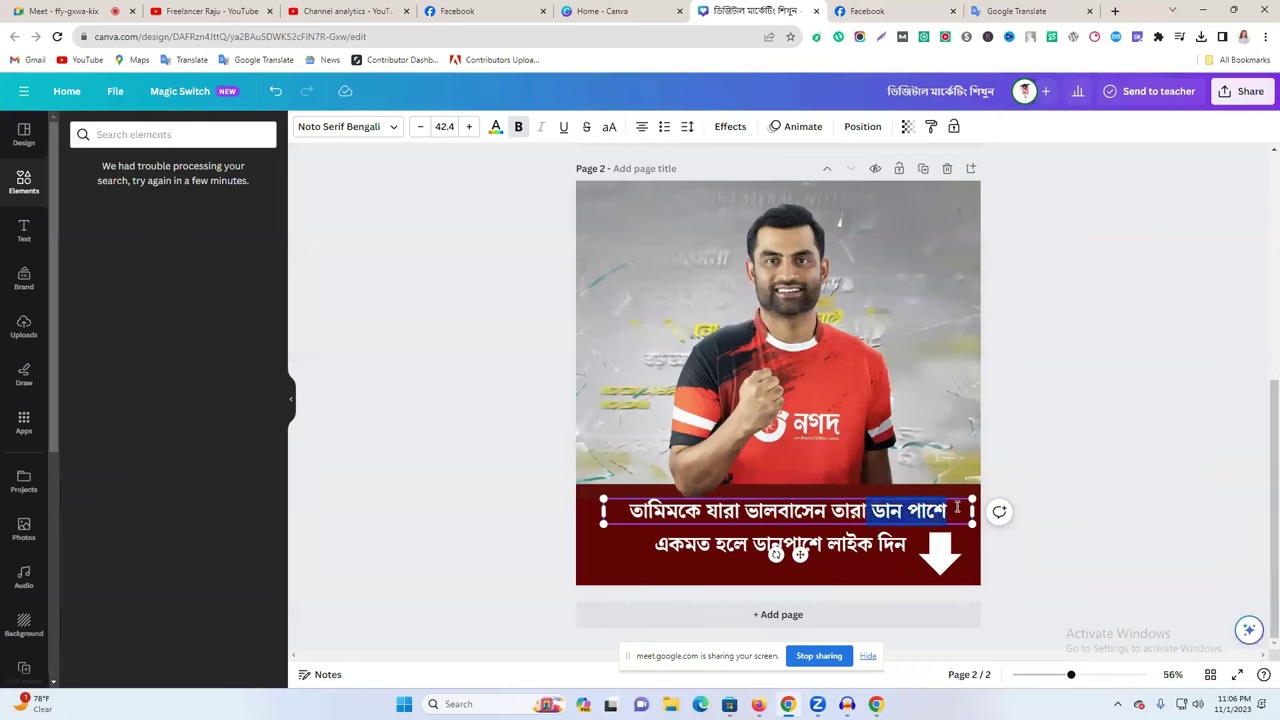
pyautogui.press('BackSpace')
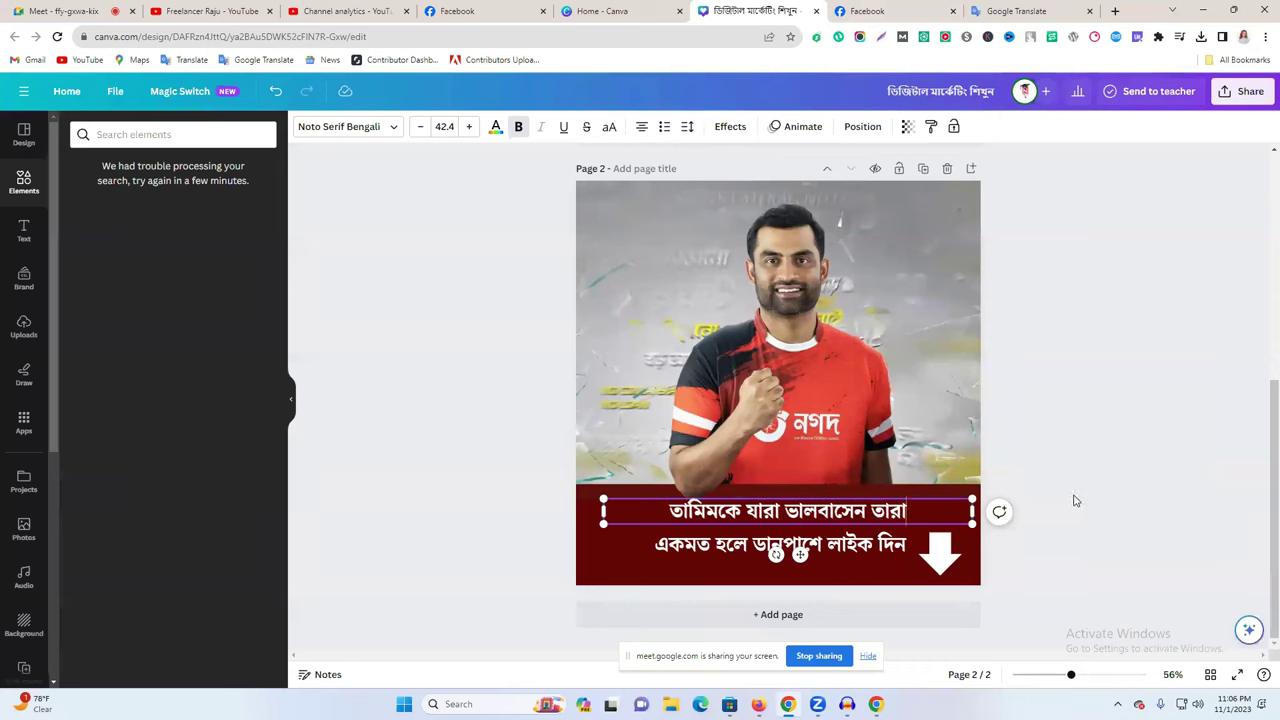
# - Remove "একমত হলে" from the second caption line, keeping "ডানপাশে লাইক দিন"
pyautogui.click(714, 552)
pyautogui.click(720, 548)
pyautogui.moveTo(750, 545); pyautogui.dragTo(654, 545)
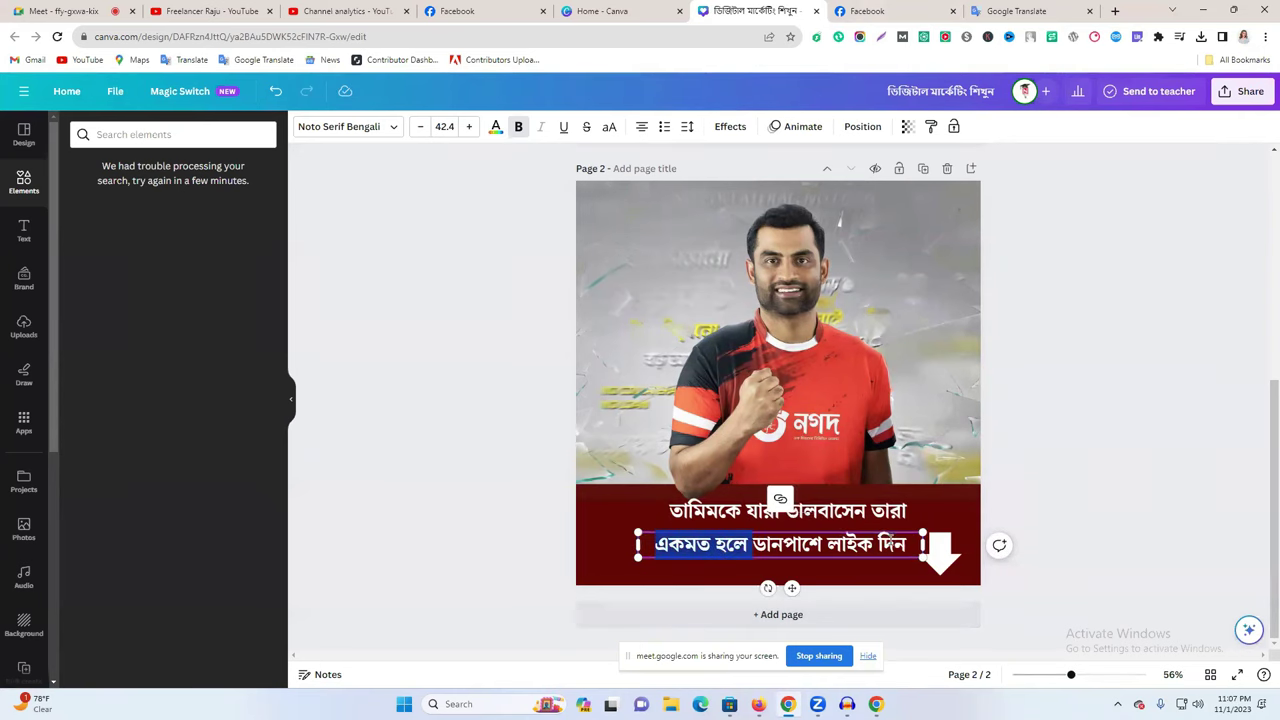
pyautogui.press('BackSpace')
# - Enlarge the first caption line to font size 62.1 and centre it across the dark red band
pyautogui.click(610, 520)
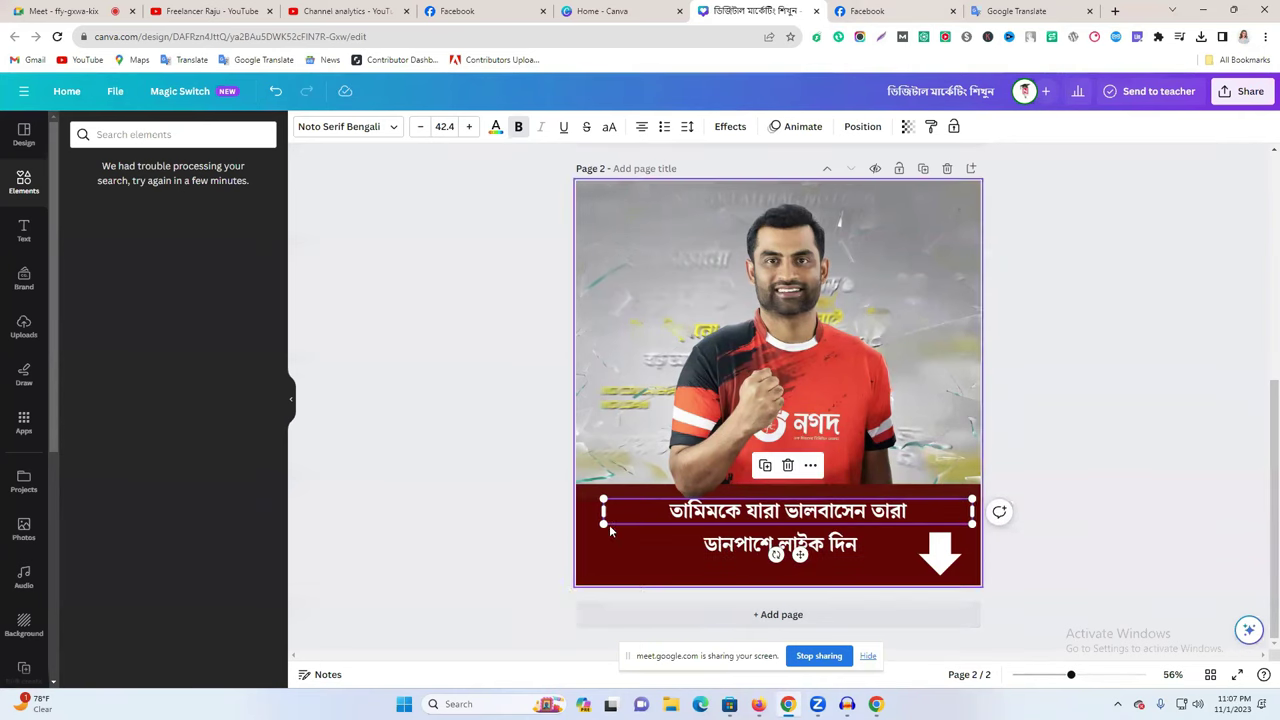
pyautogui.moveTo(606, 523); pyautogui.dragTo(491, 550)
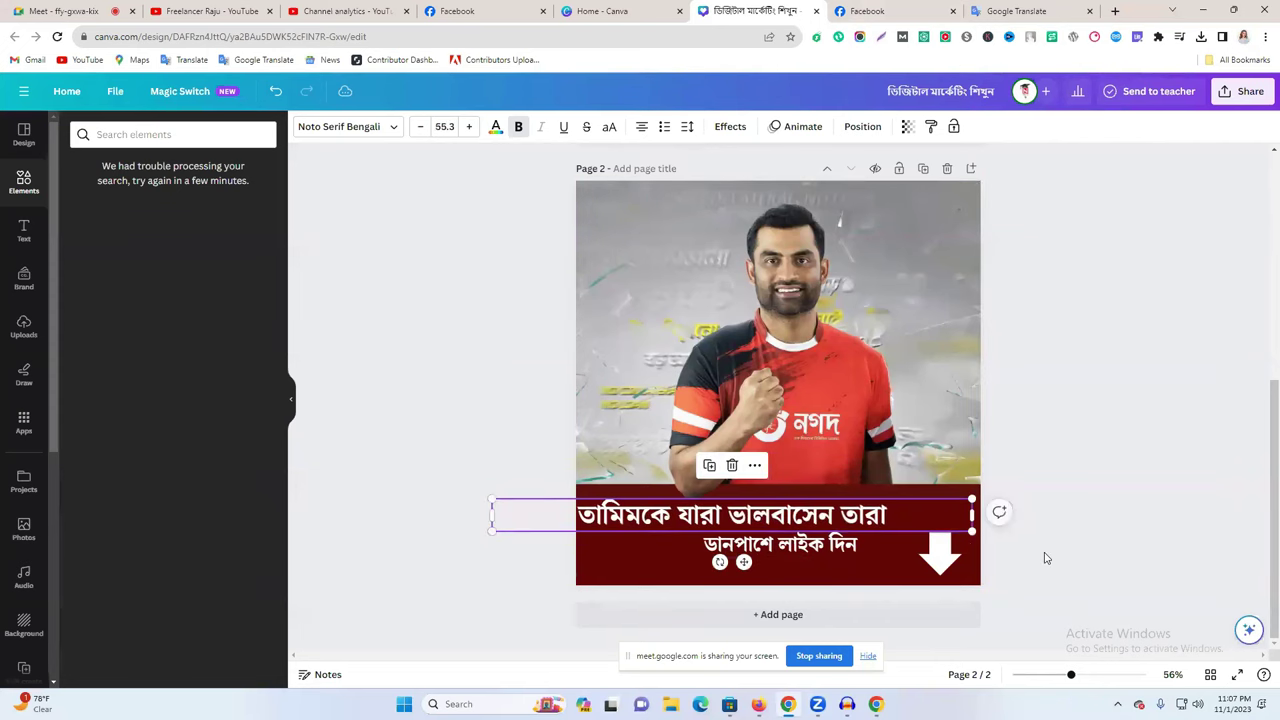
pyautogui.moveTo(996, 534); pyautogui.dragTo(1031, 535)
pyautogui.moveTo(775, 533); pyautogui.dragTo(798, 529)
# - Enlarge the second caption line to font size 51.9 and place it under the first line, beside the white arrow
pyautogui.click(797, 550)
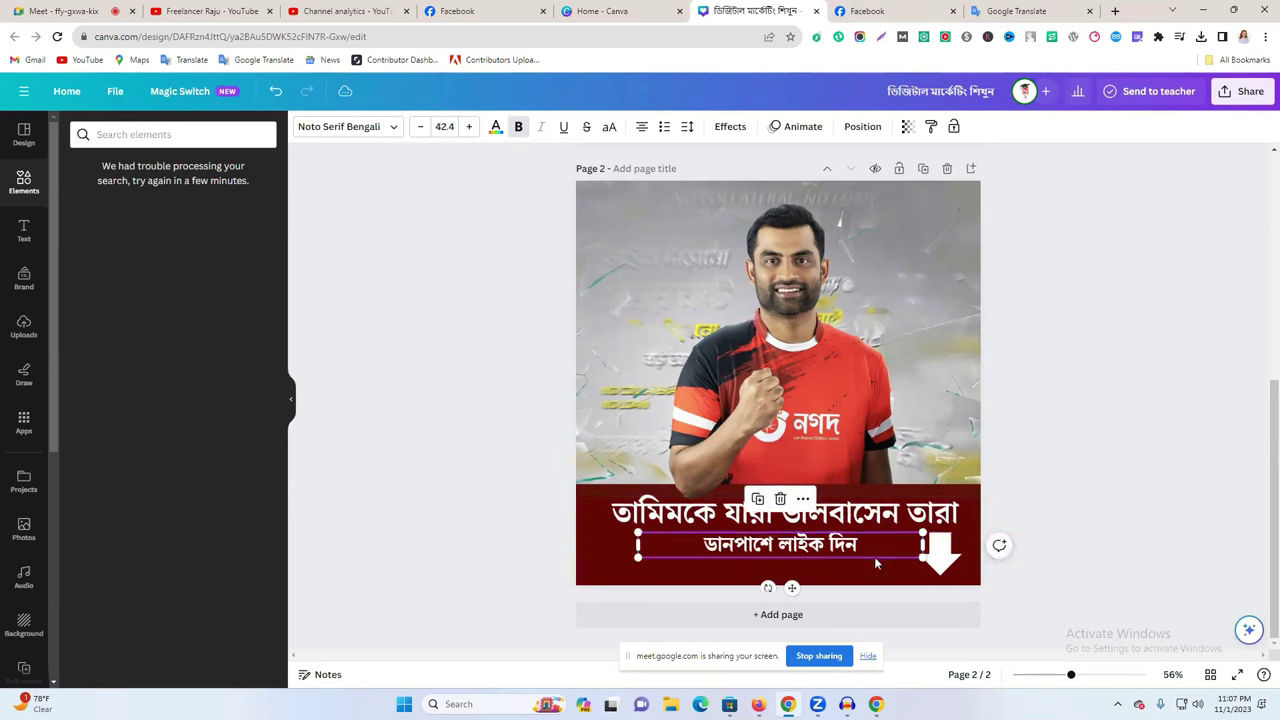
pyautogui.moveTo(922, 557); pyautogui.dragTo(986, 563)
pyautogui.moveTo(843, 549); pyautogui.dragTo(837, 555)
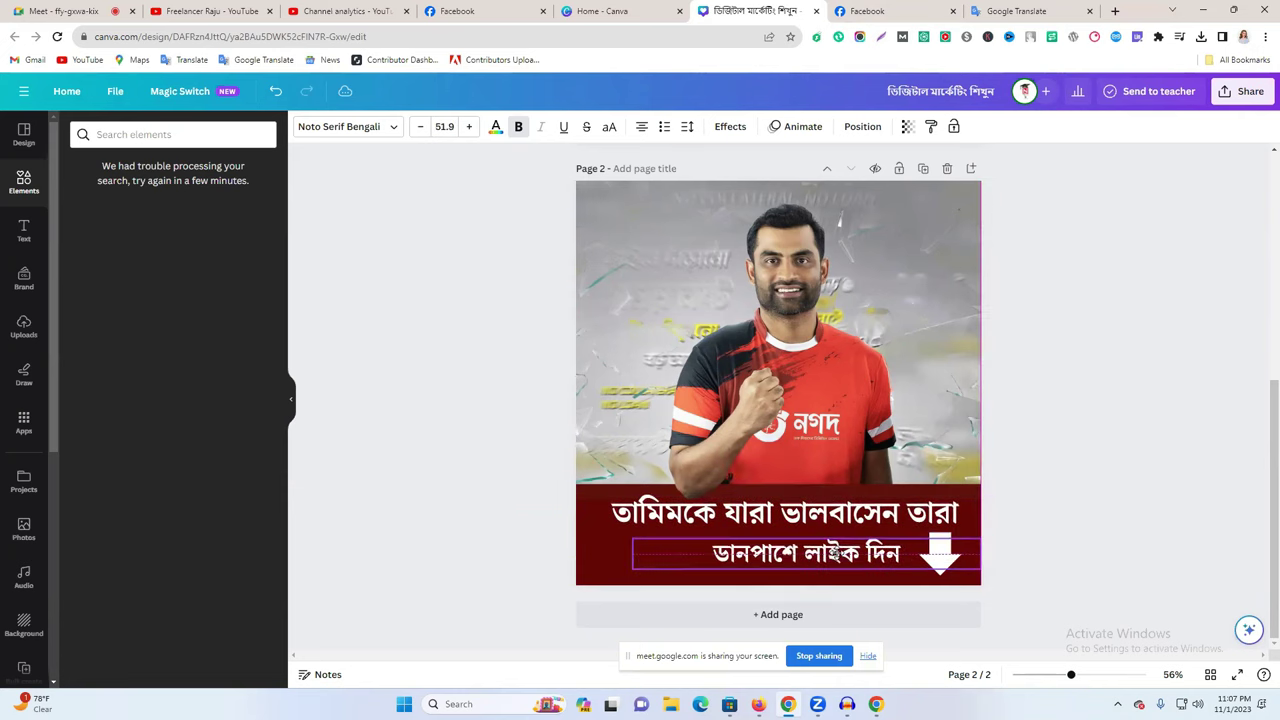
pyautogui.click(1050, 488)
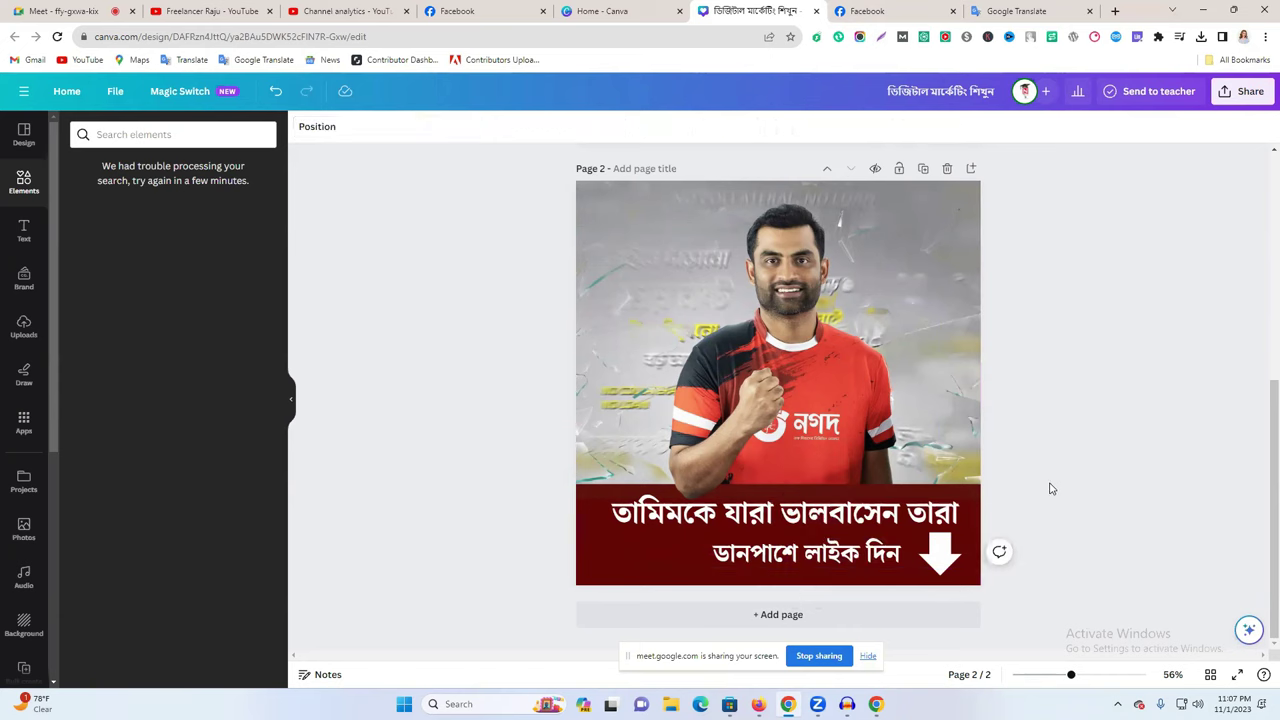
# - Fine-tune the positions of both caption lines, moving the second line slightly up toward the first
pyautogui.click(848, 520)
pyautogui.click(848, 519)
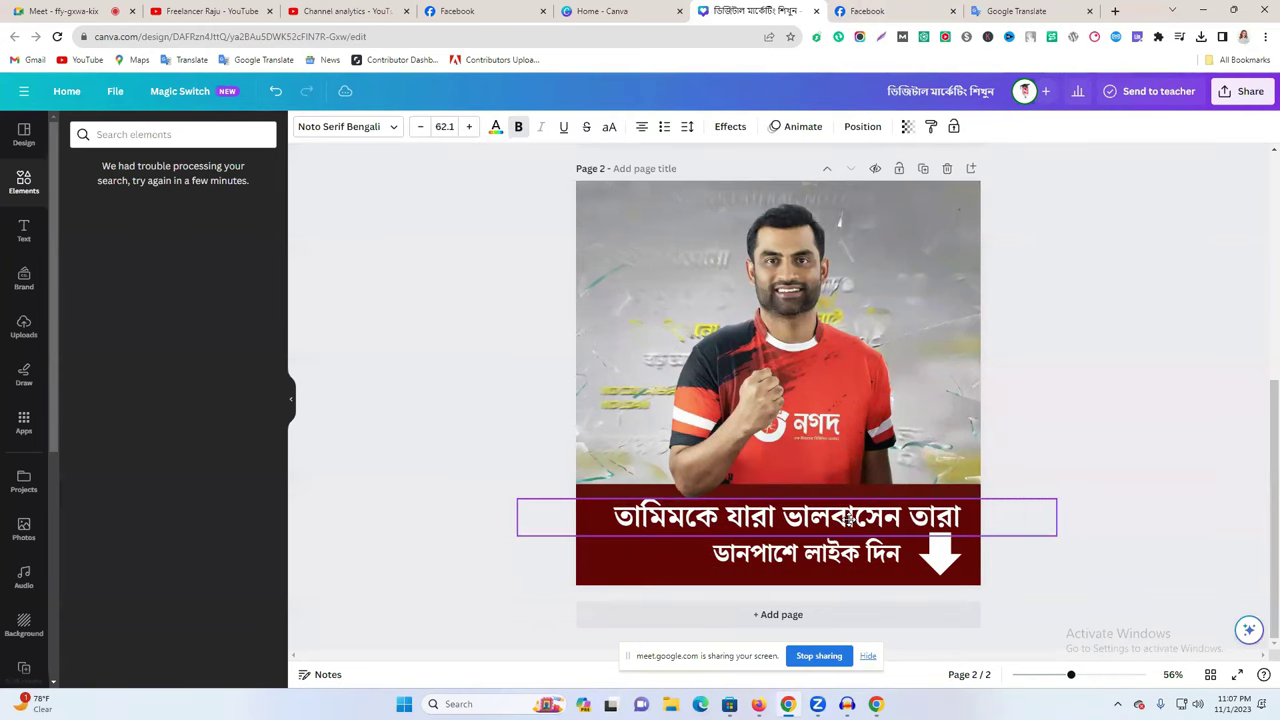
pyautogui.click(830, 557)
pyautogui.moveTo(830, 557); pyautogui.dragTo(830, 551)
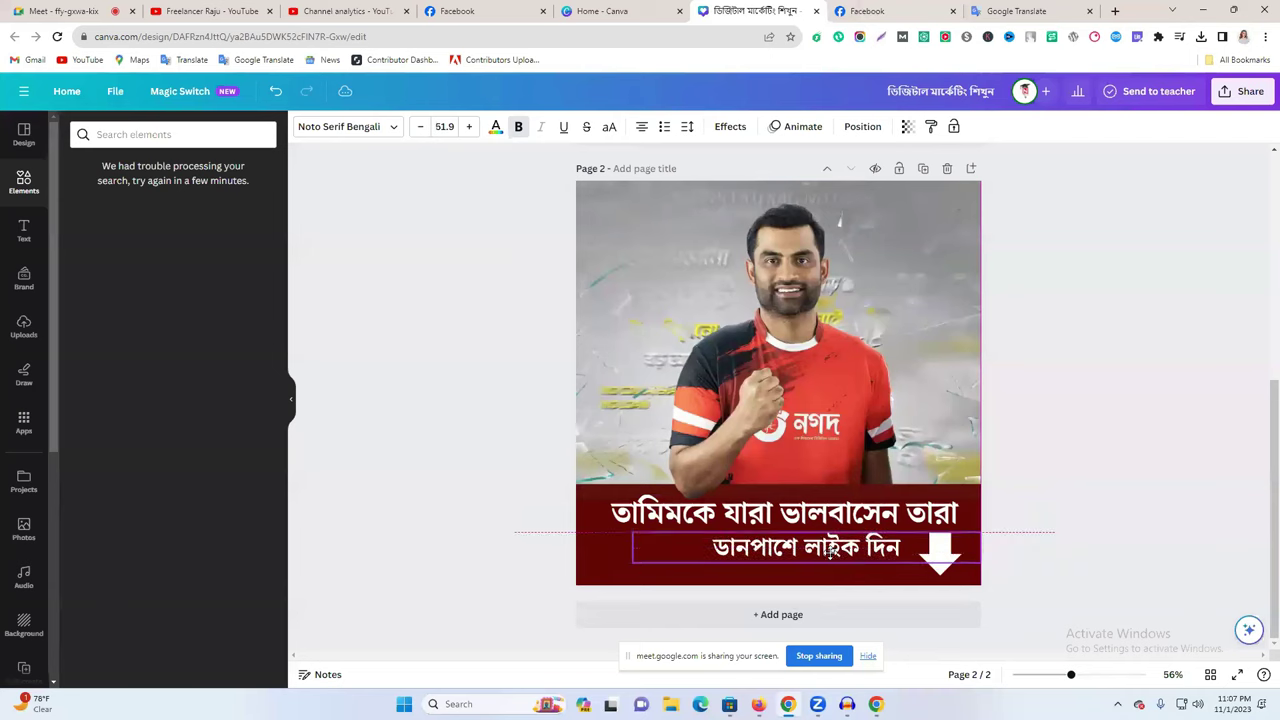
pyautogui.click(1075, 482)
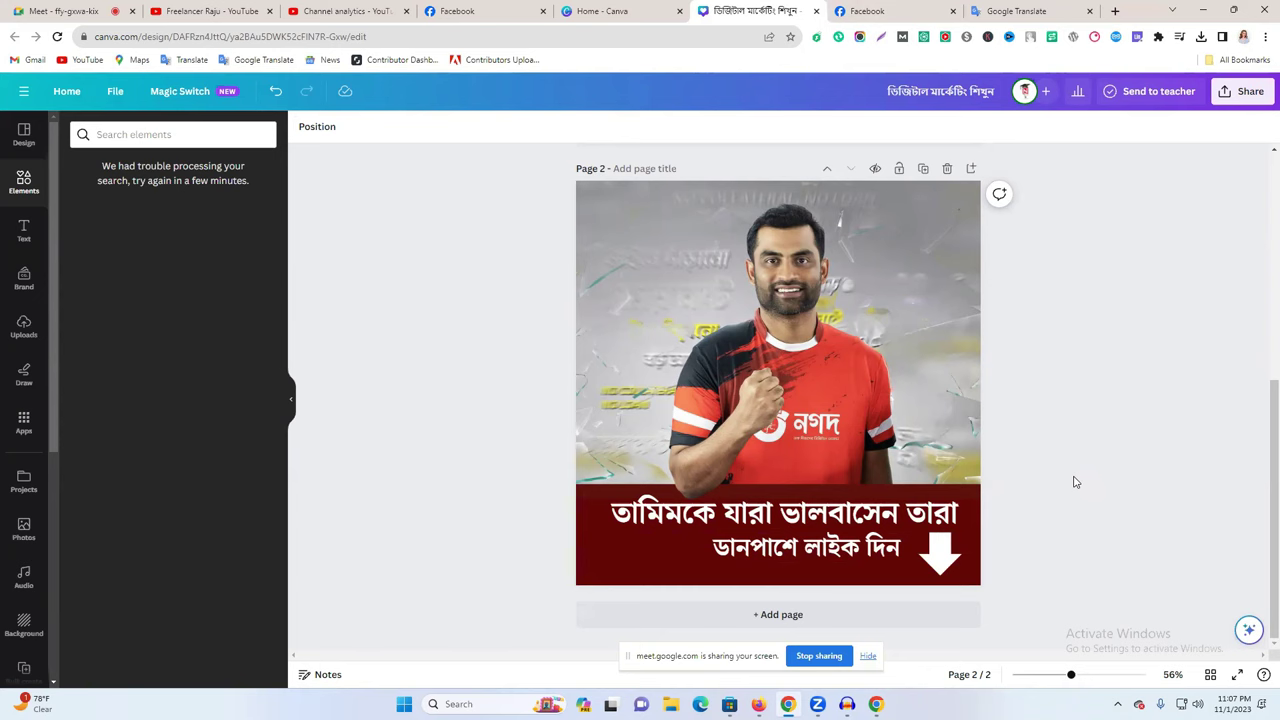
# - Delete page 1 with the soldier photo and try to open the design's download options
pyautogui.scroll(5, 1059, 481)
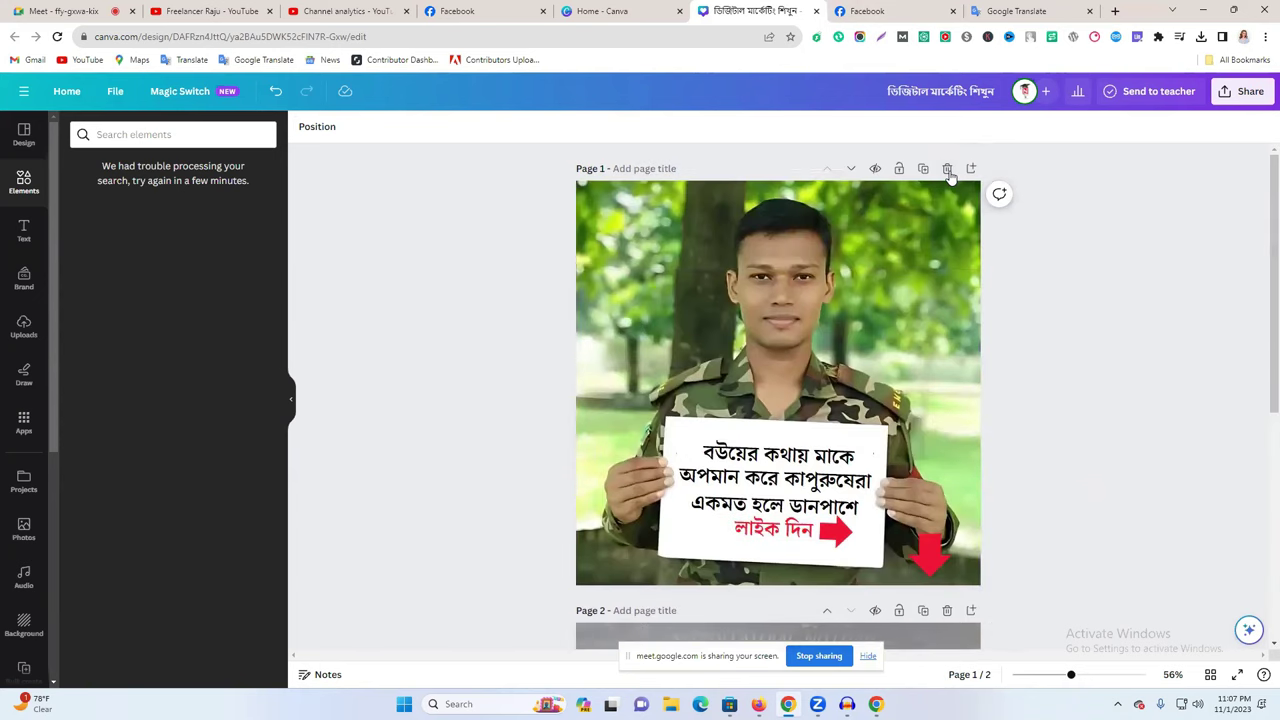
pyautogui.click(949, 170)
pyautogui.click(1245, 91)
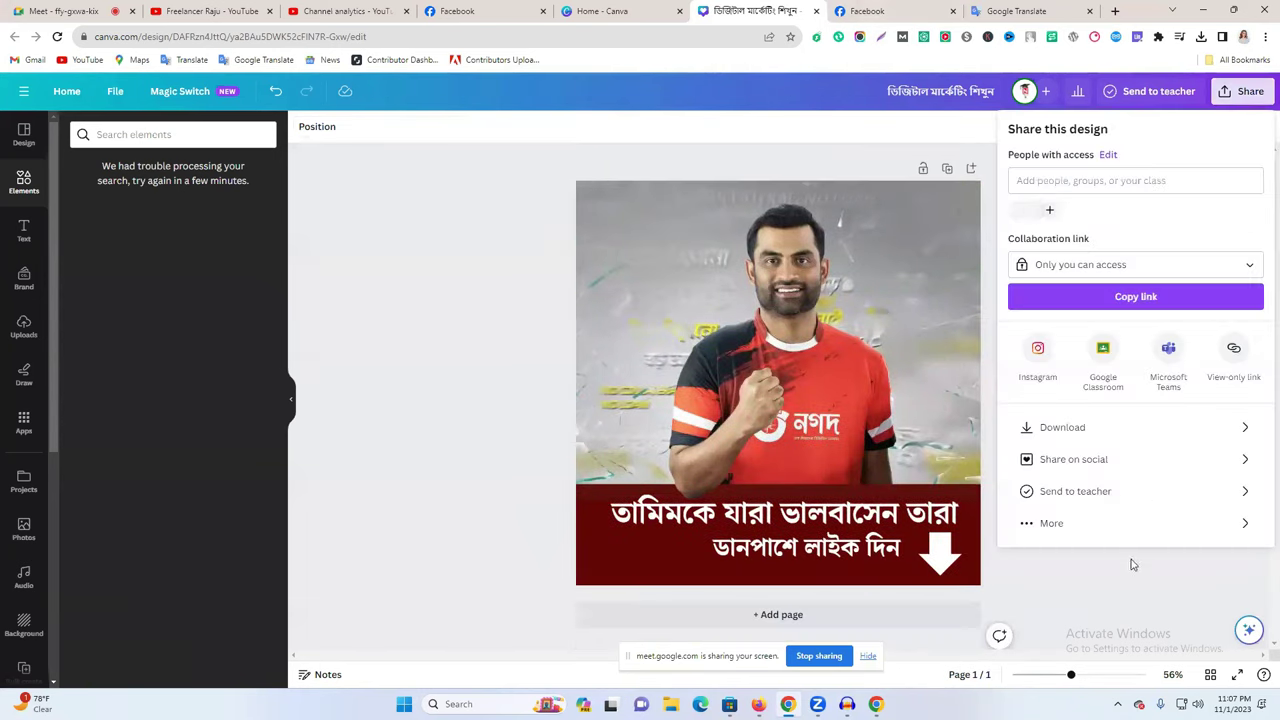
pyautogui.click(1062, 427)
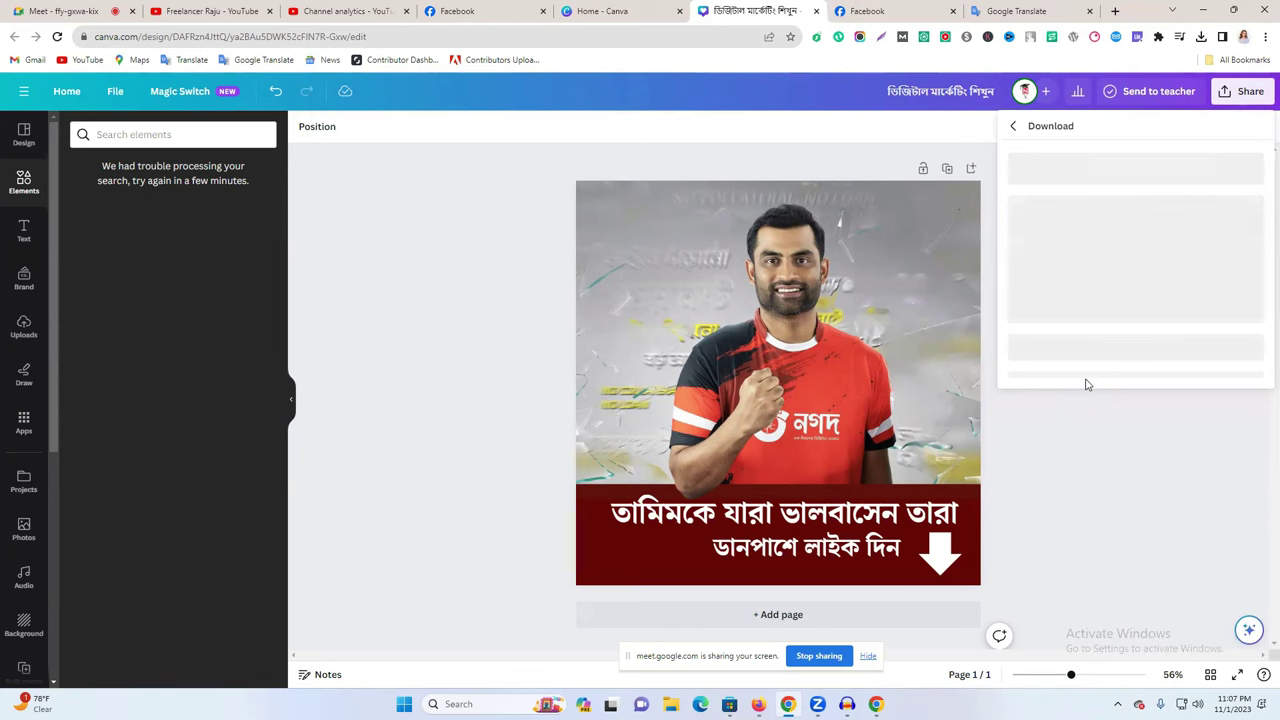
pyautogui.click(1088, 447)
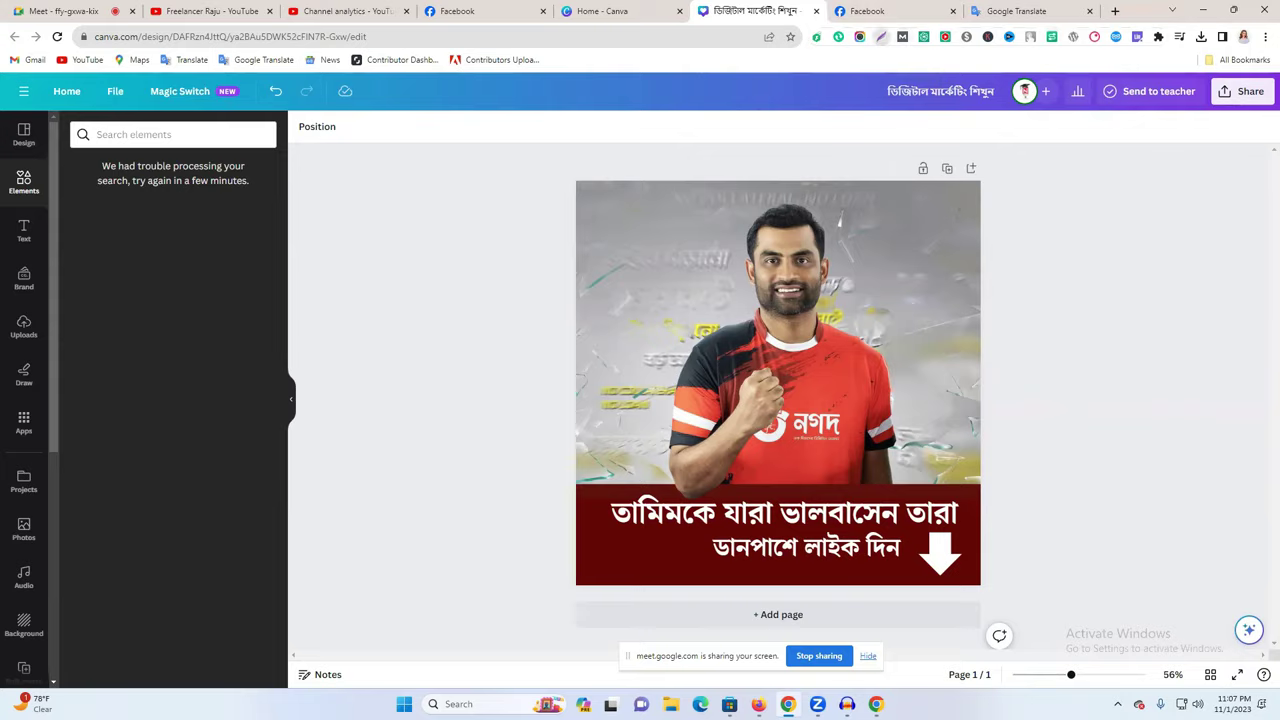
# - Capture the whole cricketer ad image with Lightshot and save it as a PNG in the Downloads folder
pyautogui.click(880, 36)
pyautogui.moveTo(576, 179); pyautogui.dragTo(980, 585)
pyautogui.click(949, 597)
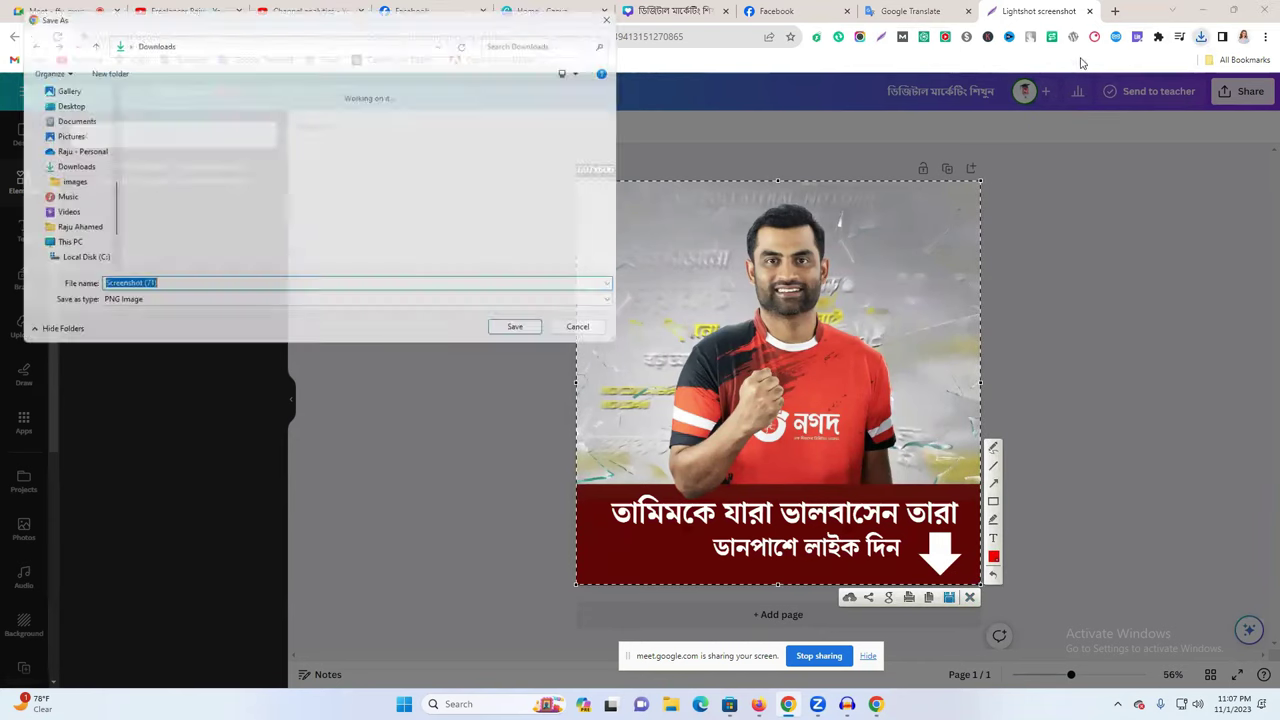
pyautogui.click(514, 326)
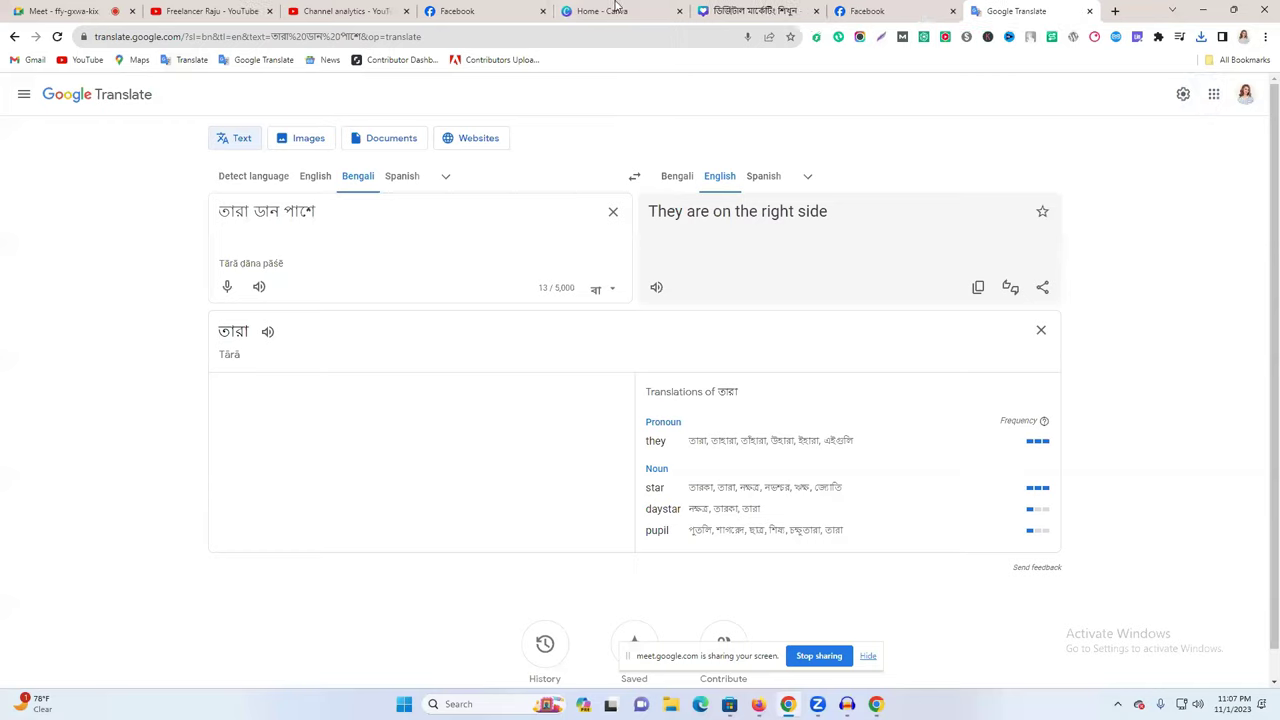
# - Return to the Canva design and undo the deletion of page 1
pyautogui.click(755, 11)
pyautogui.click(275, 91)
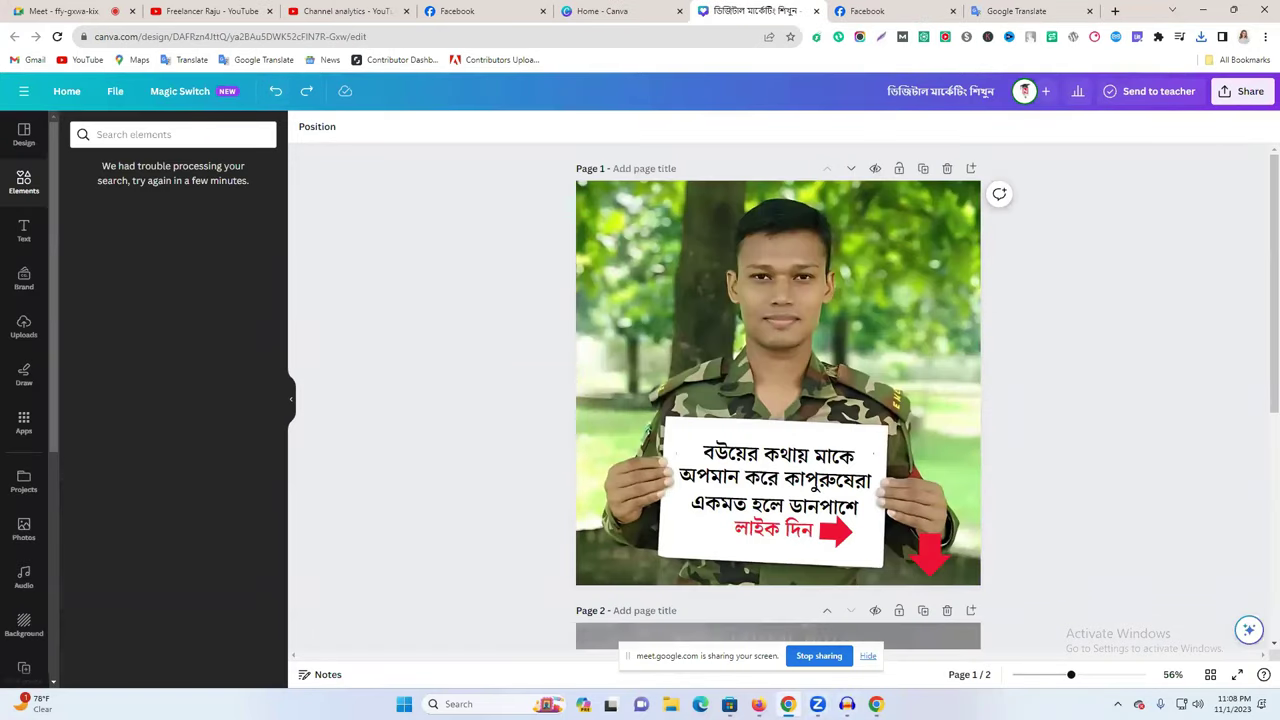
# - Switch to Ads Manager, close the open ad preview and clear the soldier image from the ad creative
pyautogui.hotkey('alt', 'Tab')
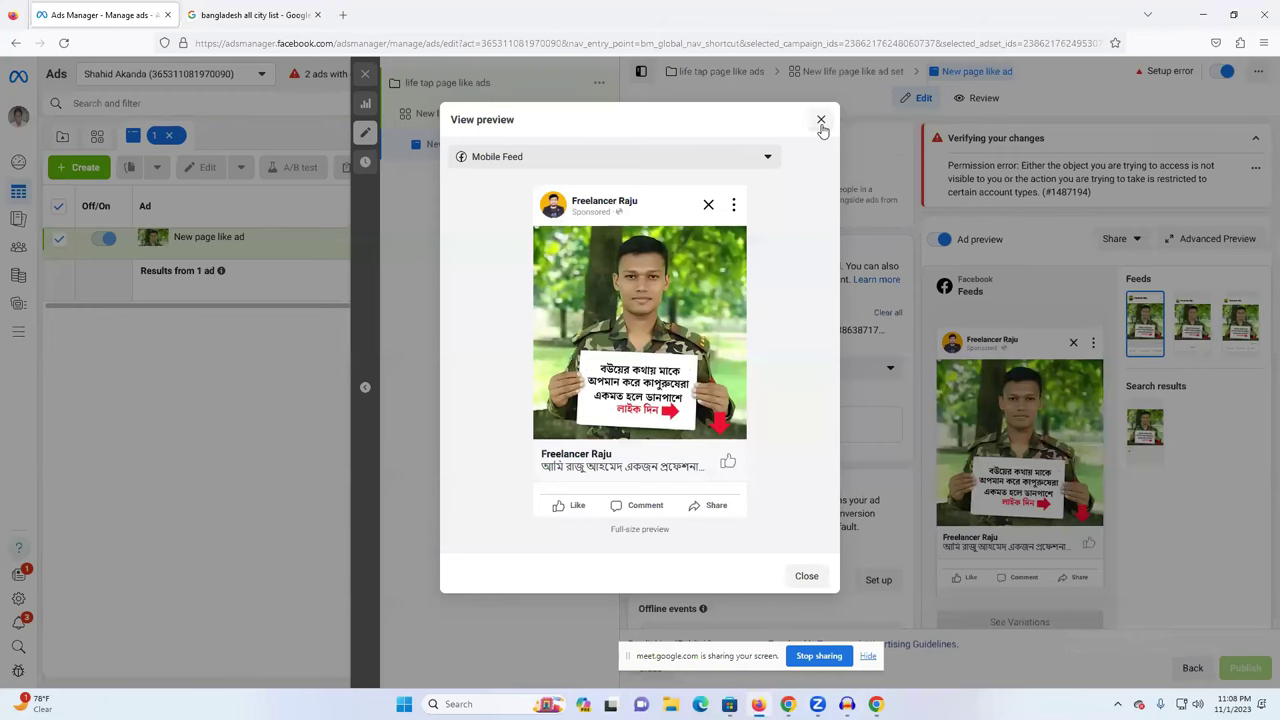
pyautogui.click(821, 119)
pyautogui.moveTo(698, 396)
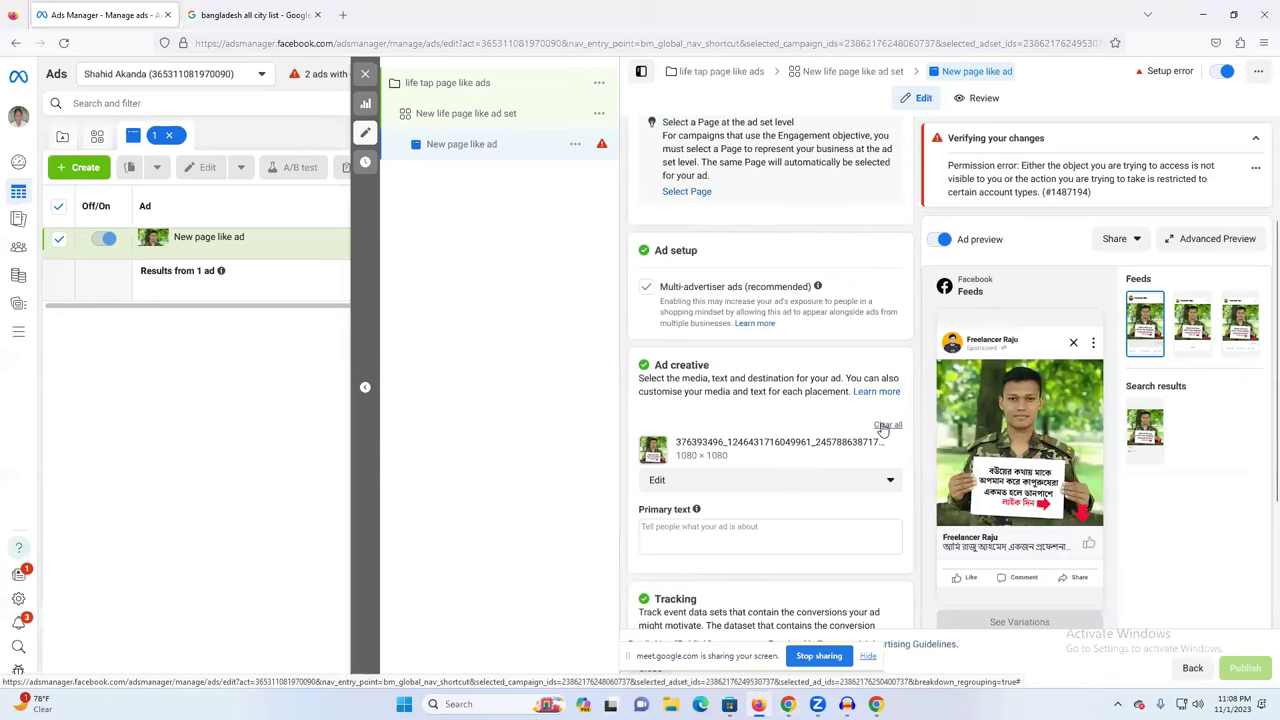
pyautogui.click(886, 426)
# - Upload Screenshot (71).png from Downloads and use it as the ad's image
pyautogui.click(682, 447)
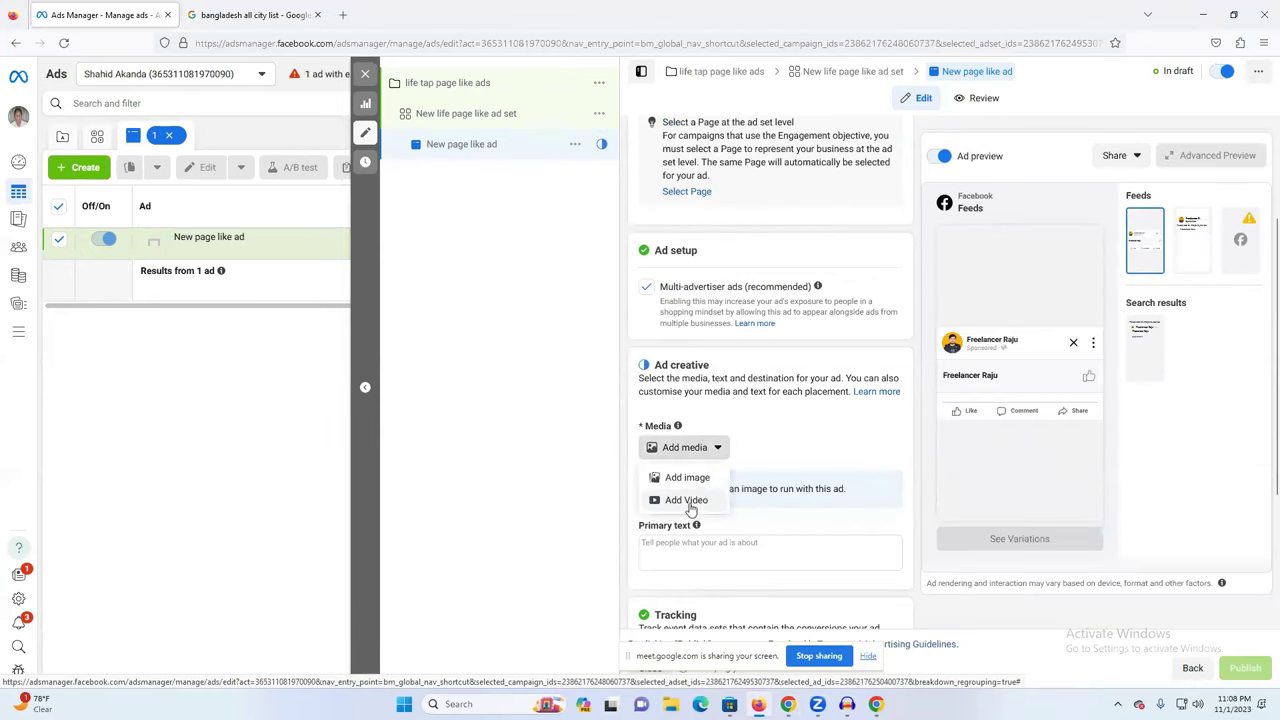
pyautogui.click(687, 478)
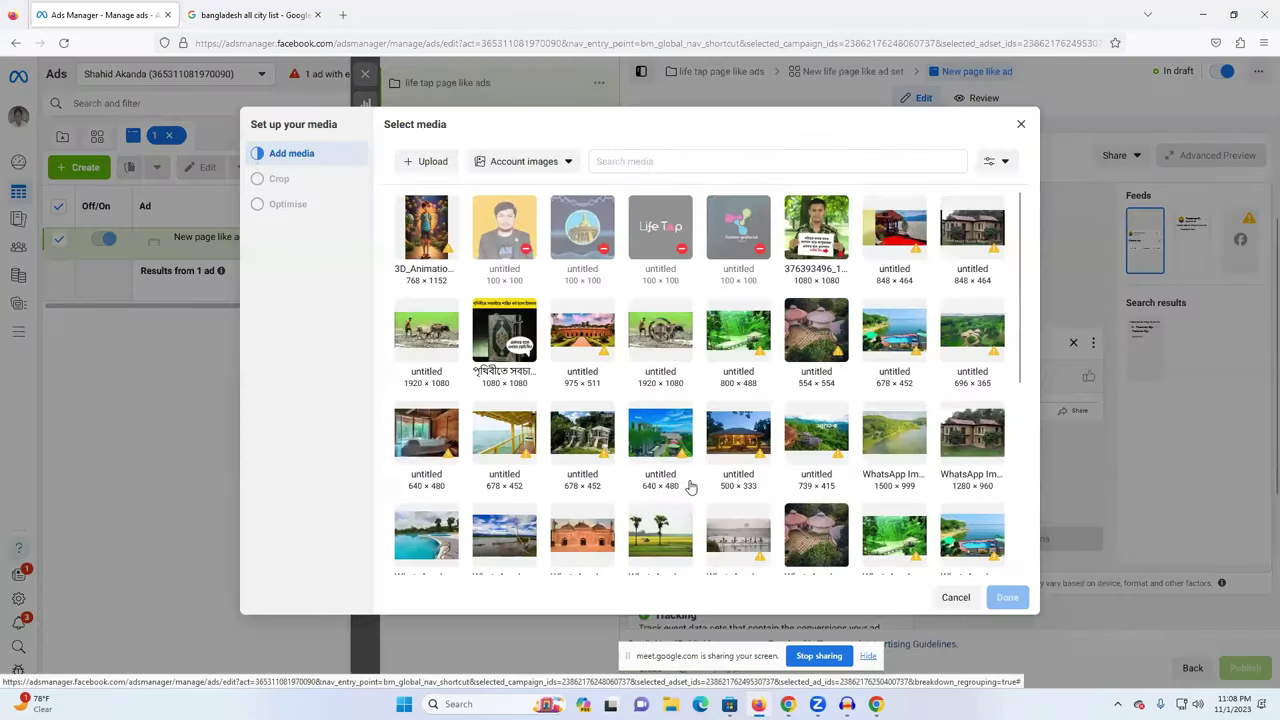
pyautogui.click(670, 470)
pyautogui.click(426, 161)
pyautogui.click(123, 130)
pyautogui.click(545, 344)
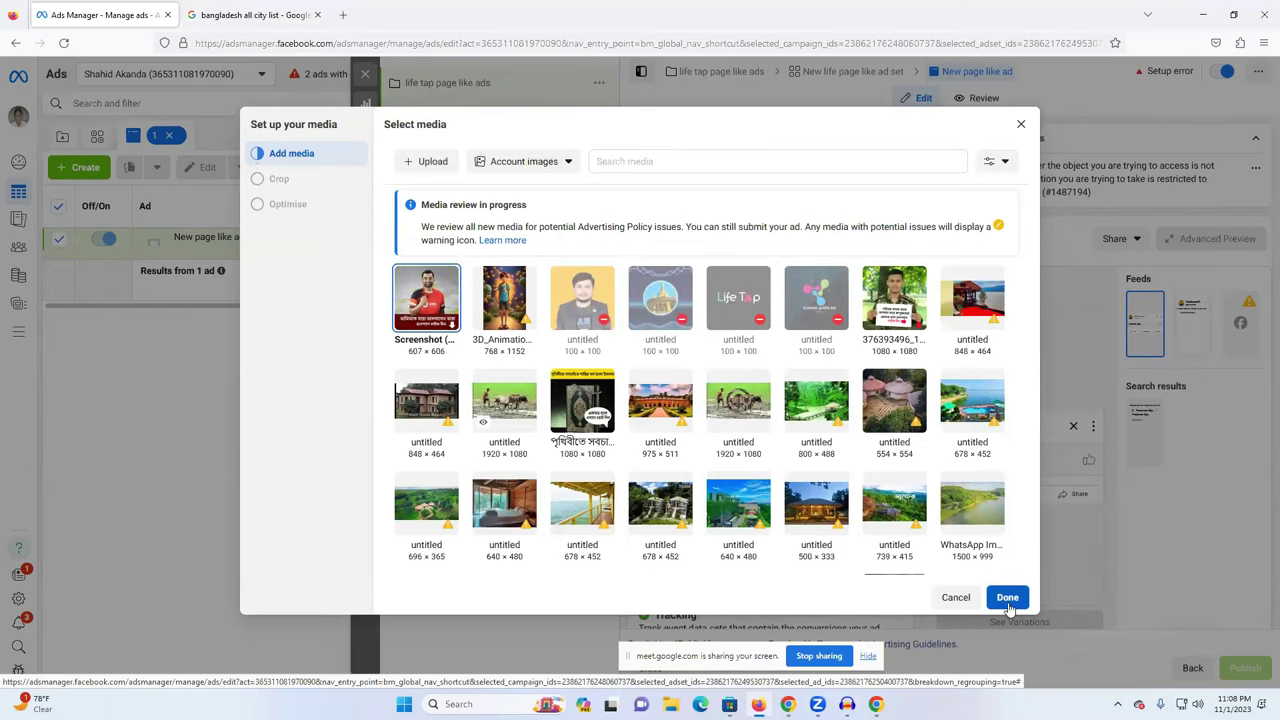
pyautogui.click(1007, 598)
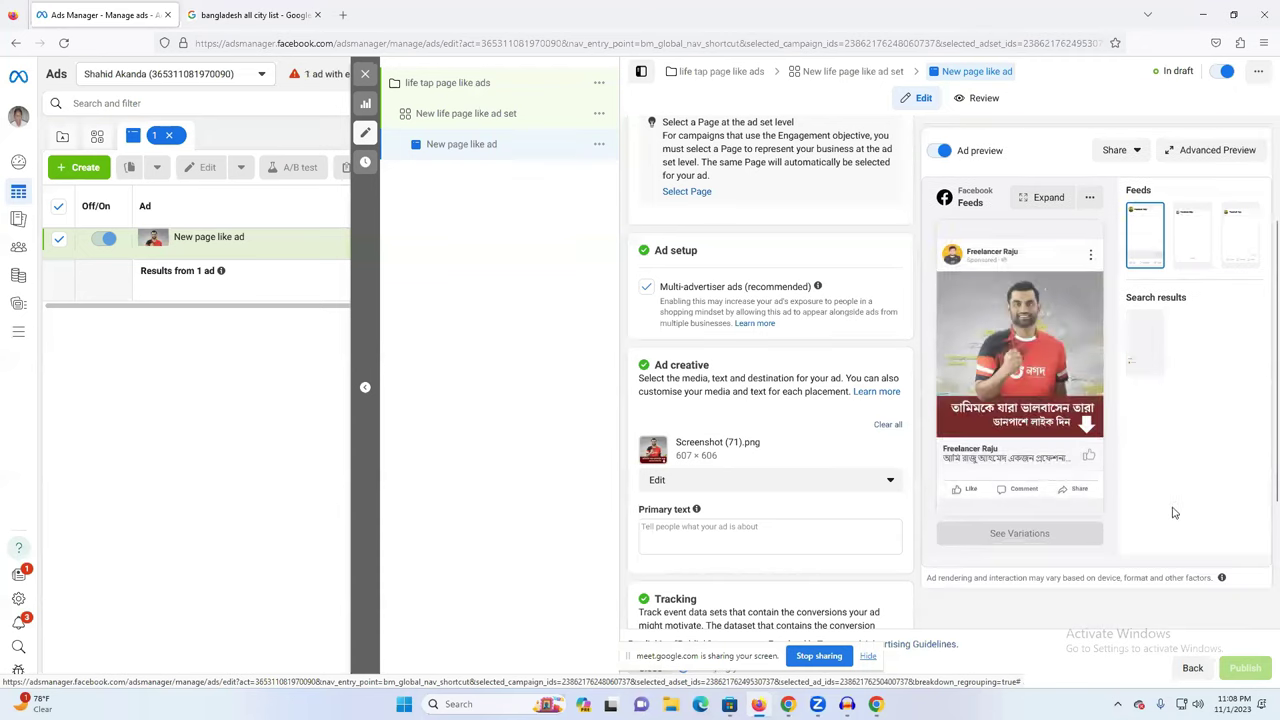
# - Check the expanded Mobile Feed preview of the ad and review its primary text and tracking settings
pyautogui.click(1045, 198)
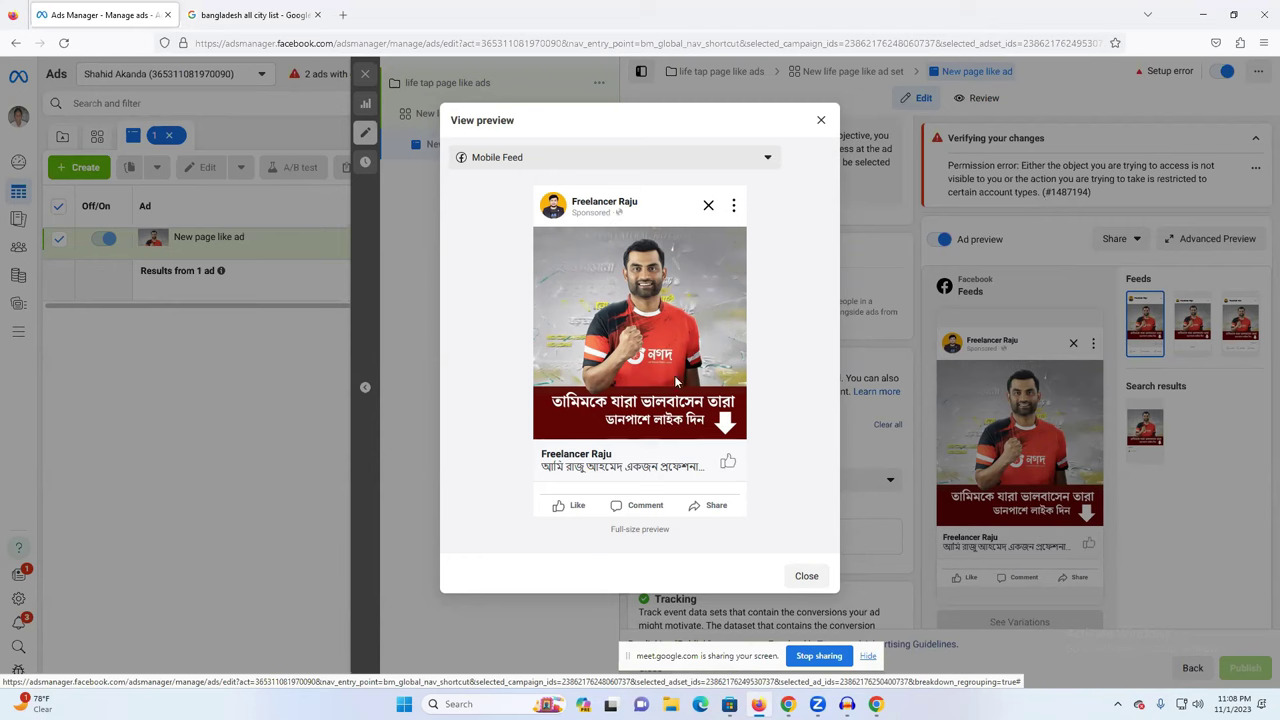
pyautogui.click(821, 120)
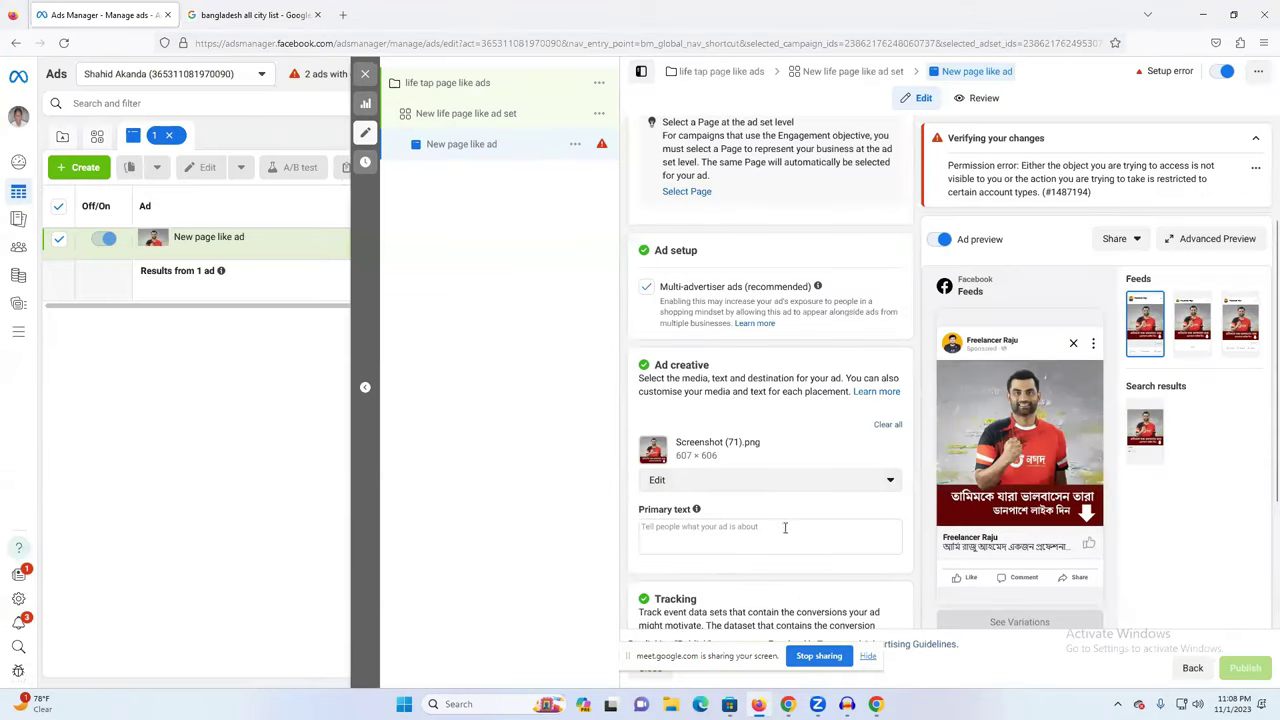
pyautogui.click(744, 531)
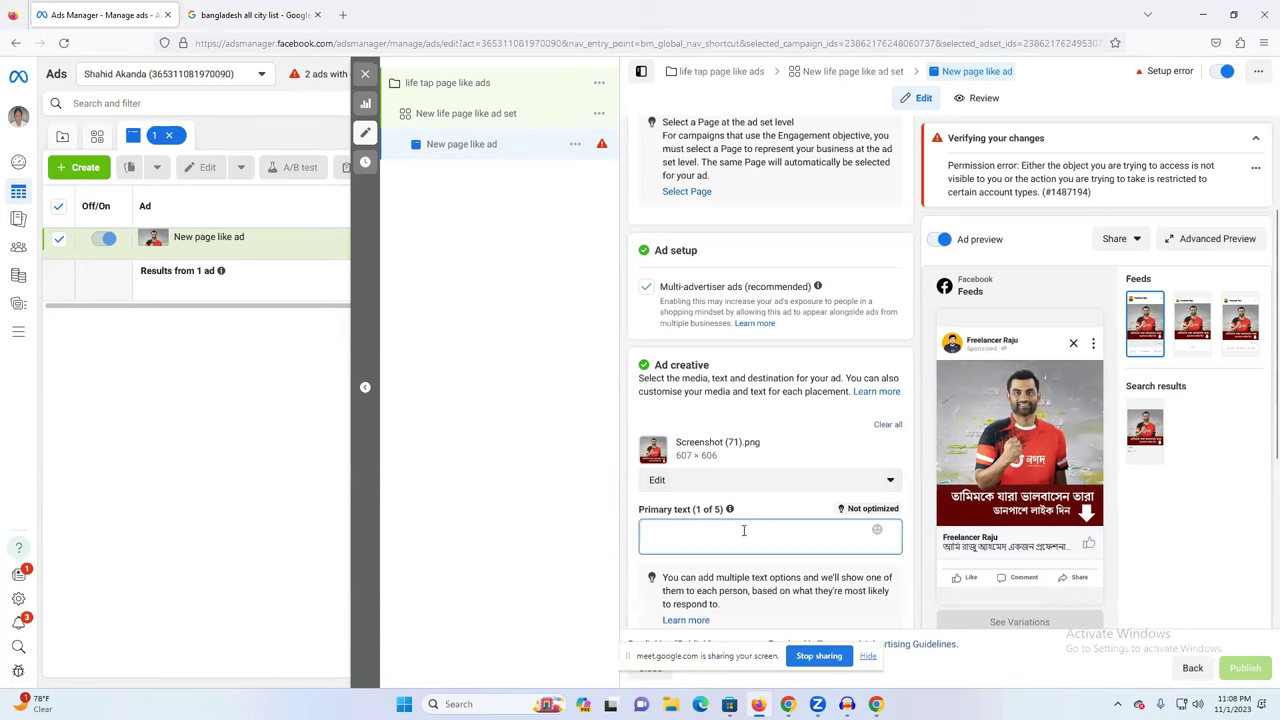
pyautogui.scroll(-2, 744, 531)
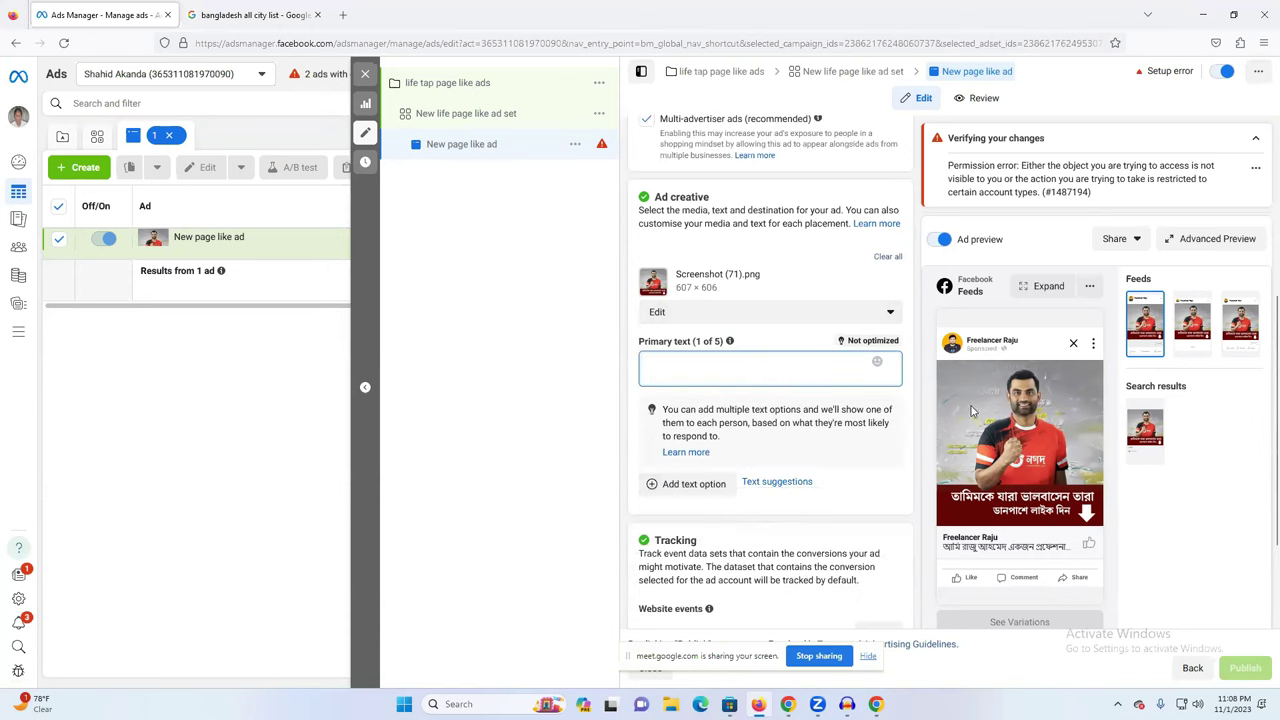
pyautogui.scroll(-1, 1110, 530)
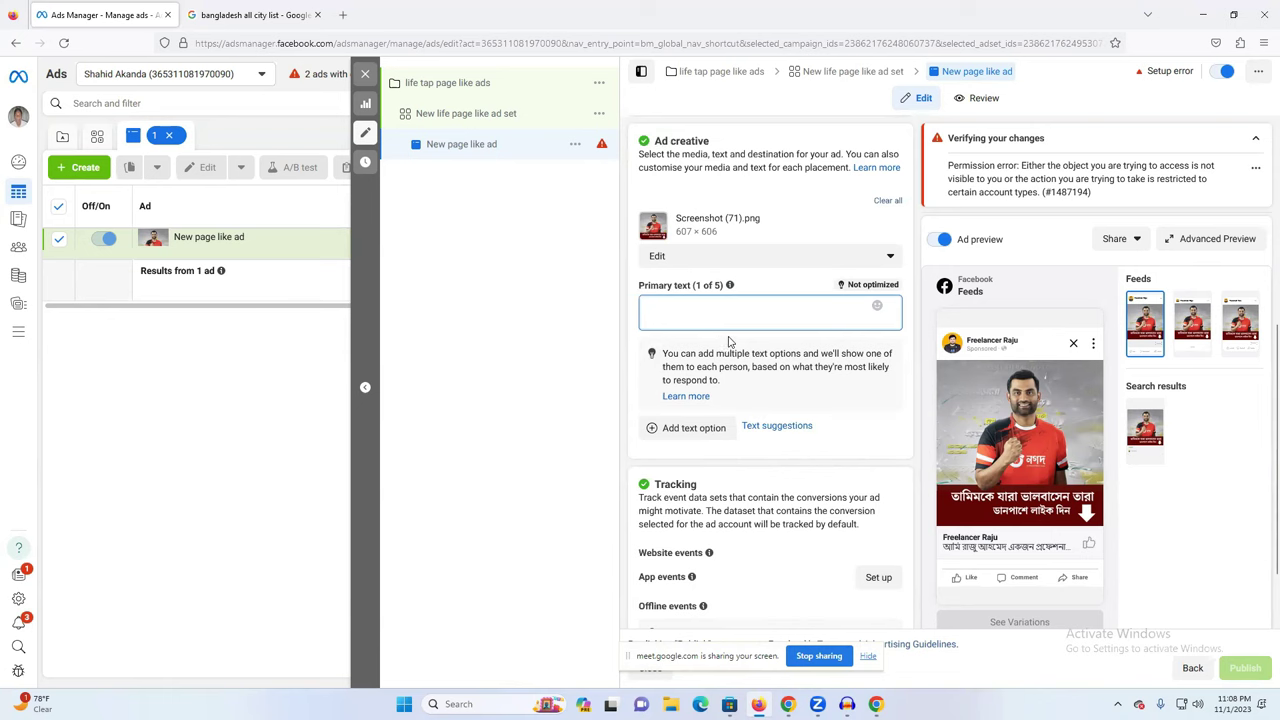
pyautogui.scroll(-2, 797, 357)
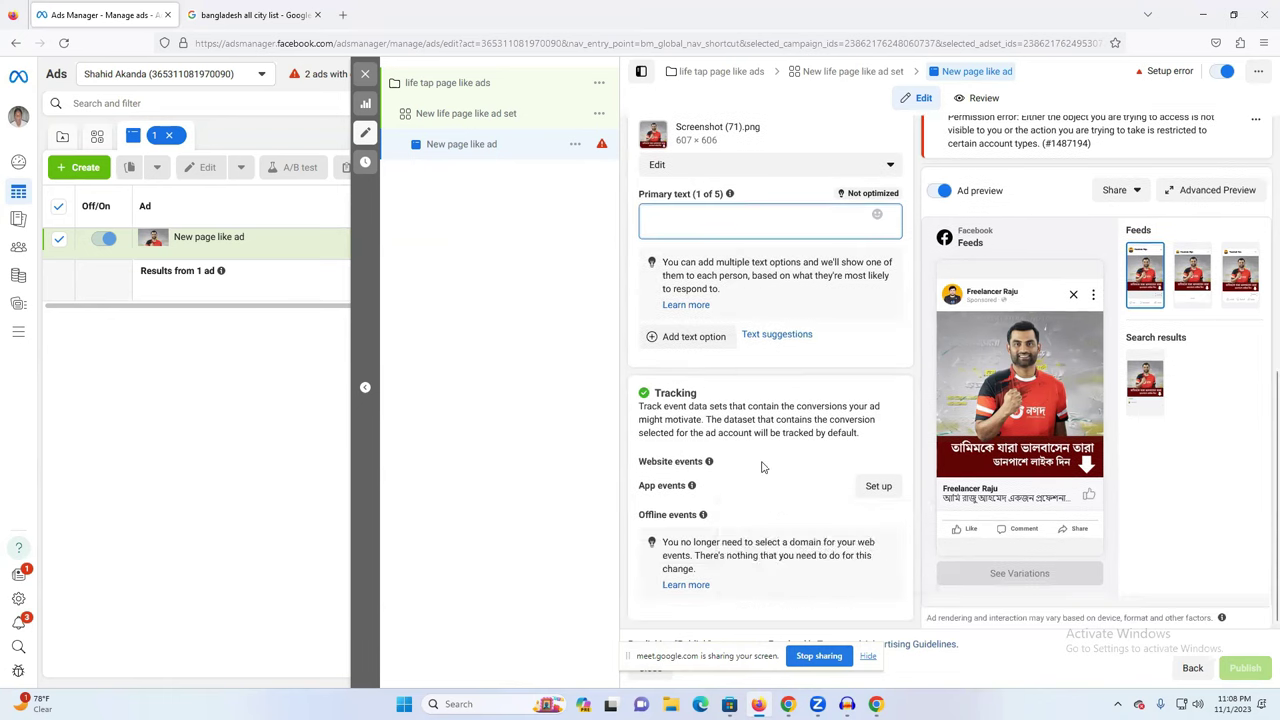
pyautogui.scroll(4, 660, 510)
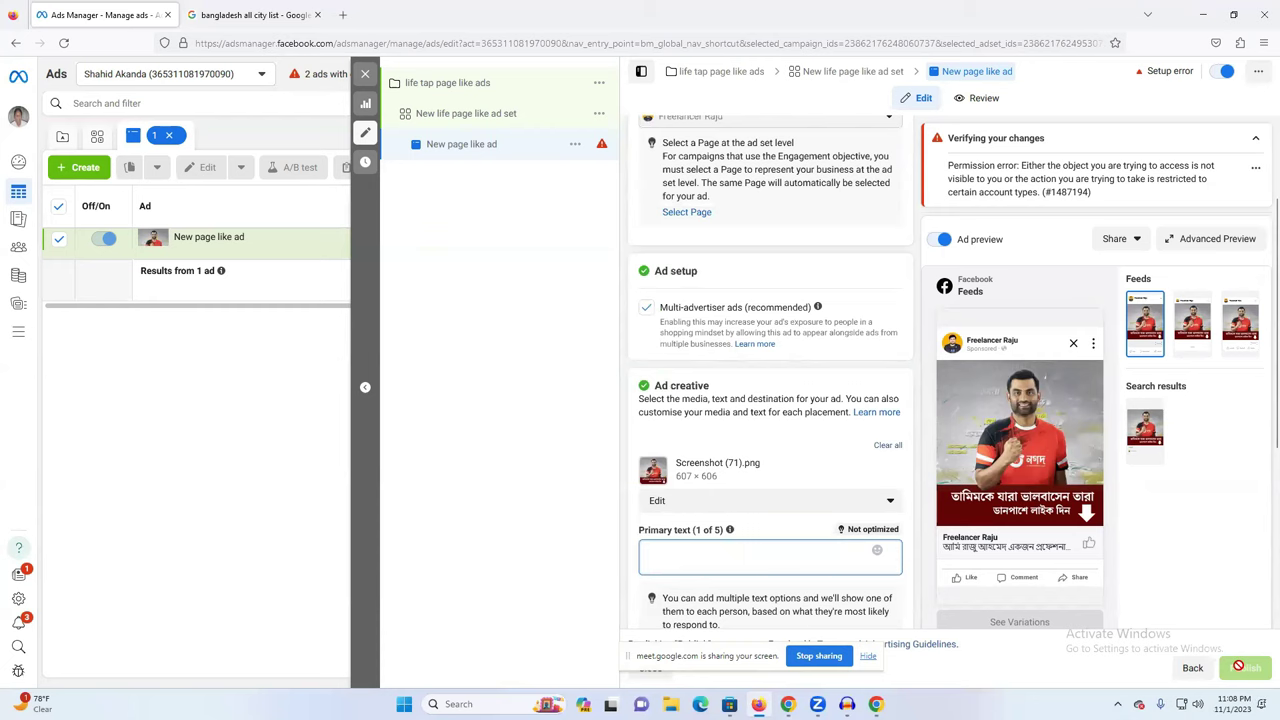
# - Try to pay the ad account's full outstanding balance with the preselected MasterCard, and close the payment dialog
pyautogui.moveTo(1238, 666)
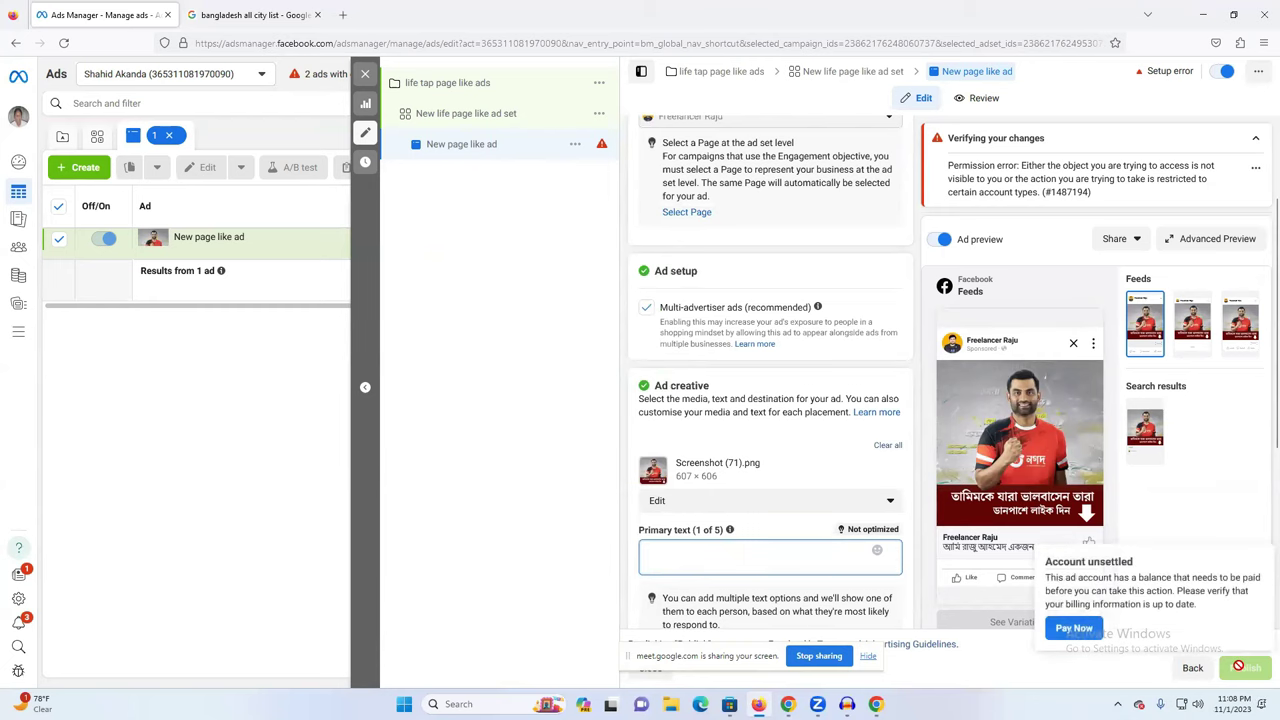
pyautogui.click(1068, 628)
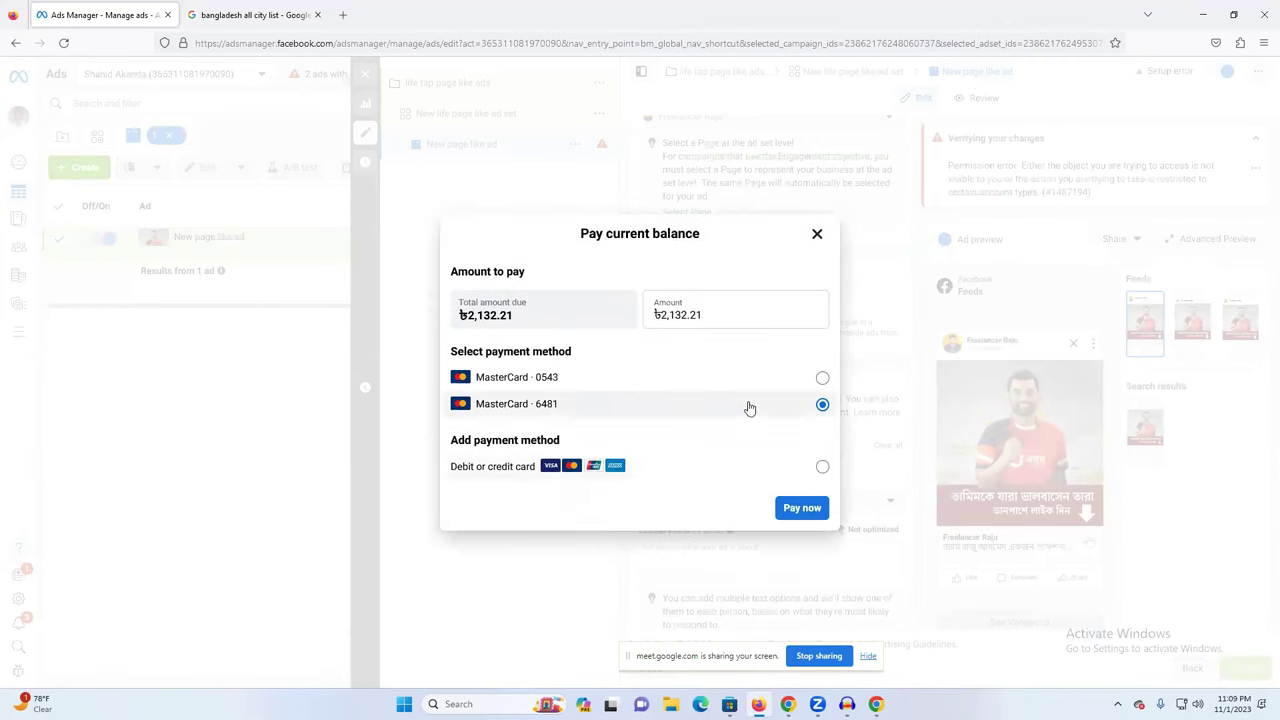
pyautogui.click(813, 507)
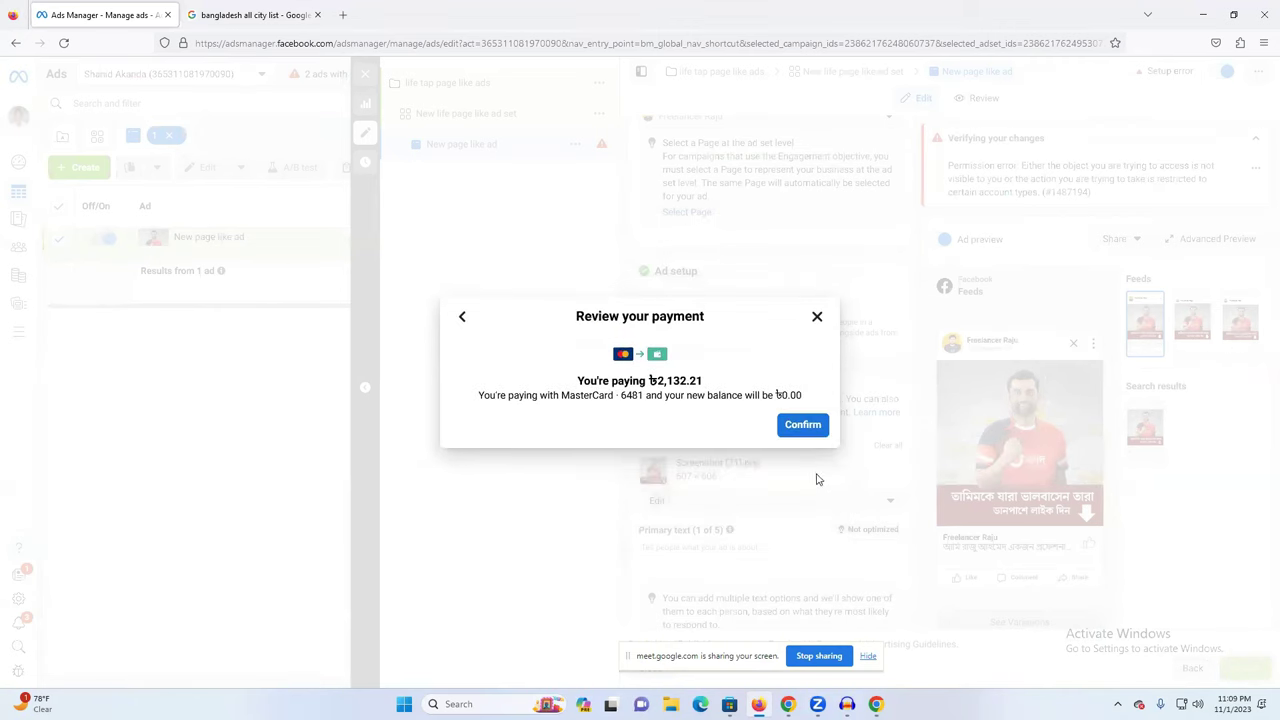
pyautogui.click(798, 430)
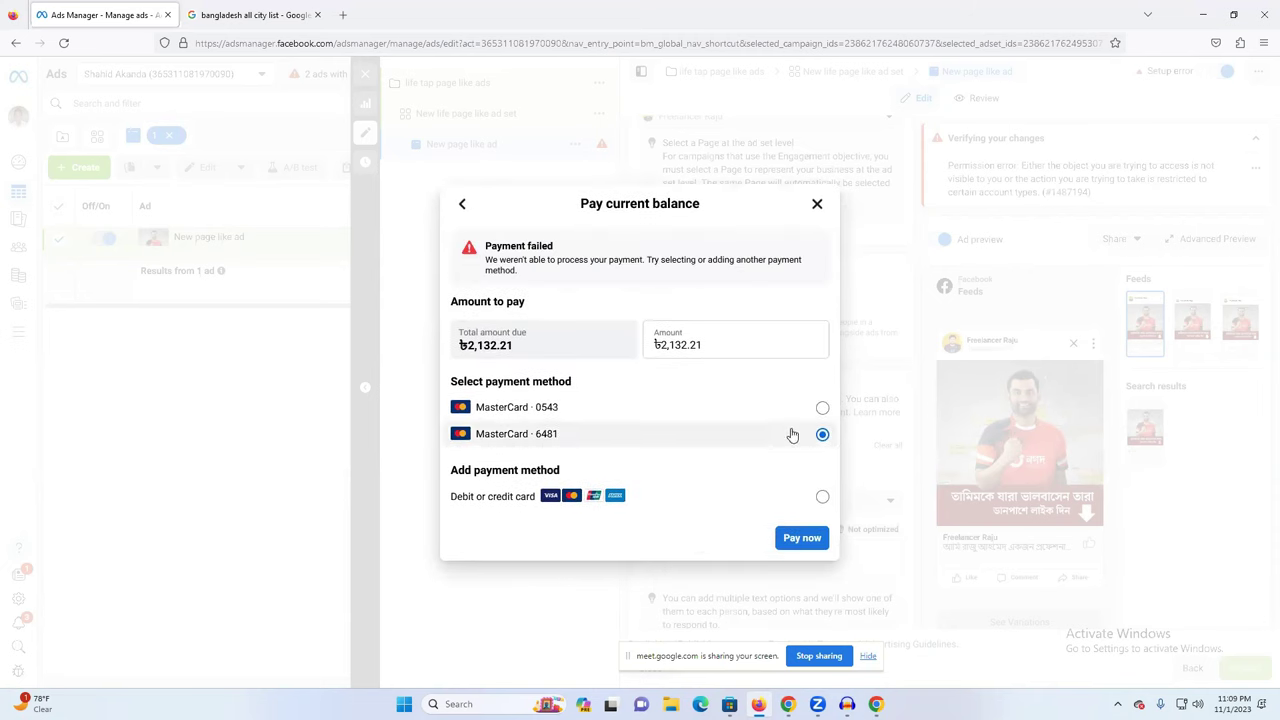
pyautogui.click(816, 205)
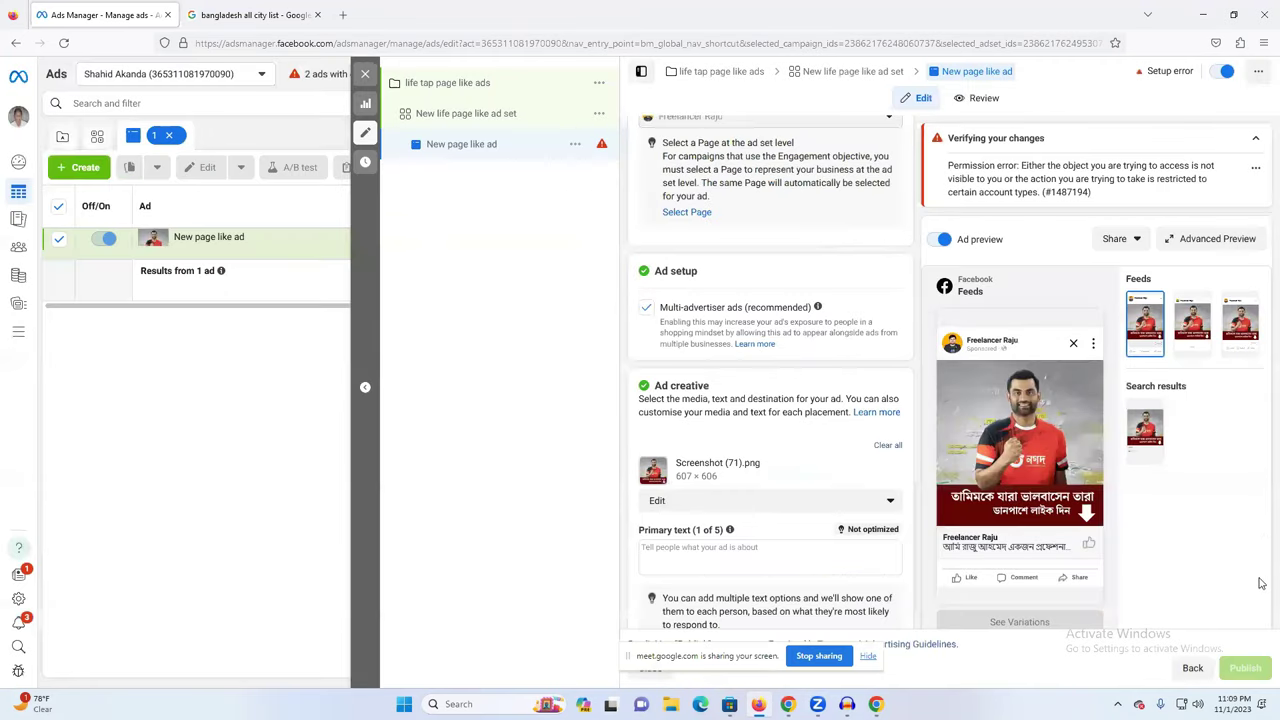
# - Try to publish the New page like ad and close its editor
pyautogui.click(1245, 668)
pyautogui.scroll(2, 1163, 544)
pyautogui.scroll(-2, 1163, 544)
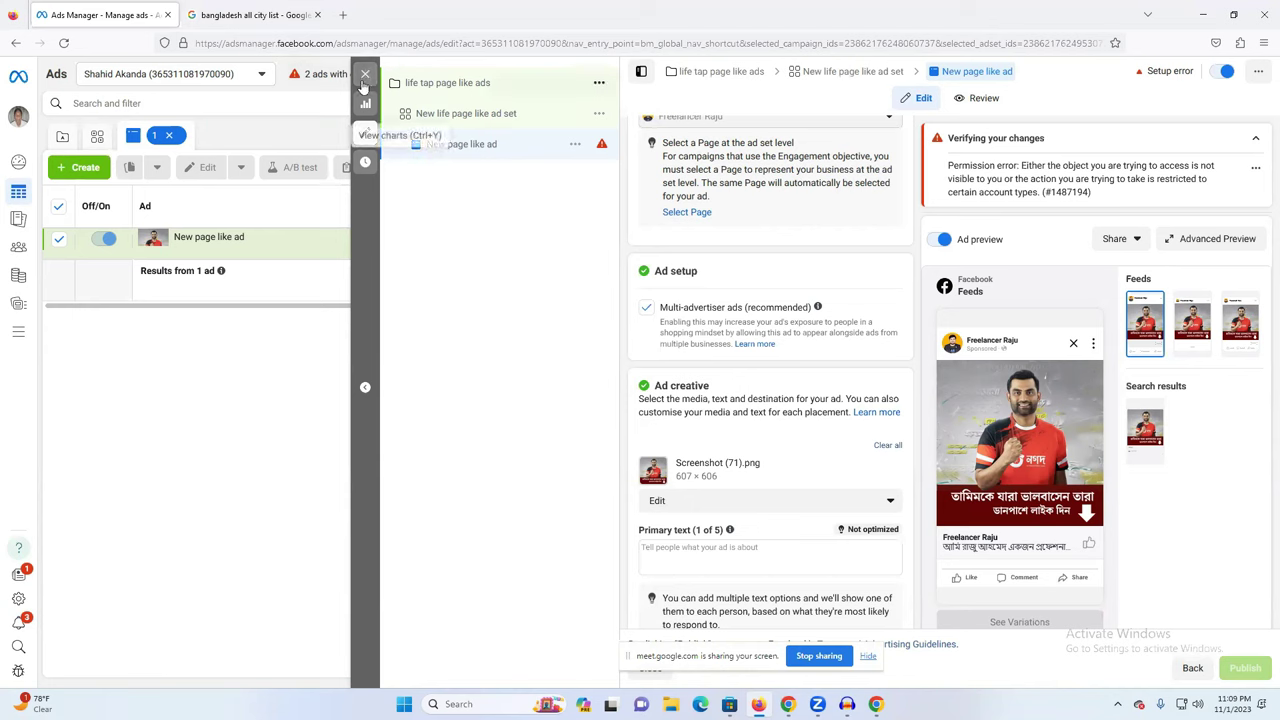
pyautogui.click(366, 75)
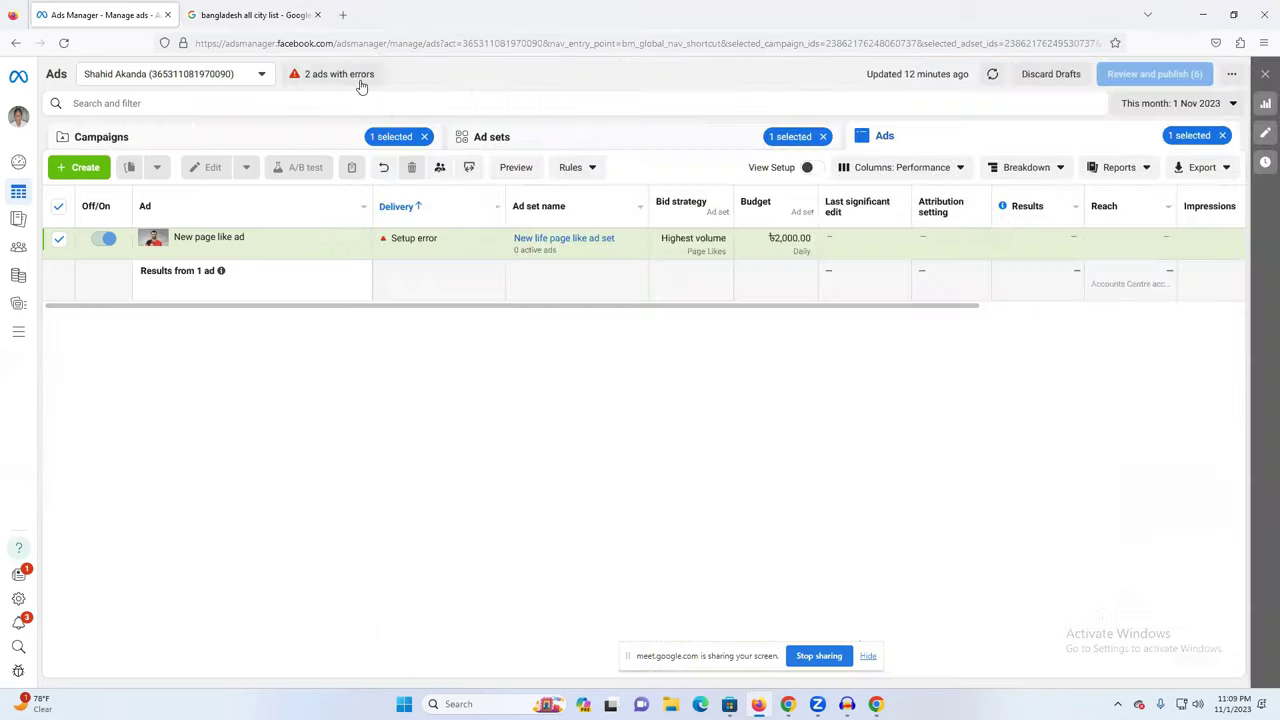
# - Show the campaign list and clear the ad, ad set and campaign selections
pyautogui.click(100, 136)
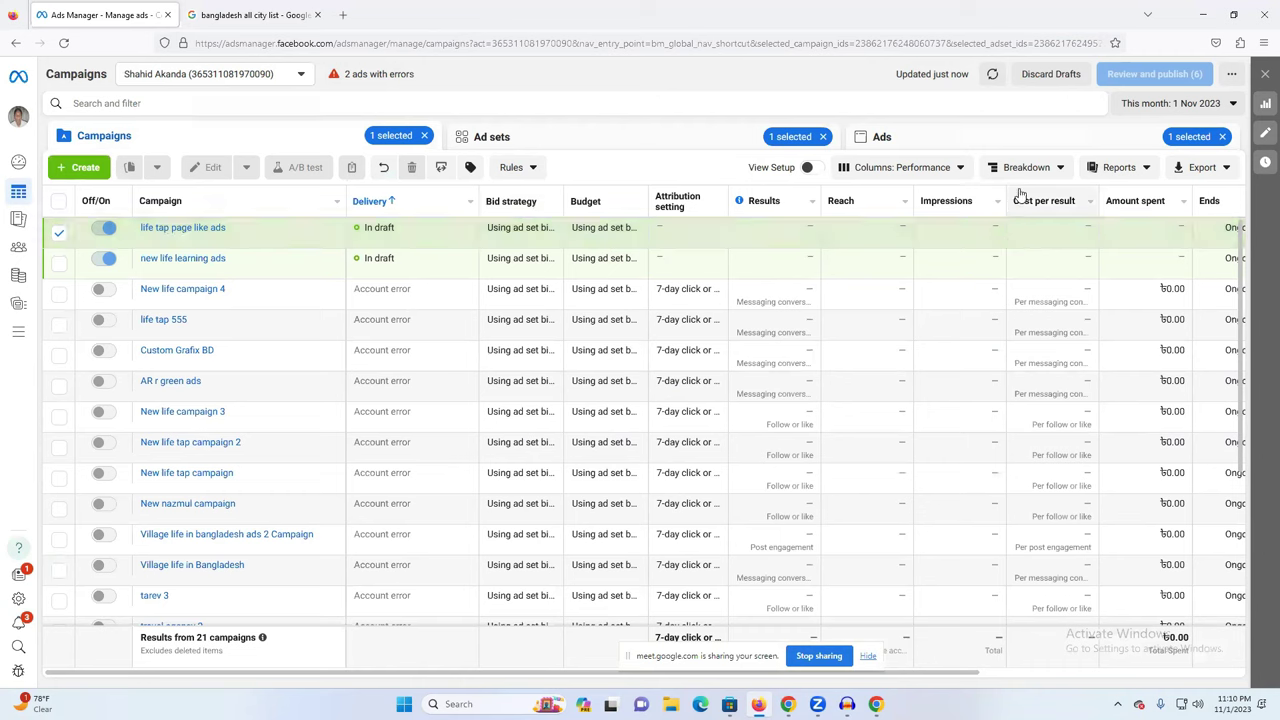
pyautogui.click(1222, 137)
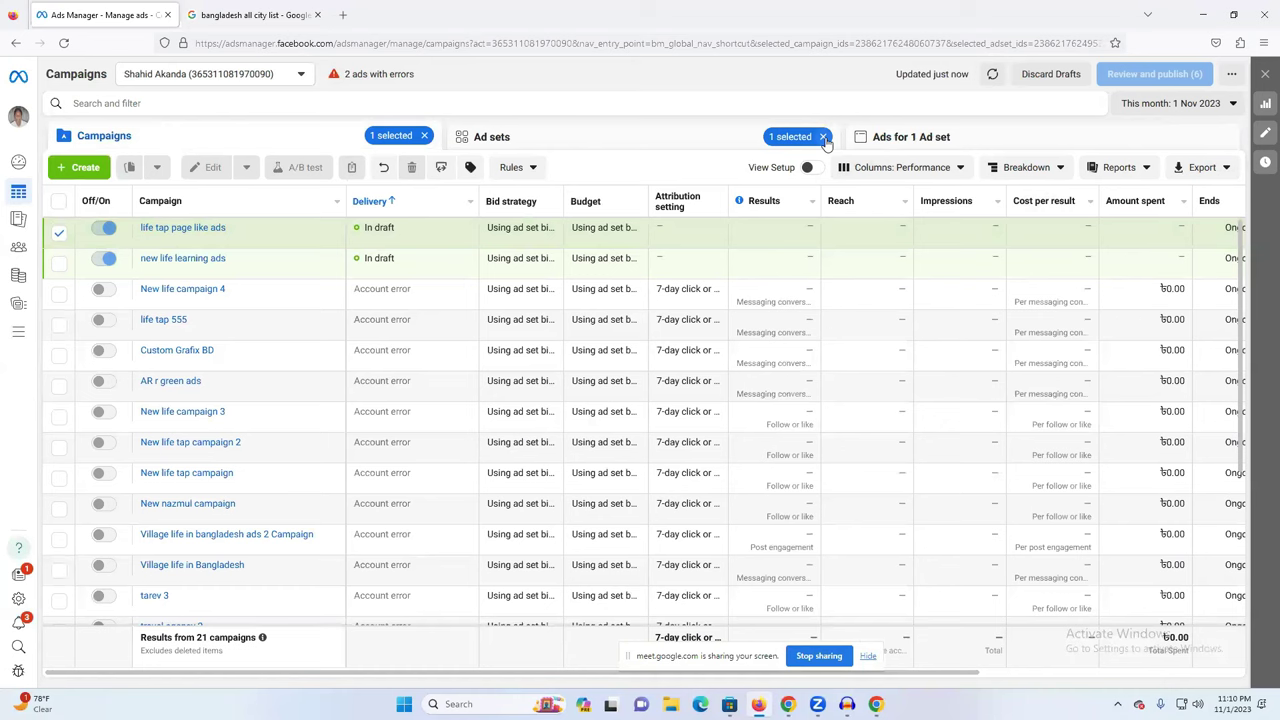
pyautogui.click(823, 137)
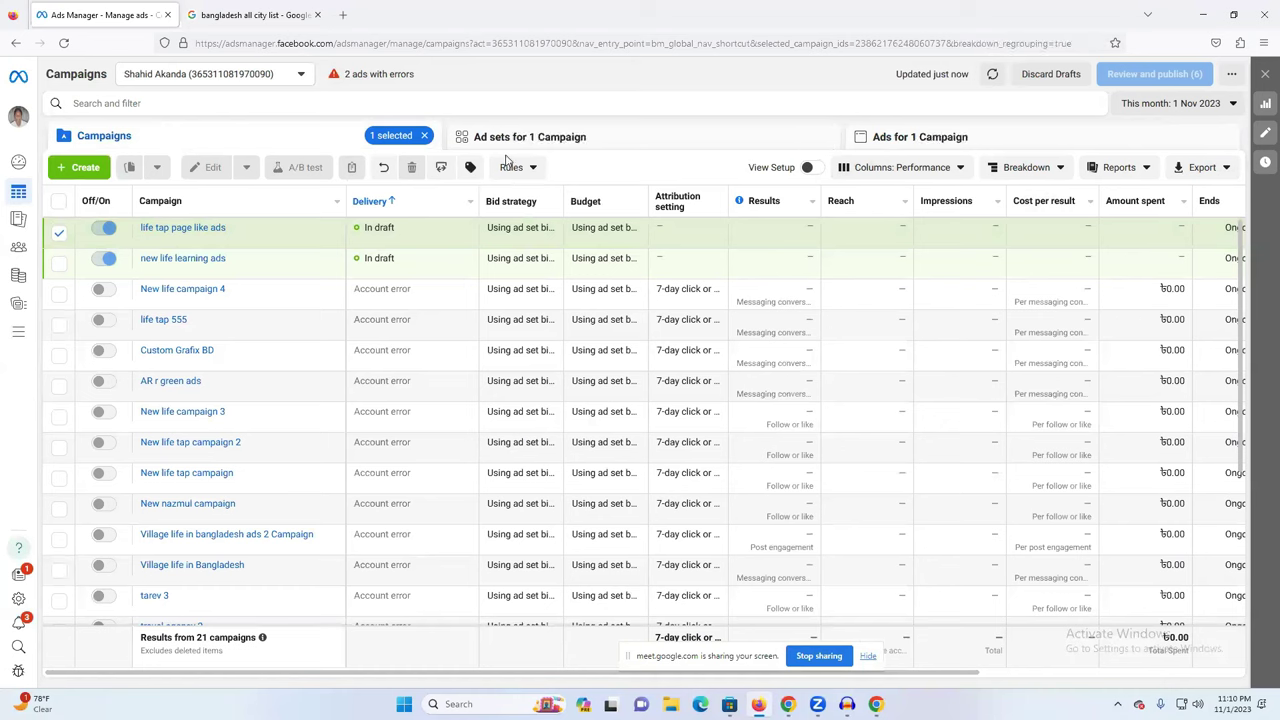
pyautogui.click(424, 135)
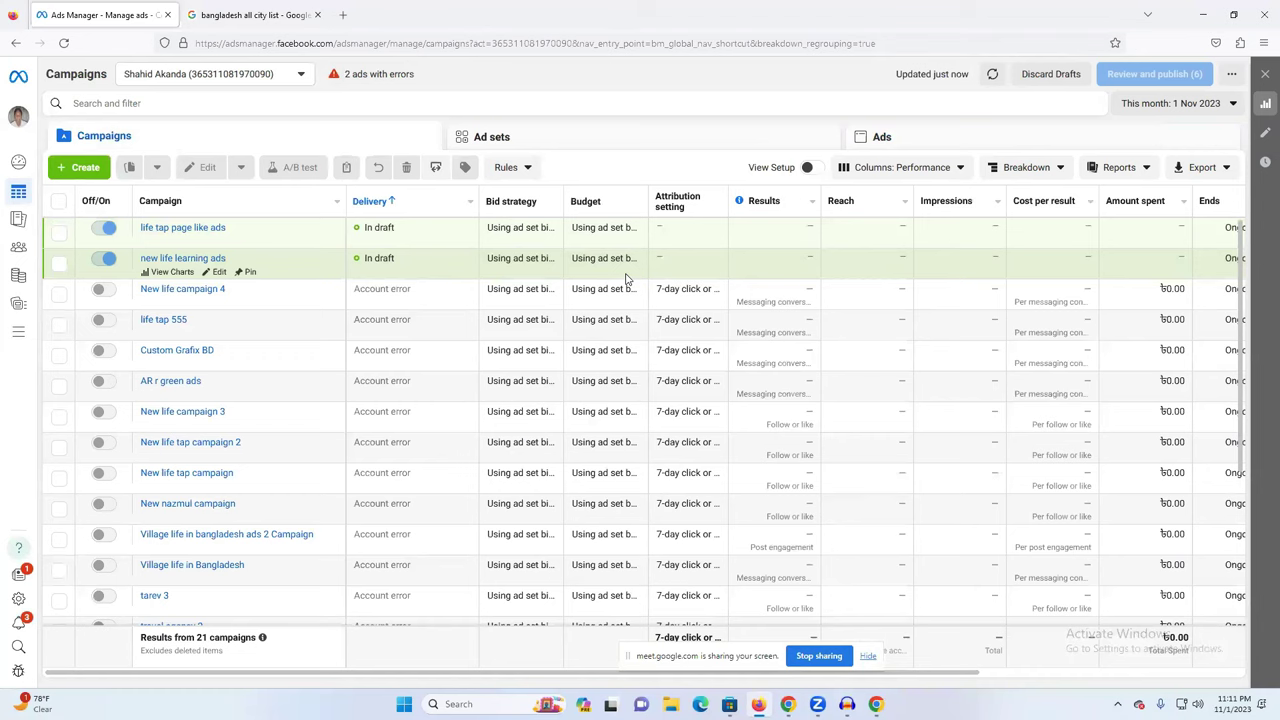
pyautogui.click(808, 655)
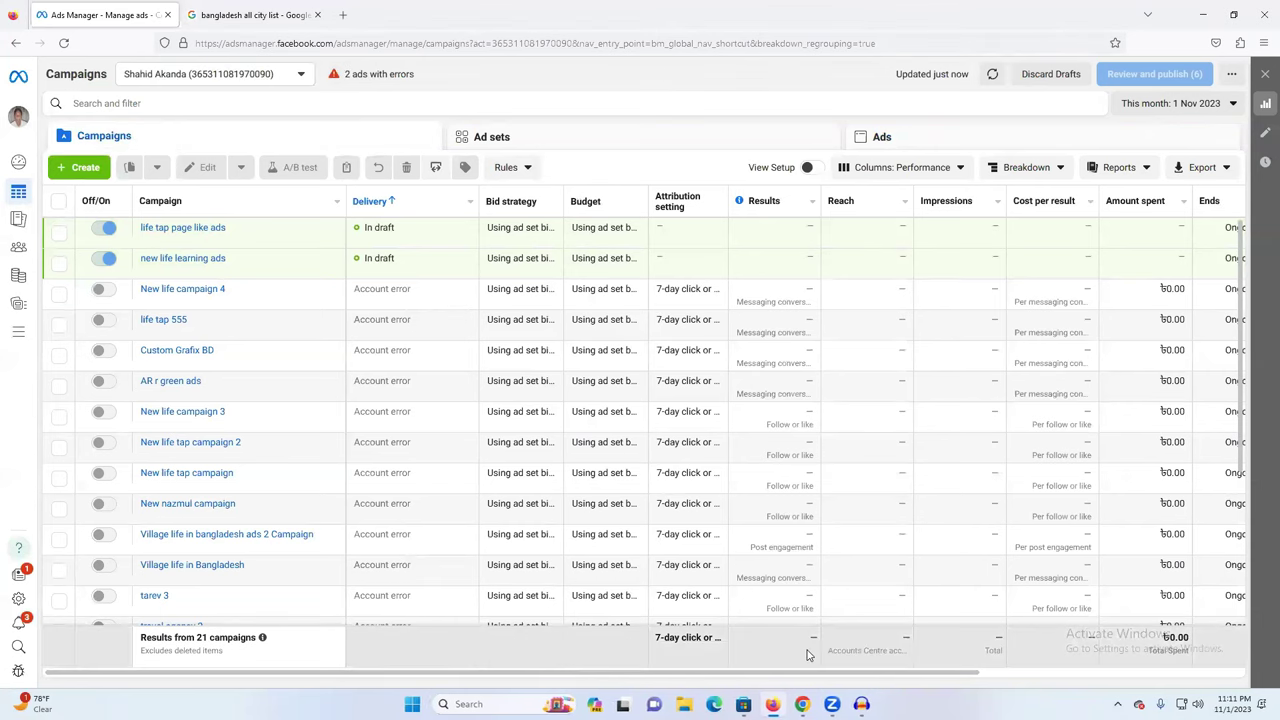